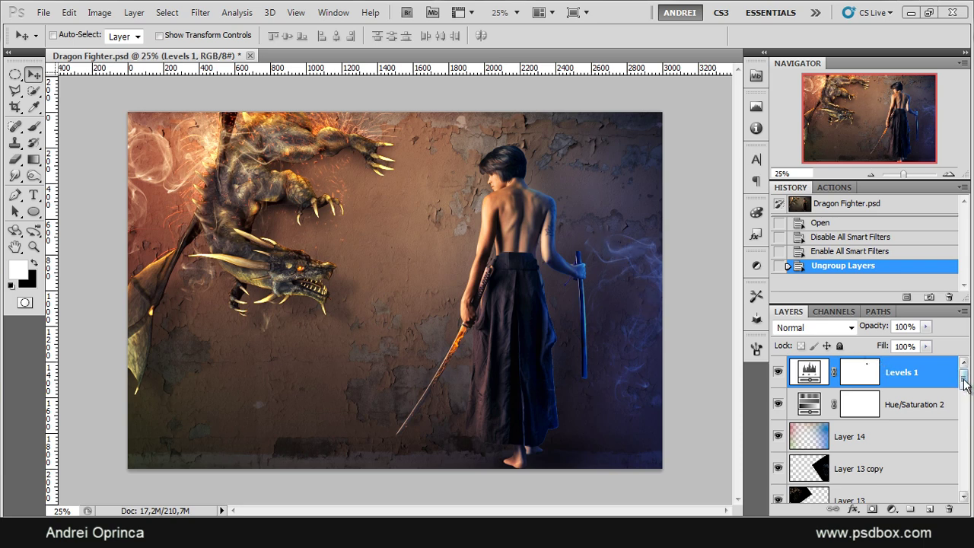
- Close the Dragon Fighter.psd document
mouse_move(966, 375)
left_mouse_down()
mouse_move(966, 383)
mouse_move(965, 373)
left_mouse_up()
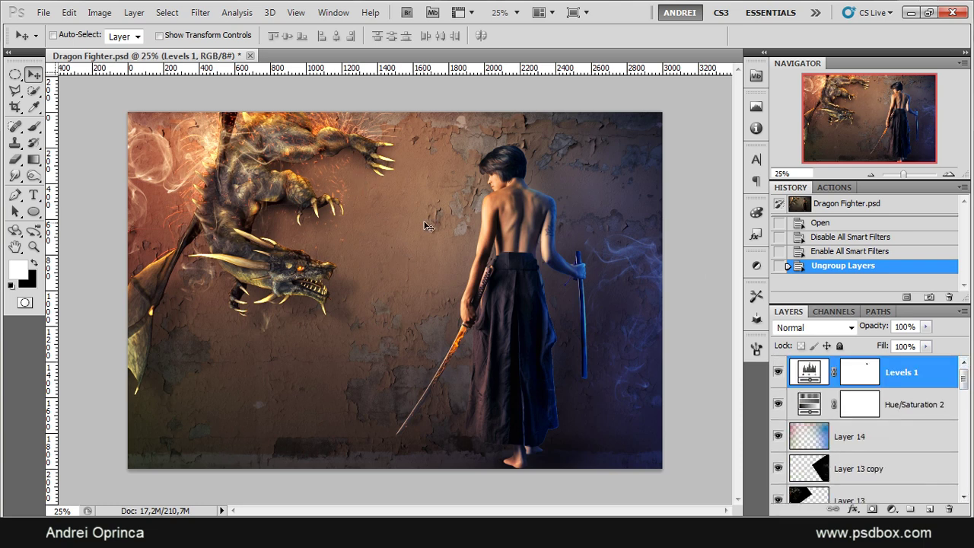
key("ctrl+w")
left_click(485, 213)
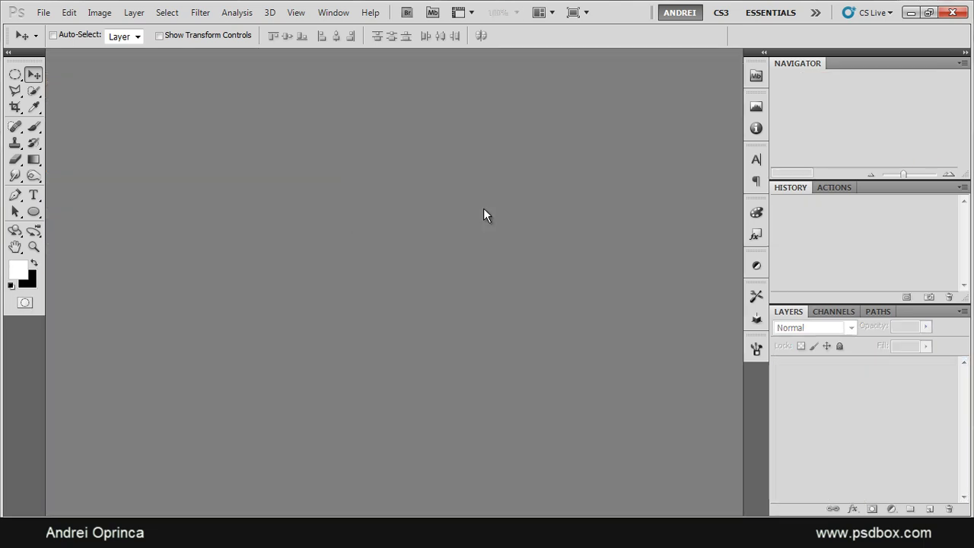
- Open the wall_texture___6_by_agf81-d37b2jv image from the Stock folder
key("ctrl+o")
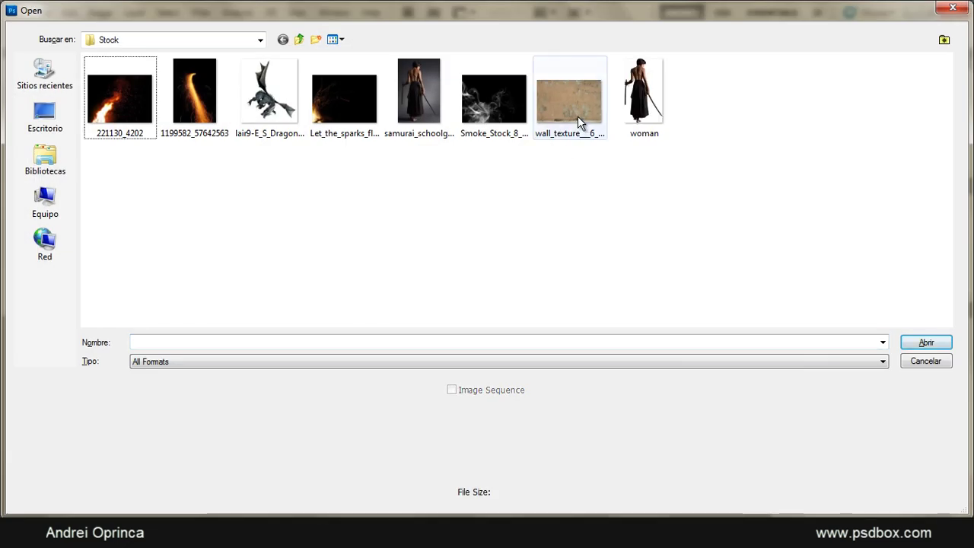
left_click(578, 115)
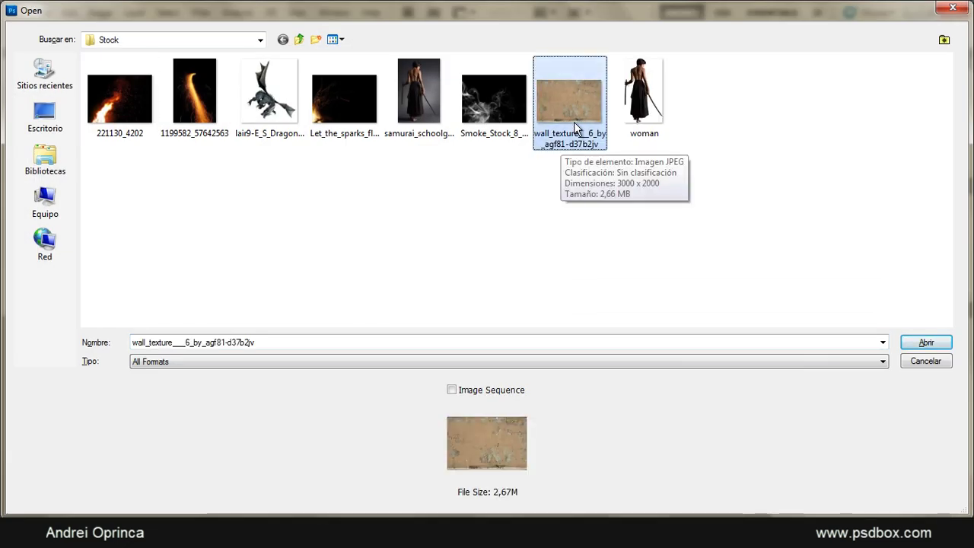
left_click(926, 342)
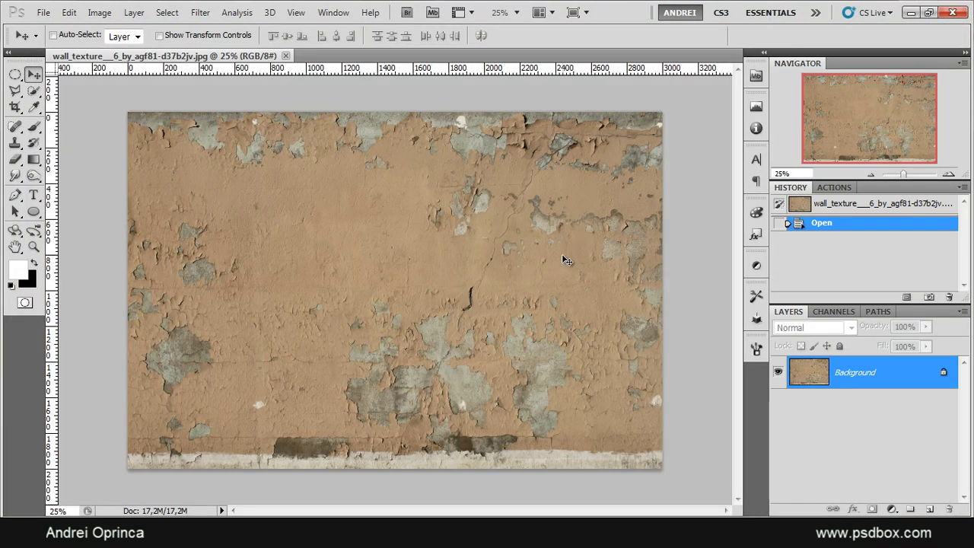
- Resize the wall texture image to a width of 2000 pixels with proportions constrained
key("ctrl+alt+i")
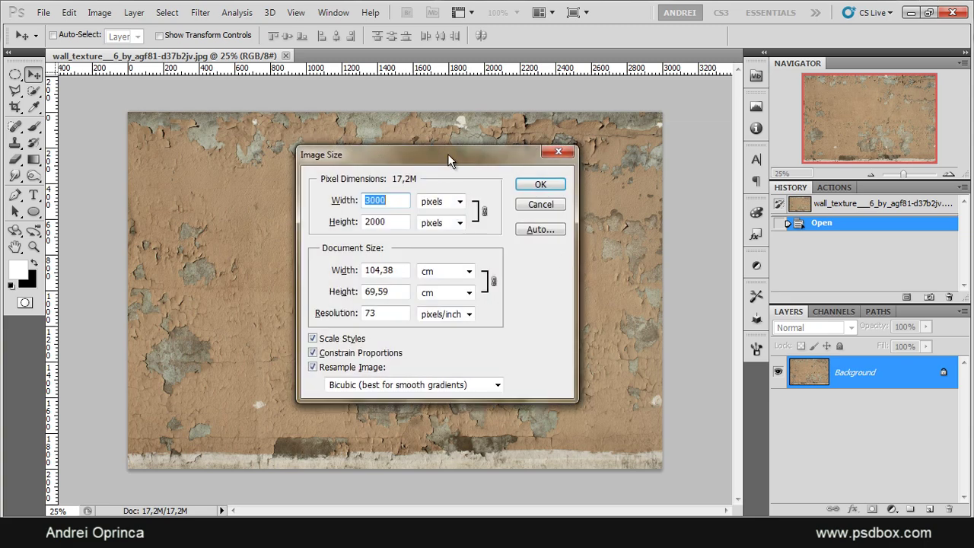
left_click_drag(394, 154, 439, 155)
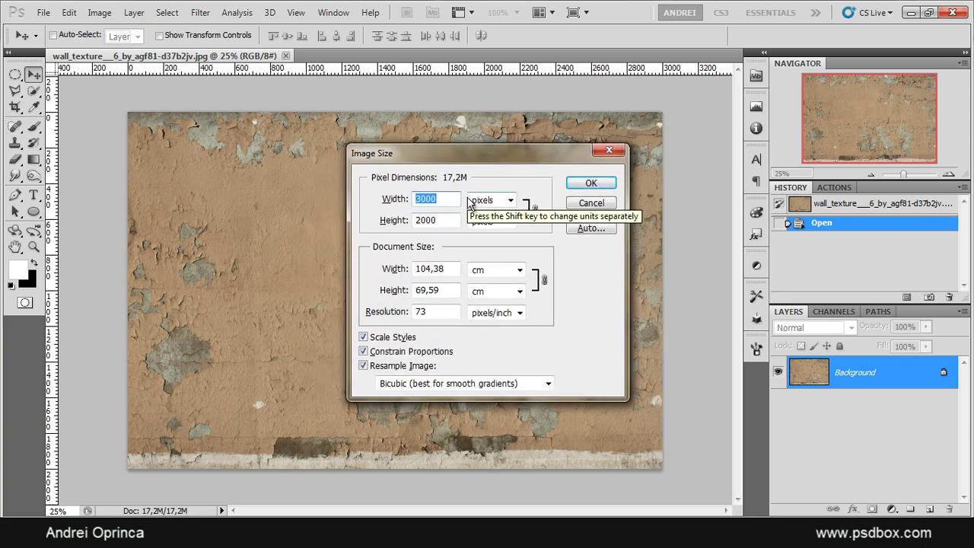
type("2000")
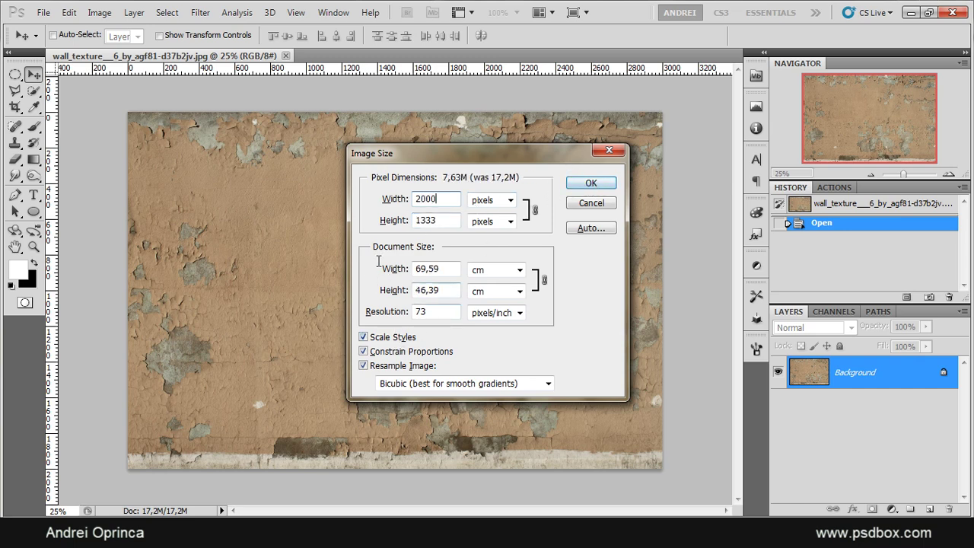
left_click(607, 185)
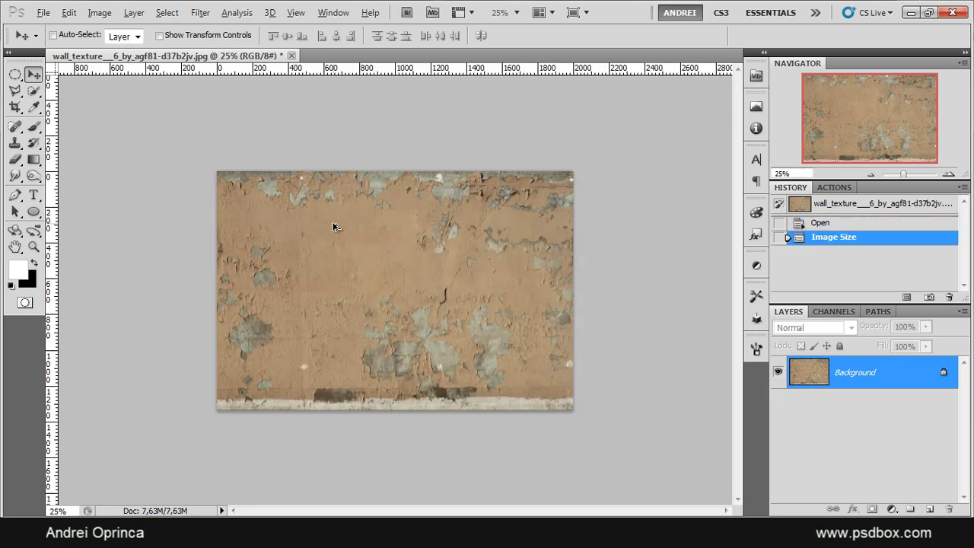
- Add a Hue/Saturation adjustment layer above the Background with Saturation set to -15
key("ctrl+plus")
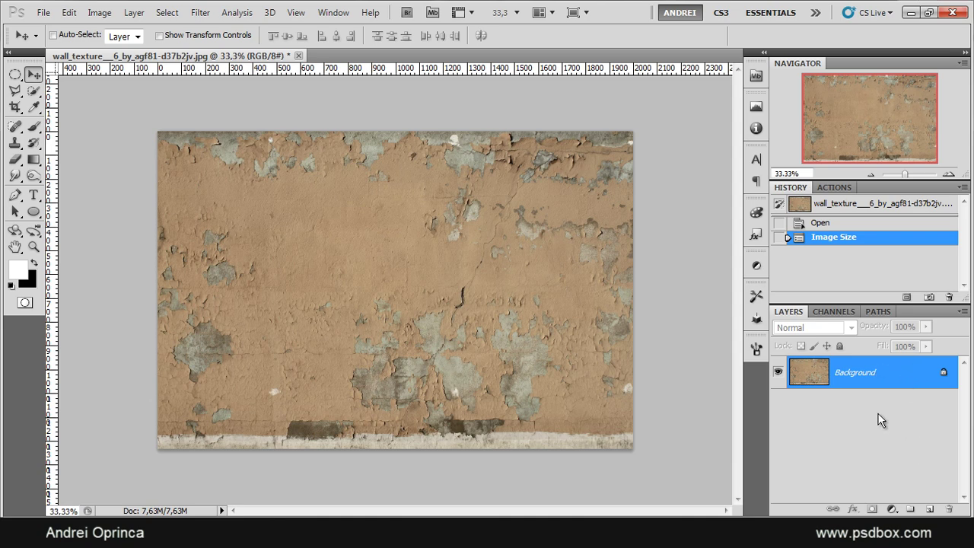
left_click(892, 509)
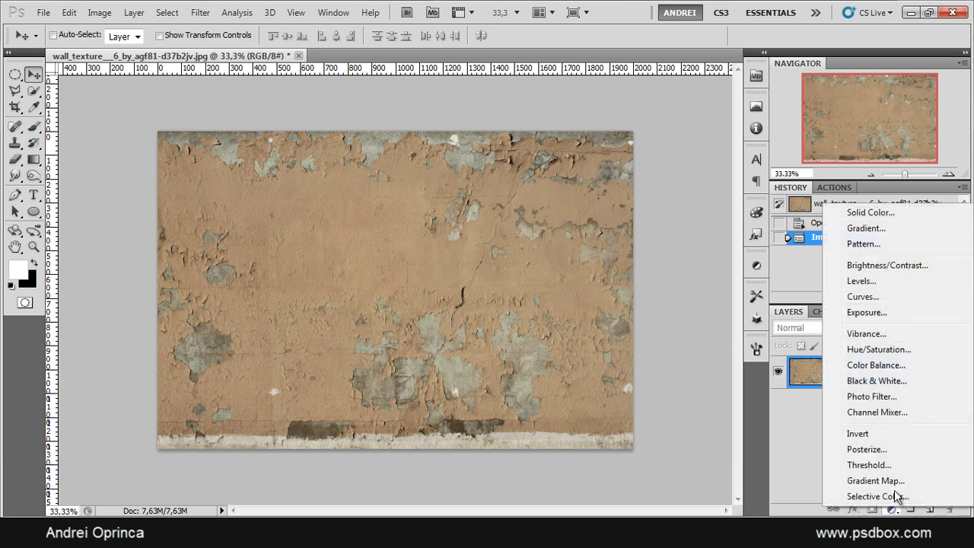
left_click(880, 349)
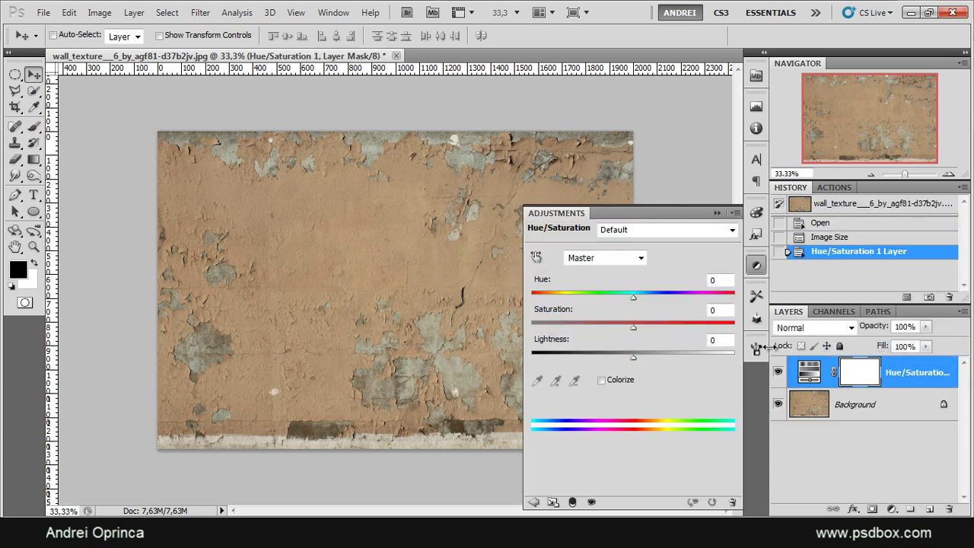
left_click(726, 309)
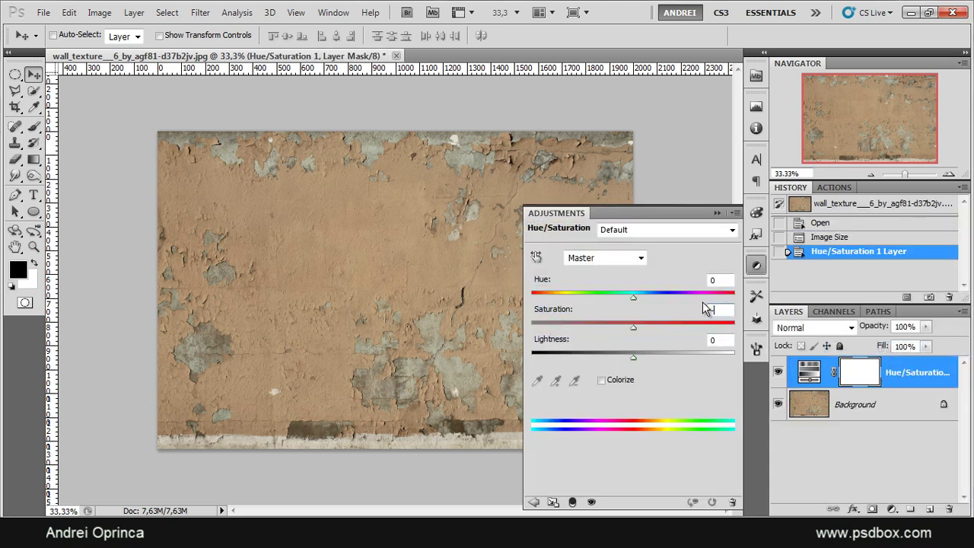
type("-15")
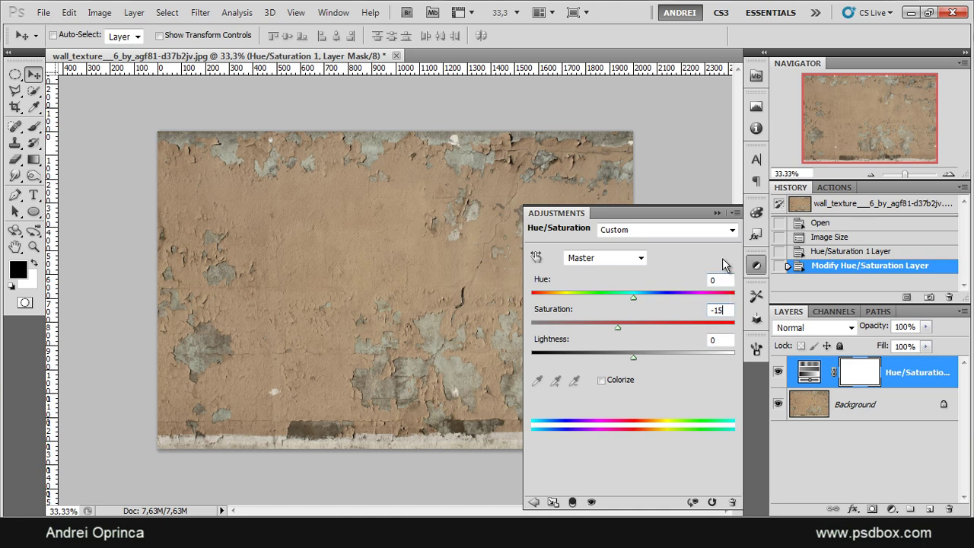
left_click(717, 213)
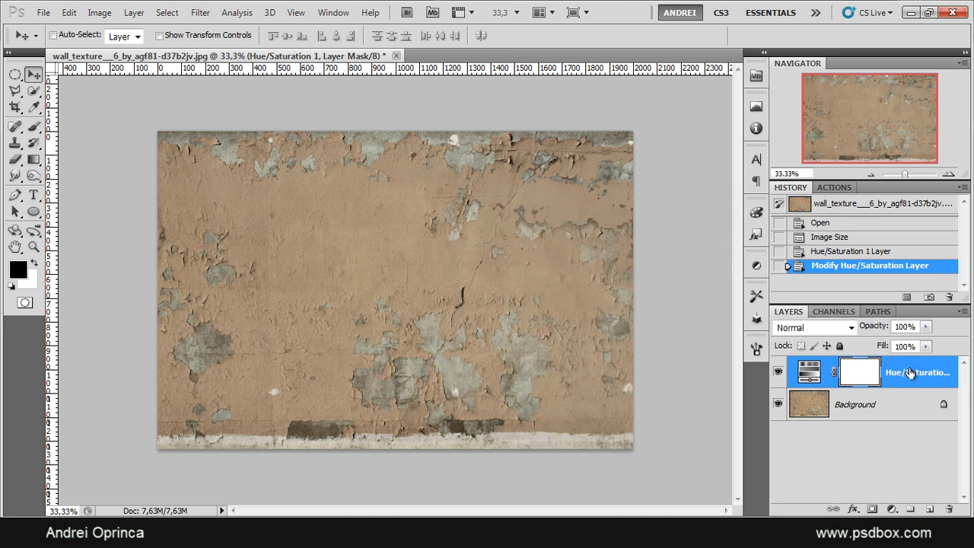
- Create a new layer named "Main light" above the Hue/Saturation layer and fill it with white
left_click(909, 372)
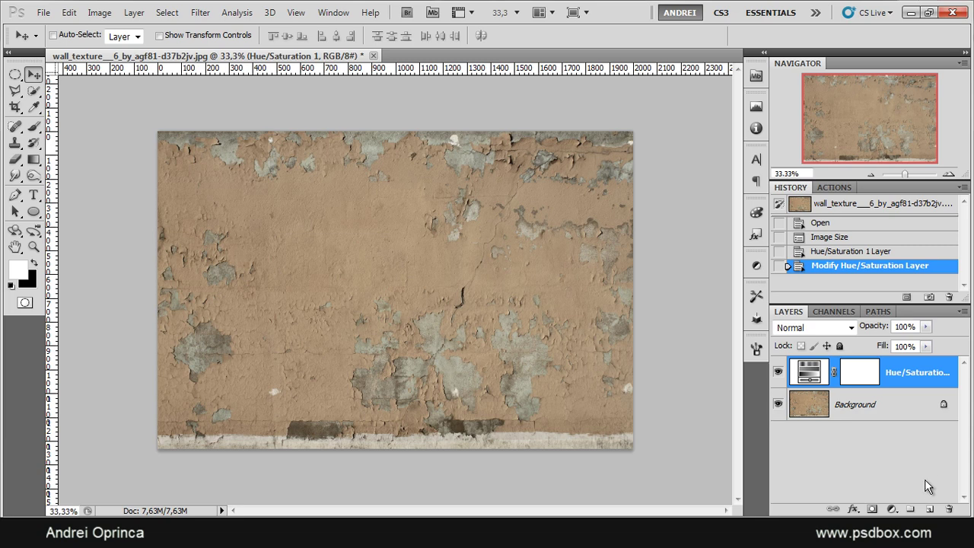
left_click(925, 510)
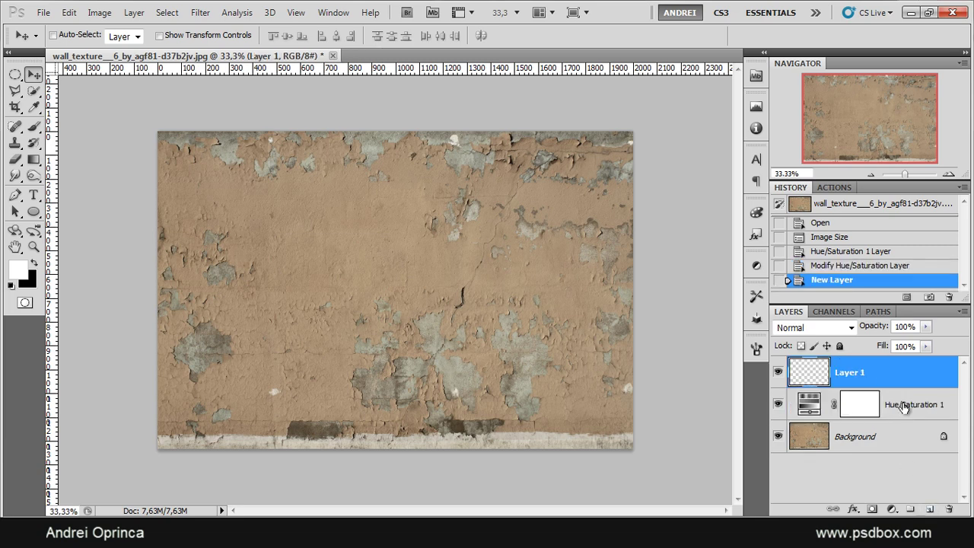
double_click(850, 373)
type("Ma")
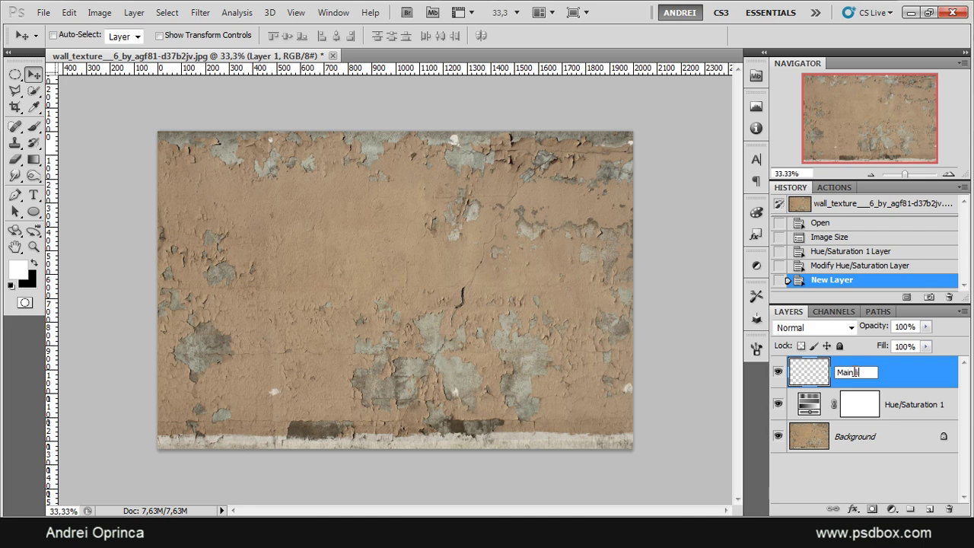
type("in light")
key("Return")
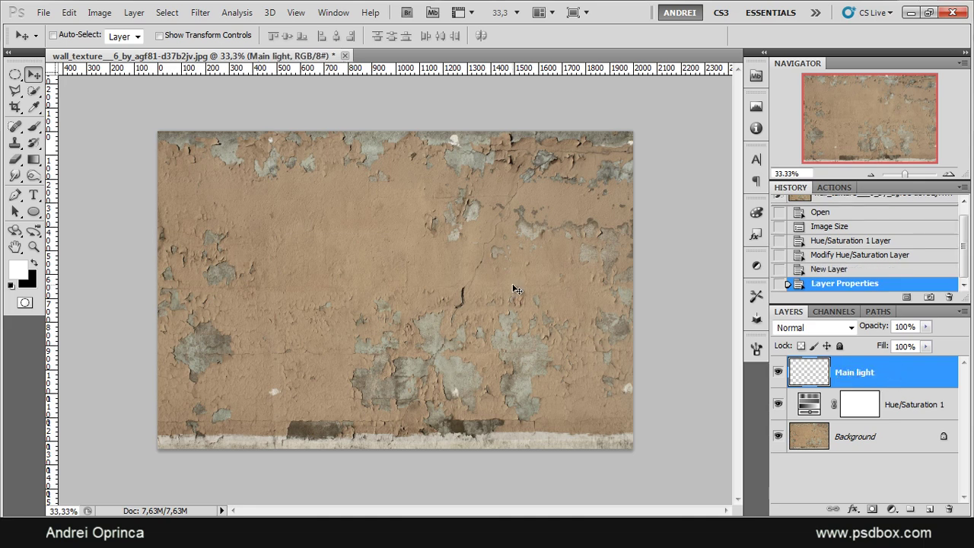
key("alt+BackSpace")
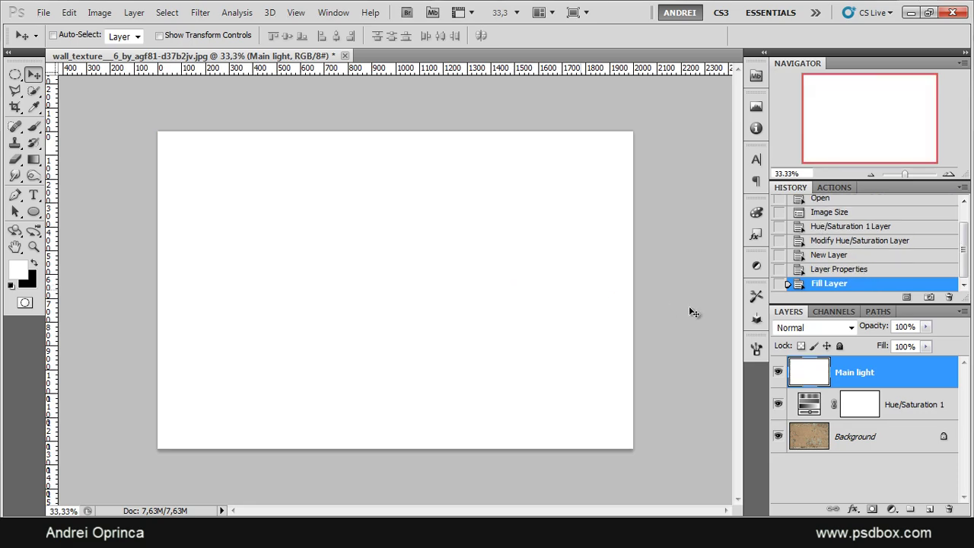
left_click(69, 12)
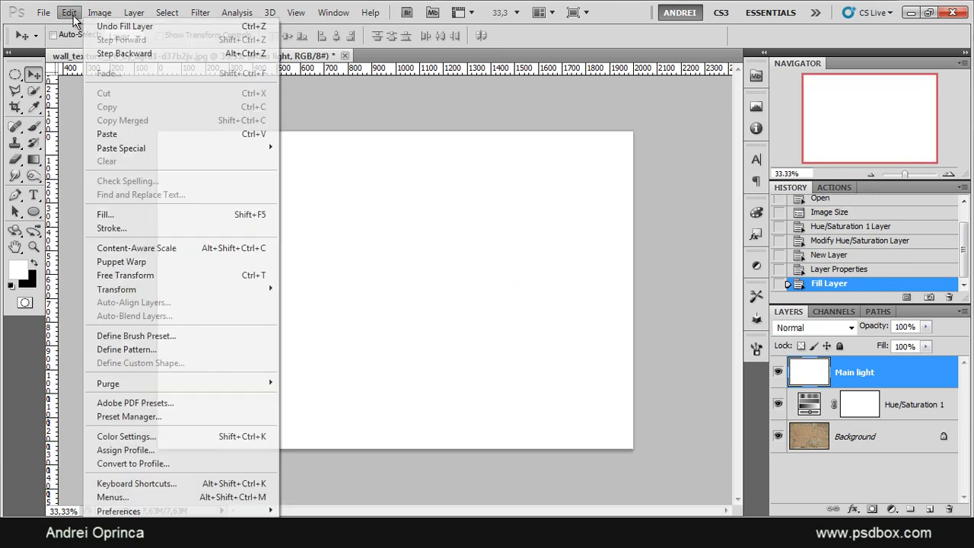
left_click(137, 213)
left_click(563, 169)
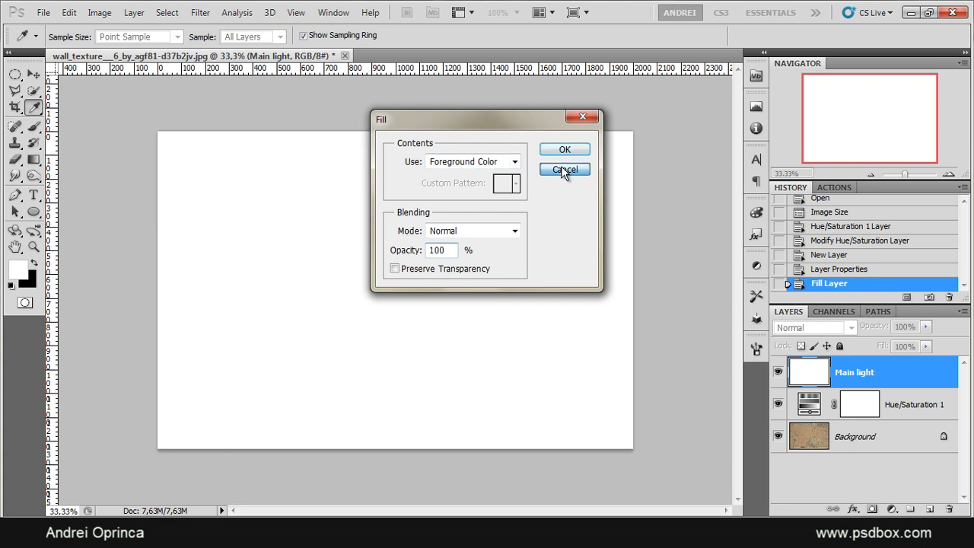
key("v")
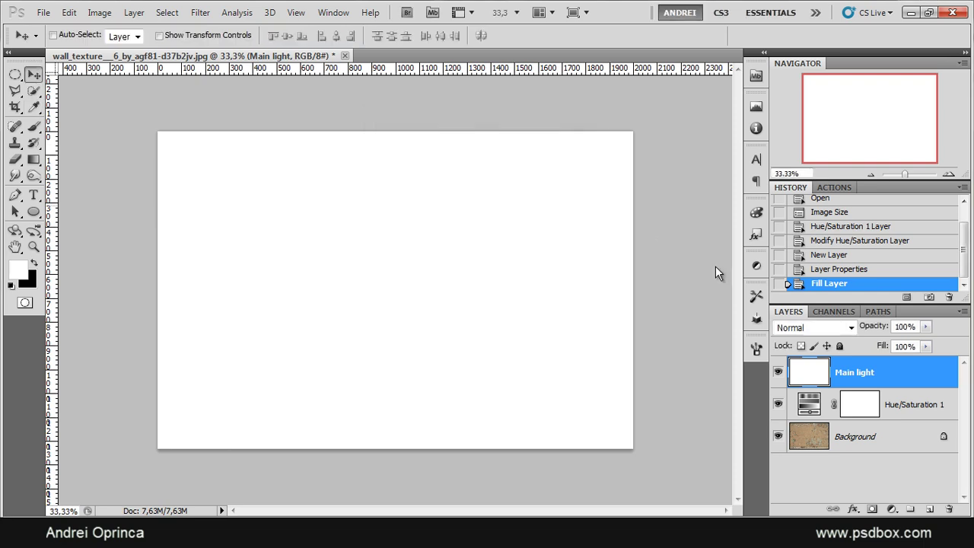
- Set the Main light layer's blending mode to Multiply and convert the layer to a Smart Object
left_click(820, 328)
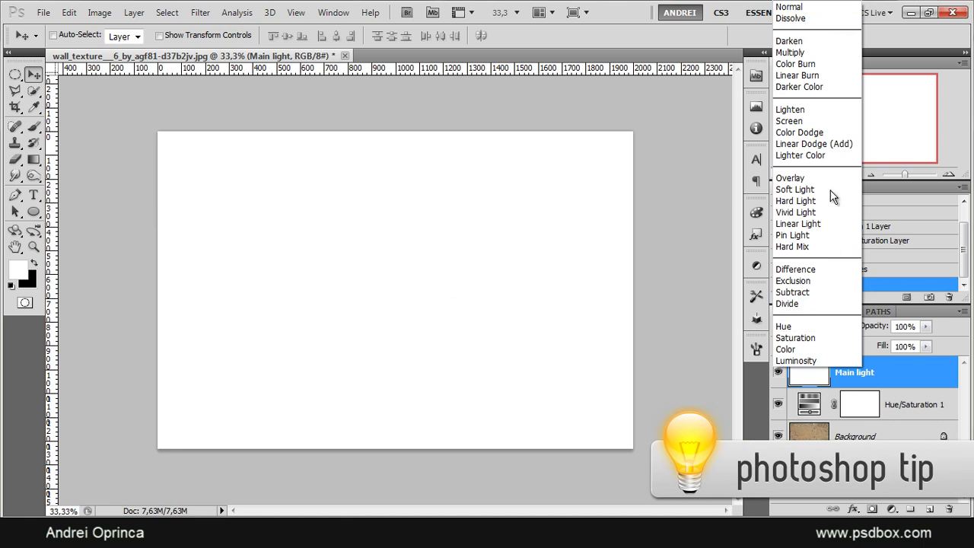
left_click(790, 53)
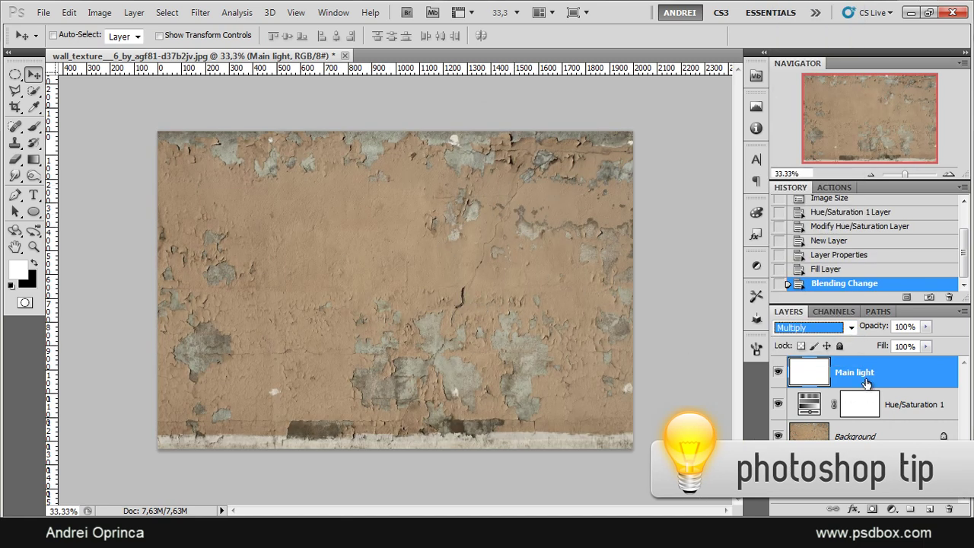
left_click(911, 407)
left_click(927, 374)
key("m")
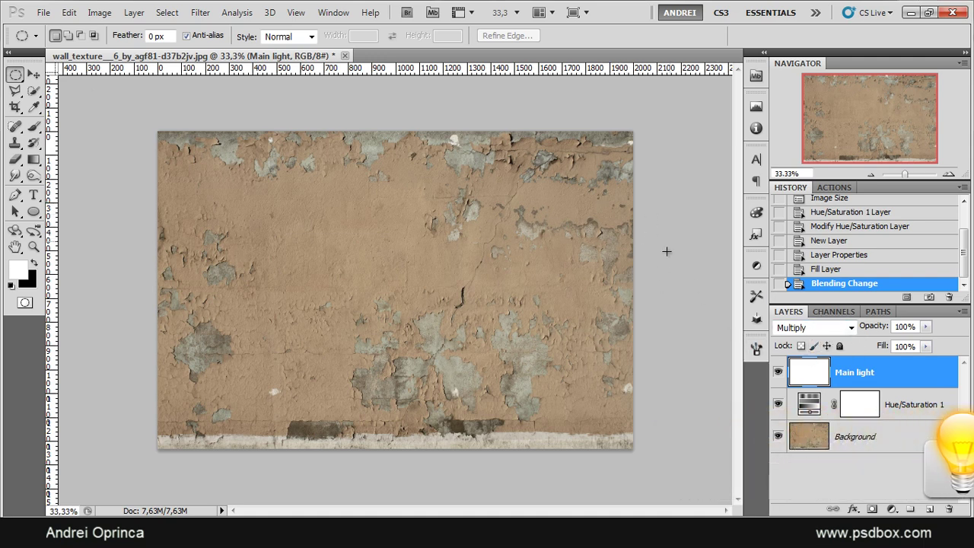
right_click(912, 372)
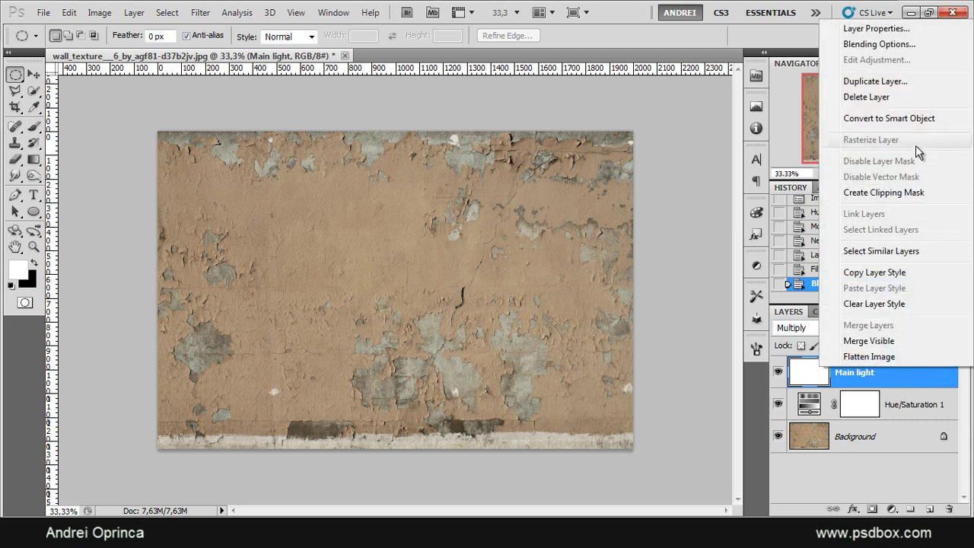
left_click(903, 120)
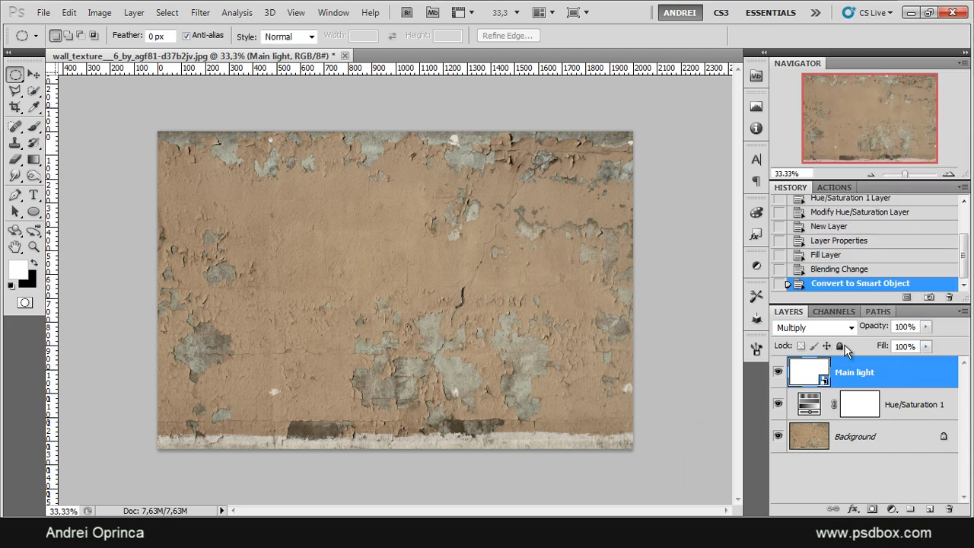
- Start the Lighting Effects filter on the Main light layer and delete the smaller spotlight, leaving only the large one
left_click(198, 13)
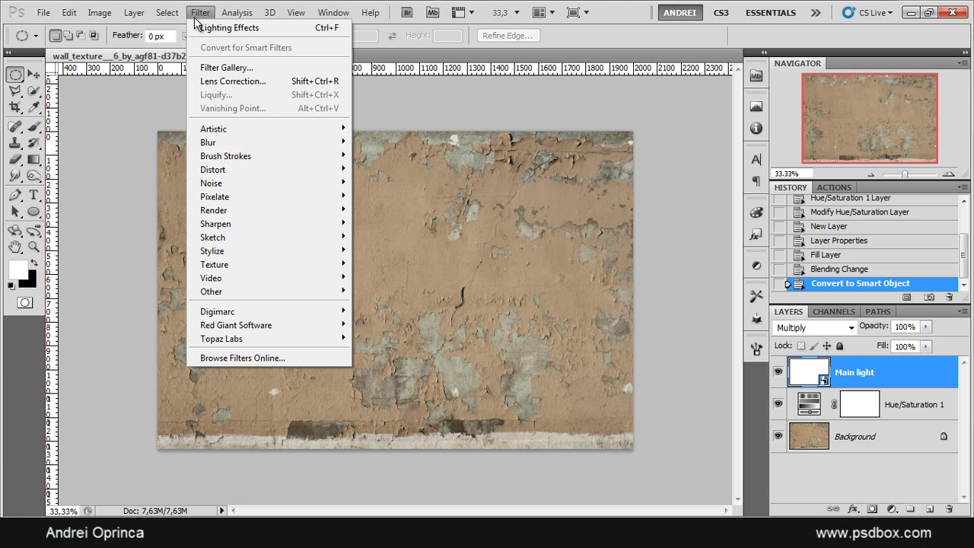
mouse_move(228, 264)
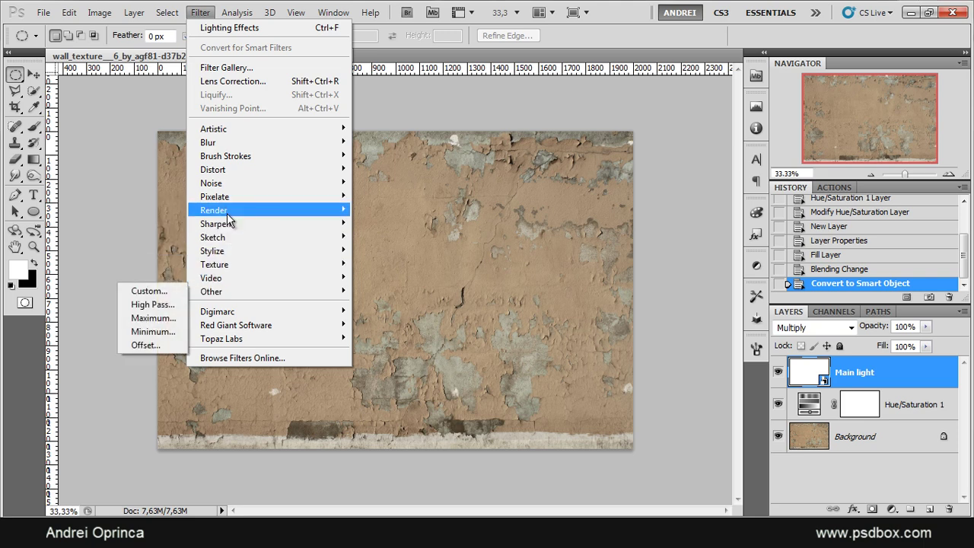
mouse_move(220, 211)
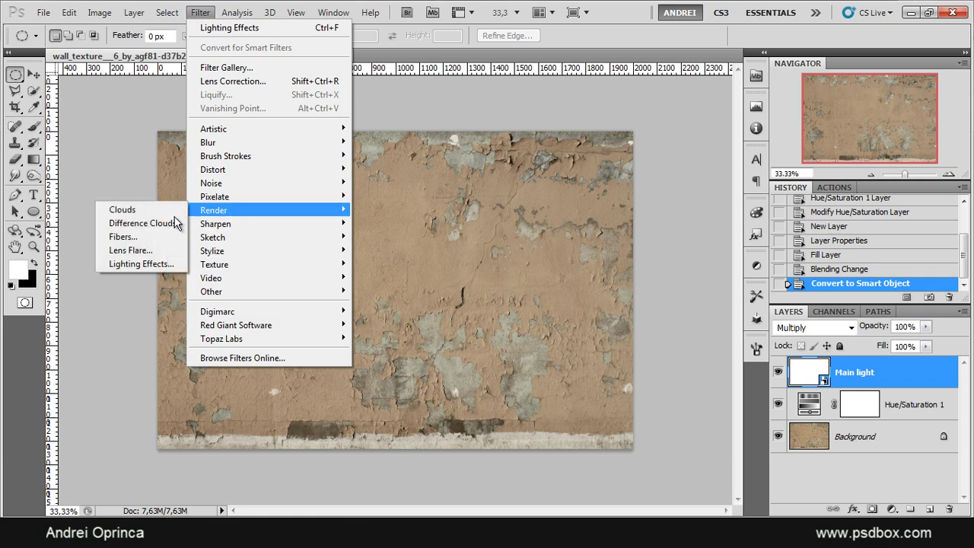
left_click(140, 264)
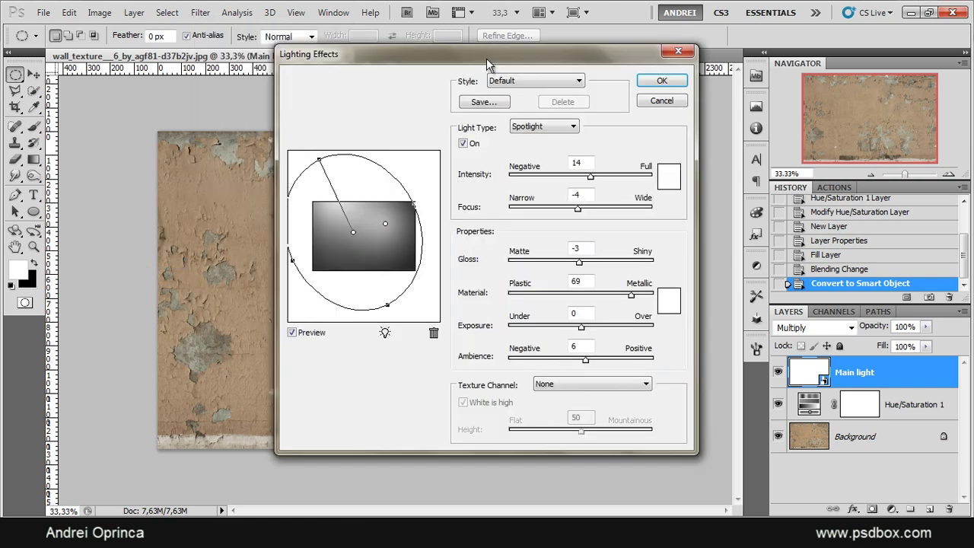
left_click_drag(486, 58, 428, 71)
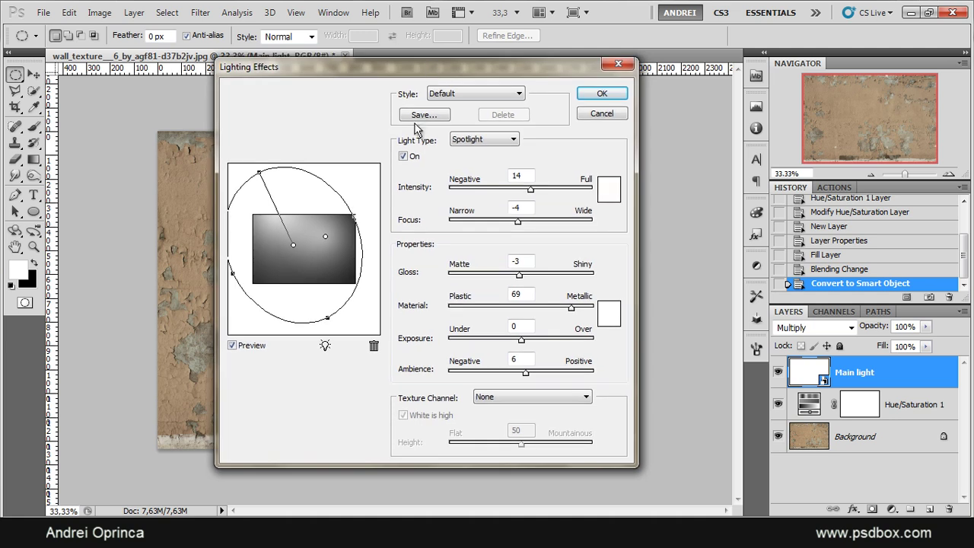
left_click(325, 237)
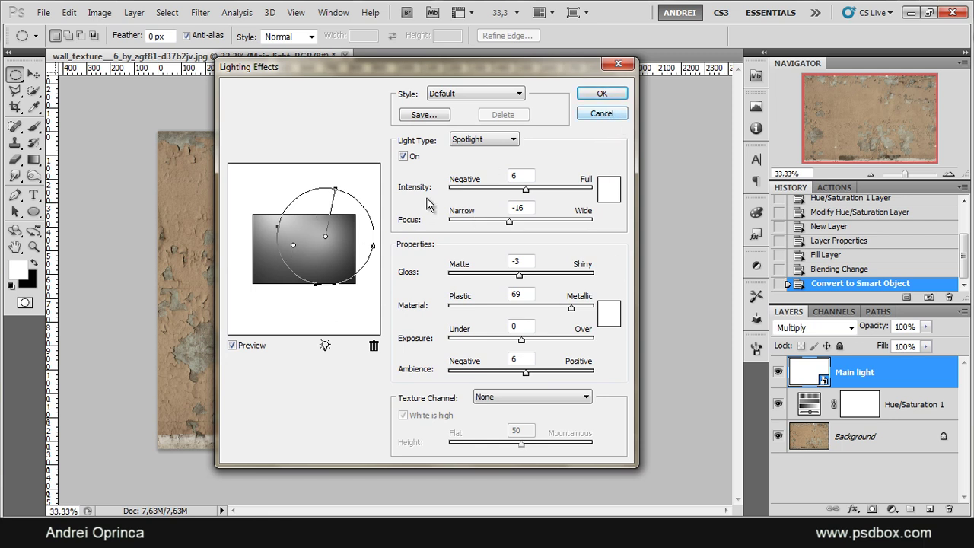
left_click_drag(325, 238, 372, 346)
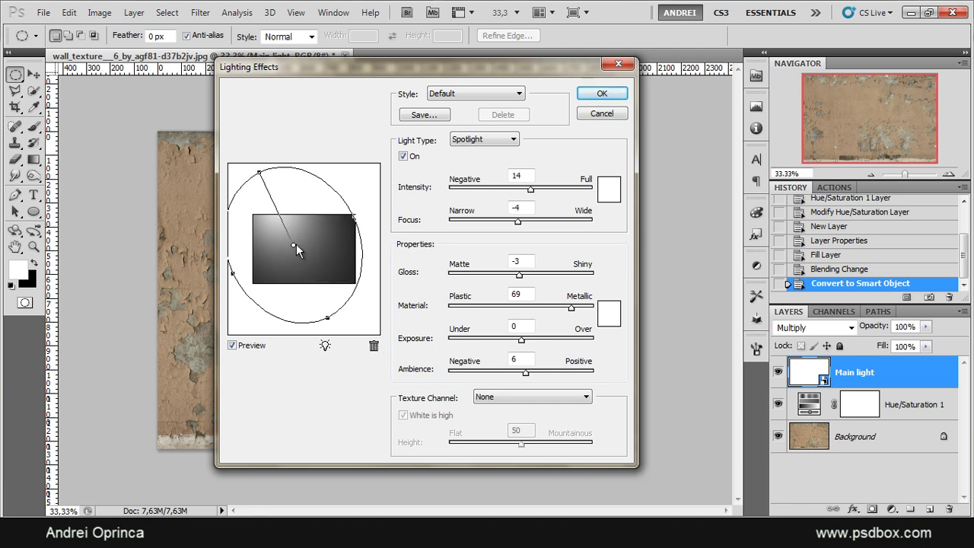
- Try to delete the remaining spotlight and reset the lighting settings to the Default style
left_click_drag(294, 246, 373, 345)
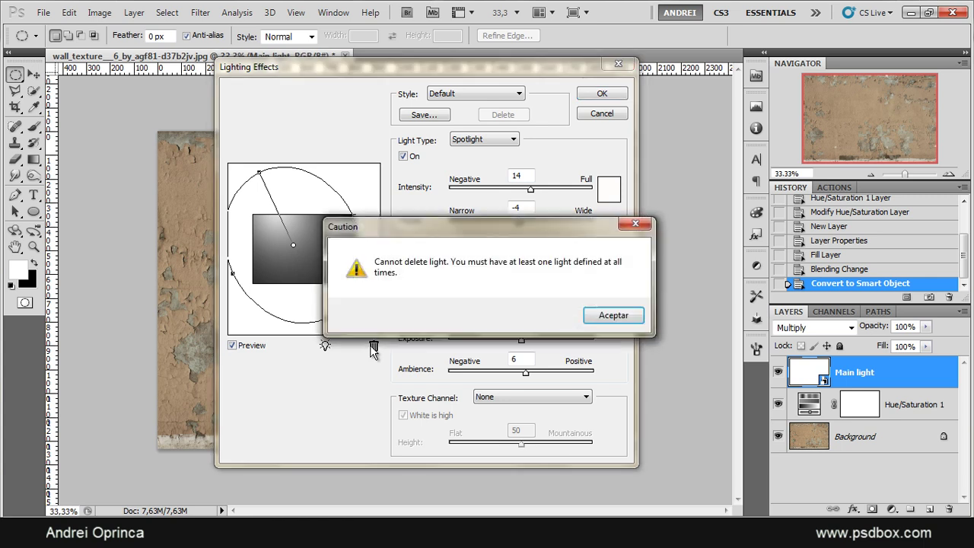
left_click(613, 316)
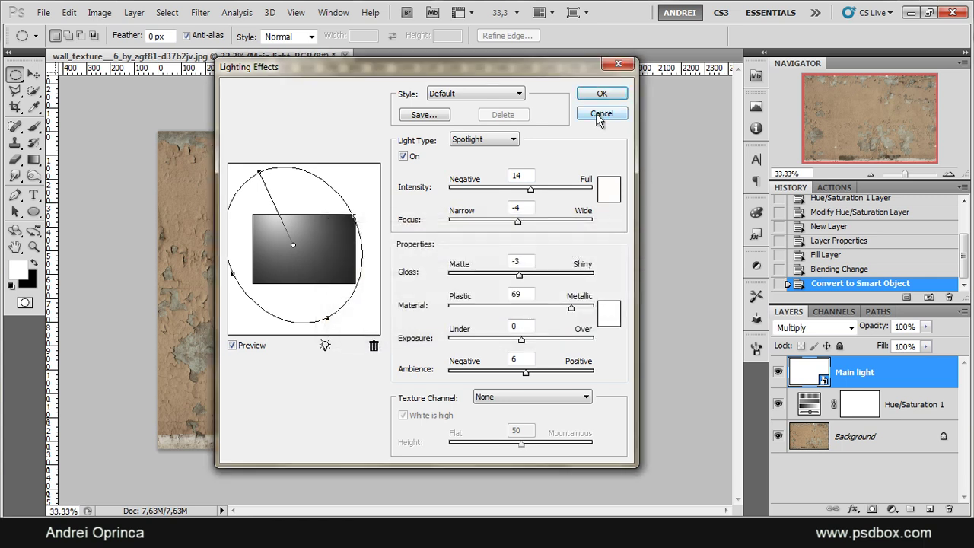
left_click(475, 93)
left_click(452, 154)
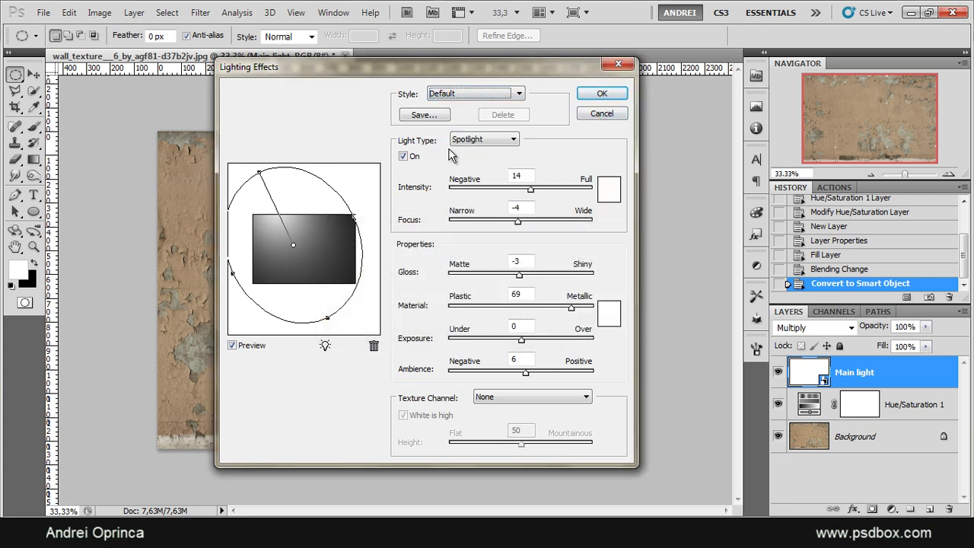
left_click(476, 93)
left_click(460, 124)
left_click(476, 93)
left_click(451, 153)
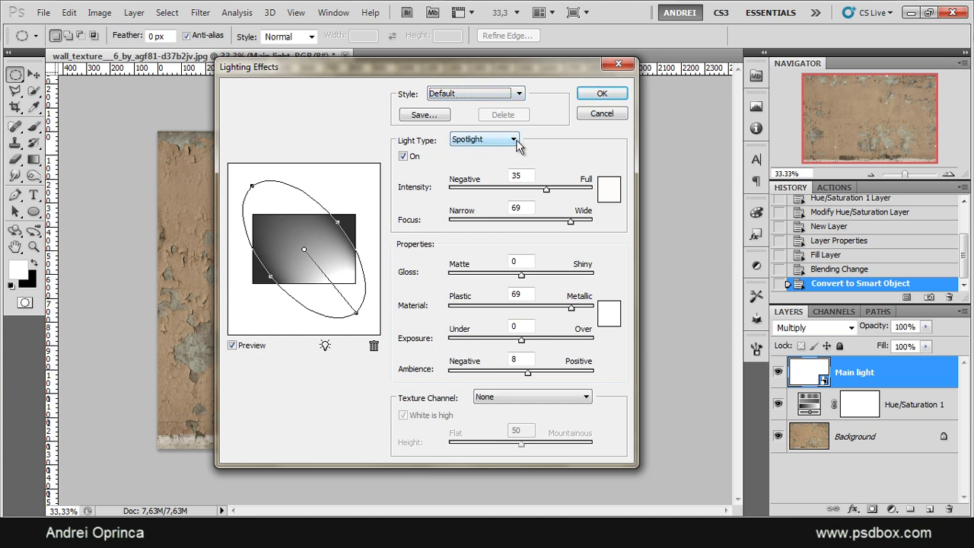
- Widen the spotlight into a large ellipse lit from the upper left and shift its centre slightly up and left
left_click_drag(338, 223, 247, 280)
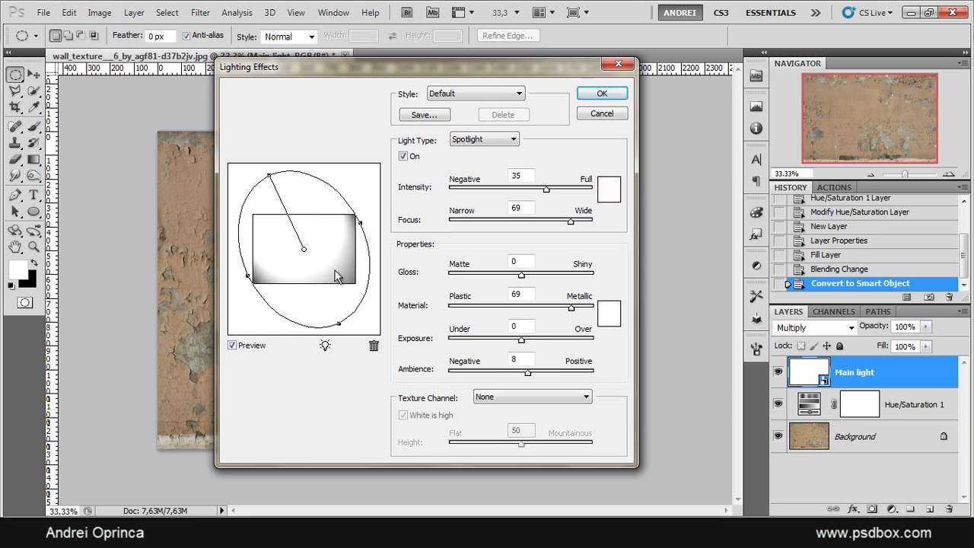
left_click_drag(340, 325, 341, 315)
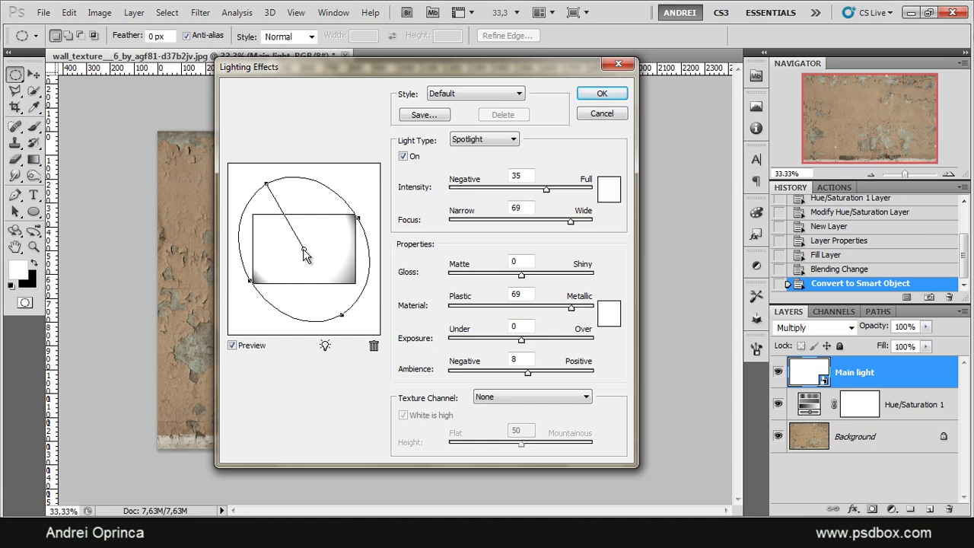
left_click_drag(303, 255, 291, 242)
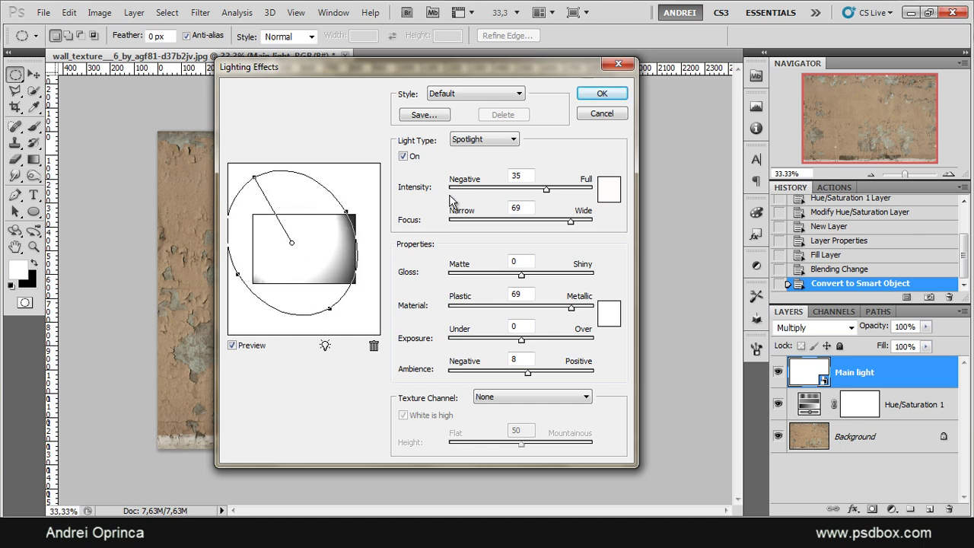
- Set the large spotlight's Intensity to 14 and Focus to -4, with Gloss -3 and Ambience 6
left_click_drag(529, 176, 462, 205)
type("14")
key("Tab")
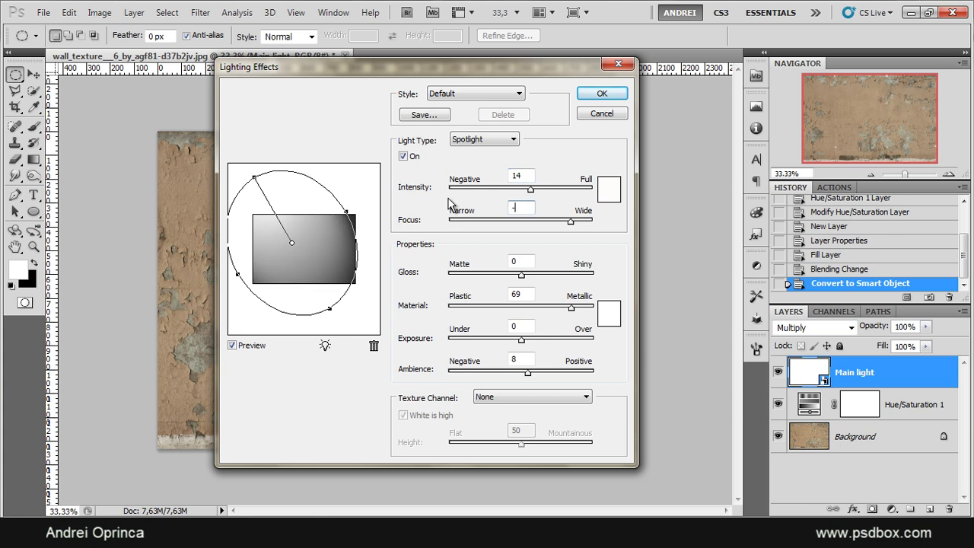
type("-4")
key("Tab")
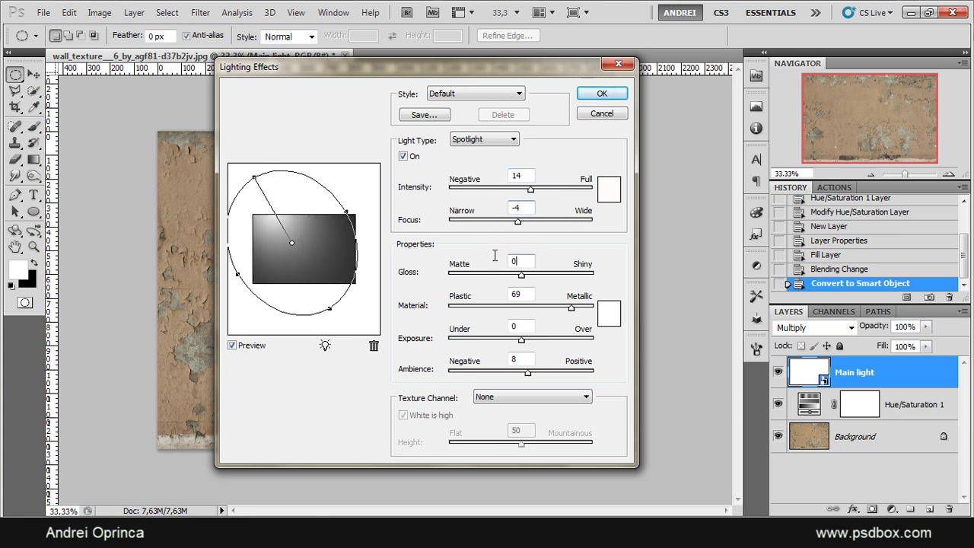
type("-3")
double_click(518, 360)
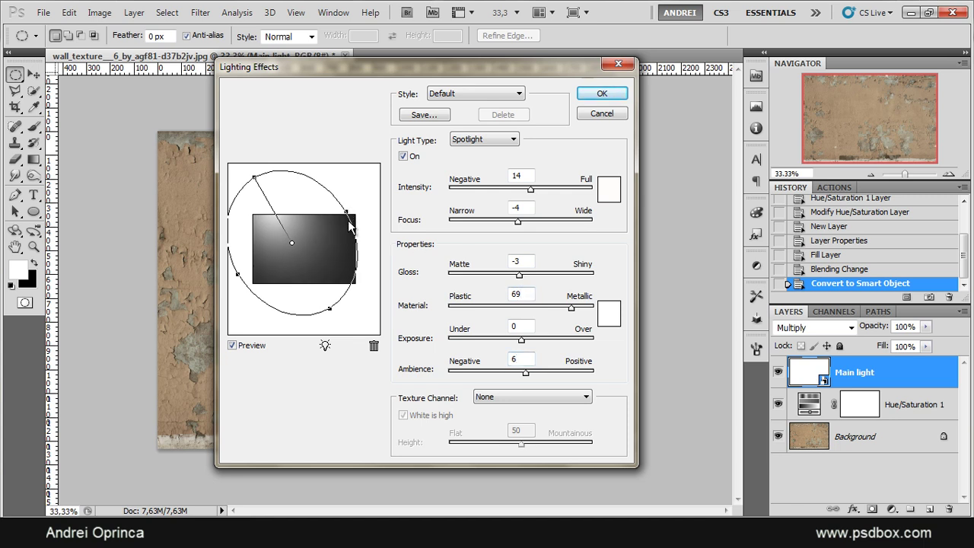
- Reshape the large spotlight into a slightly tilted, nearly upright ellipse spanning the image height and nudge its centre up and right
mouse_move(348, 218)
left_mouse_down()
mouse_move(381, 238)
mouse_move(326, 241)
mouse_move(328, 249)
mouse_move(354, 228)
left_mouse_up()
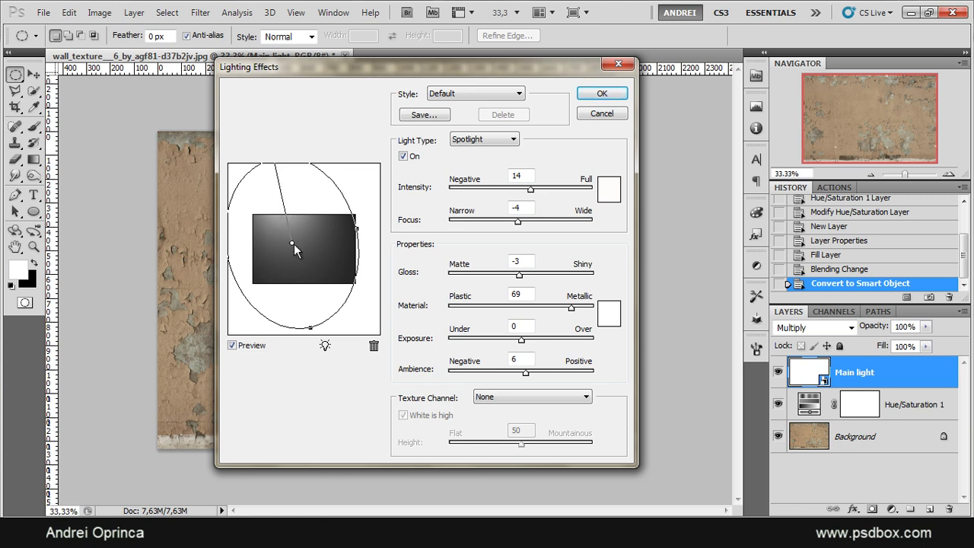
left_click_drag(356, 230, 365, 236)
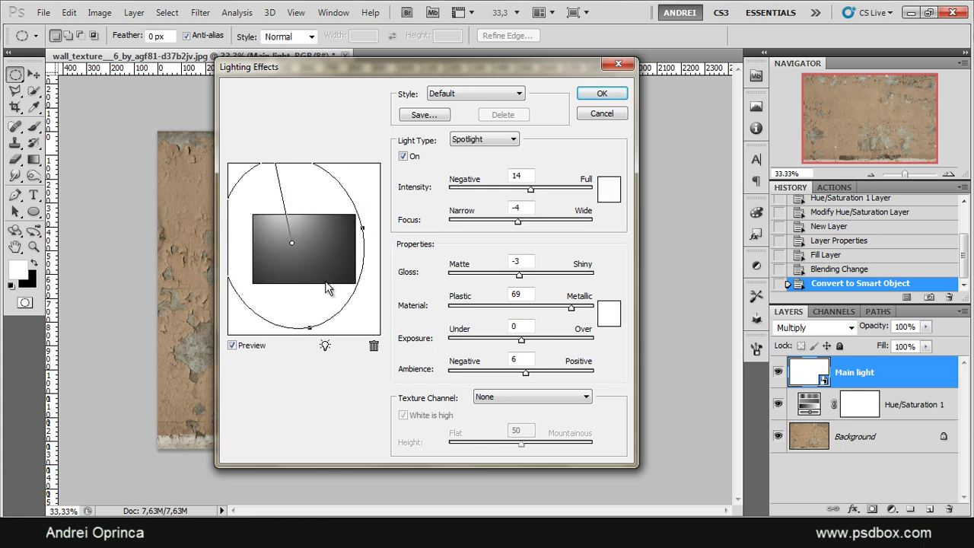
left_click_drag(309, 328, 309, 307)
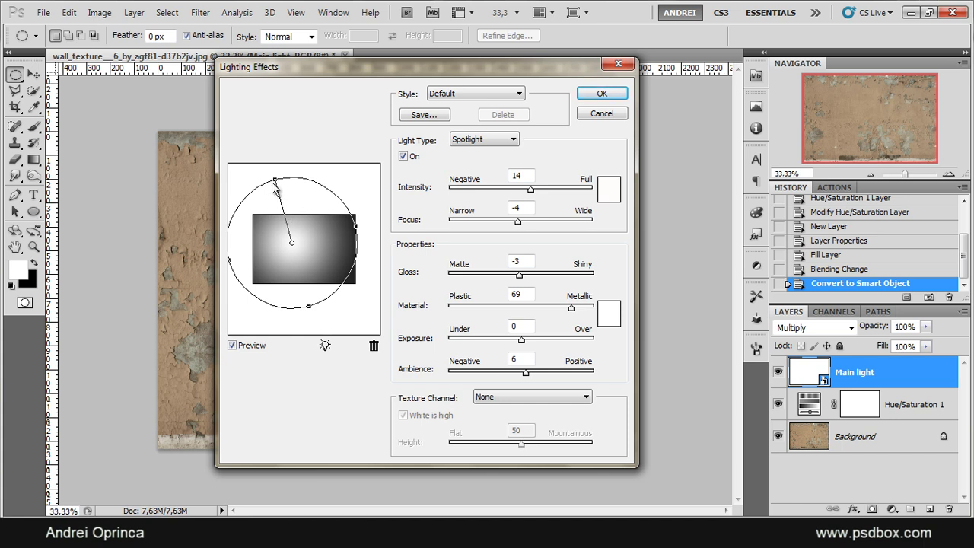
left_click_drag(275, 181, 275, 178)
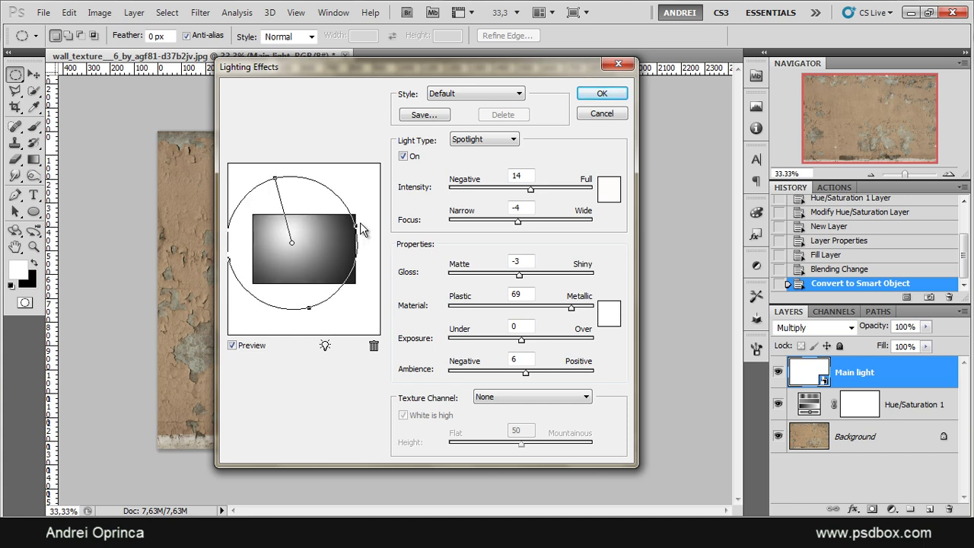
left_click_drag(358, 233, 373, 225)
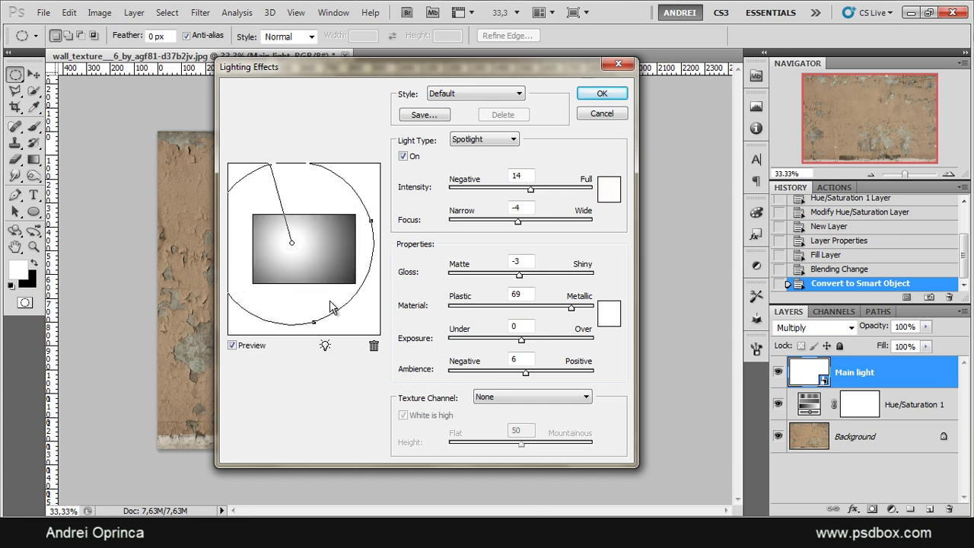
left_click_drag(315, 323, 316, 330)
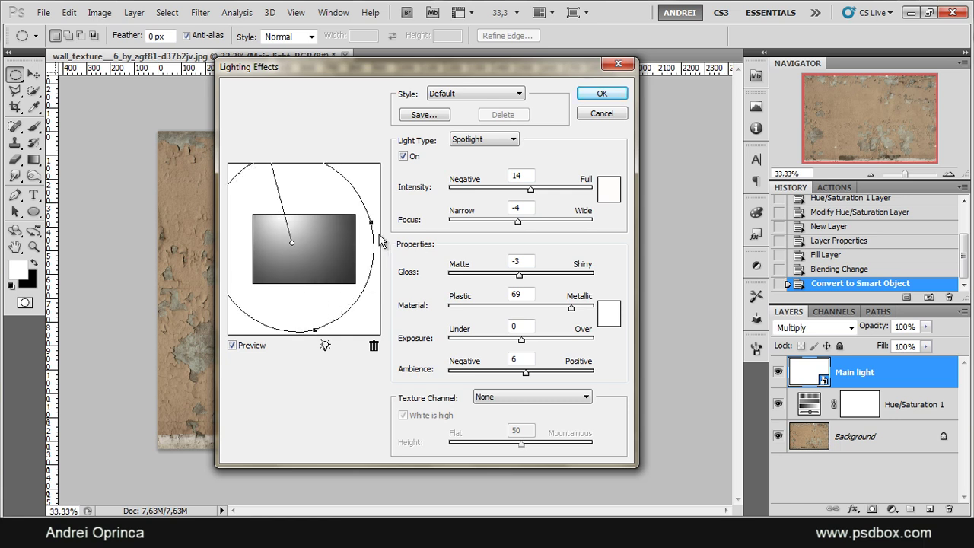
left_click_drag(373, 228, 362, 224)
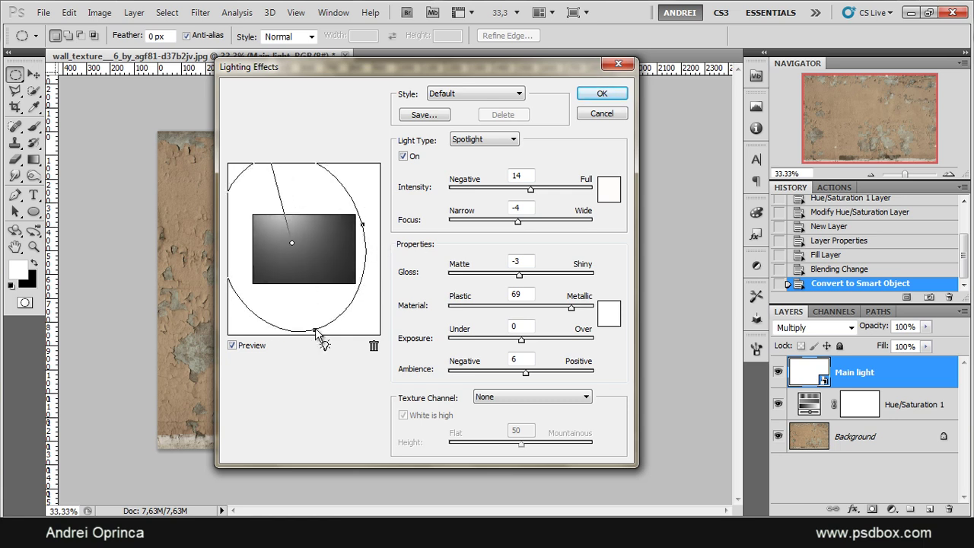
left_click_drag(317, 335, 315, 312)
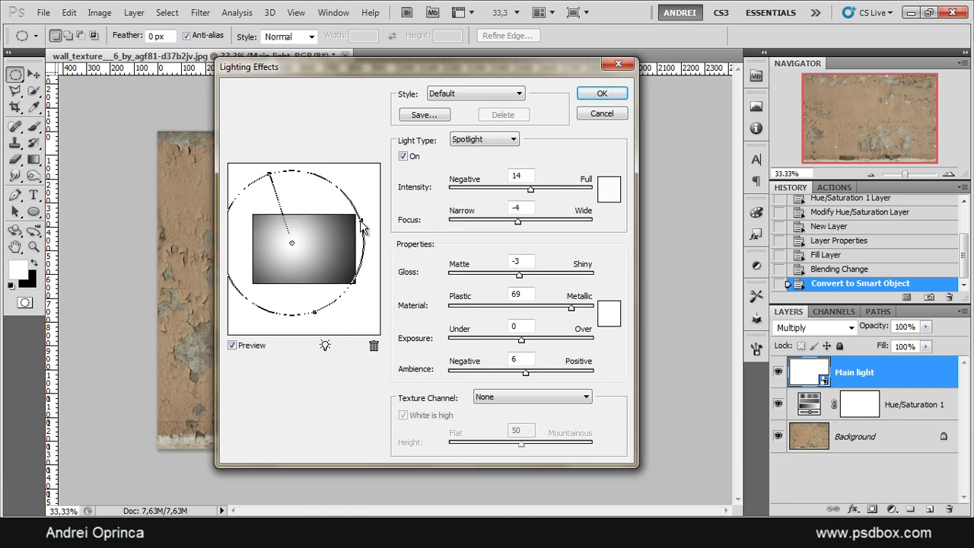
left_click_drag(362, 226, 351, 224)
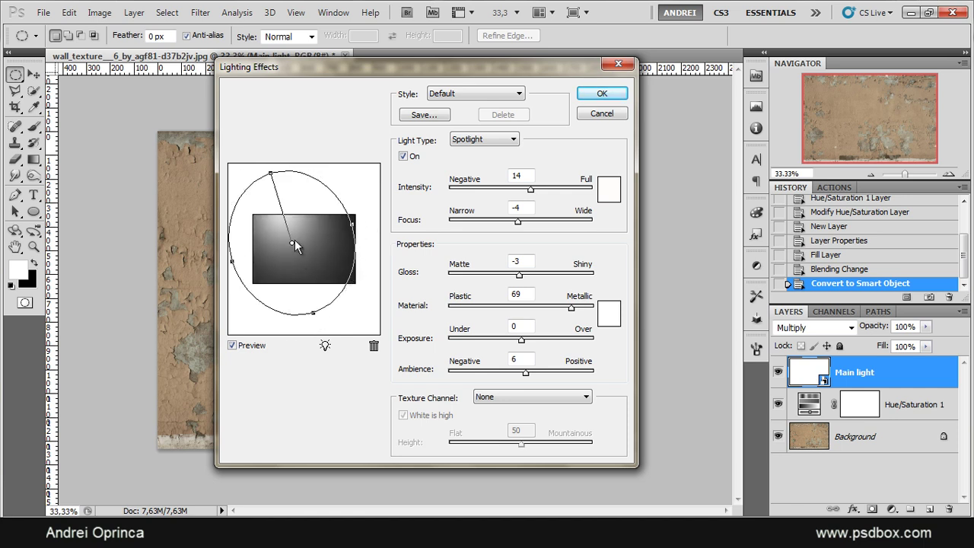
left_click_drag(291, 244, 294, 240)
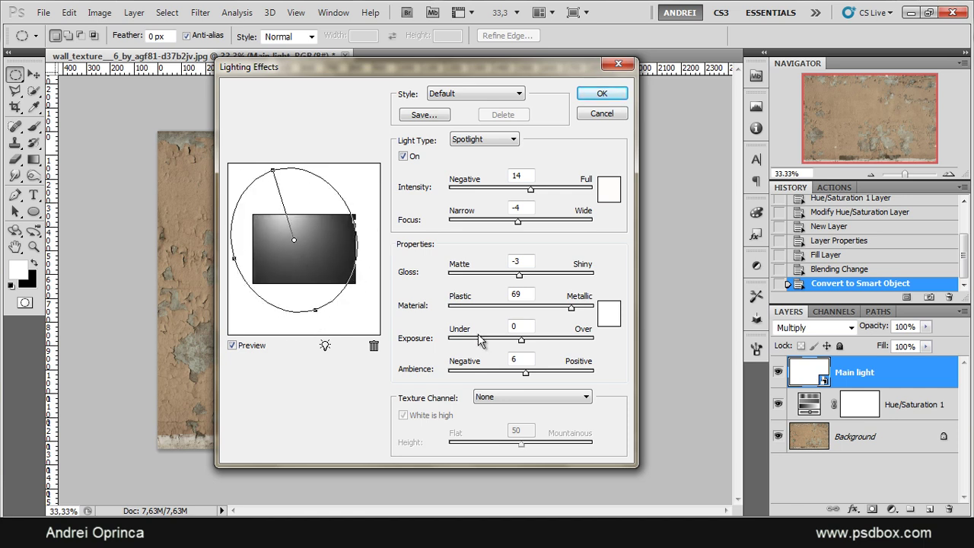
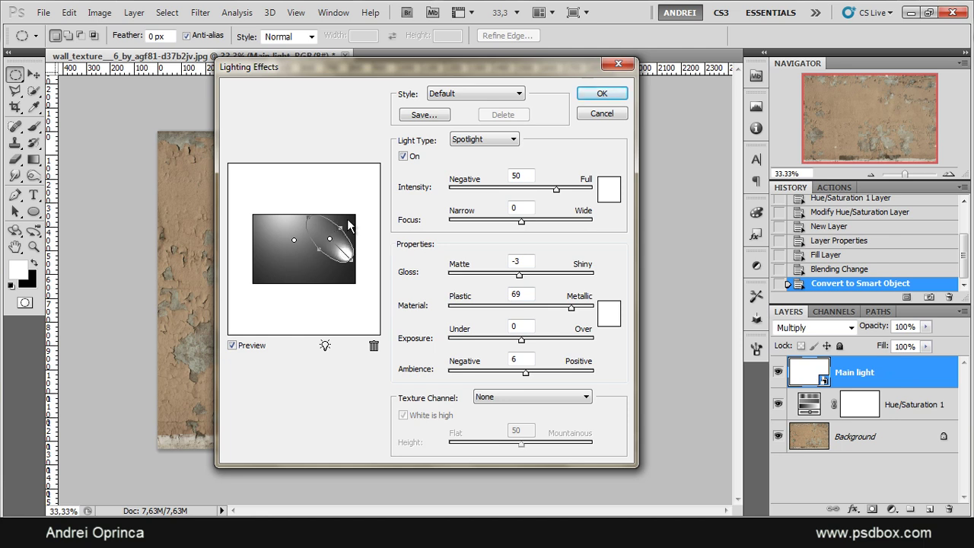
- Add a second spotlight on the image's right side, shape it into a small circle, and set Intensity 6 and Focus -16
left_click_drag(347, 241, 292, 238)
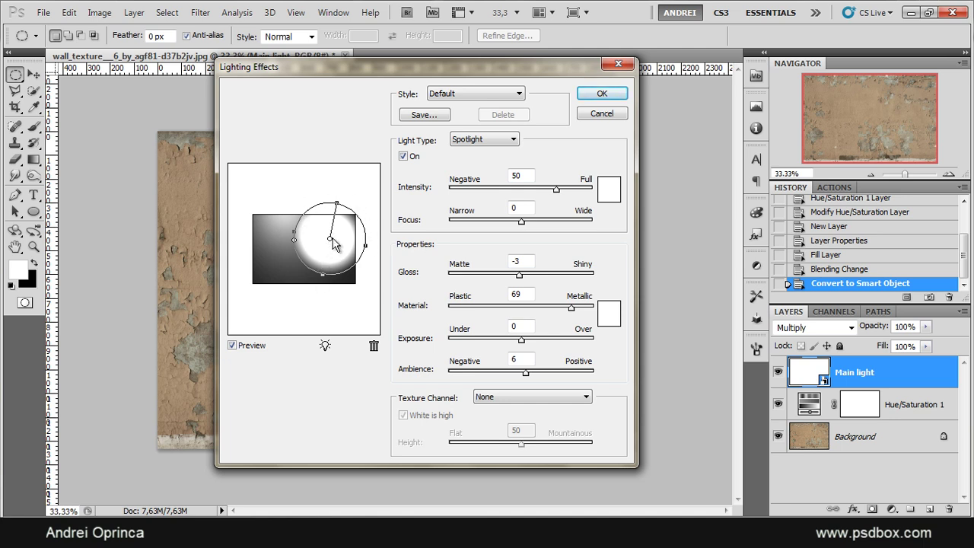
double_click(517, 176)
type("6")
double_click(522, 207)
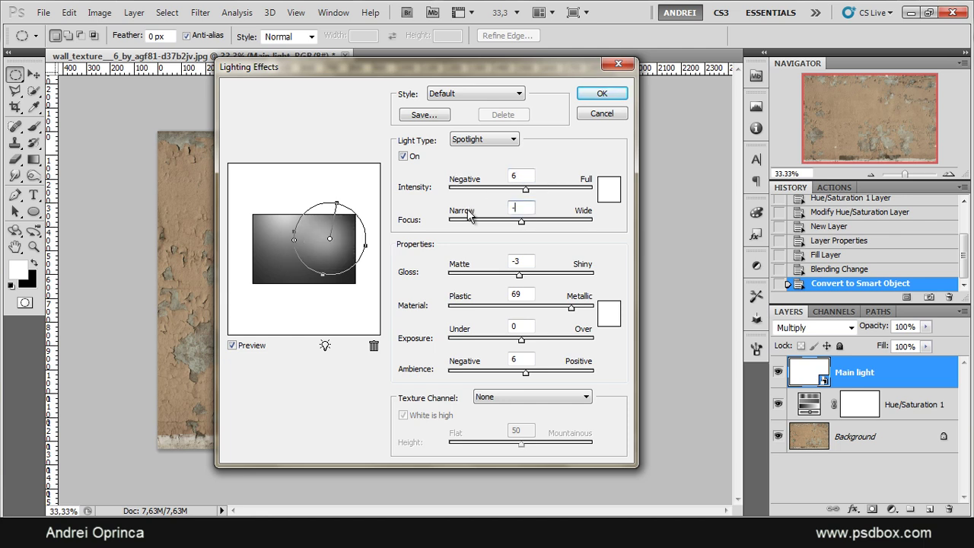
type("-16")
double_click(523, 259)
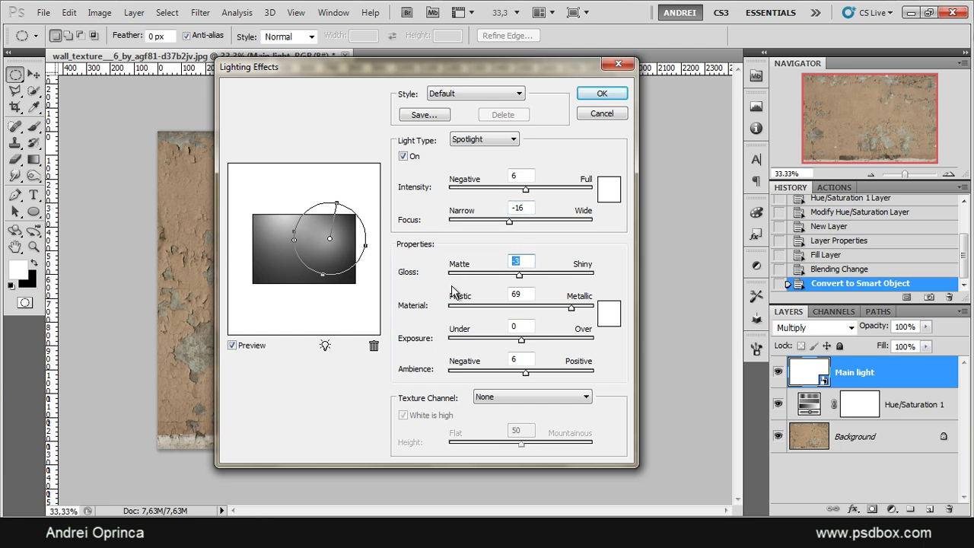
key("Tab")
key("Tab")
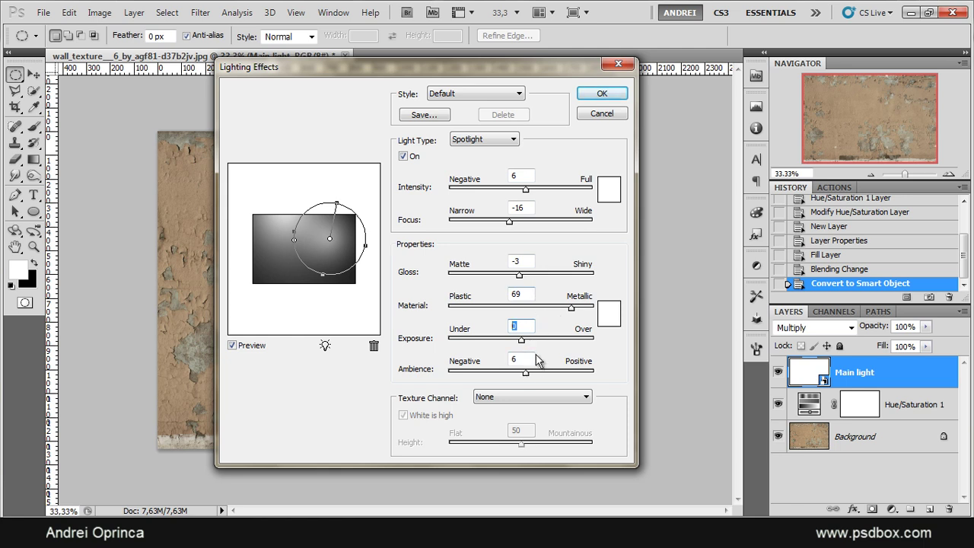
- Move the small spotlight slightly down and apply the Lighting Effects filter to the Main light layer
left_click_drag(331, 238, 329, 244)
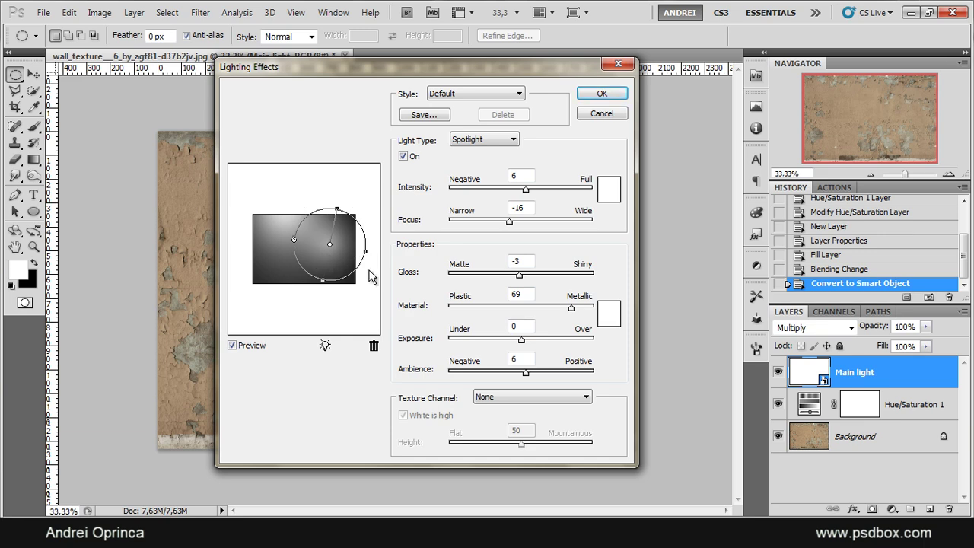
left_click(294, 239)
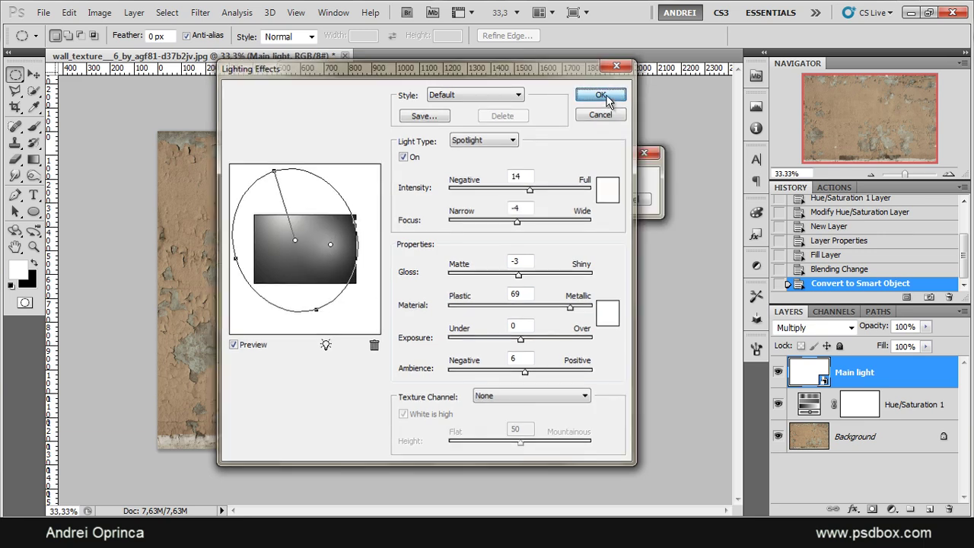
left_click(602, 94)
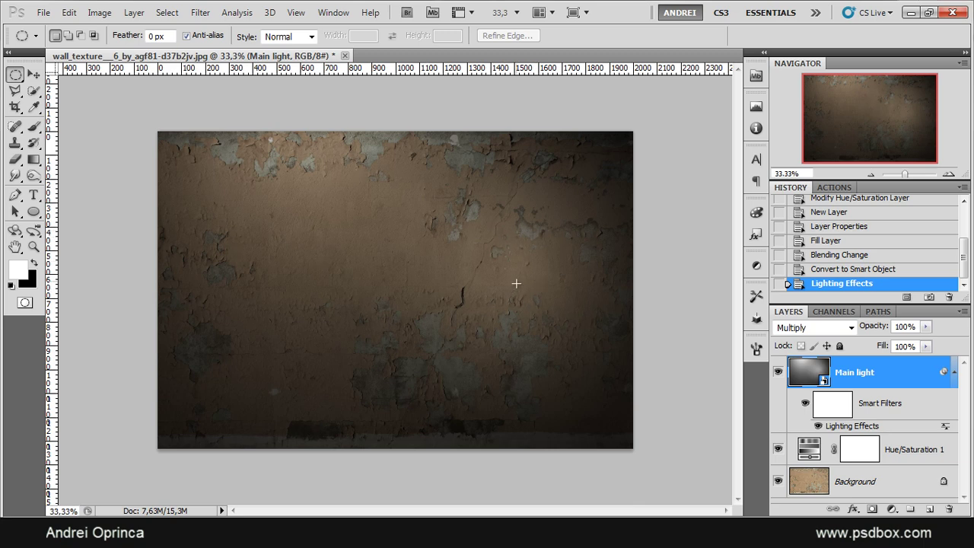
- Edit the Main light layer's Lighting Effects smart filter, moving the small spotlight slightly up
double_click(855, 429)
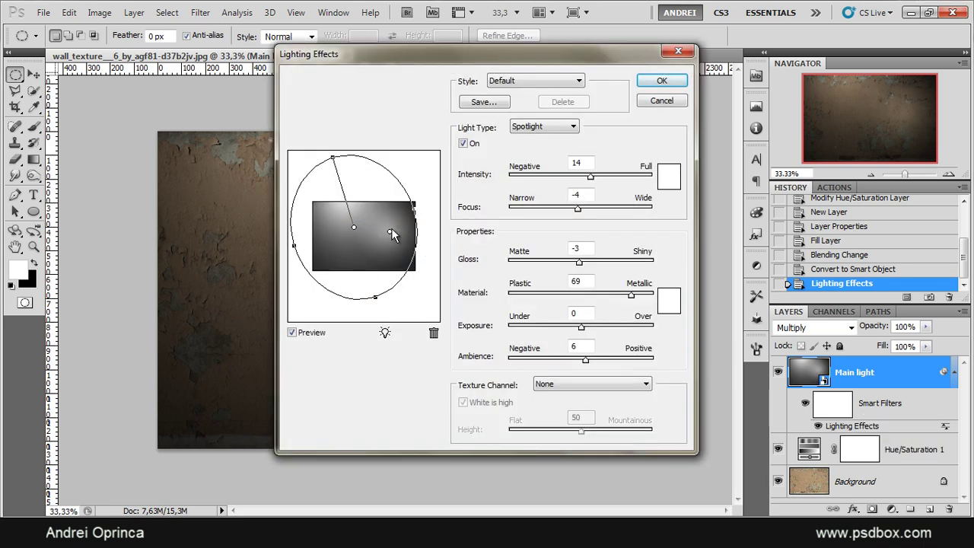
left_click(389, 231)
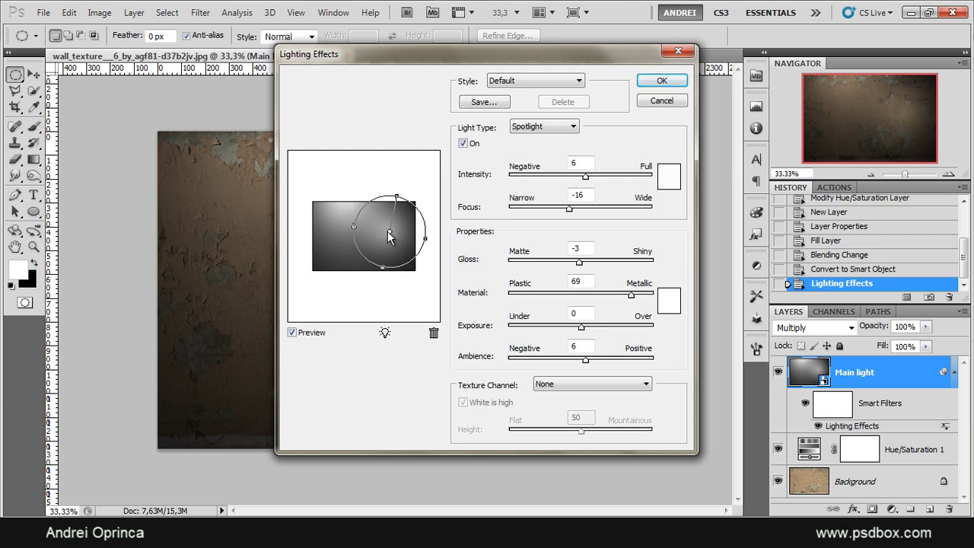
left_click_drag(388, 228, 389, 229)
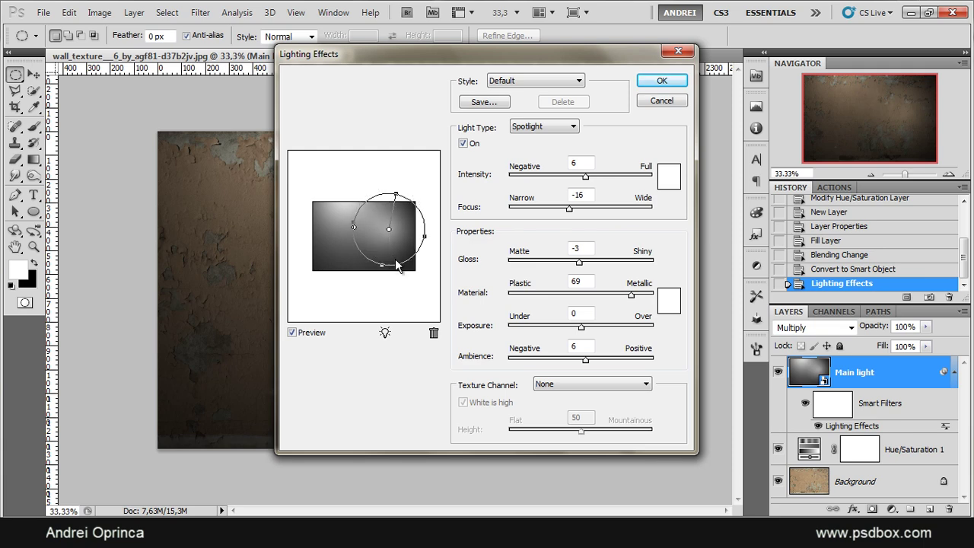
left_click(661, 81)
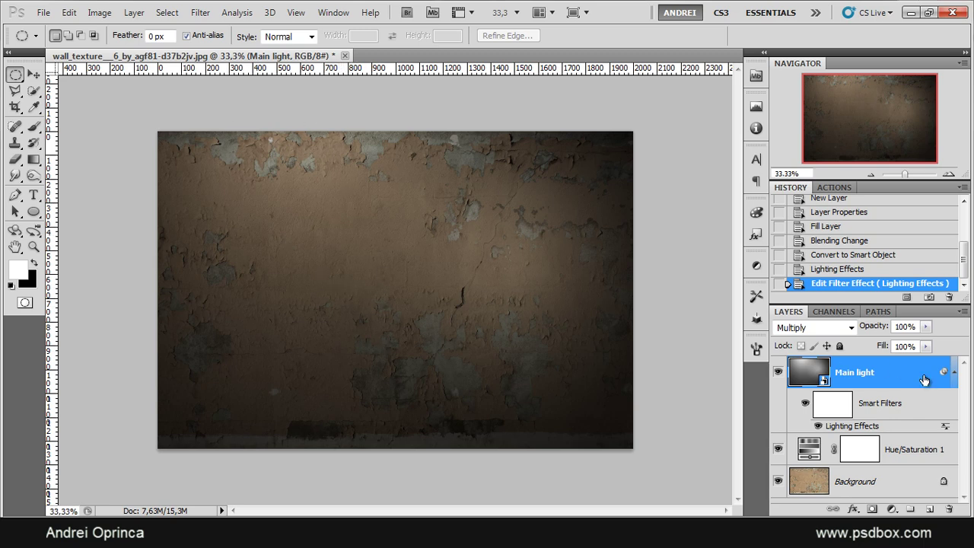
- Create a new layer above Main light with the Color blending mode and select the Brush tool
left_click(929, 509)
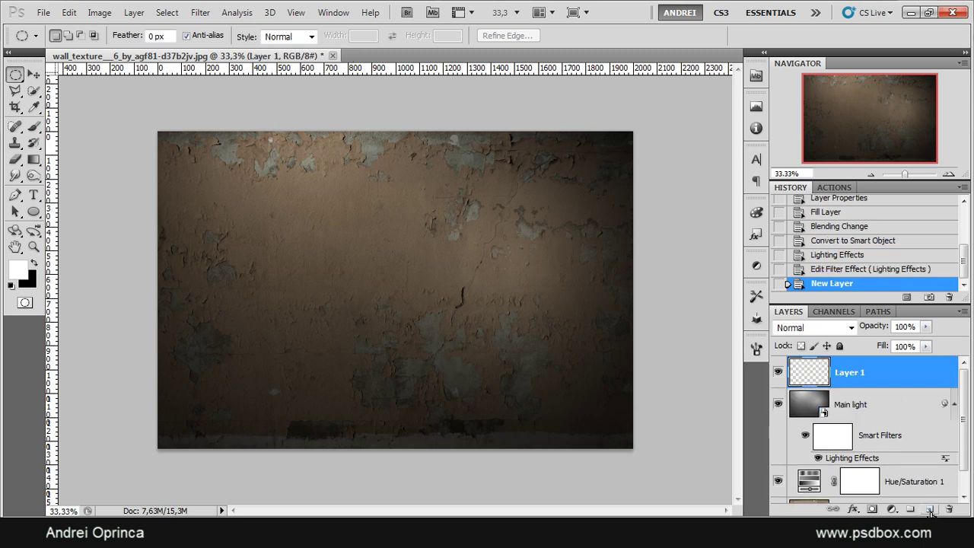
left_click(811, 328)
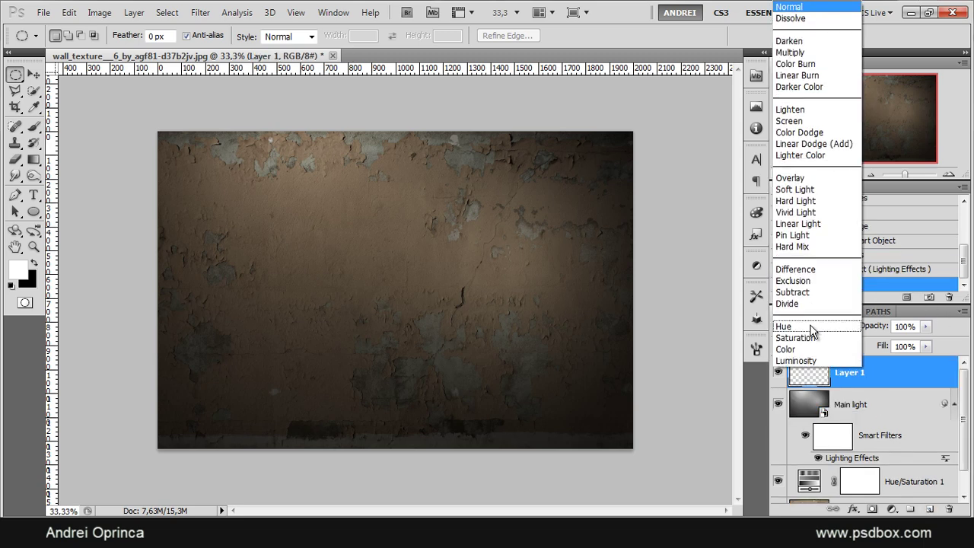
left_click(810, 355)
left_click(33, 128)
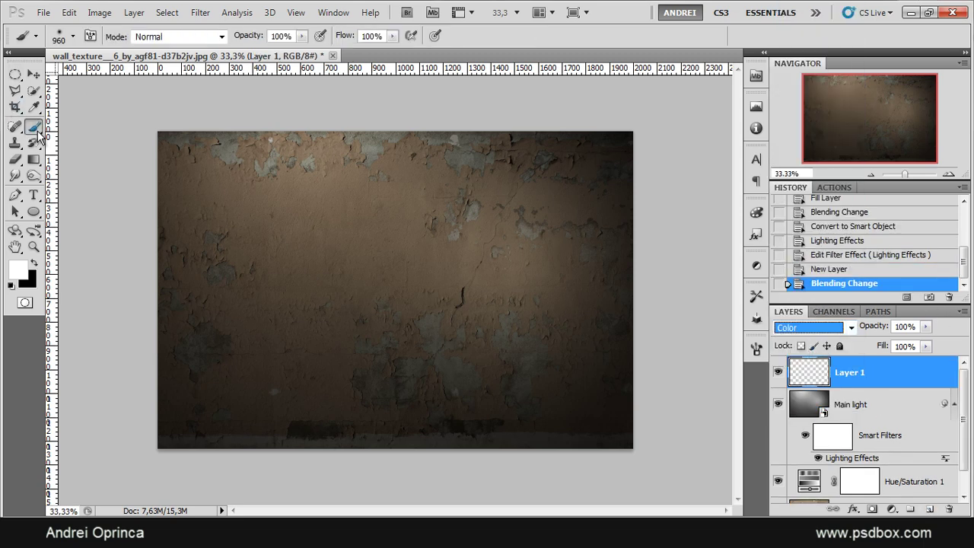
- Set the foreground color to hex 744400 for painting on Layer 1
right_click(347, 256)
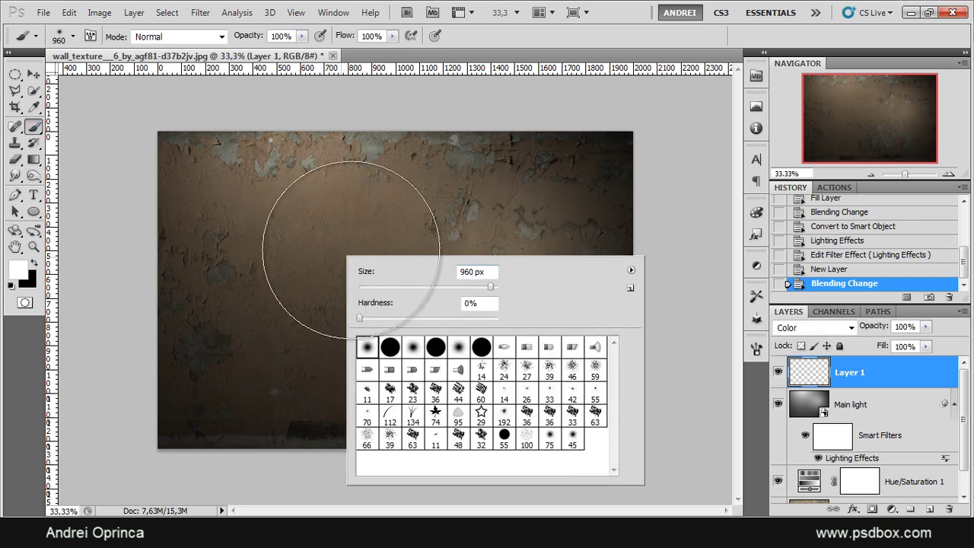
left_click(17, 268)
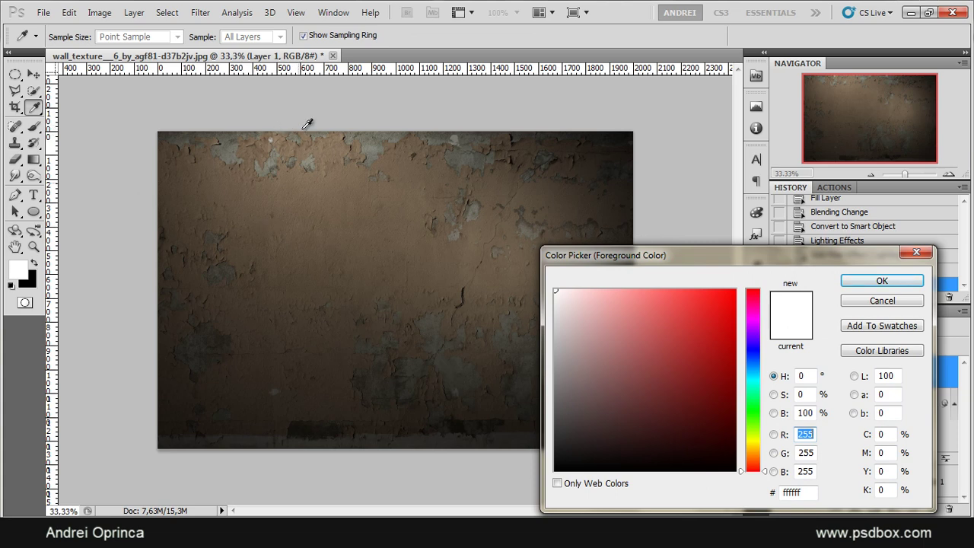
left_click_drag(769, 258, 887, 234)
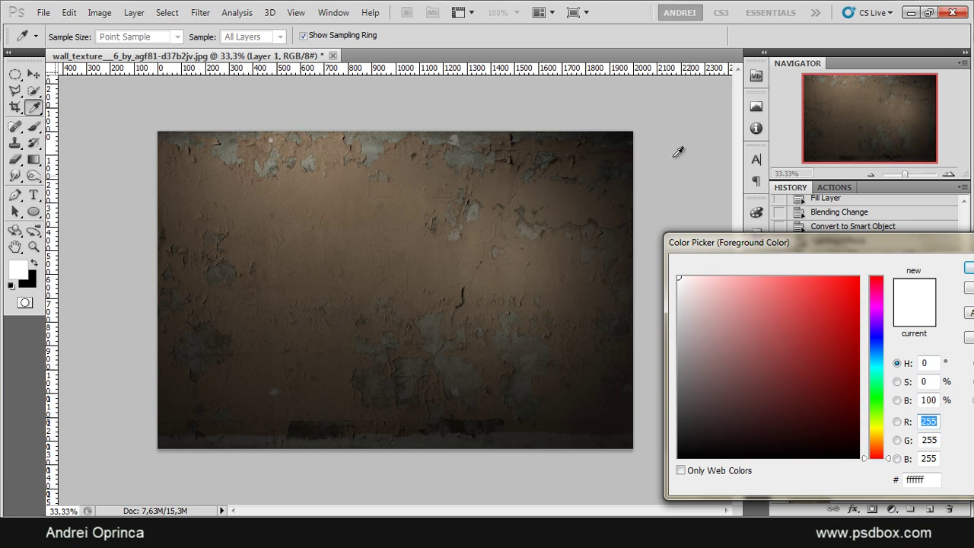
left_click_drag(848, 243, 696, 187)
left_click(757, 426)
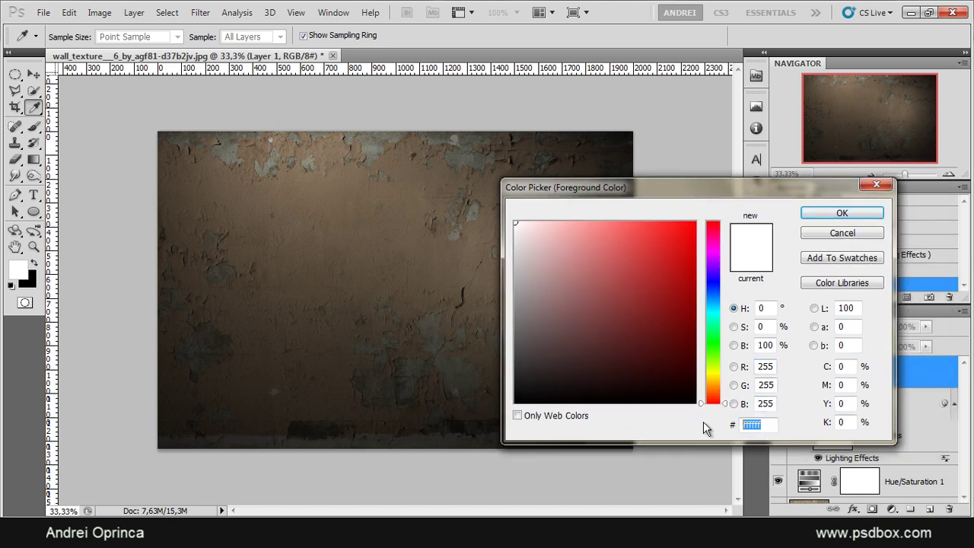
type("7")
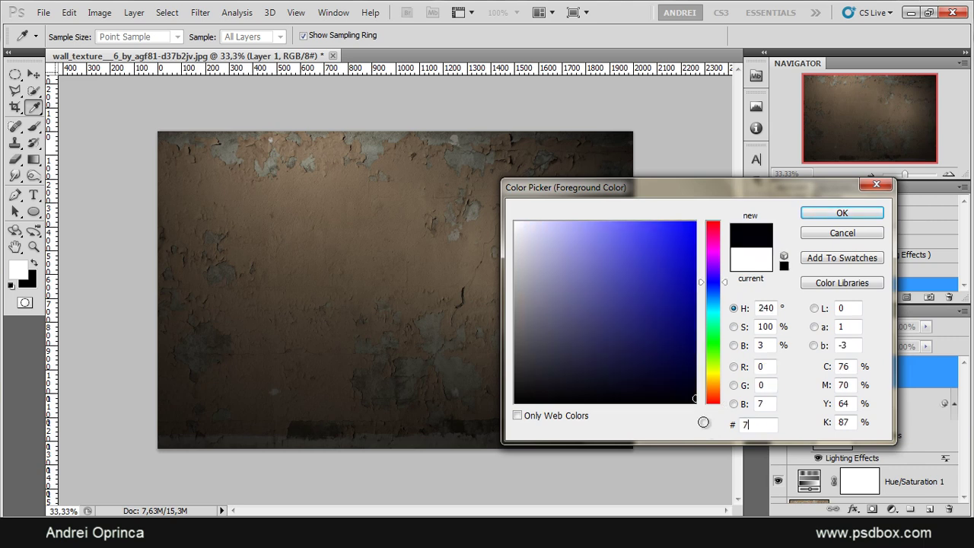
type("444")
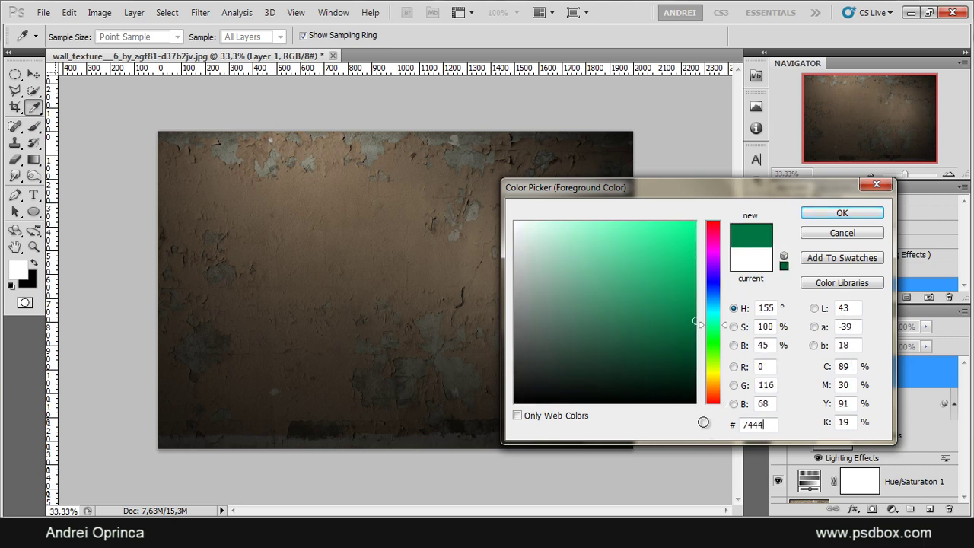
type("00")
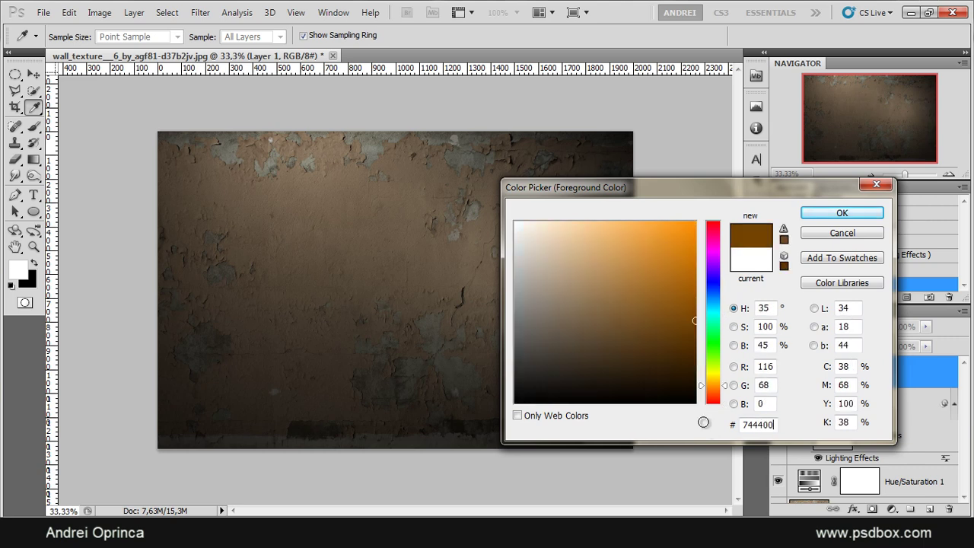
left_click(868, 212)
- Try a large soft brush dab near the wall's upper-left edge on the Color-mode Layer 1 and undo it
key("b")
left_click(292, 160)
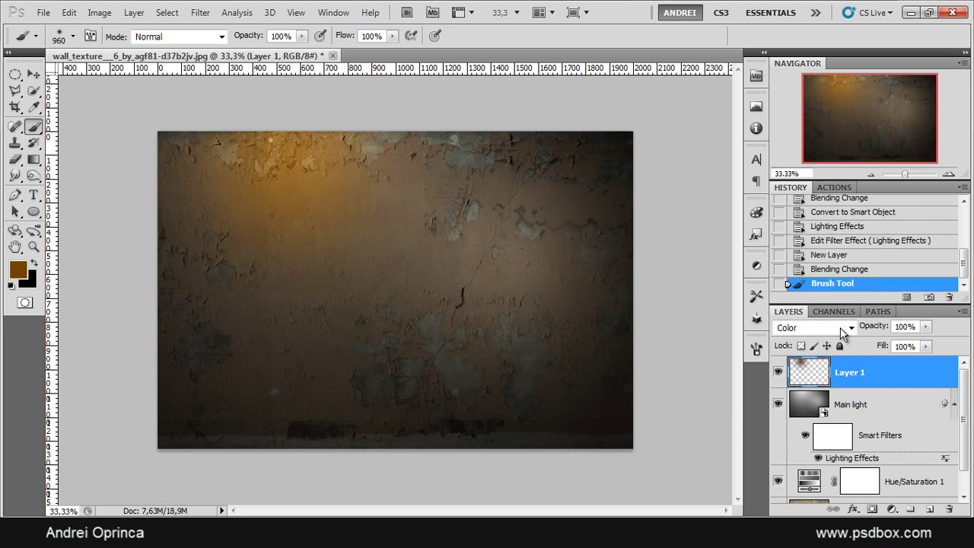
key("ctrl+z")
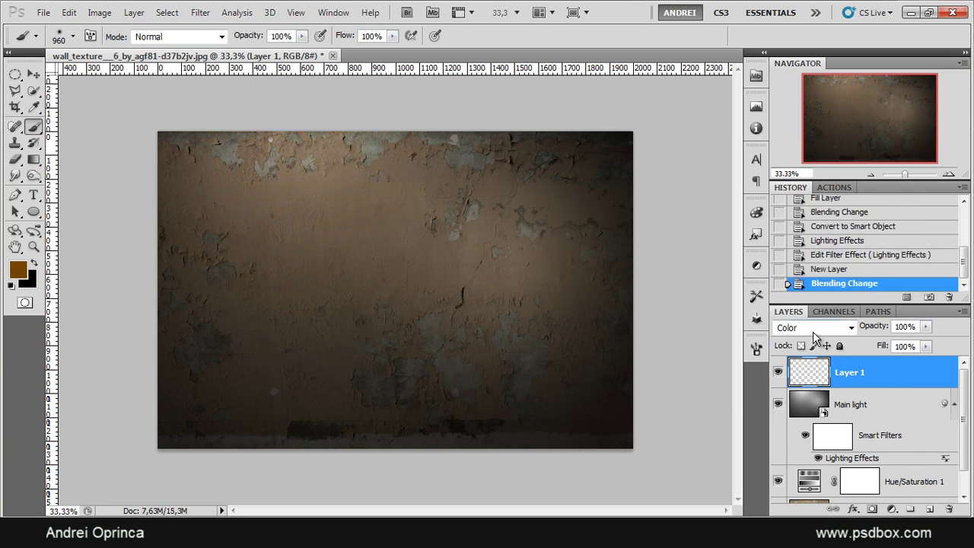
- Change Layer 1's blending mode to Color Dodge and paint one soft 960 px brush dab on the wall's top edge, left of center
left_click(813, 328)
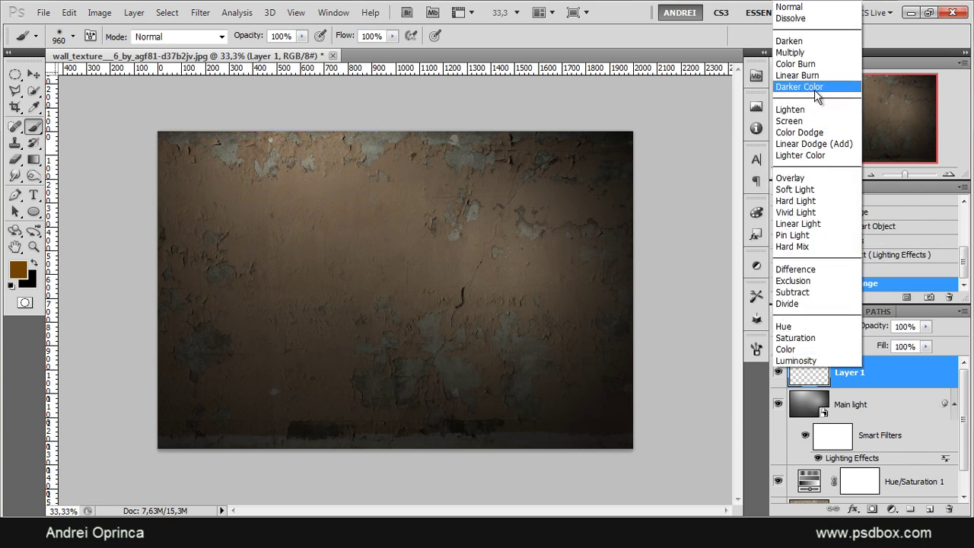
left_click(799, 133)
left_click(251, 182)
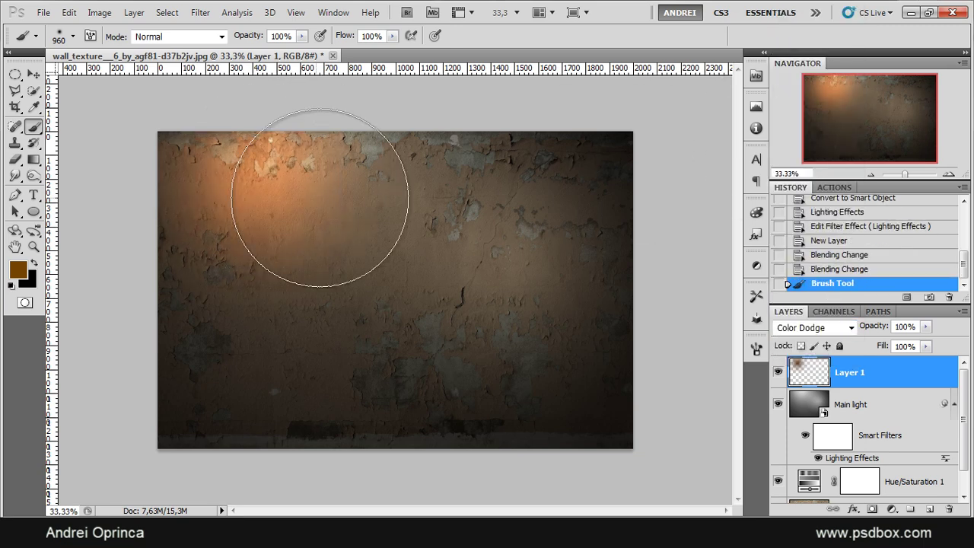
key("ctrl+z")
left_click(278, 129)
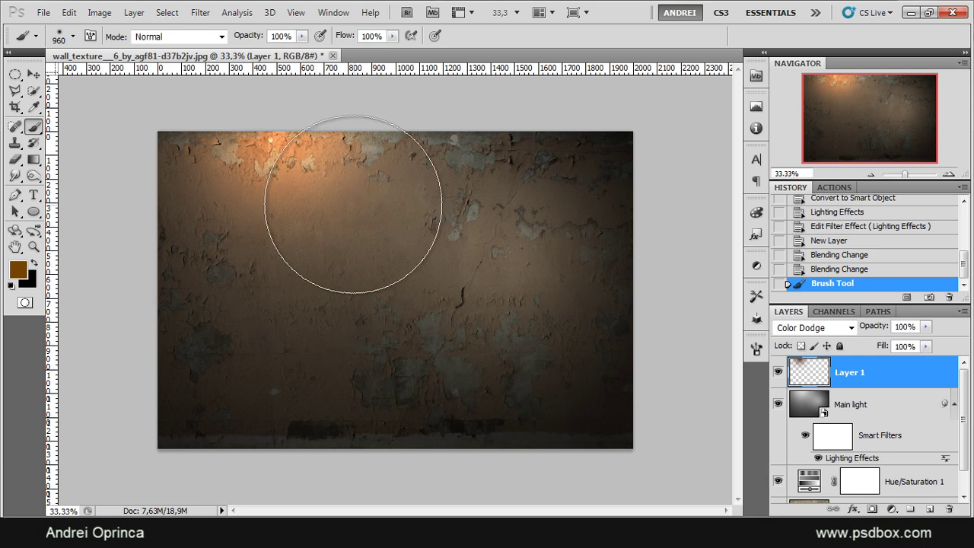
- Lower Layer 1's opacity to 60% and clear all paint from the layer, leaving nothing selected
left_click(925, 327)
left_click_drag(924, 342, 896, 346)
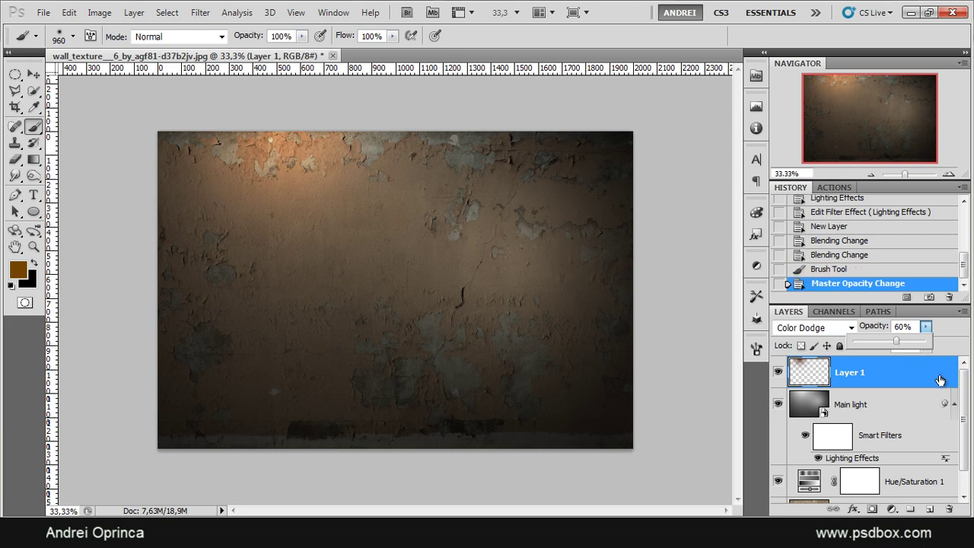
key("ctrl+a")
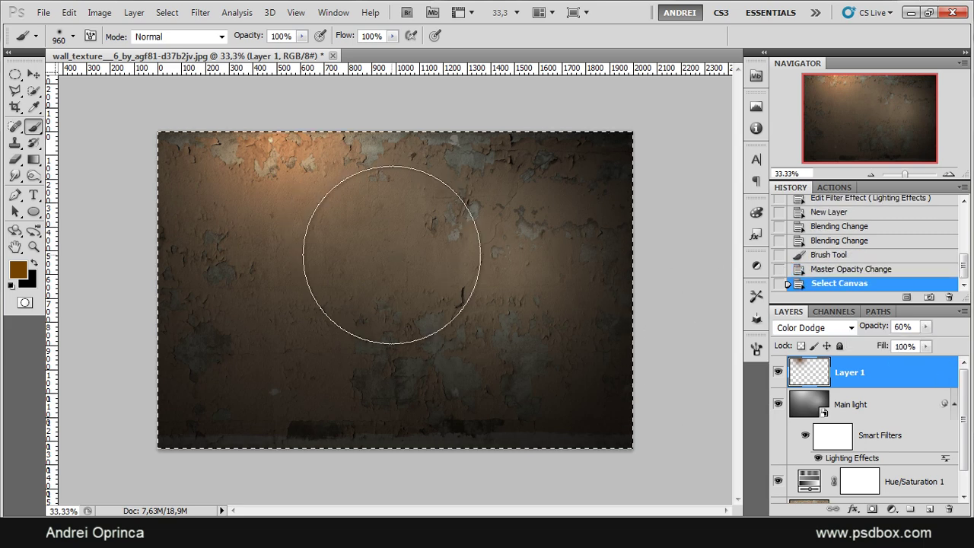
key("Delete")
key("ctrl+d")
- Enlarge the soft brush to 1399 px and paint one dab on the wall's top edge, left of center
right_click(342, 245)
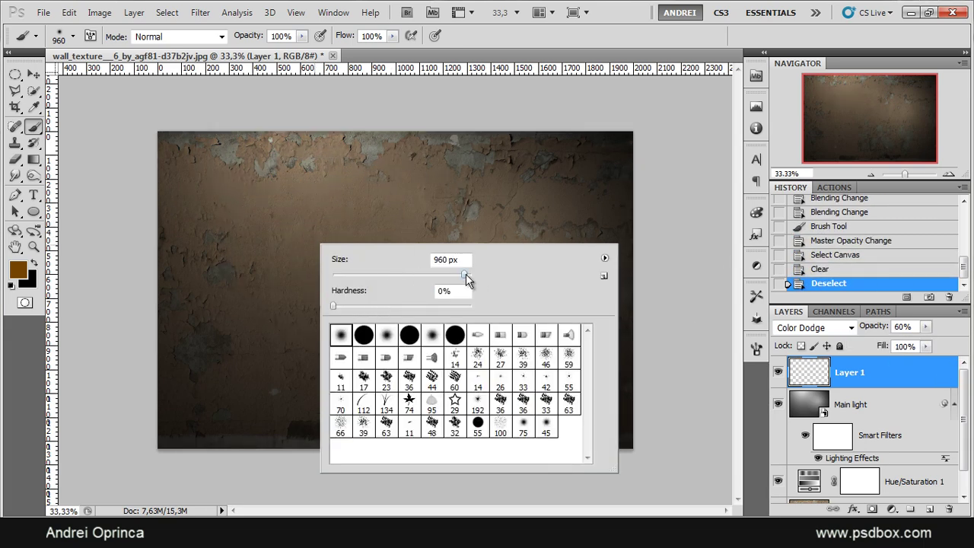
left_click(272, 131)
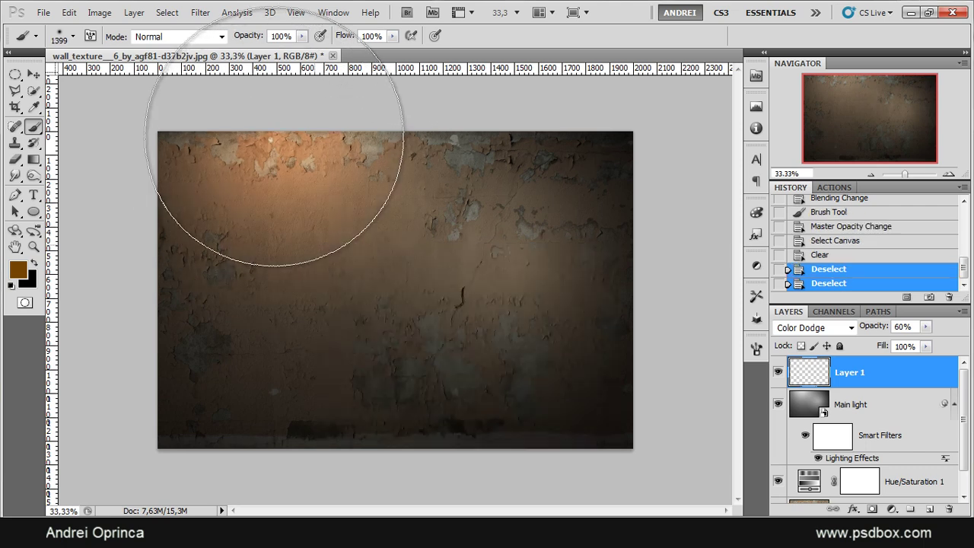
left_click(33, 74)
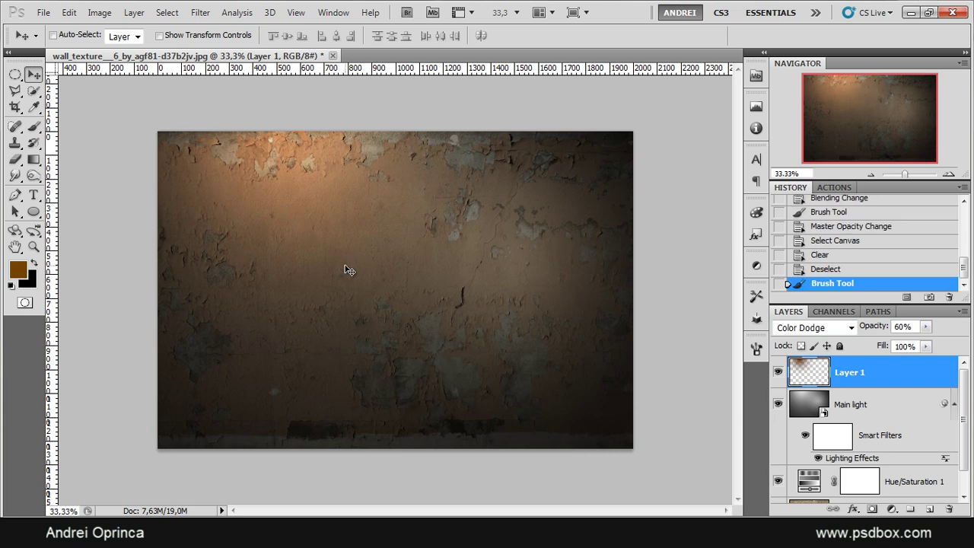
- Open the cut-out woman PNG image from the Stock folder
key("ctrl+o")
left_click(663, 120)
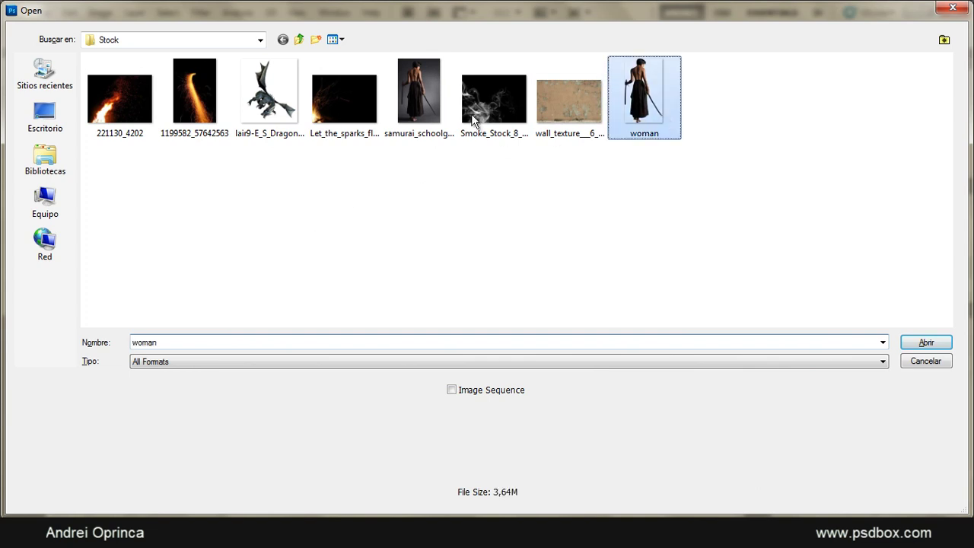
left_click(423, 98)
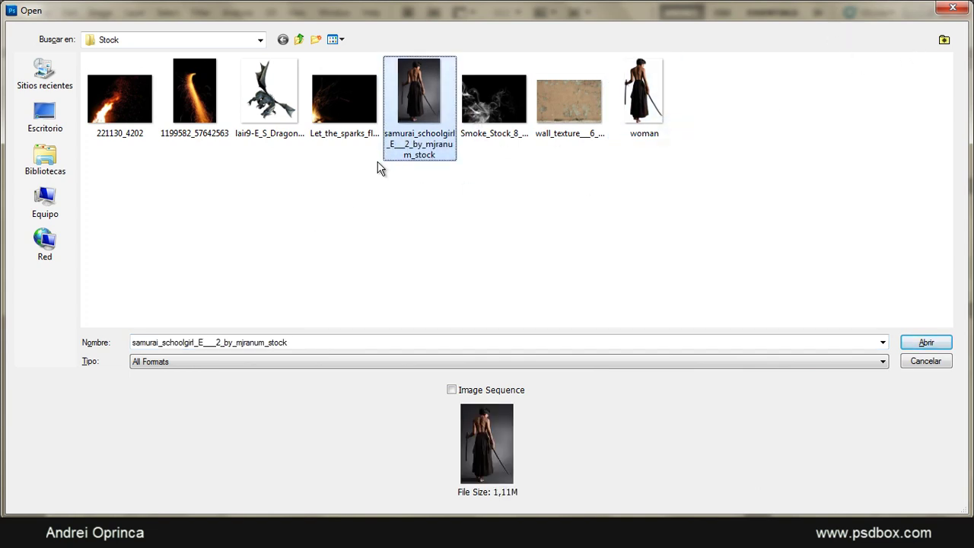
scroll(448, 139, "up", 4, "ctrl")
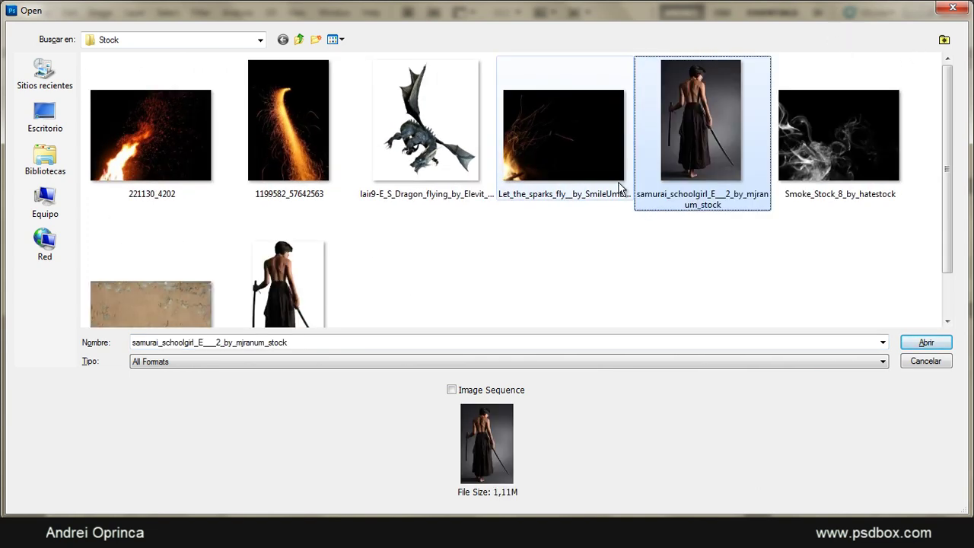
scroll(588, 195, "up", 1, "ctrl")
scroll(725, 266, "down", 1)
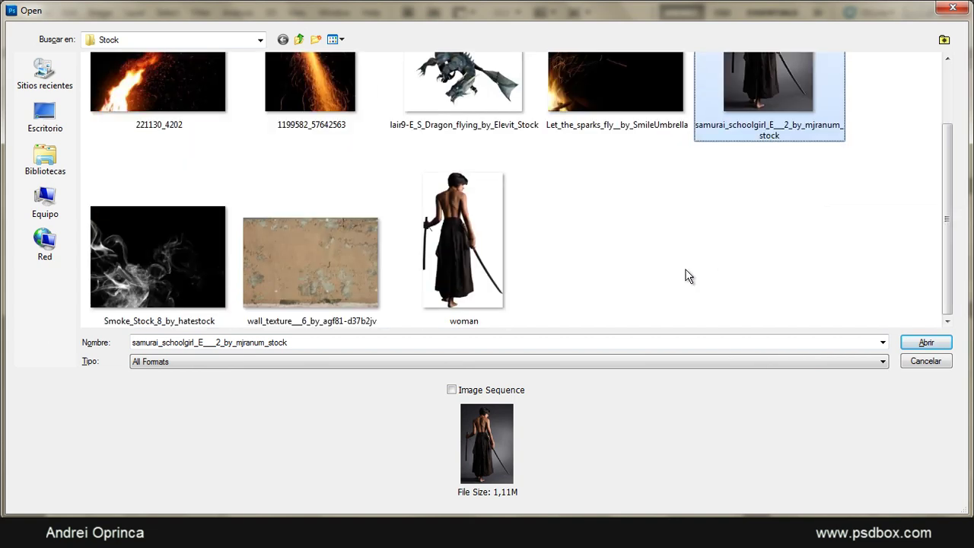
left_click(487, 232)
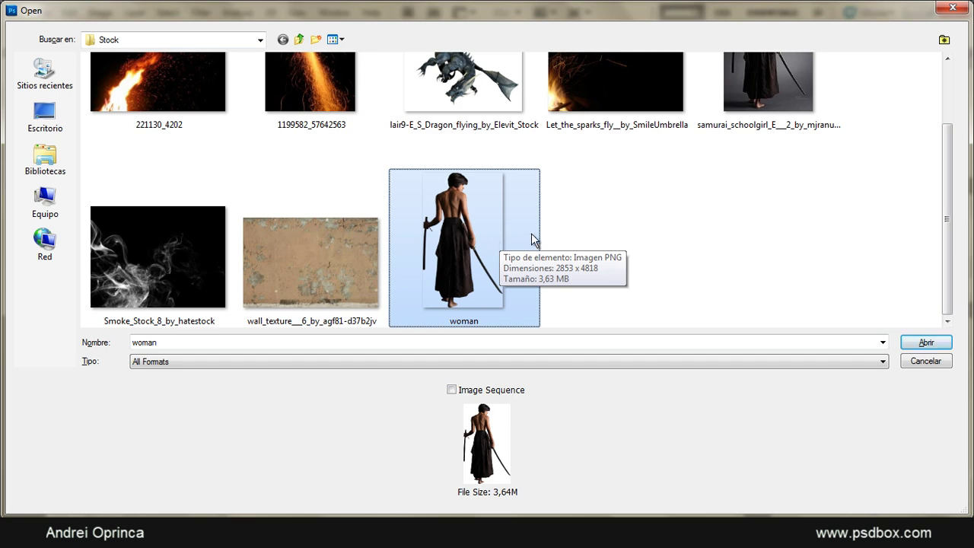
left_click(934, 346)
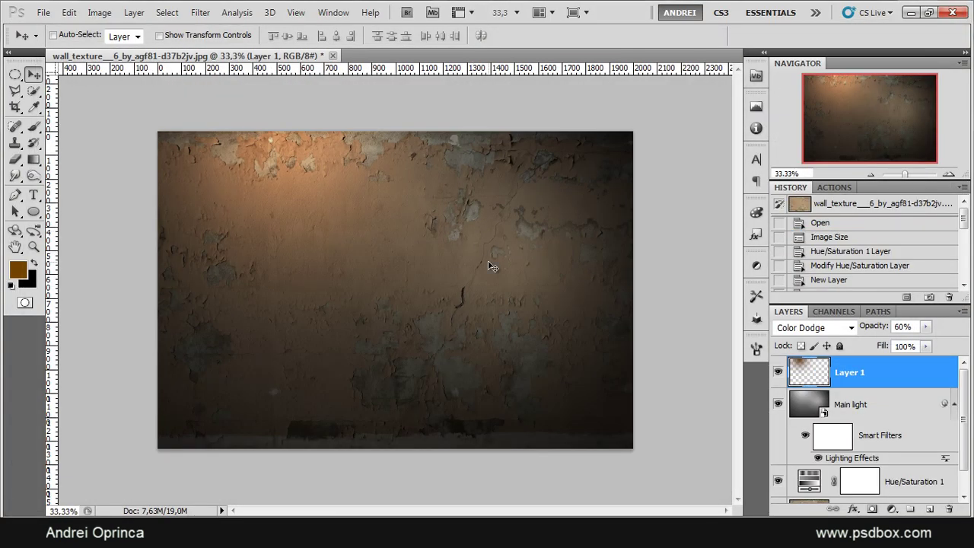
- Paste the cut-out woman into the wall texture document and place her layer below Layer 1
key("ctrl+v")
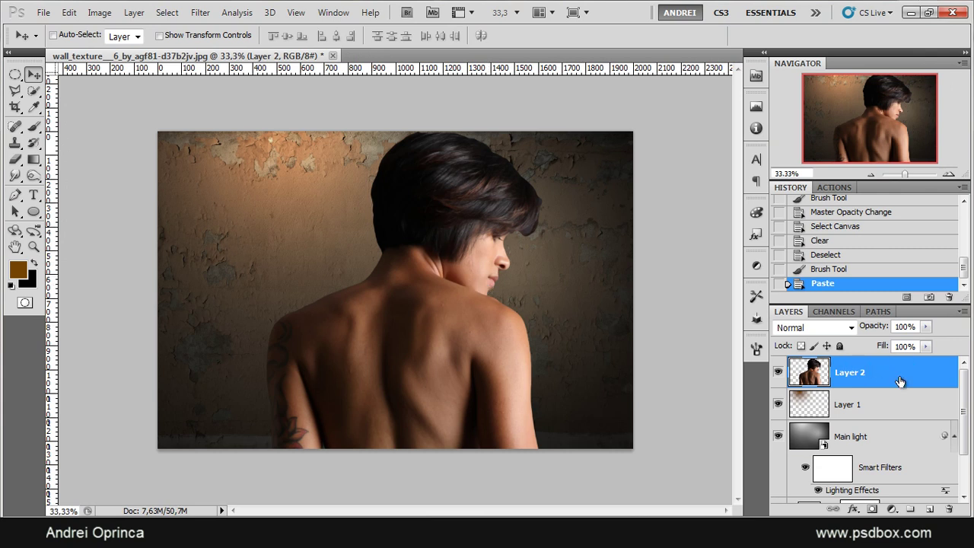
left_click_drag(897, 381, 879, 410)
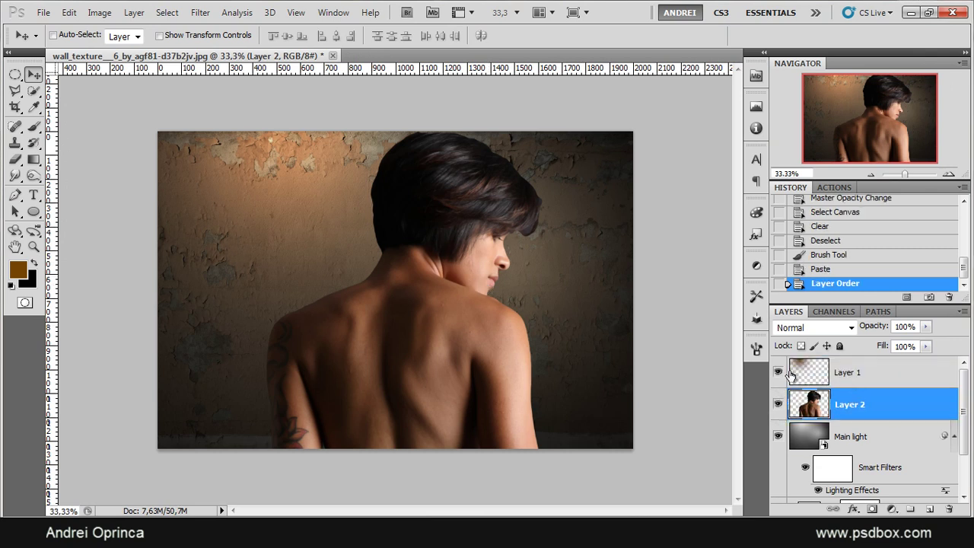
- Rename Layer 1 as "yellow light" and Layer 2 as "woman"
double_click(847, 373)
type("yellow liht")
key("Return")
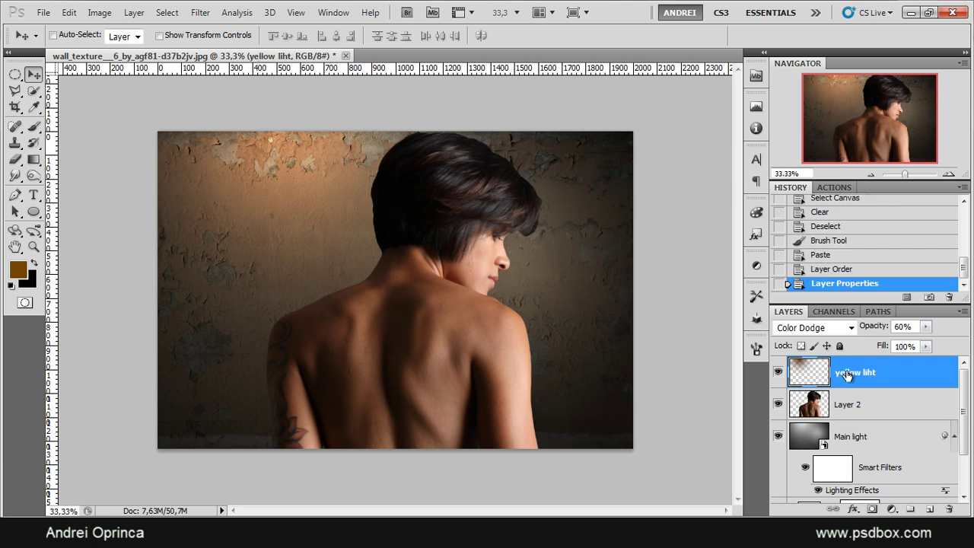
double_click(874, 373)
left_click(876, 373)
type("g")
key("Return")
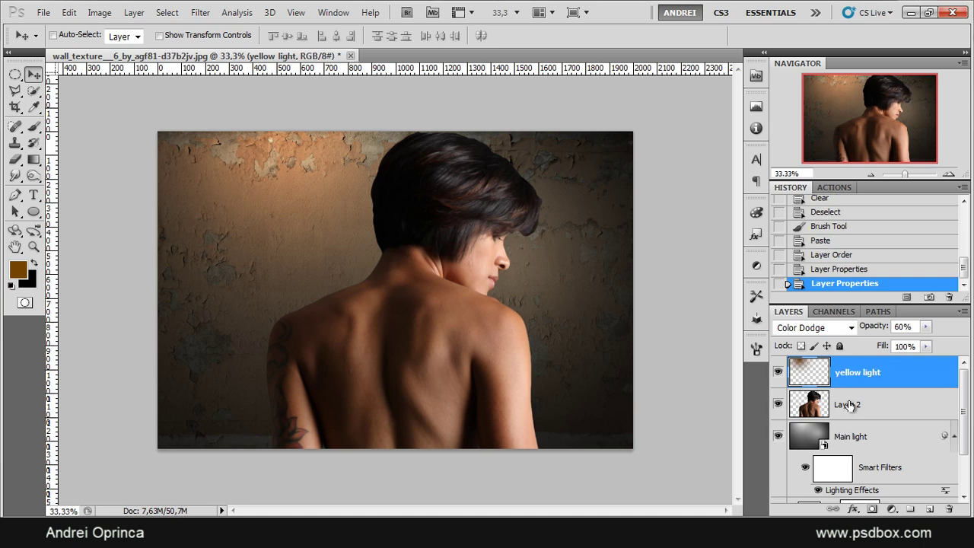
double_click(851, 405)
type("woman")
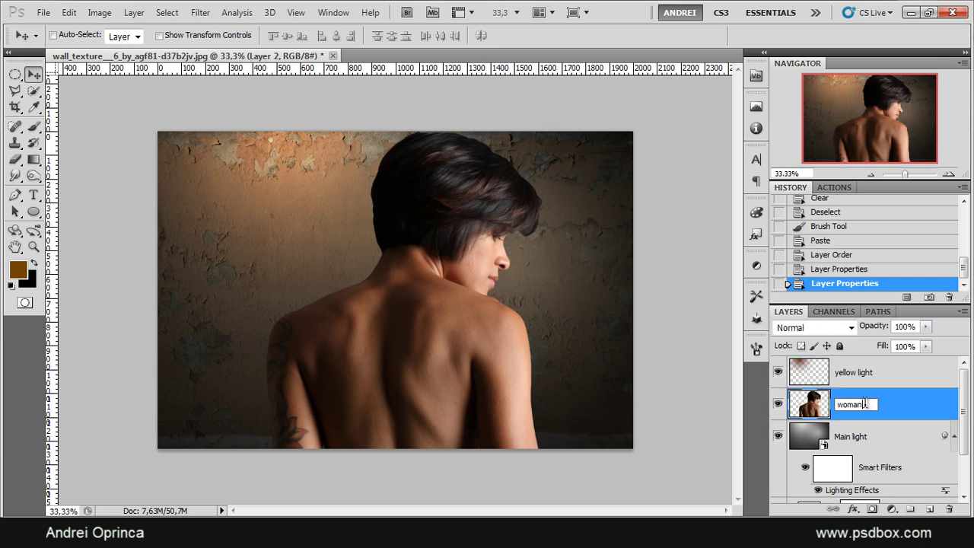
key("Return")
- Scale the woman layer down proportionally with Free Transform, bringing her head and upper body into the canvas, and apply it
key("ctrl+t")
key("ctrl+minus")
key("ctrl+minus")
key("ctrl+minus")
key("ctrl+minus")
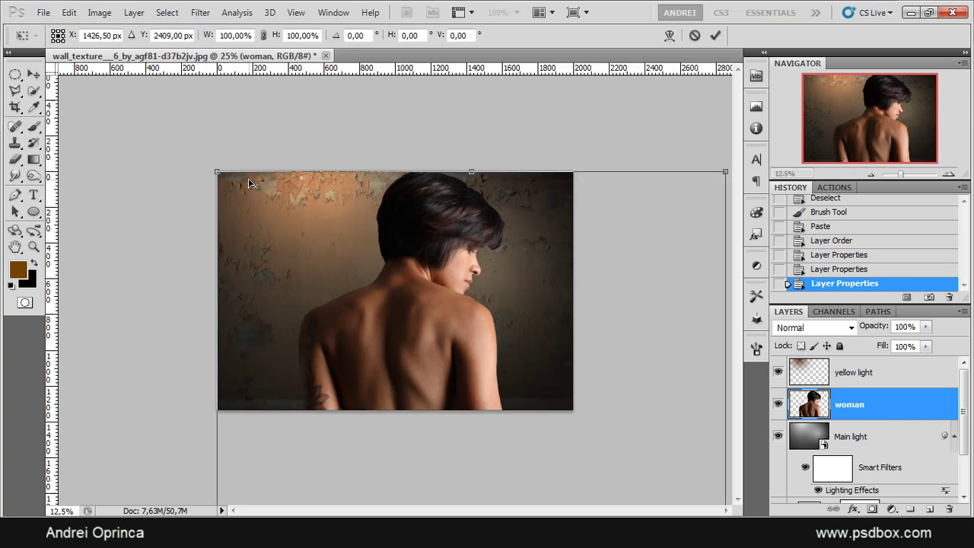
left_click_drag(506, 250, 389, 392)
left_click_drag(396, 433, 431, 267)
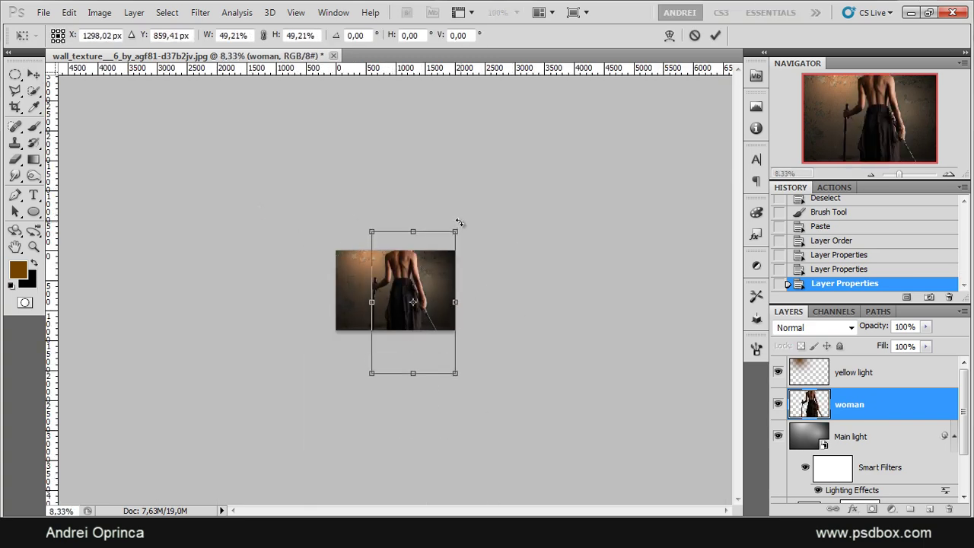
left_click_drag(459, 225, 434, 264)
key("Return")
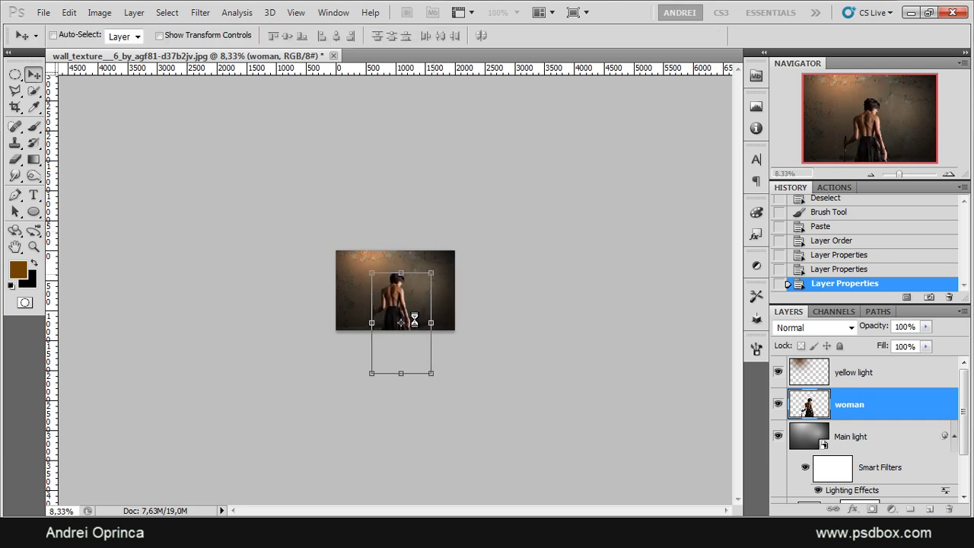
- Move the woman up and to the right side of the wall
key("ctrl+plus")
key("ctrl+plus")
key("ctrl+plus")
left_click_drag(424, 357, 496, 271)
- Scale the woman to 70.28% with Free Transform and position her full figure on the wall's right side
key("ctrl+t")
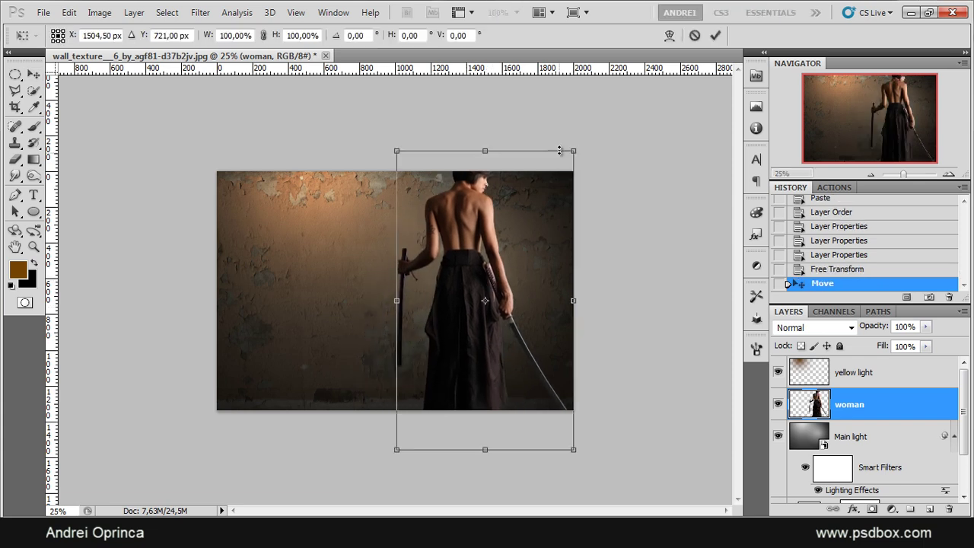
left_click_drag(577, 150, 499, 272)
left_click_drag(456, 331, 495, 286)
mouse_move(540, 224)
left_mouse_down()
mouse_move(562, 184)
mouse_move(531, 229)
left_mouse_up()
left_click_drag(561, 191, 558, 200)
- Flip the woman horizontally, shift her slightly up and left, and apply the transform
right_click(532, 233)
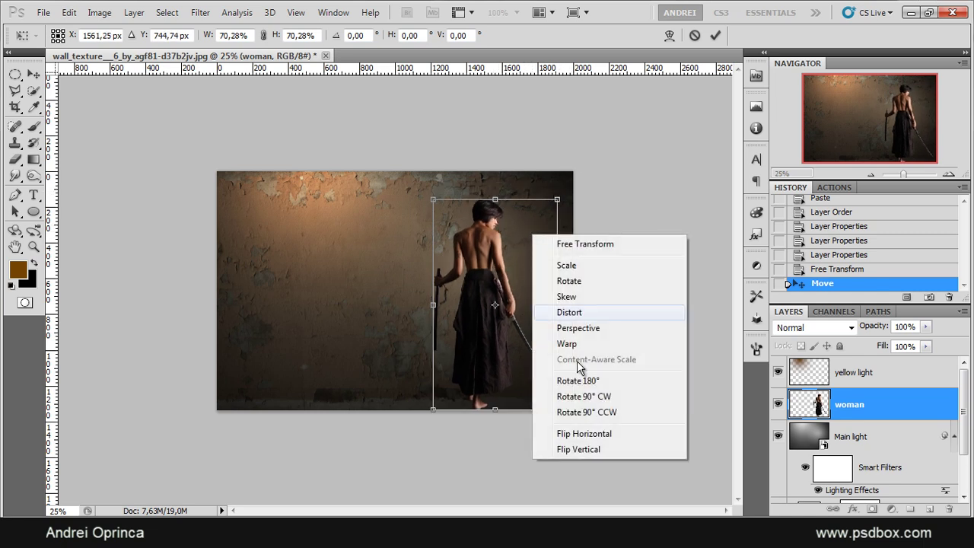
left_click(584, 433)
left_click_drag(500, 354, 497, 315)
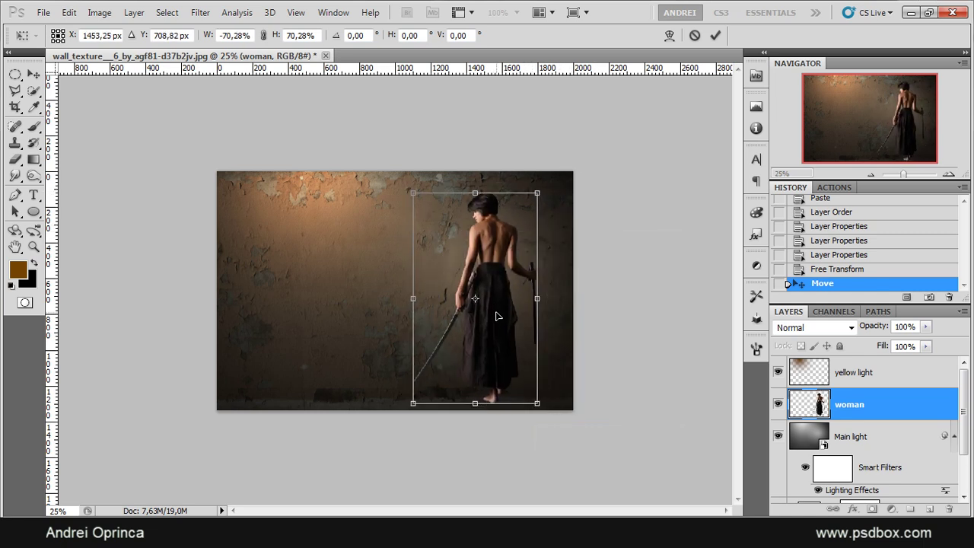
key("Return")
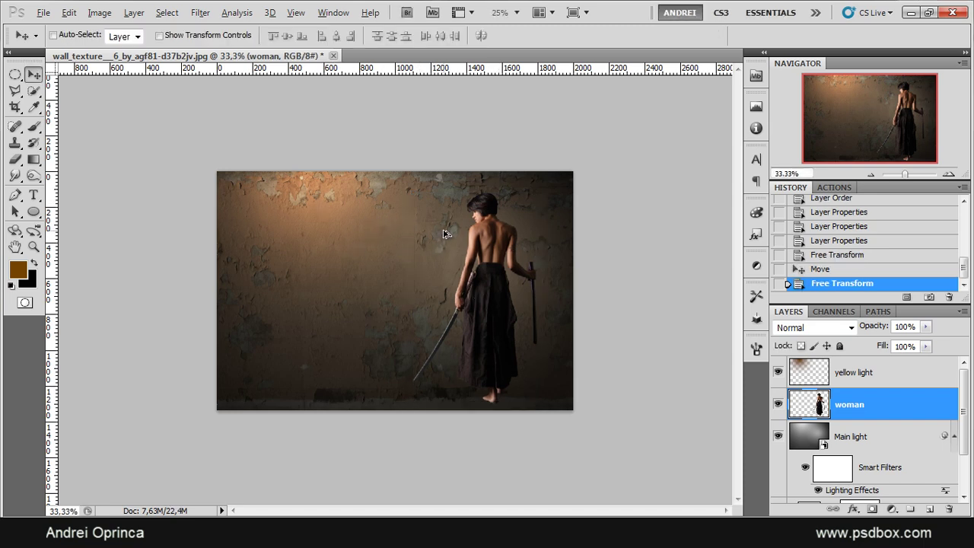
- Move the woman slightly to the left along the wall, keeping her feet on the floor strip
key("ctrl+plus")
key("ctrl+plus")
key("ctrl+minus")
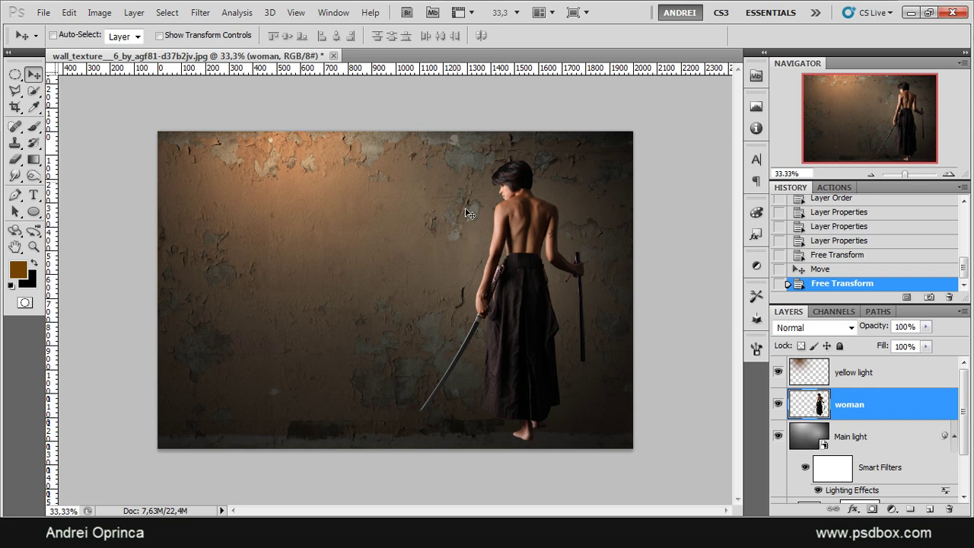
scroll(539, 309, "up", 1)
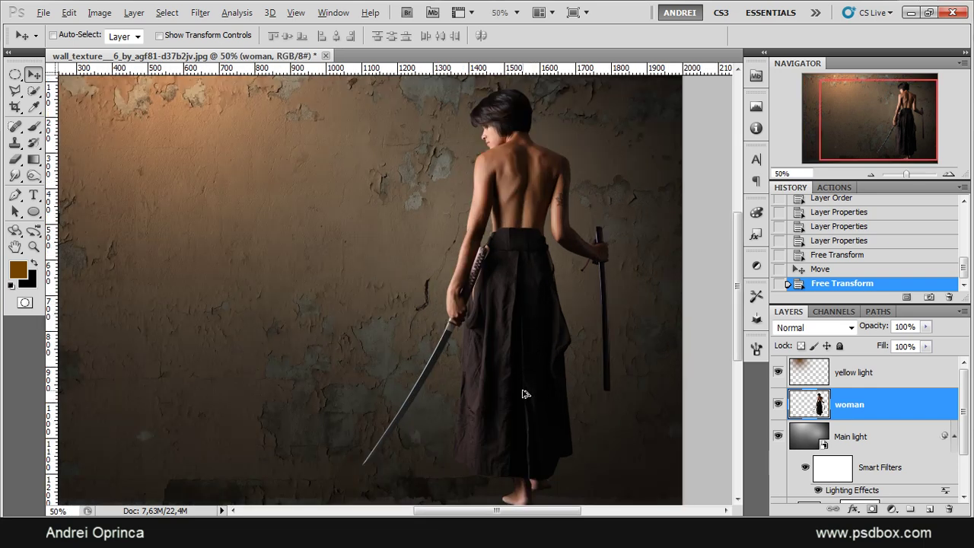
scroll(528, 389, "up", 1)
left_click_drag(528, 389, 460, 351)
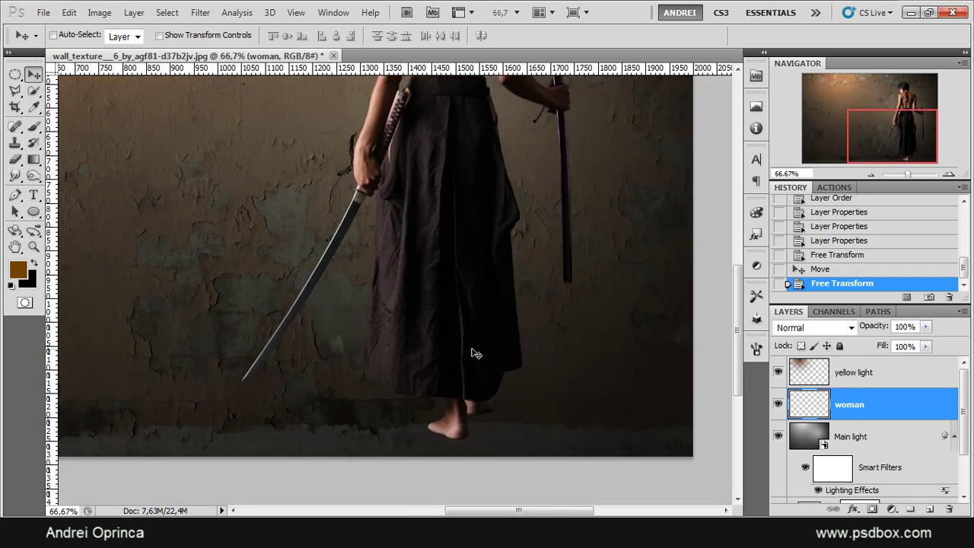
scroll(537, 299, "down", 1)
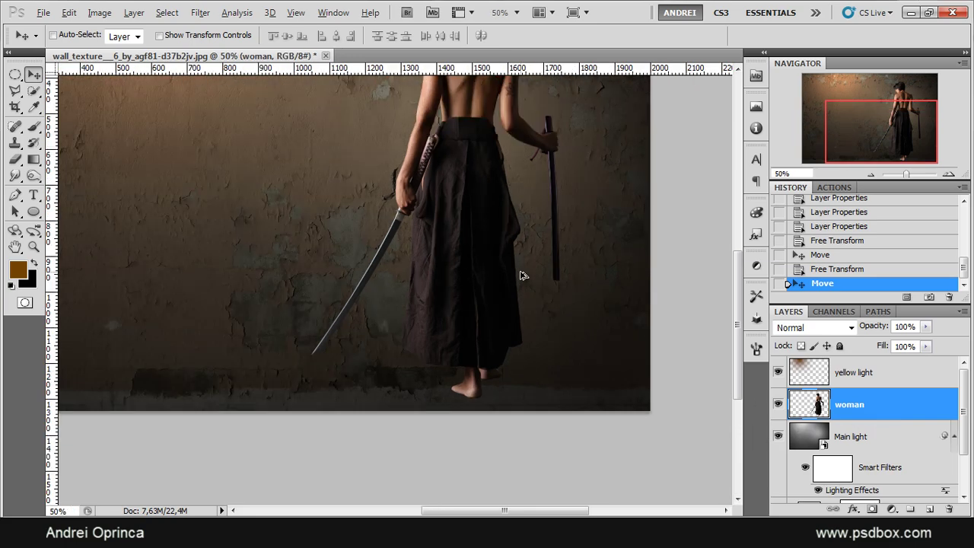
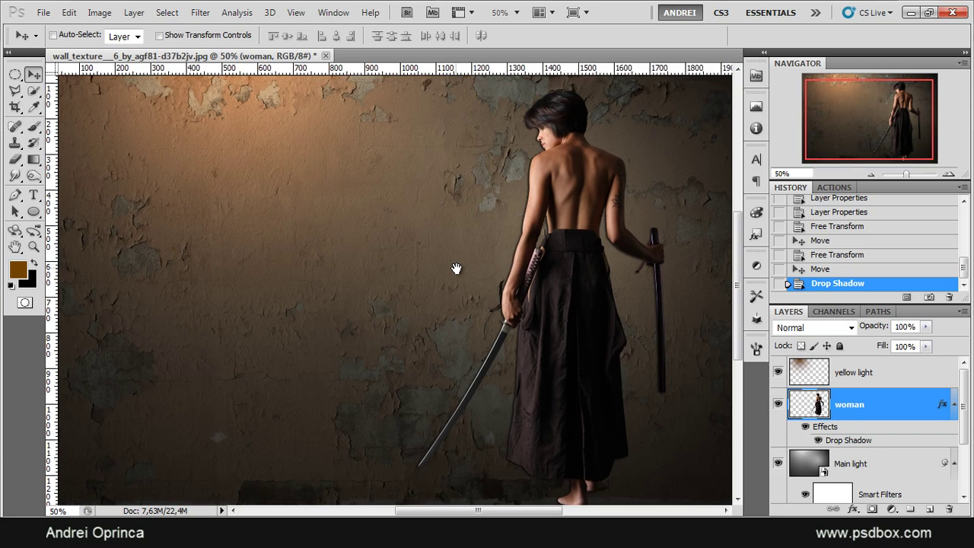
- Turn off global light for the woman's drop shadow and set its distance to 77 px, size to 24 px and opacity to 27%
double_click(901, 414)
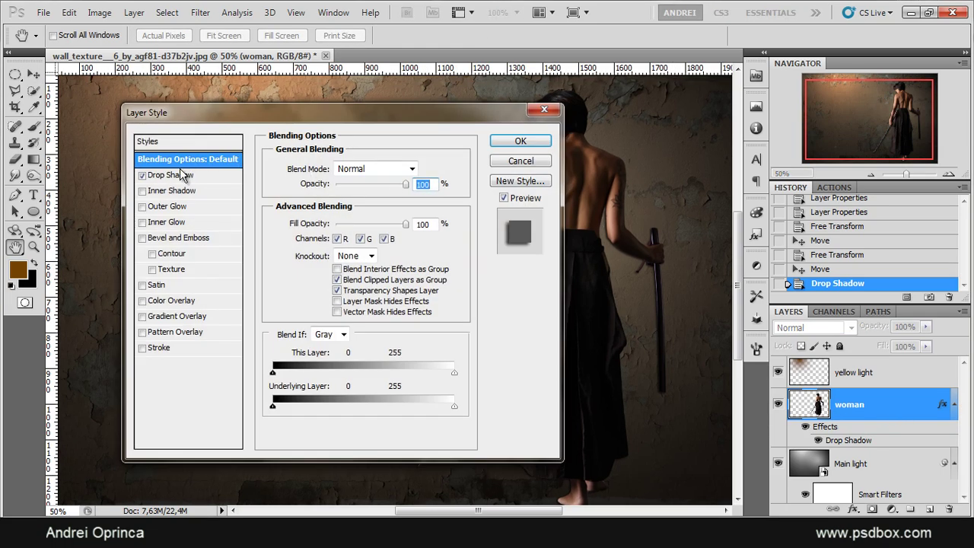
left_click_drag(344, 123, 299, 116)
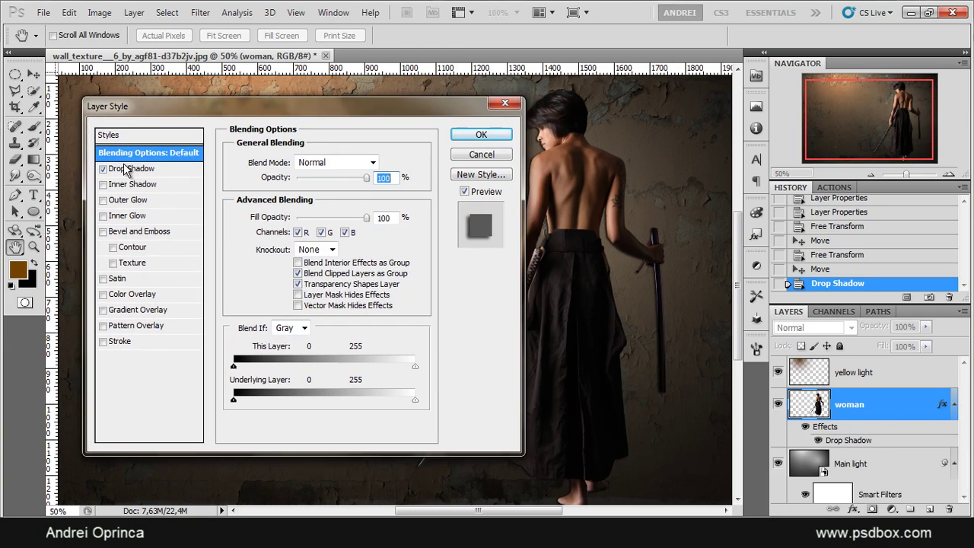
left_click(126, 170)
left_click(355, 201)
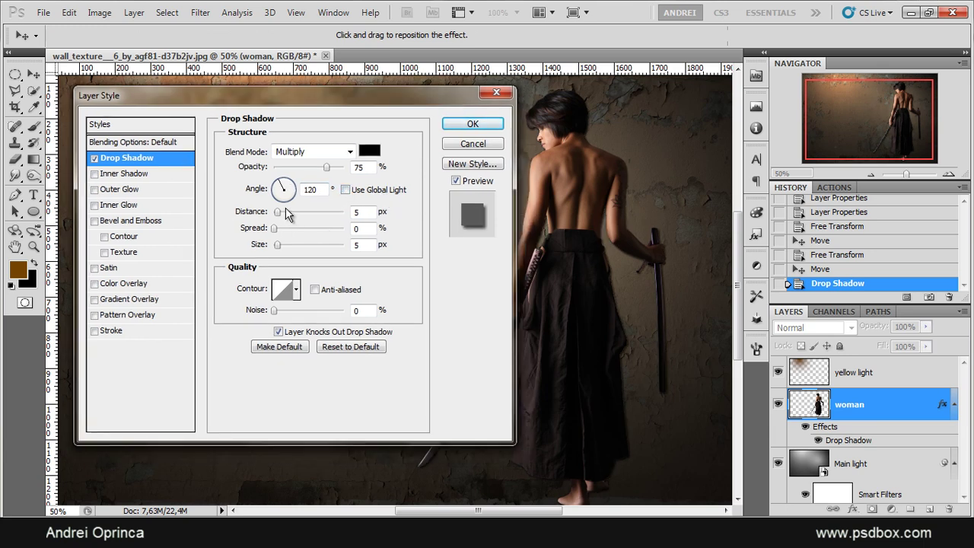
left_click_drag(288, 214, 284, 254)
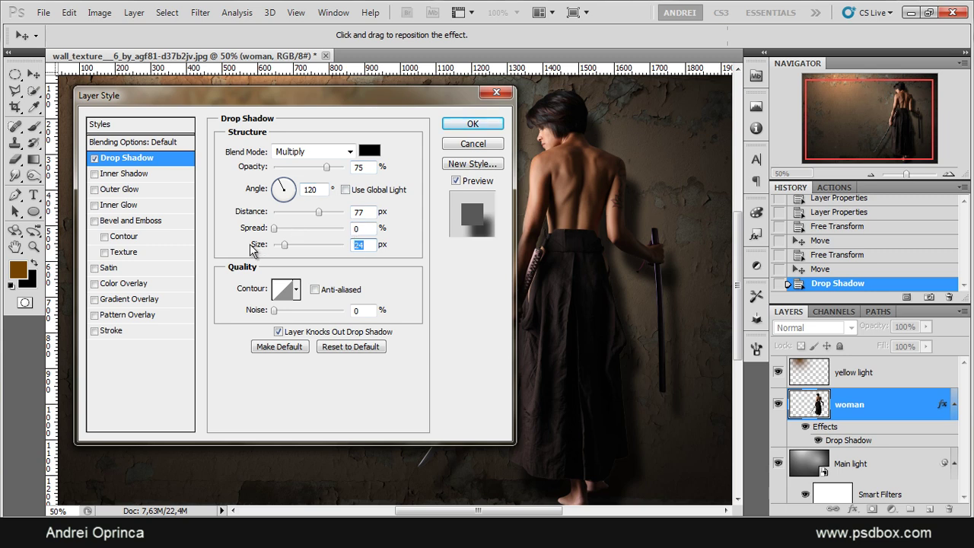
left_click_drag(326, 167, 294, 182)
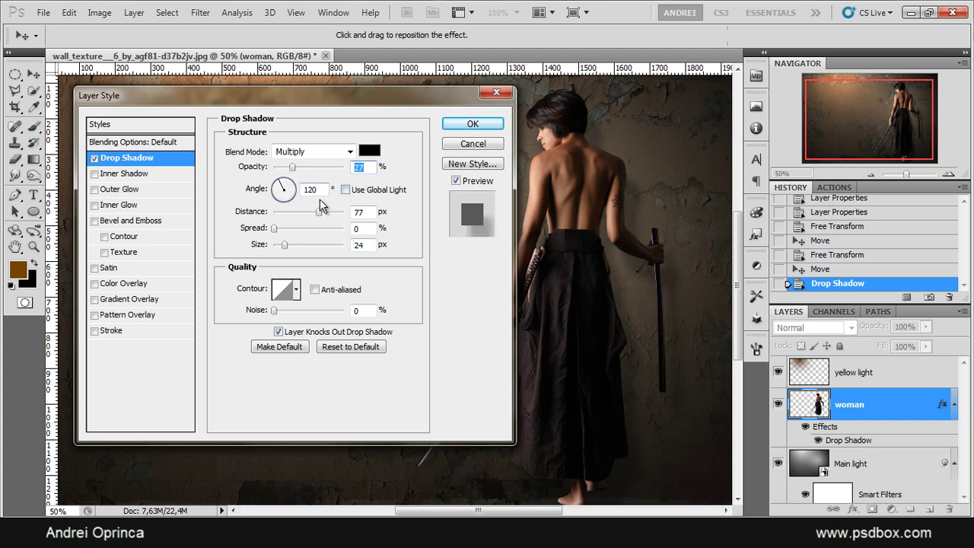
- Reposition the woman's drop shadow to a 121° angle and 128 px distance, set its opacity to 20%, and apply the style
mouse_move(318, 211)
left_mouse_down()
mouse_move(328, 219)
mouse_move(316, 217)
left_mouse_up()
left_click_drag(641, 227, 616, 271)
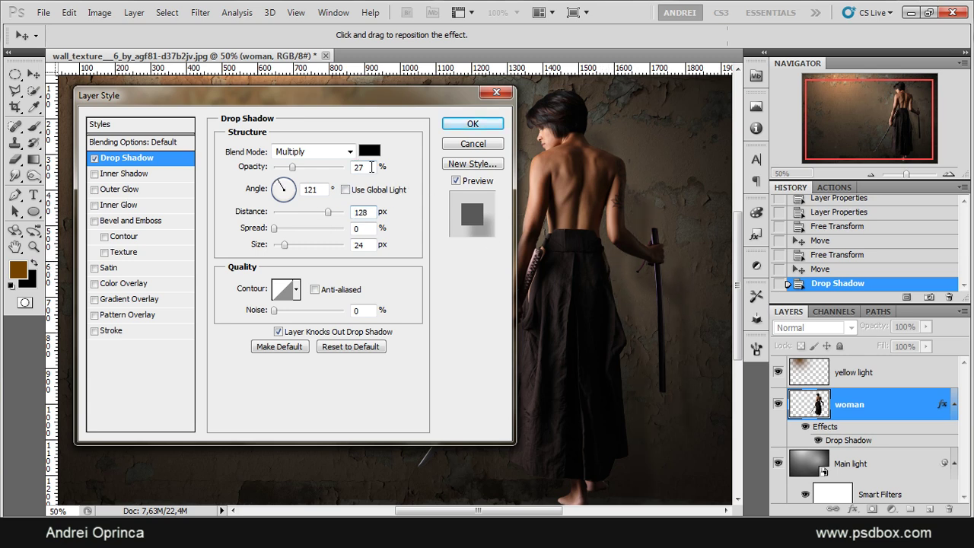
left_click_drag(371, 167, 341, 166)
type("20")
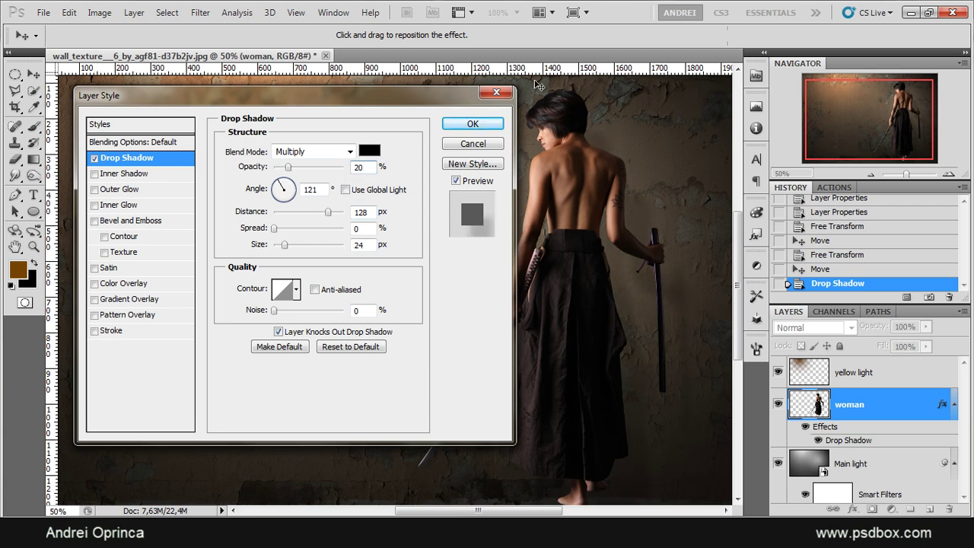
left_click(473, 123)
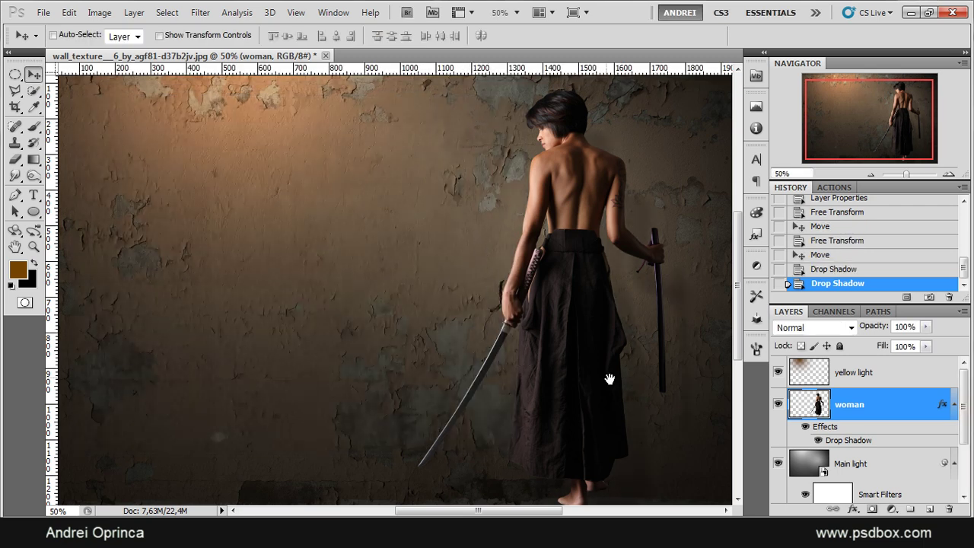
- Create a new layer directly below the woman and name it "woman shadows"
left_click_drag(609, 379, 450, 297)
left_click(954, 404)
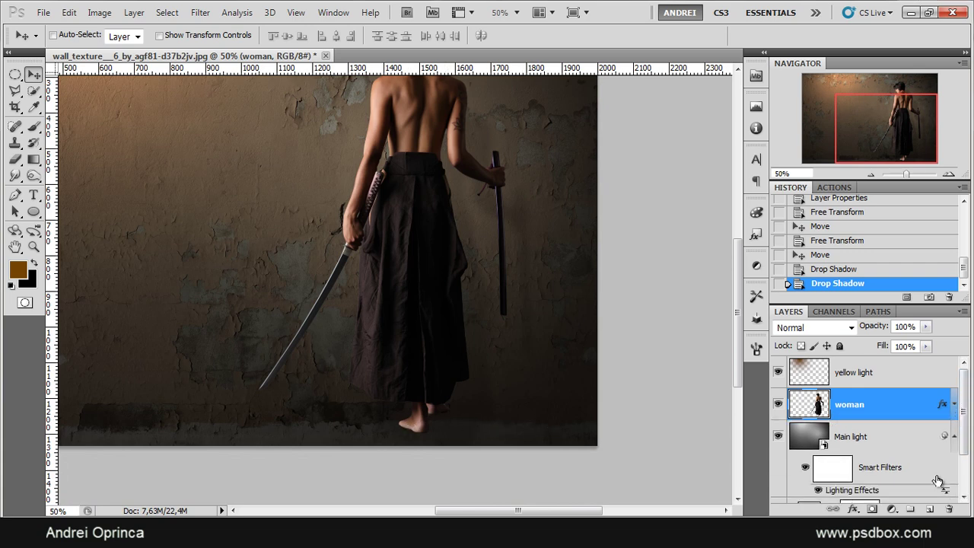
left_click(927, 509)
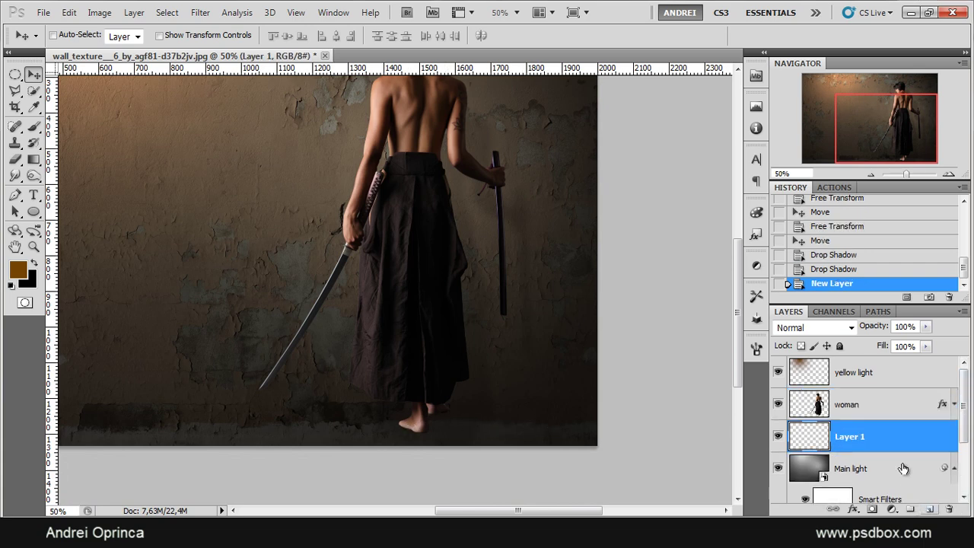
double_click(852, 437)
type("woman shadows")
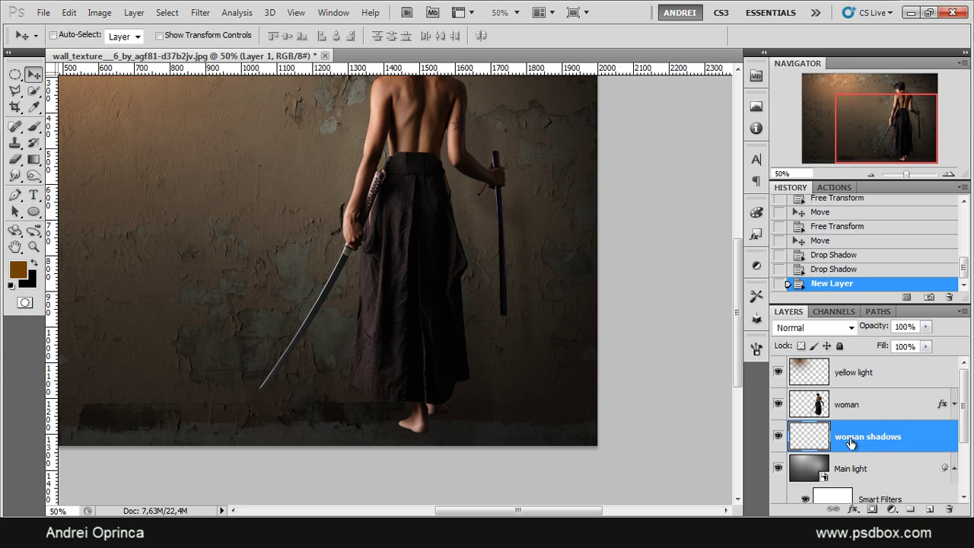
key("Return")
- Set up a black 66 px brush with 18% opacity and 31% flow
key("b")
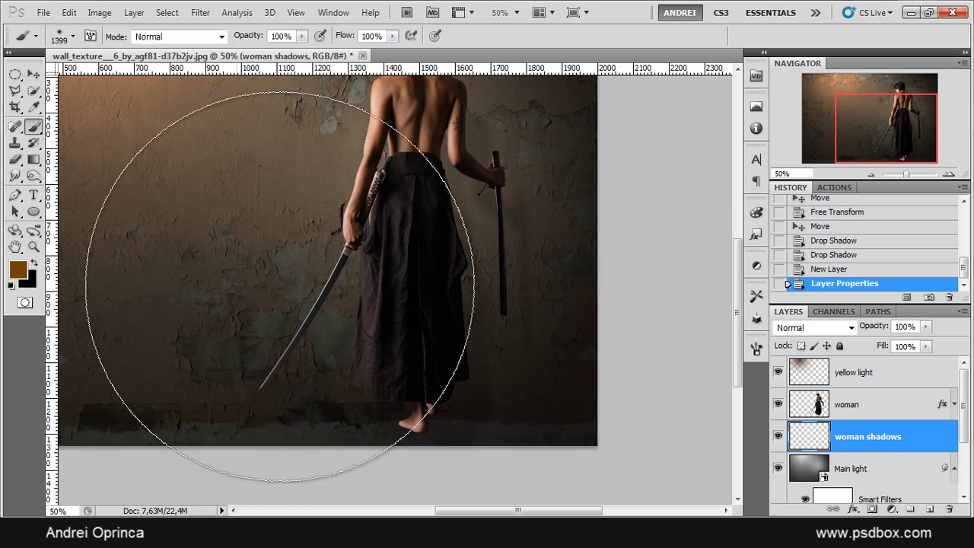
key("d")
right_click(380, 206)
left_click(437, 235)
left_click(302, 36)
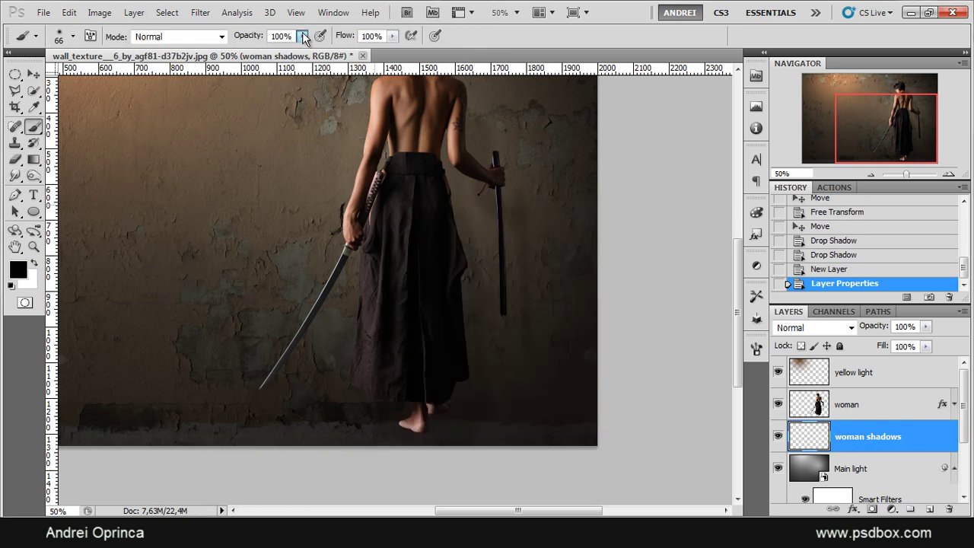
left_click_drag(305, 50, 255, 53)
left_click(392, 36)
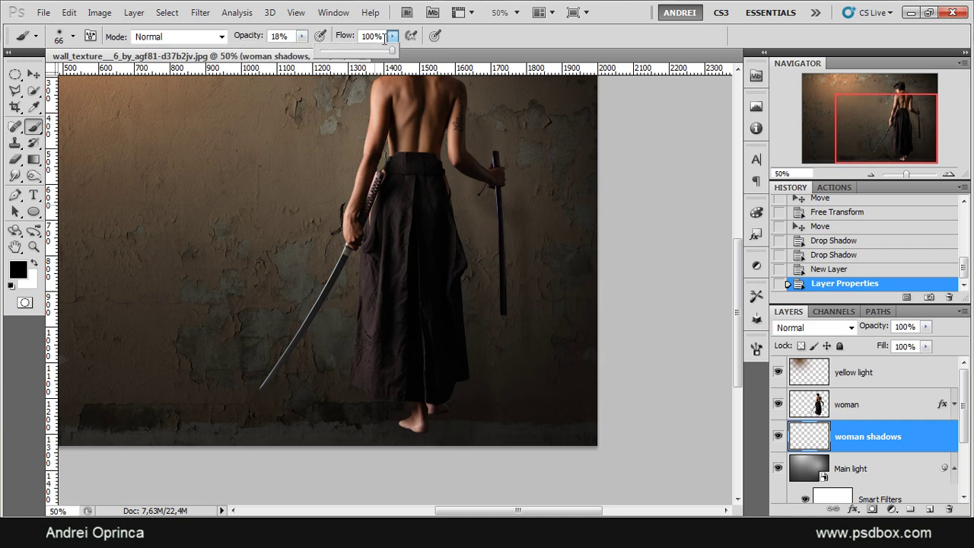
- Paint contact shadows beneath and around both feet on the woman shadows layer, with the brush reduced to 25 and 20 px
left_click(890, 467)
left_click(875, 410)
scroll(441, 413, "up", 5)
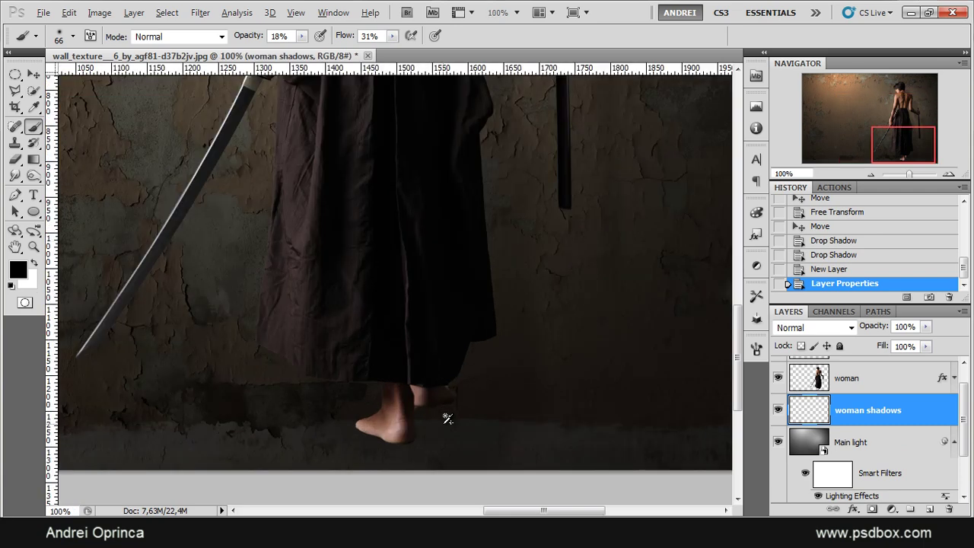
key("bracketleft")
key("bracketleft")
key("bracketleft")
key("bracketleft")
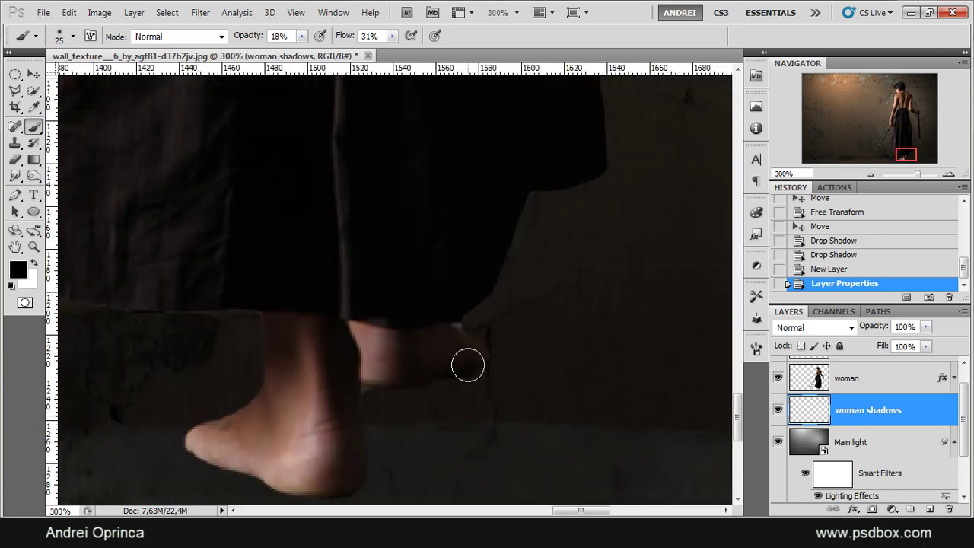
left_click_drag(469, 361, 482, 374)
mouse_move(372, 412)
left_mouse_down()
mouse_move(353, 404)
mouse_move(345, 383)
left_mouse_up()
mouse_move(345, 384)
left_mouse_down()
mouse_move(357, 411)
mouse_move(377, 411)
left_mouse_up()
mouse_move(377, 411)
left_mouse_down()
mouse_move(366, 435)
mouse_move(349, 429)
left_mouse_up()
left_click_drag(449, 377, 420, 376)
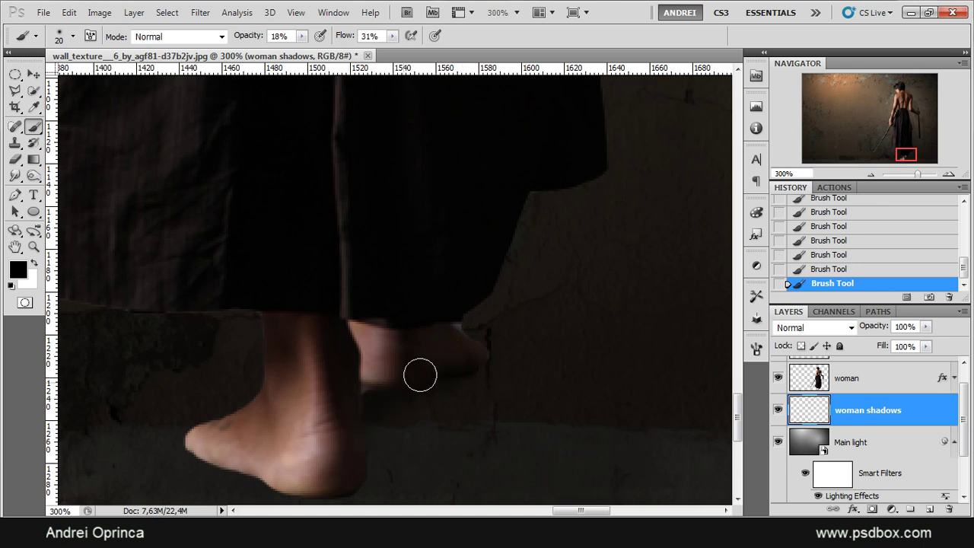
mouse_move(375, 450)
left_mouse_down()
mouse_move(360, 464)
mouse_move(483, 370)
left_mouse_up()
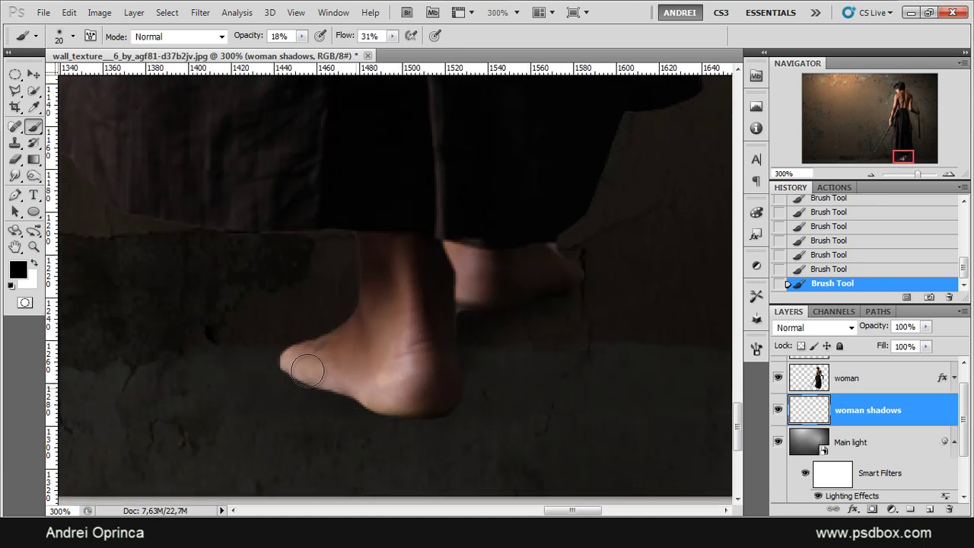
- Paint a broader cast shadow from the feet to the right along the wall base with a 55 px brush at 0% hardness
scroll(559, 361, "down", 1)
left_click_drag(559, 360, 386, 382)
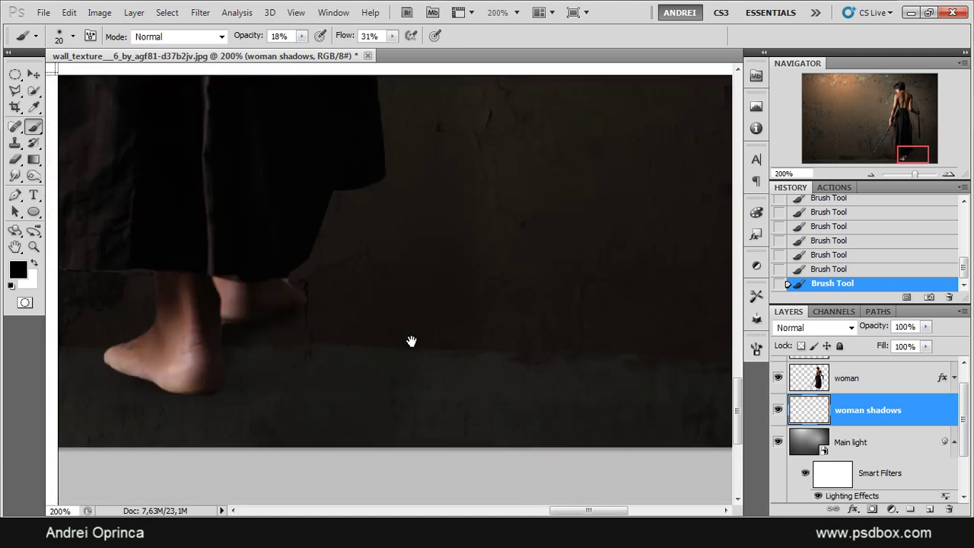
right_click(467, 323)
left_click(466, 315)
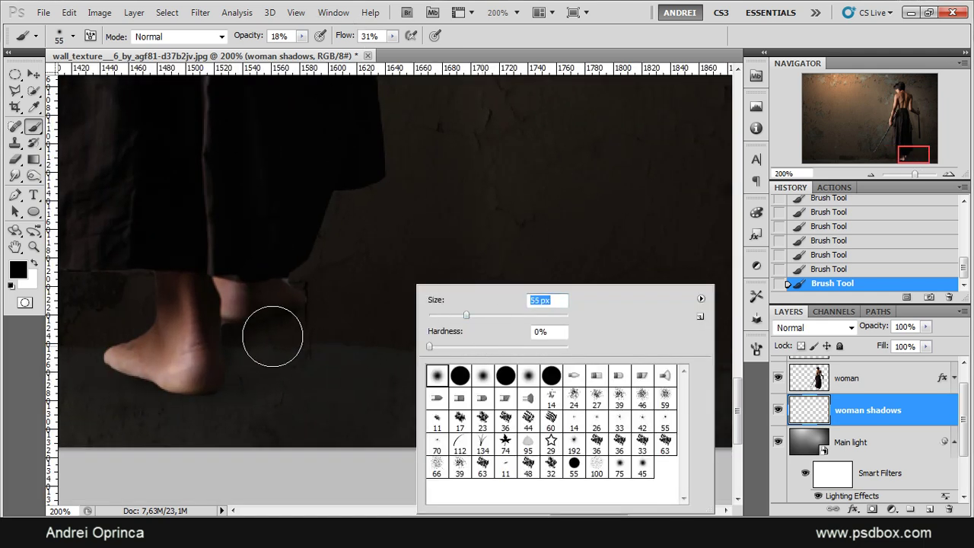
key("Return")
mouse_move(219, 325)
left_mouse_down()
mouse_move(295, 331)
mouse_move(587, 294)
mouse_move(436, 301)
mouse_move(356, 353)
mouse_move(124, 358)
mouse_move(253, 370)
left_mouse_up()
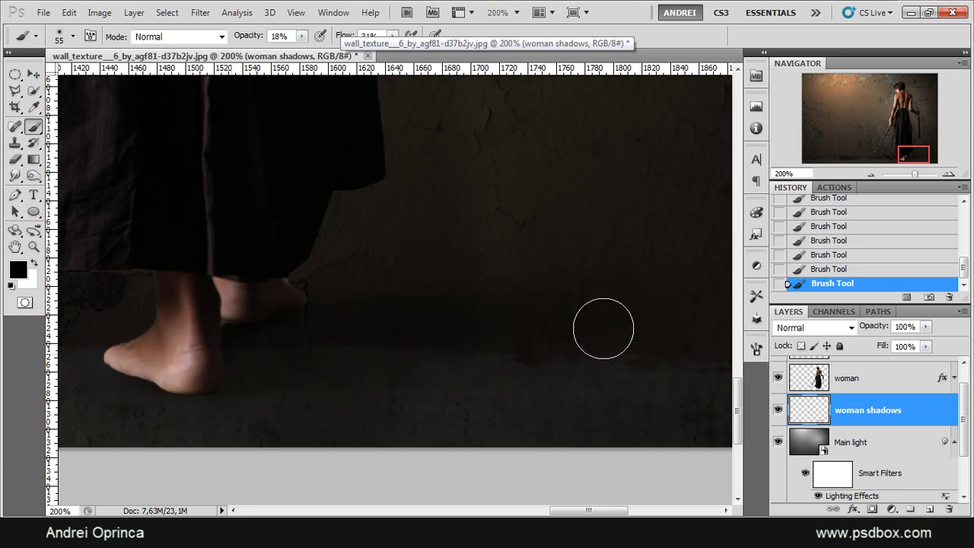
scroll(532, 313, "down", 1)
mouse_move(533, 328)
left_mouse_down()
mouse_move(471, 316)
mouse_move(661, 306)
mouse_move(583, 331)
mouse_move(346, 345)
mouse_move(422, 340)
left_mouse_up()
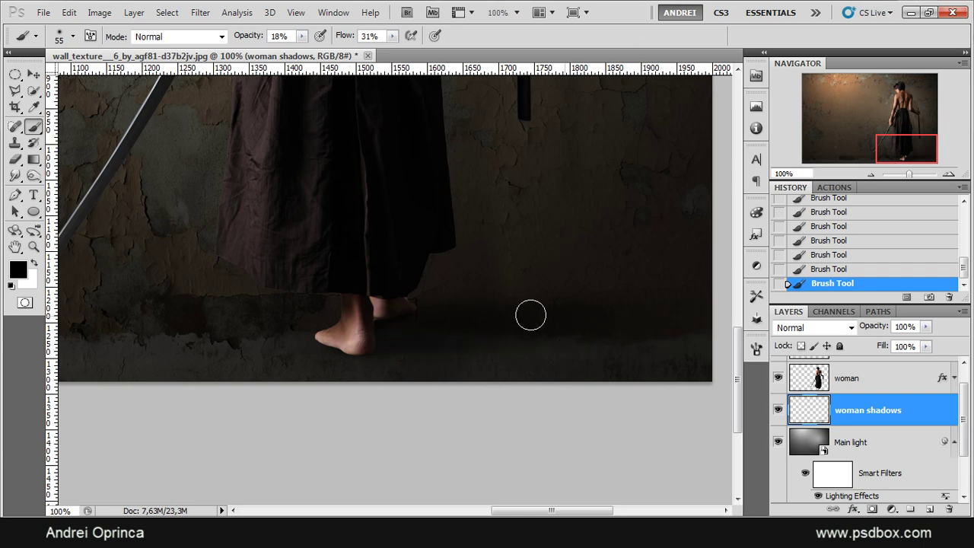
- Compare the image with the woman shadows layer hidden and shown
scroll(540, 296, "down", 1)
scroll(540, 296, "up", 2)
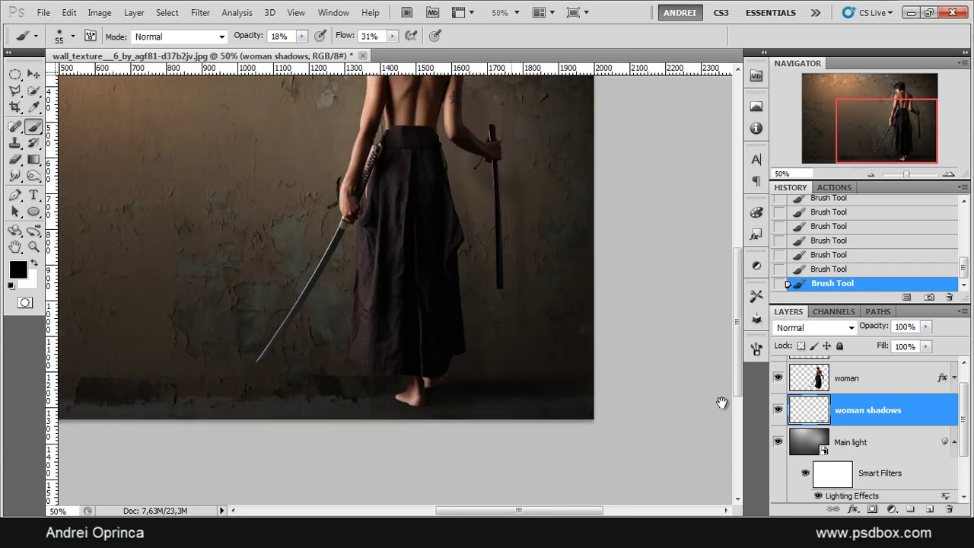
left_click(778, 411)
left_click(778, 415)
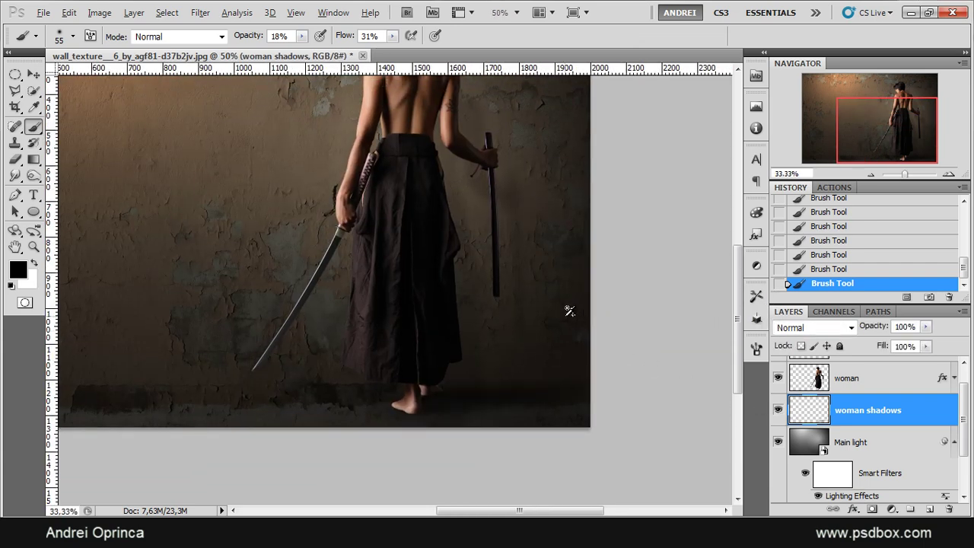
scroll(565, 316, "down", 1)
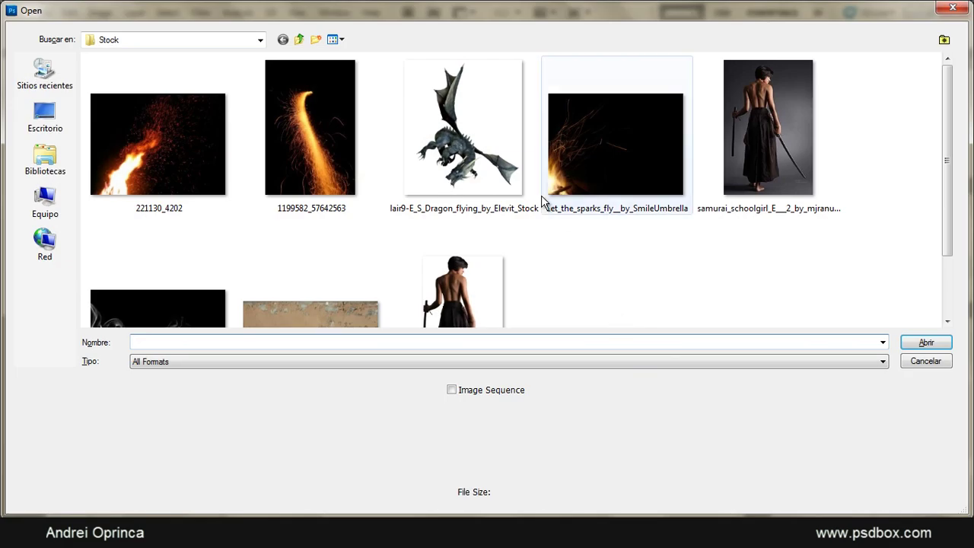
- Open the lair9-E_S_Dragon_flying_by_Elevit_Stock image, copy the entire dragon image, and close the file
left_click(465, 156)
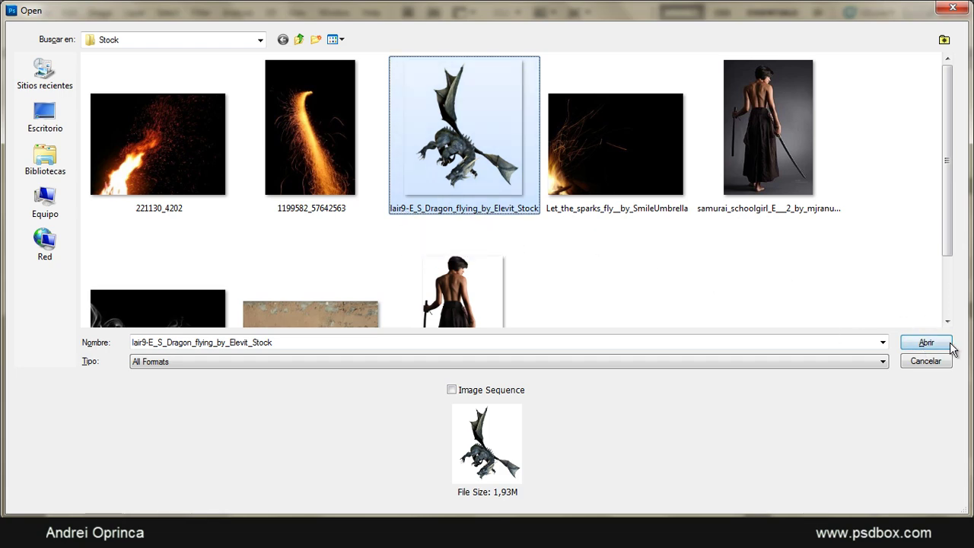
left_click(919, 343)
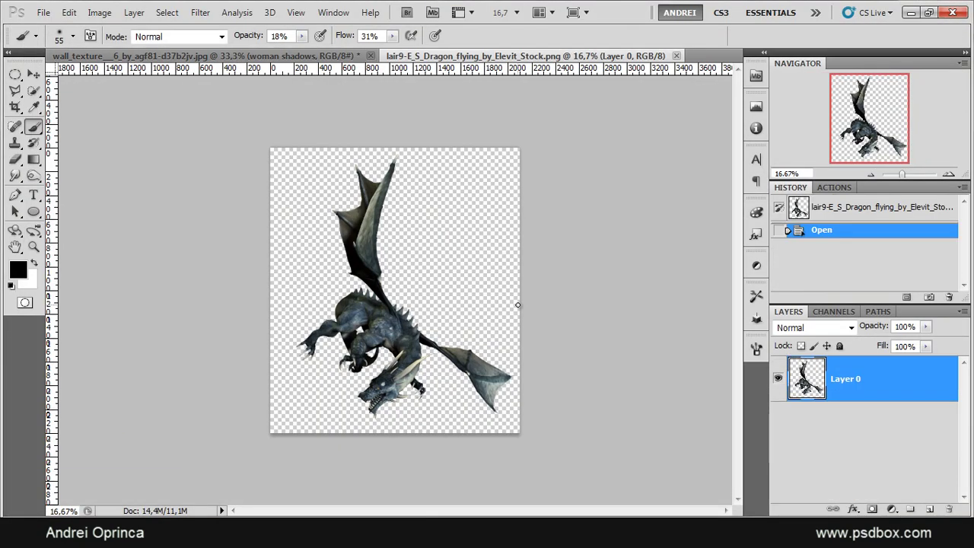
key("ctrl+a")
key("ctrl+w")
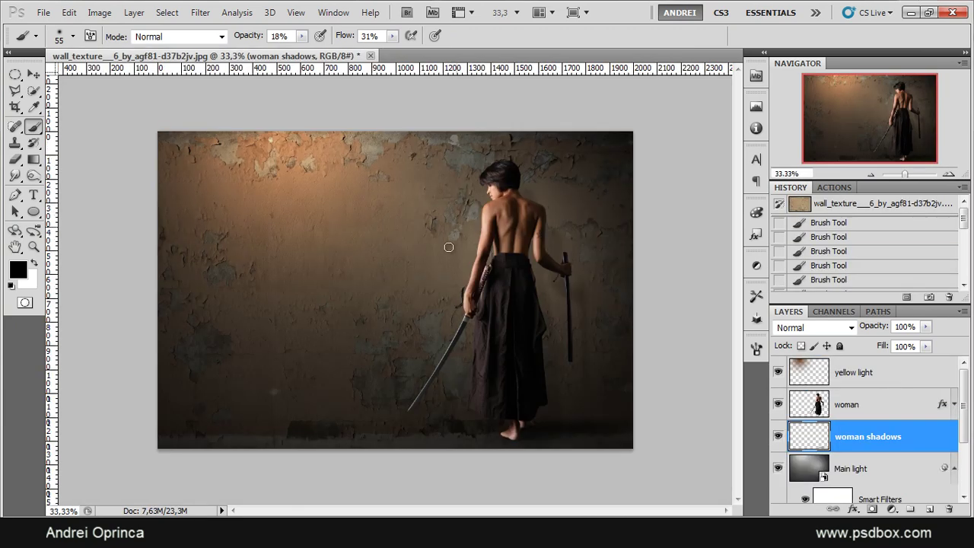
- Paste the dragon into the wall composition as a new layer above the yellow light layer
left_click(887, 404)
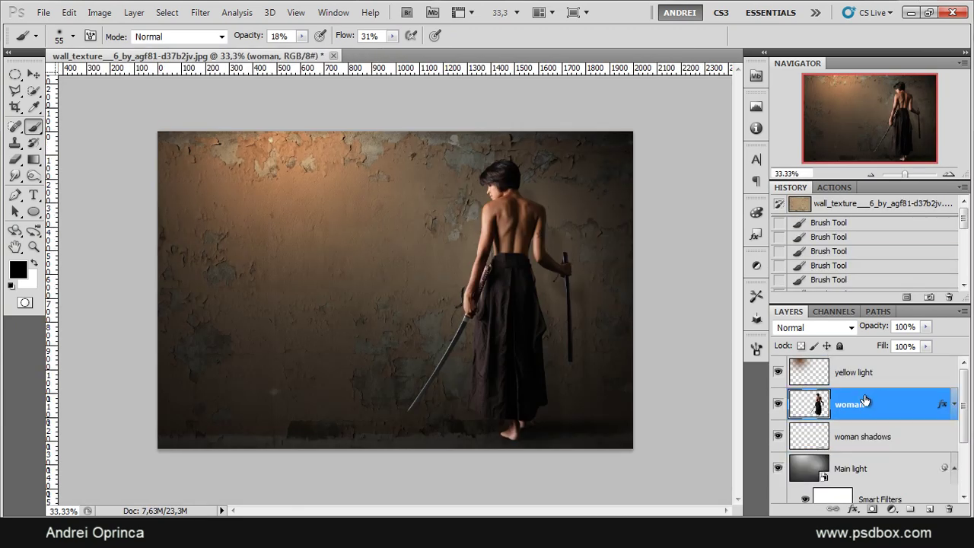
left_click(877, 372)
key("ctrl+v")
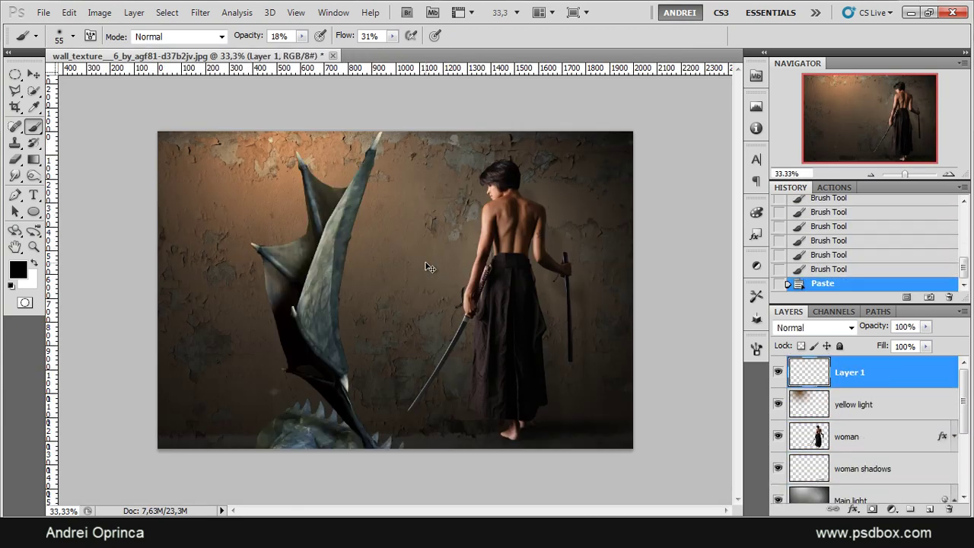
- Move the pasted dragon up so its head and front legs hang into the scene from the image's upper edge
left_click(460, 428)
key("ctrl+z")
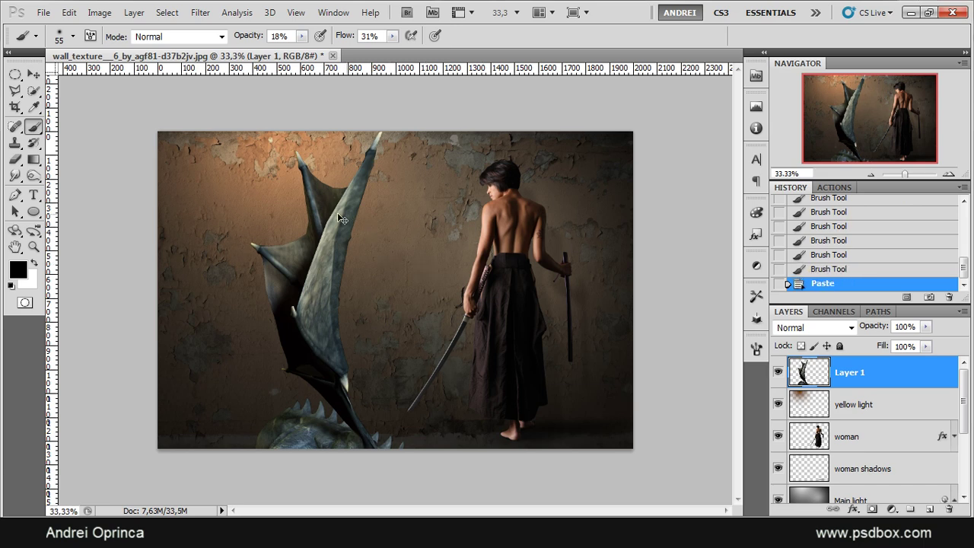
left_click(34, 74)
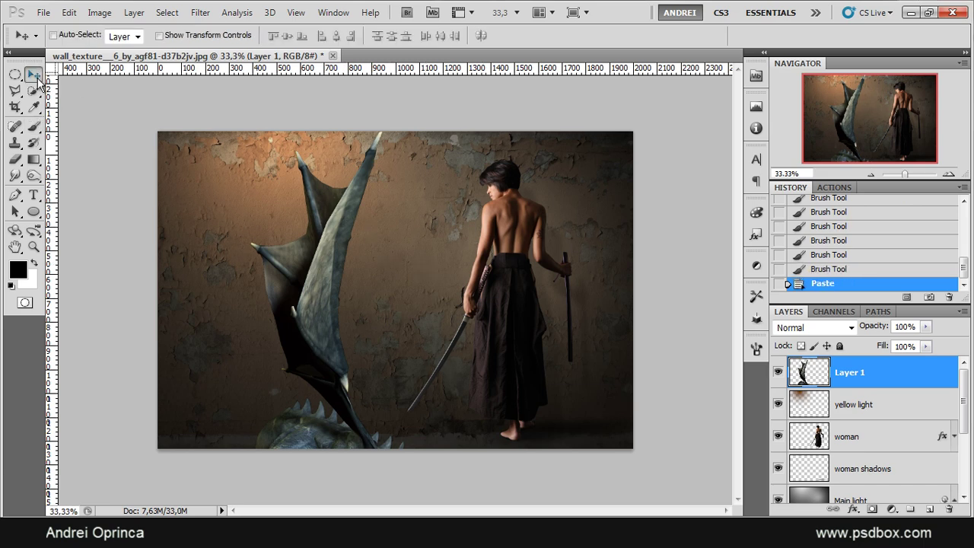
left_click_drag(469, 450, 421, 81)
left_click_drag(346, 198, 370, 205)
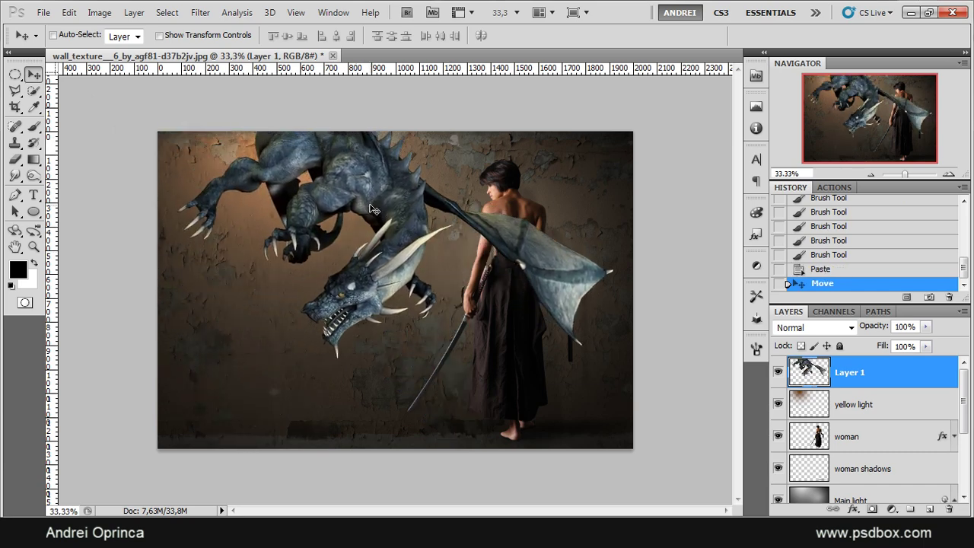
- Flip the dragon horizontally, scale it to about 92%, and place it in the wall's upper-left area facing the woman
key("ctrl+t")
right_click(378, 223)
left_click(426, 411)
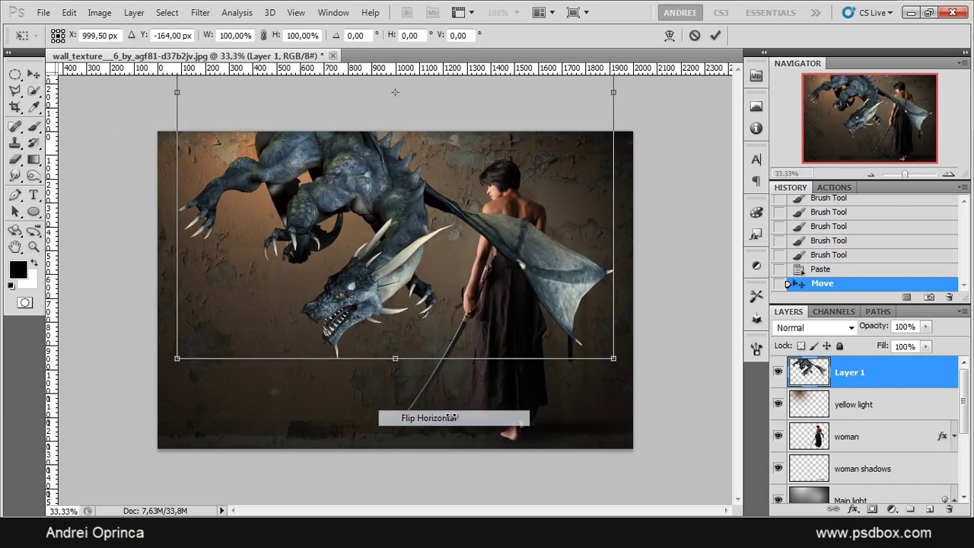
left_click_drag(456, 229, 348, 206)
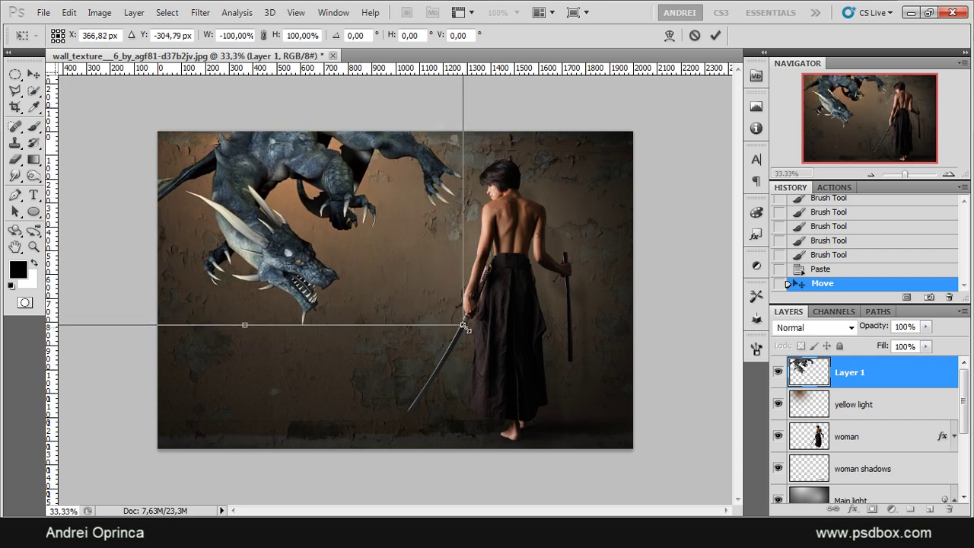
left_click_drag(464, 327, 435, 280)
left_click_drag(357, 183, 372, 218)
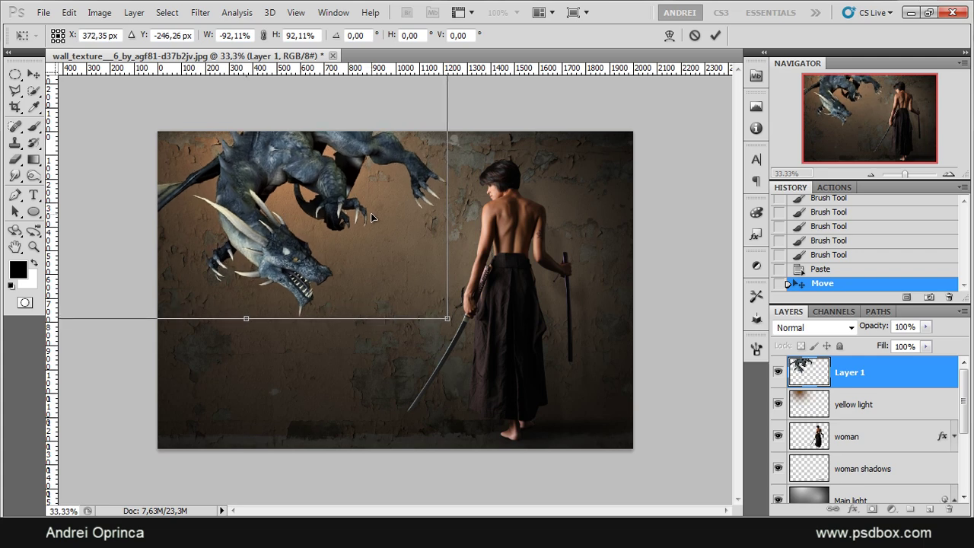
key("Return")
- Rename the new layer as dragon and shift the dragon slightly lower on the wall
double_click(851, 372)
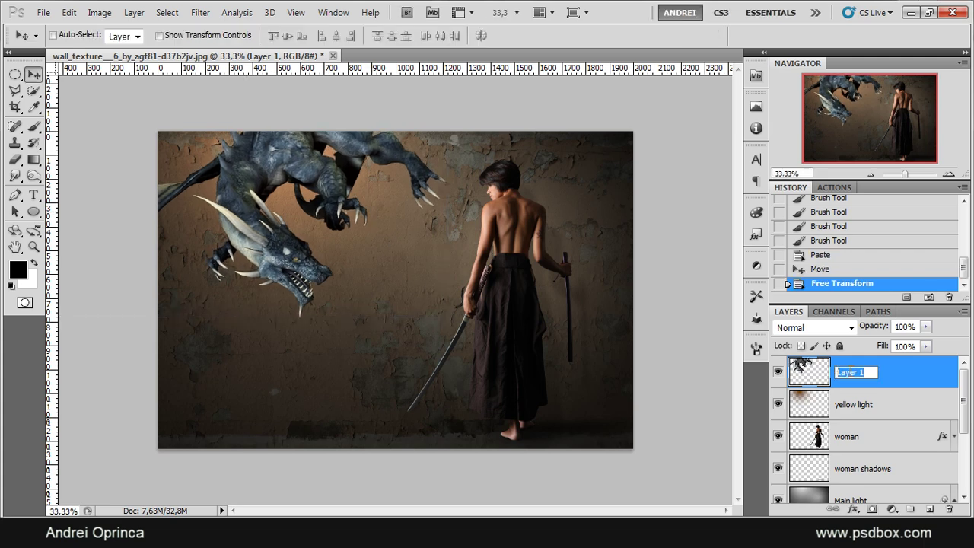
type("dragon")
key("Return")
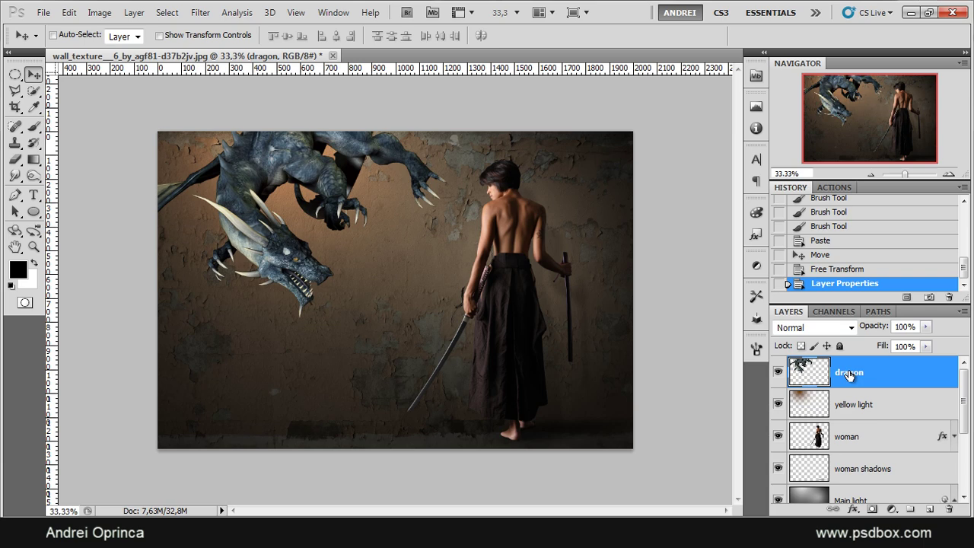
scroll(267, 164, "up", 1)
mouse_move(324, 175)
left_mouse_down()
mouse_move(316, 208)
mouse_move(317, 194)
mouse_move(332, 197)
mouse_move(324, 194)
left_mouse_up()
- Try scaling the dragon down slightly with Free Transform, review it in the whole image, and undo the transform
key("ctrl+t")
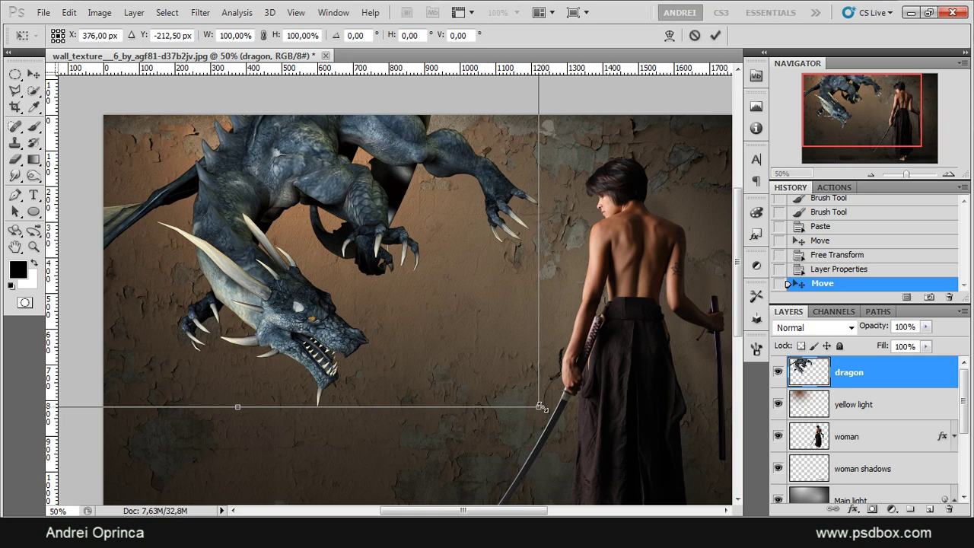
left_click_drag(540, 406, 469, 322)
left_click_drag(366, 205, 398, 281)
left_click_drag(497, 395, 518, 415)
left_click_drag(465, 331, 446, 308)
key("Return")
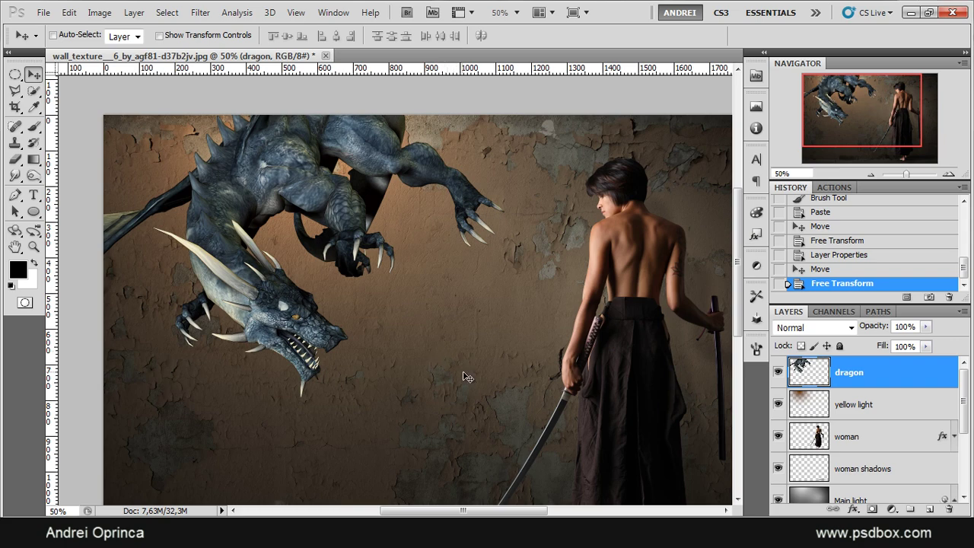
key("ctrl+minus")
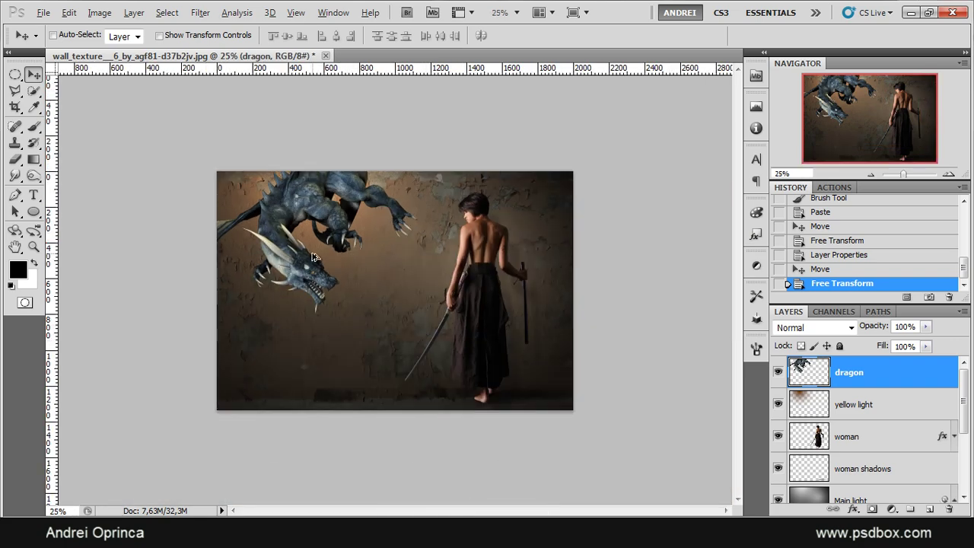
key("ctrl+plus")
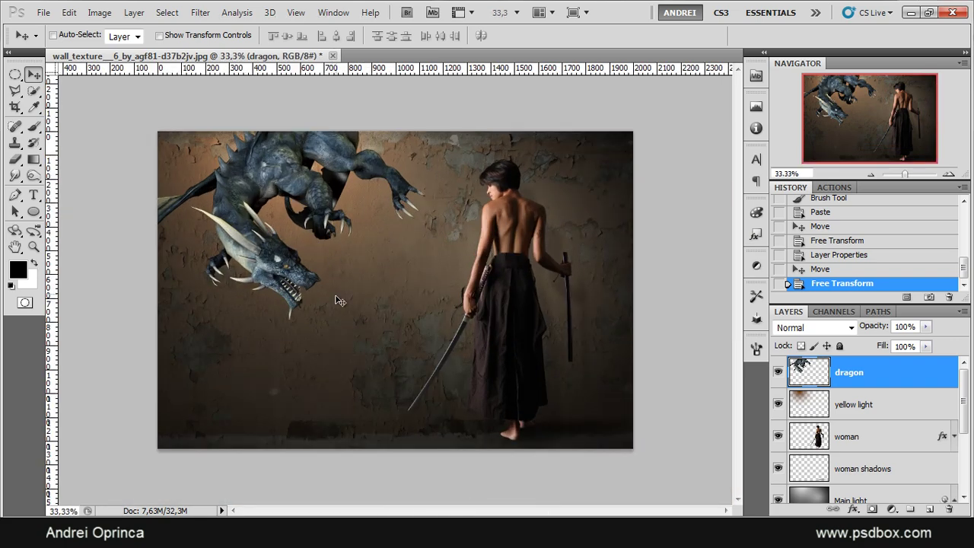
key("ctrl+z")
- Nudge the dragon slightly to the left and add a layer mask to the dragon layer
left_click_drag(340, 221, 332, 223)
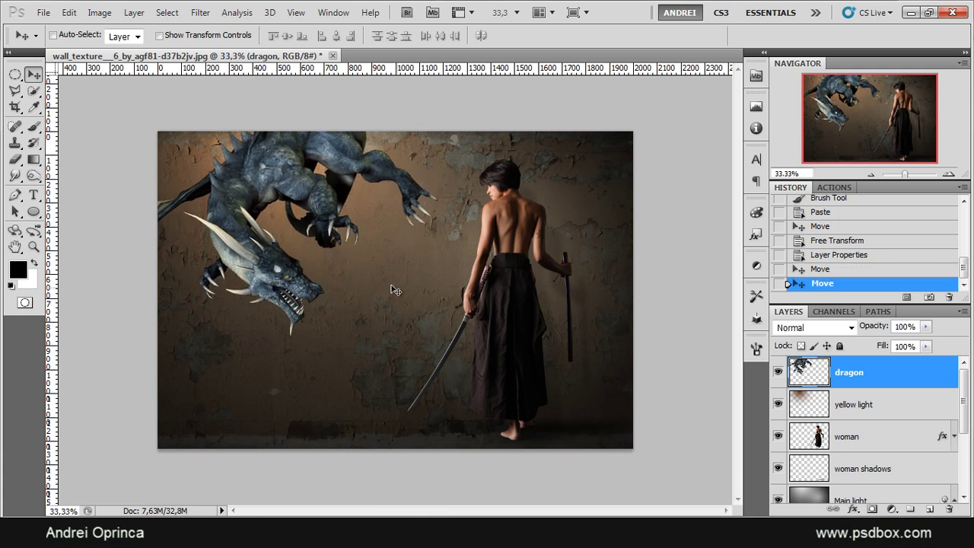
key("ctrl+plus")
key("ctrl+plus")
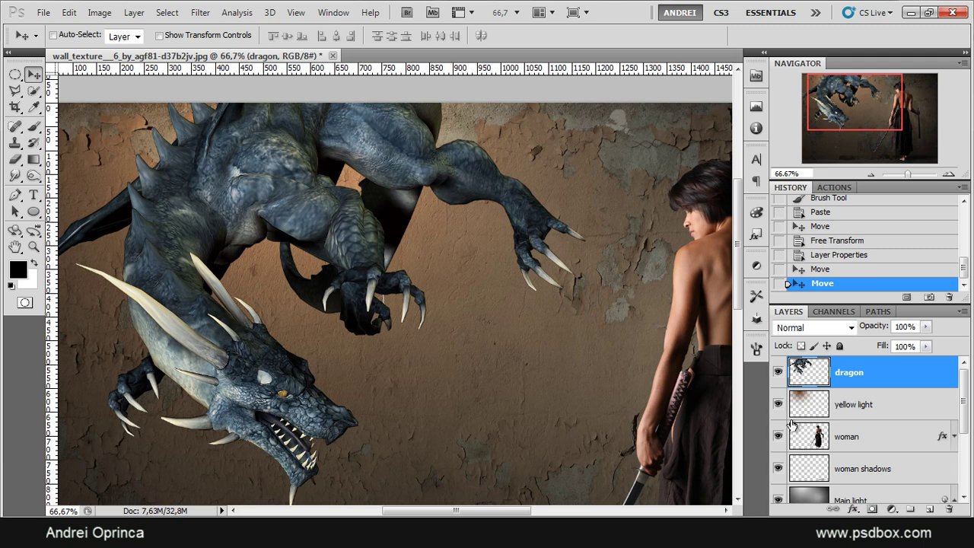
left_click(872, 509)
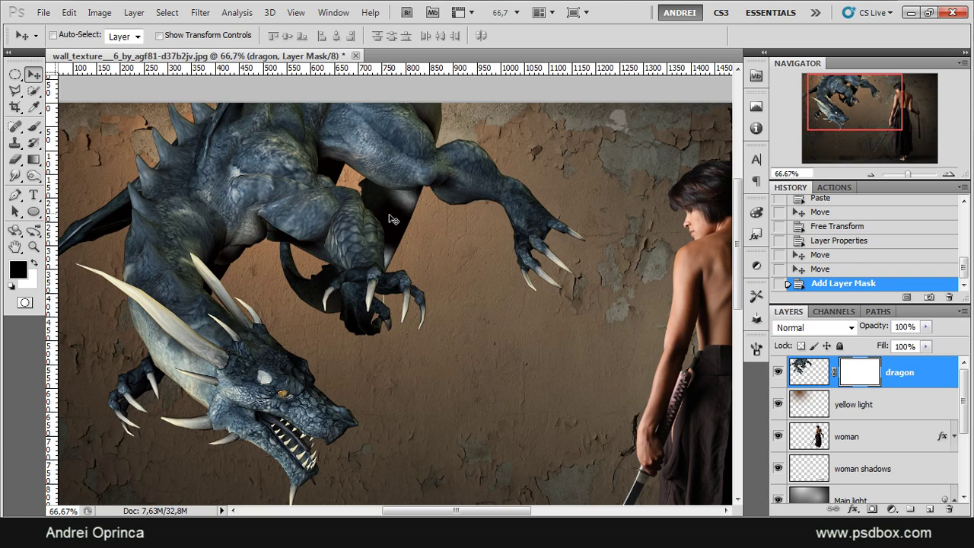
- Set up the Brush for masking with 100% hardness, 100% opacity and 100% flow
scroll(446, 289, "up", 3)
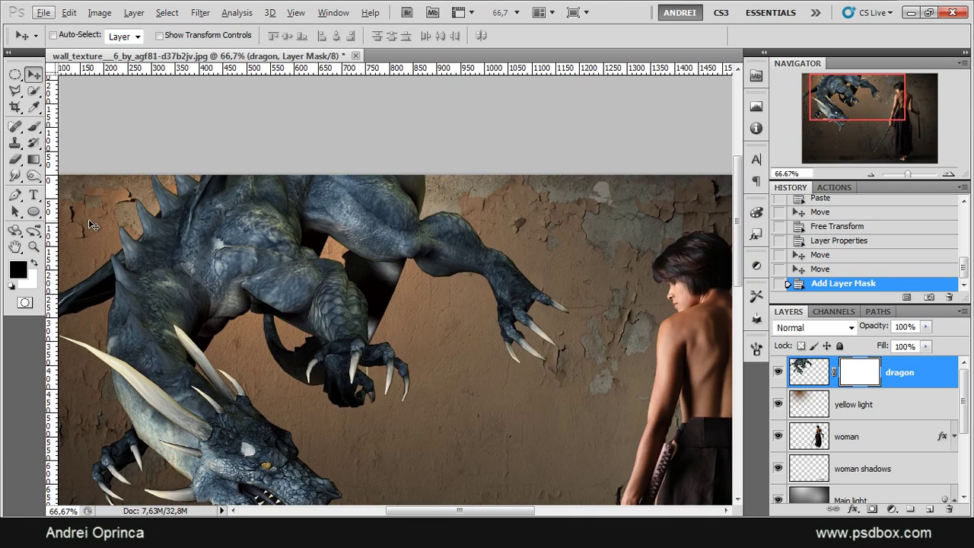
key("b")
right_click(376, 272)
left_click_drag(421, 331, 554, 335)
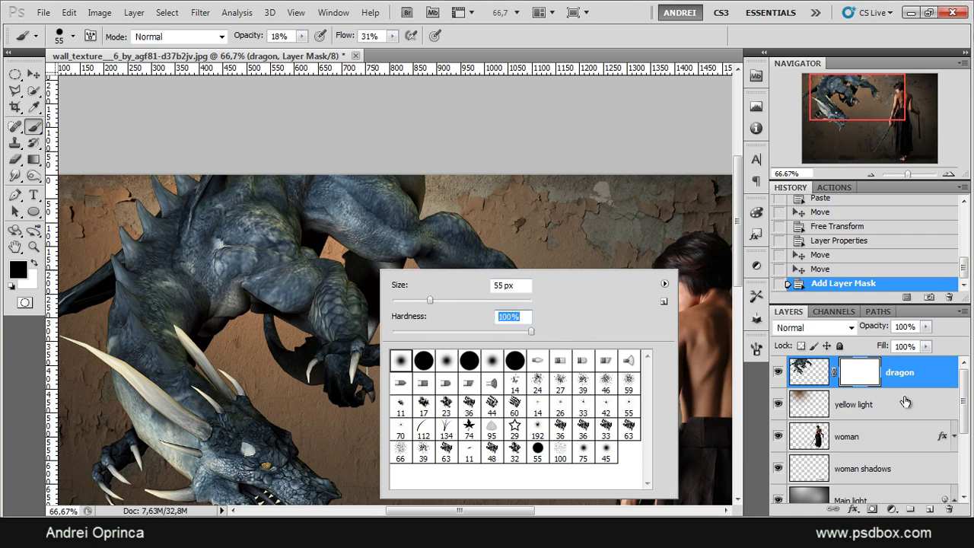
left_click(288, 37)
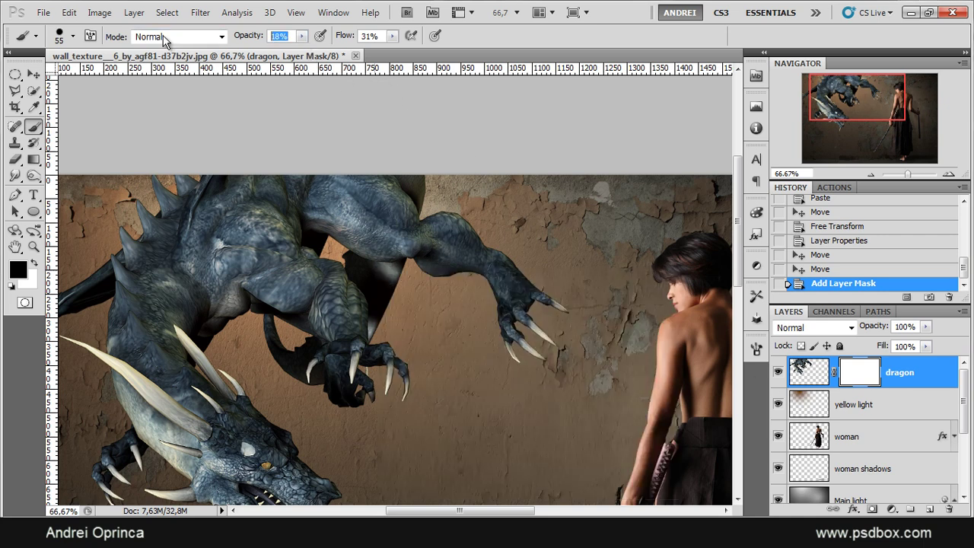
type("100")
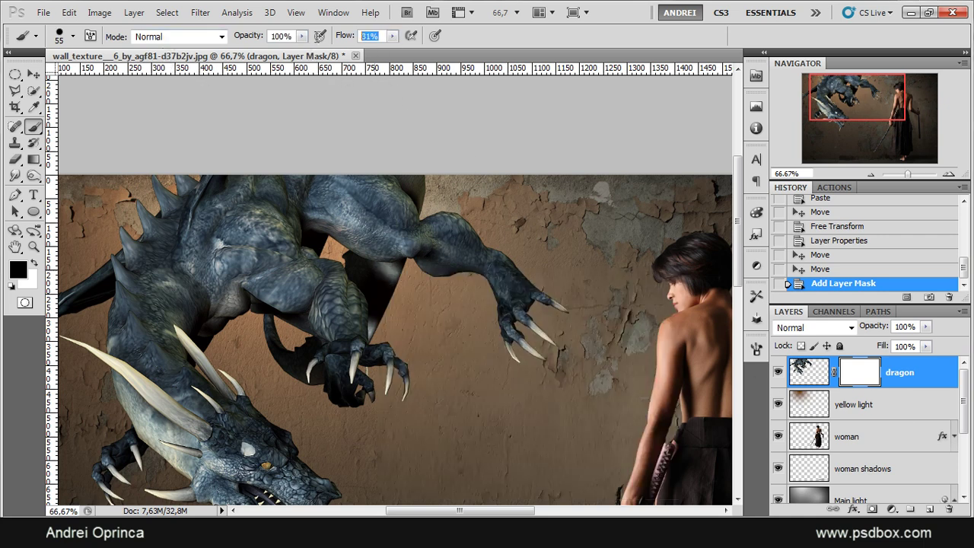
type("v")
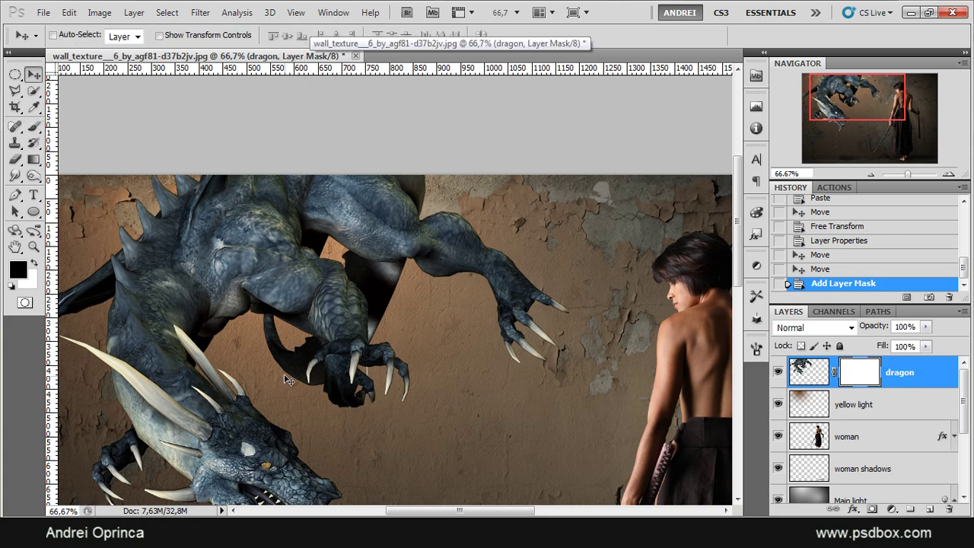
scroll(261, 340, "up", 2)
key("b")
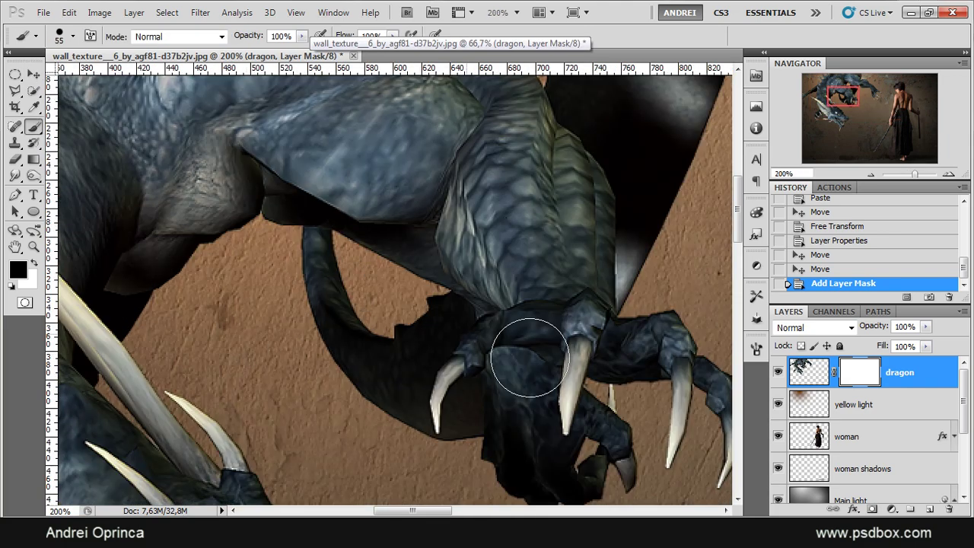
- Mask out the curved tail below the dragon's belly in black with a 20 px brush
scroll(358, 225, "up", 1)
right_click(309, 281)
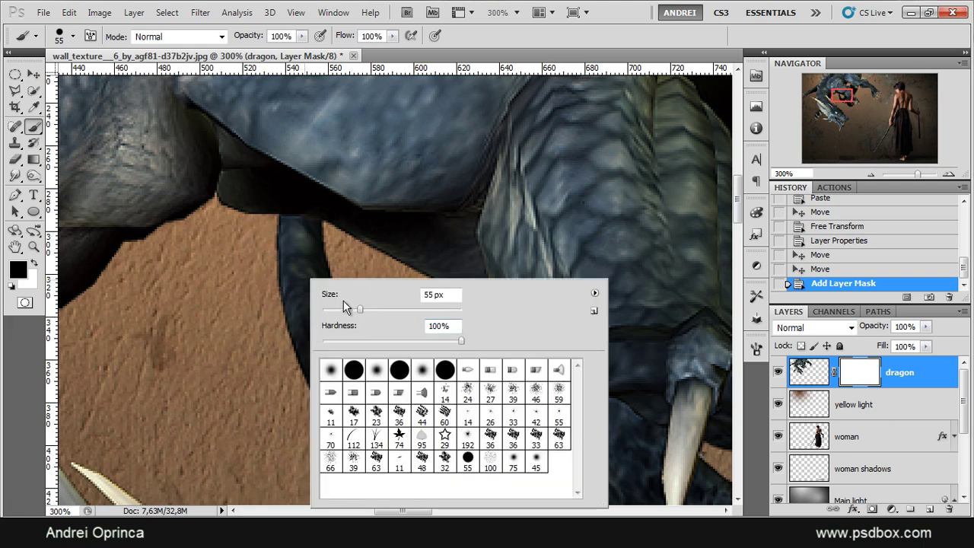
left_click(338, 308)
mouse_move(324, 264)
left_mouse_down()
mouse_move(324, 236)
mouse_move(280, 235)
mouse_move(276, 246)
mouse_move(311, 297)
mouse_move(288, 323)
mouse_move(397, 389)
mouse_move(399, 350)
mouse_move(418, 359)
mouse_move(503, 340)
mouse_move(460, 353)
mouse_move(435, 412)
mouse_move(326, 436)
left_mouse_up()
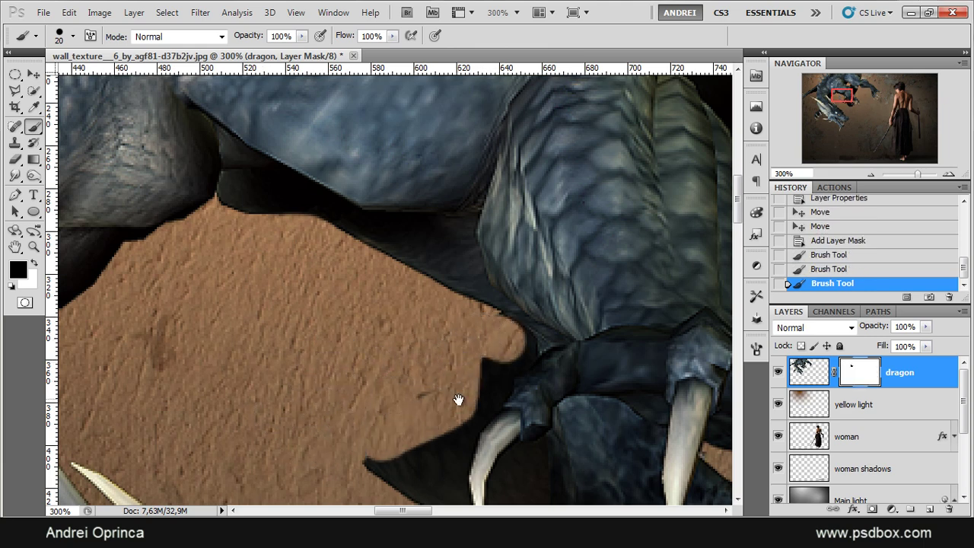
- Reduce the brush to 8 px and mask out the dark tail remnant between the small curved claw and the foot
left_click_drag(457, 398, 355, 250)
key("bracketleft")
key("bracketleft")
key("bracketleft")
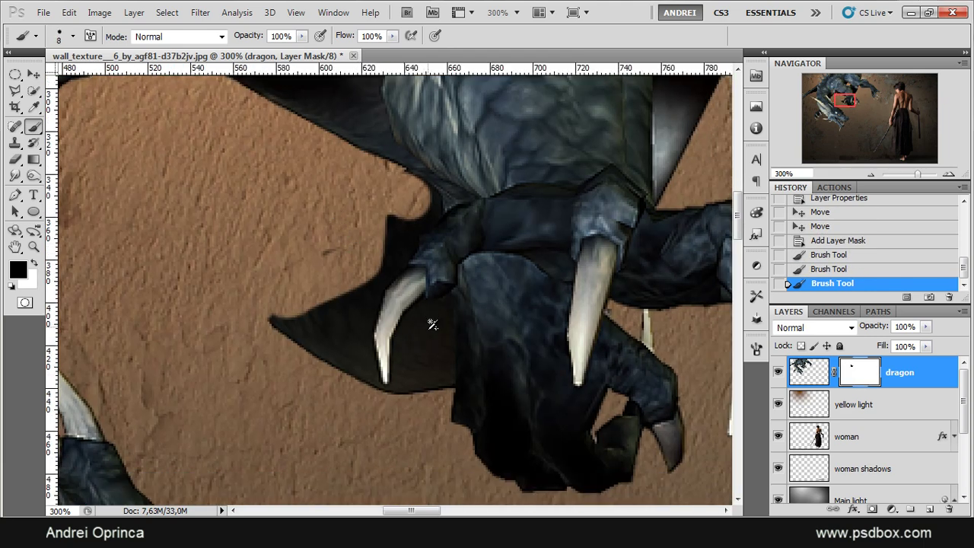
scroll(431, 323, "up", 4)
left_click(468, 286)
mouse_move(468, 285)
left_mouse_down()
mouse_move(419, 282)
mouse_move(388, 317)
mouse_move(363, 373)
mouse_move(362, 445)
mouse_move(407, 321)
mouse_move(457, 283)
mouse_move(457, 401)
mouse_move(465, 370)
mouse_move(450, 283)
mouse_move(374, 469)
mouse_move(404, 463)
mouse_move(359, 484)
mouse_move(355, 409)
mouse_move(396, 278)
mouse_move(369, 357)
mouse_move(509, 259)
left_mouse_up()
mouse_move(462, 389)
left_mouse_down()
mouse_move(433, 388)
mouse_move(397, 344)
mouse_move(379, 178)
mouse_move(366, 342)
mouse_move(332, 309)
mouse_move(337, 144)
mouse_move(271, 169)
mouse_move(203, 166)
left_mouse_up()
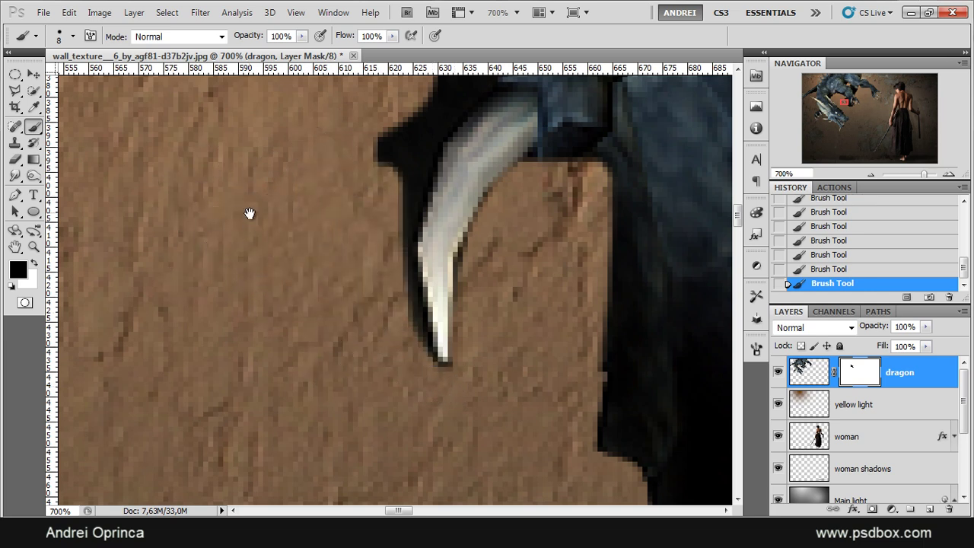
- Mask out the remaining dark fringe along the outer edge of the small curved claw and its toe
left_click_drag(215, 282, 195, 419)
mouse_move(500, 127)
left_mouse_down()
mouse_move(455, 123)
mouse_move(485, 161)
mouse_move(464, 233)
mouse_move(418, 282)
mouse_move(366, 420)
mouse_move(357, 366)
mouse_move(371, 314)
left_mouse_up()
left_click_drag(364, 370, 359, 254)
mouse_move(398, 203)
left_mouse_down()
mouse_move(377, 356)
mouse_move(405, 456)
mouse_move(376, 223)
left_mouse_up()
scroll(377, 223, "down", 2)
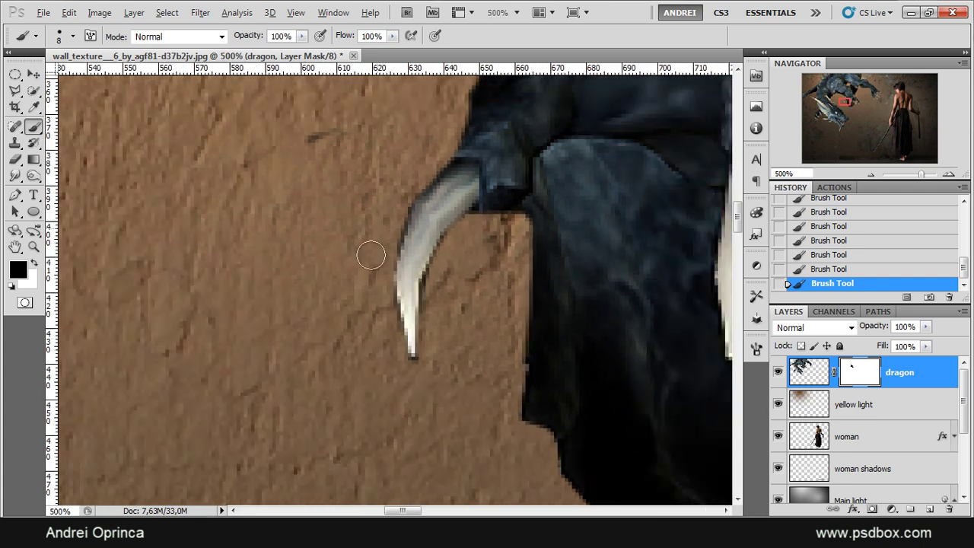
left_click_drag(492, 208, 402, 466)
mouse_move(383, 293)
left_mouse_down()
mouse_move(381, 355)
mouse_move(330, 398)
left_mouse_up()
- Mask out the lower tip of the dark wing remnant where it meets the front leg above the claws
scroll(332, 400, "down", 4)
left_click_drag(432, 368, 400, 256)
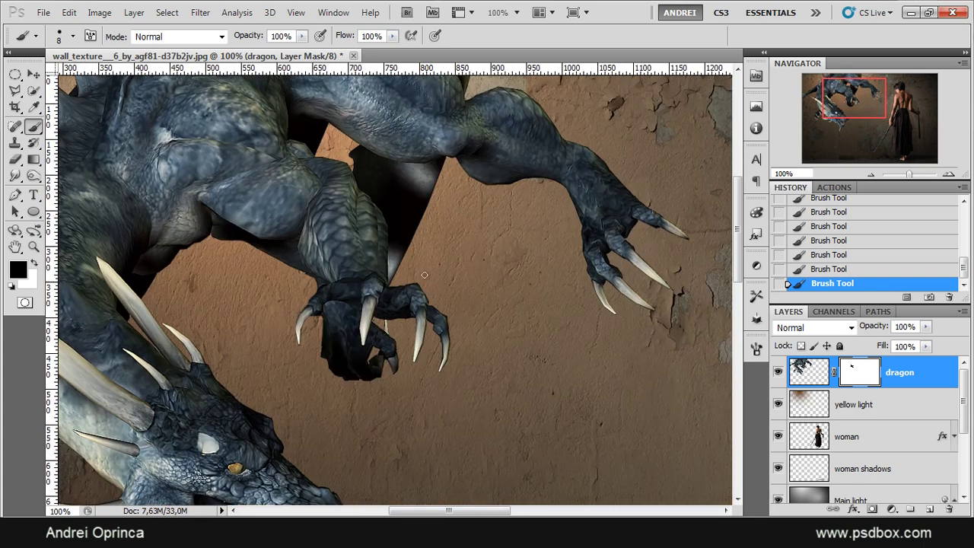
scroll(393, 201, "up", 1)
scroll(373, 346, "up", 1)
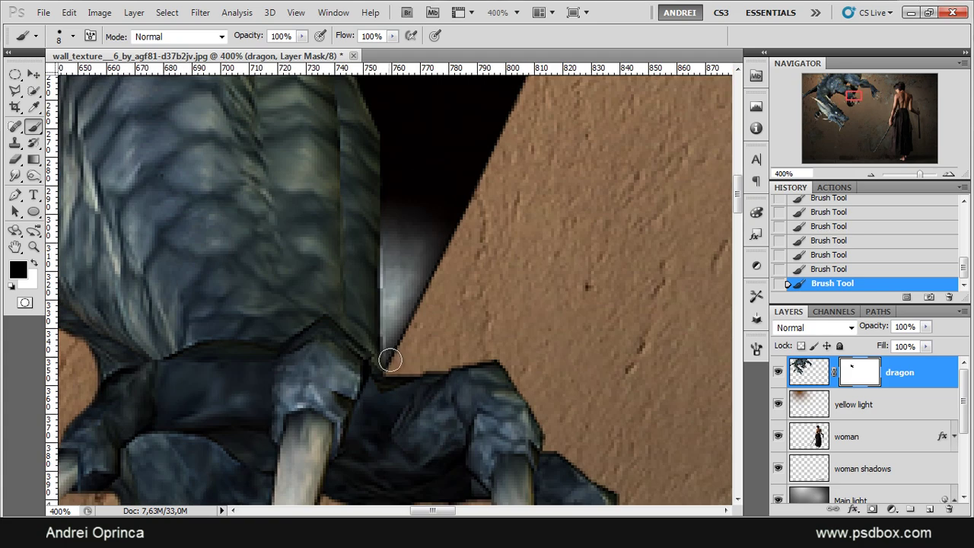
left_click(388, 217, "shift")
mouse_move(431, 135)
left_mouse_down()
mouse_move(439, 279)
mouse_move(400, 271)
mouse_move(379, 235)
mouse_move(398, 302)
mouse_move(417, 466)
mouse_move(441, 282)
mouse_move(428, 424)
mouse_move(454, 366)
mouse_move(447, 440)
mouse_move(427, 415)
mouse_move(447, 341)
mouse_move(415, 346)
mouse_move(418, 414)
left_mouse_up()
left_click(401, 272, "shift")
- Mask out a strip of the dark wing along the front leg's upper contour, undoing the last stray stroke
left_click_drag(378, 278, 489, 444)
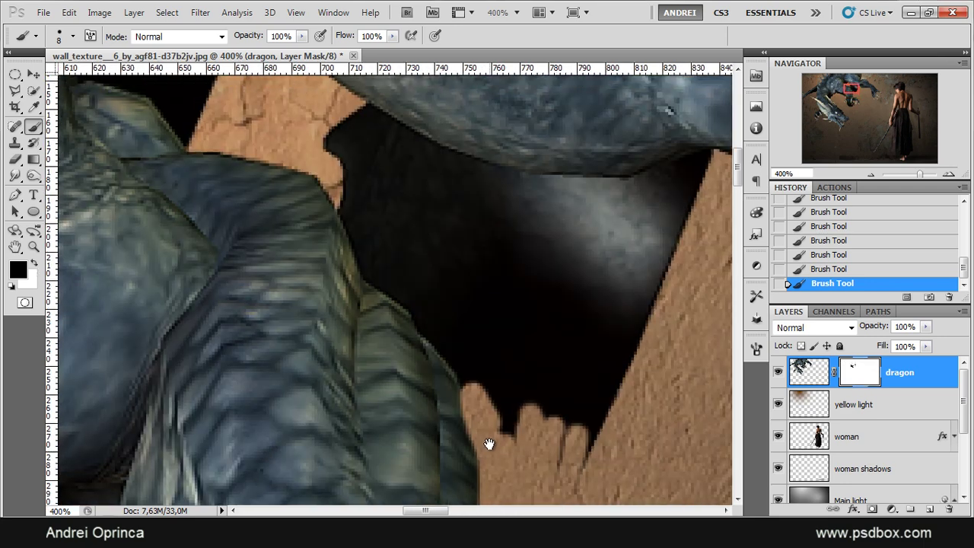
mouse_move(480, 398)
left_mouse_down()
mouse_move(408, 294)
mouse_move(370, 264)
mouse_move(326, 162)
mouse_move(321, 124)
mouse_move(343, 150)
mouse_move(372, 159)
mouse_move(359, 117)
mouse_move(347, 118)
mouse_move(350, 168)
mouse_move(374, 227)
mouse_move(455, 305)
mouse_move(362, 108)
mouse_move(404, 148)
left_mouse_up()
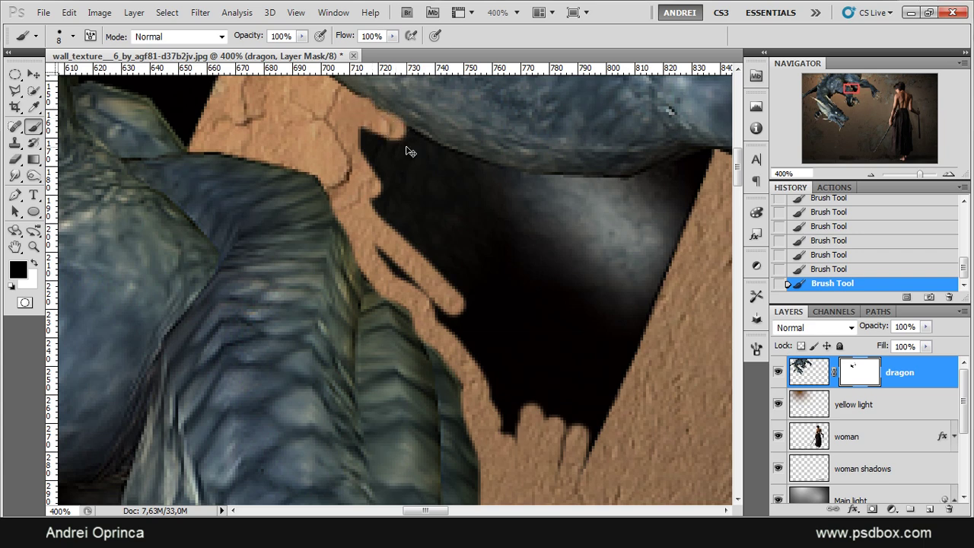
key("ctrl+z")
left_click_drag(459, 226, 442, 329)
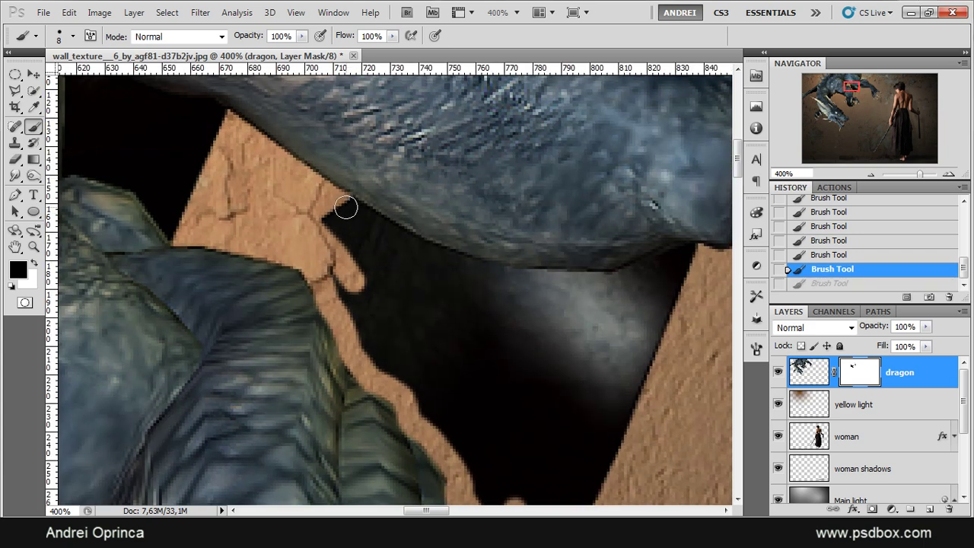
- Try masking the dark wing freehand along the underside of the other leg, and undo those strokes
left_click(347, 208)
mouse_move(346, 217)
left_mouse_down()
mouse_move(418, 259)
mouse_move(457, 264)
left_mouse_up()
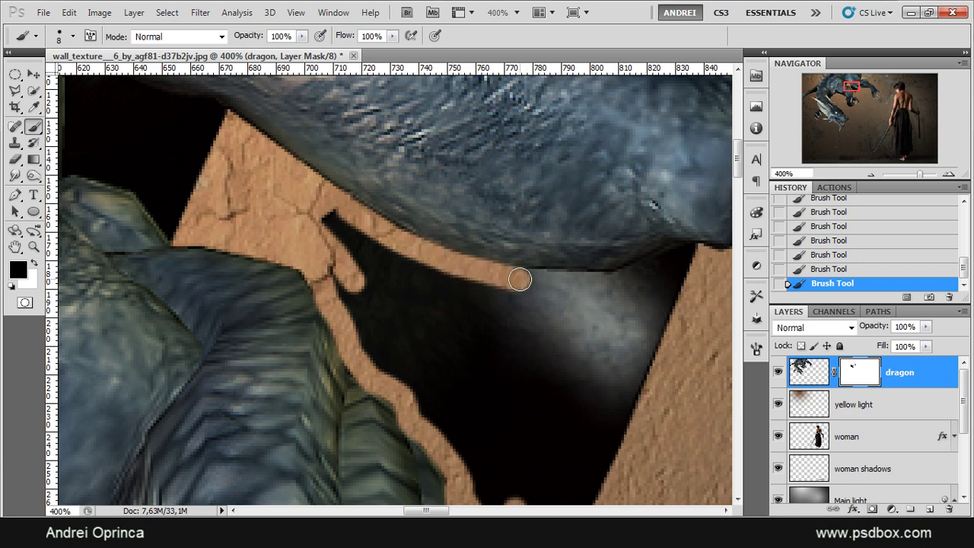
key("ctrl+z")
key("ctrl+alt+z")
key("ctrl+alt+z")
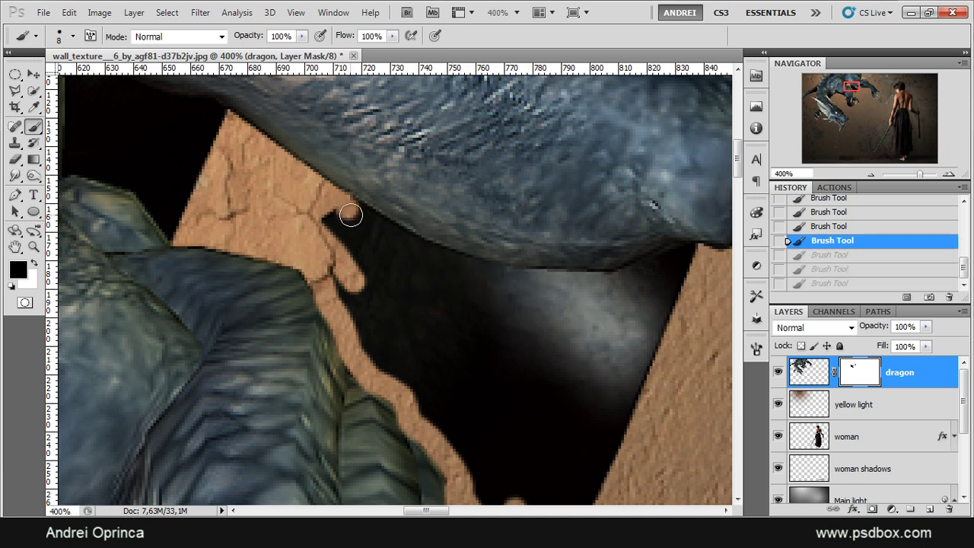
- Mask out a strip of the dark wing along the underside of the upper leg, reaching the wing's far edge
left_click(352, 210)
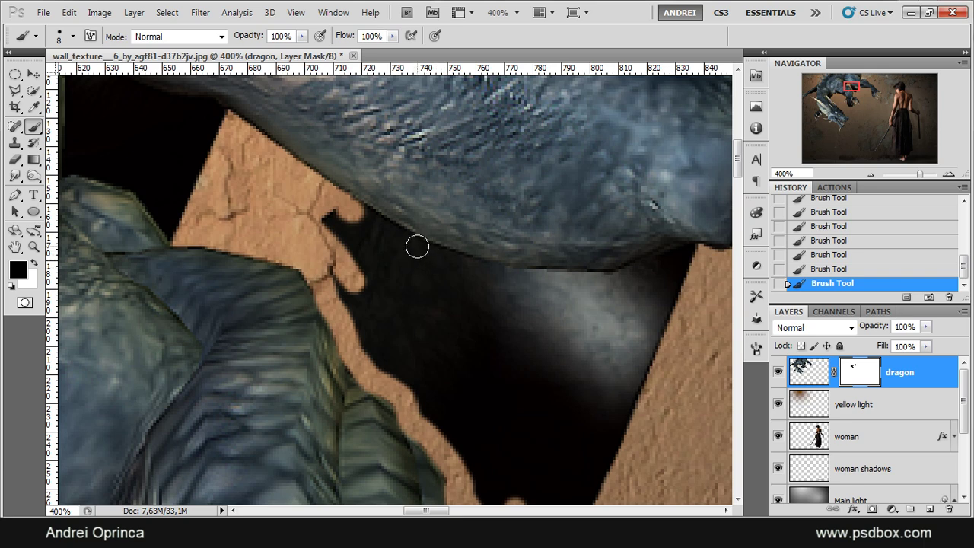
left_click(467, 266, "shift")
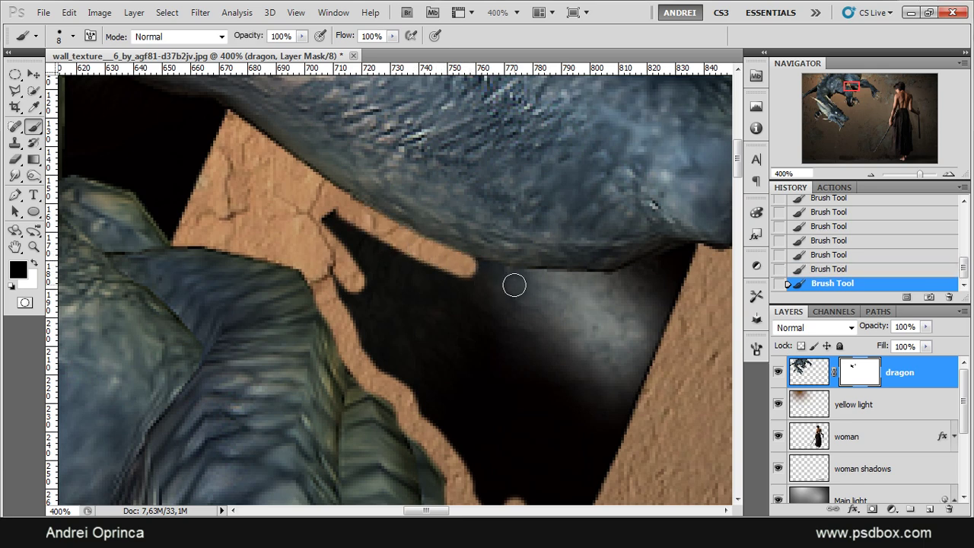
mouse_move(514, 285)
left_mouse_down()
mouse_move(626, 289)
mouse_move(688, 249)
mouse_move(635, 375)
left_mouse_up()
- Outline the remaining dark wing patch between the legs with the Polygonal Lasso, fill it with black on the mask, and deselect
left_click(27, 93)
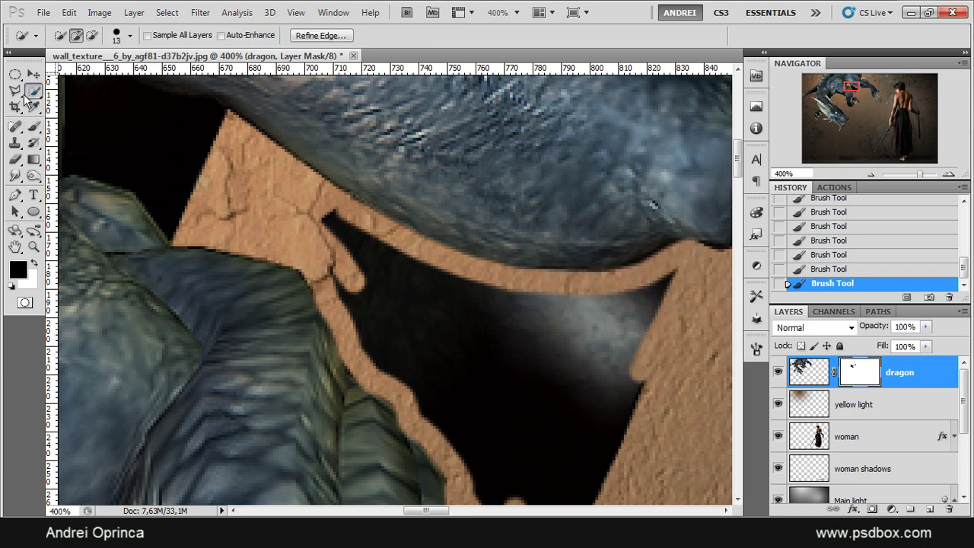
left_click(14, 90)
scroll(327, 228, "down", 1)
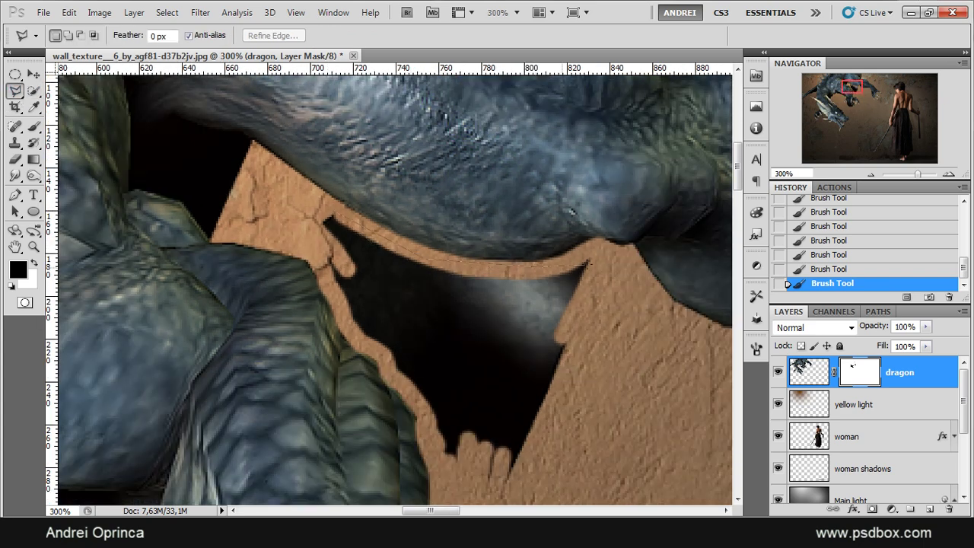
left_click(612, 301)
left_click_drag(621, 373, 627, 274)
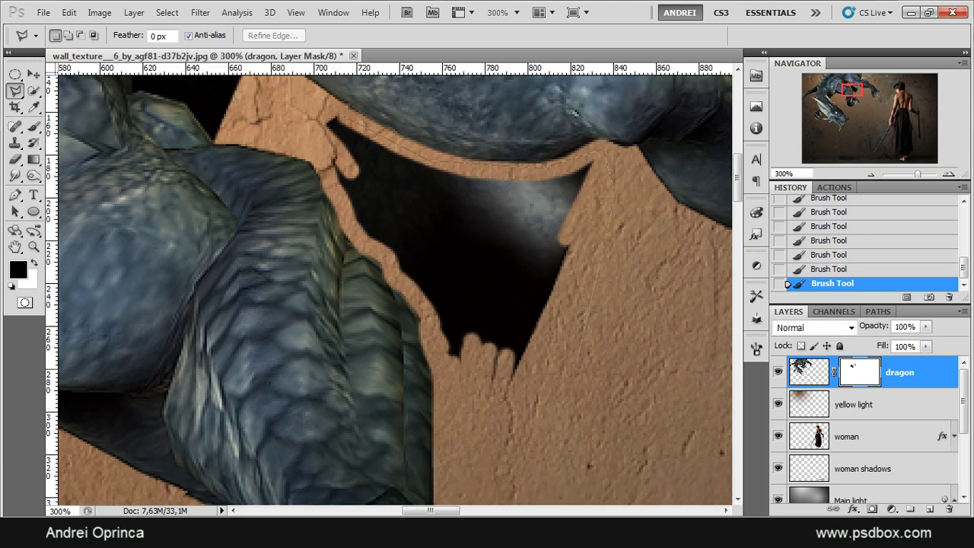
left_click(573, 371)
left_click(494, 414)
left_click(313, 115)
key("alt+BackSpace")
key("ctrl+d")
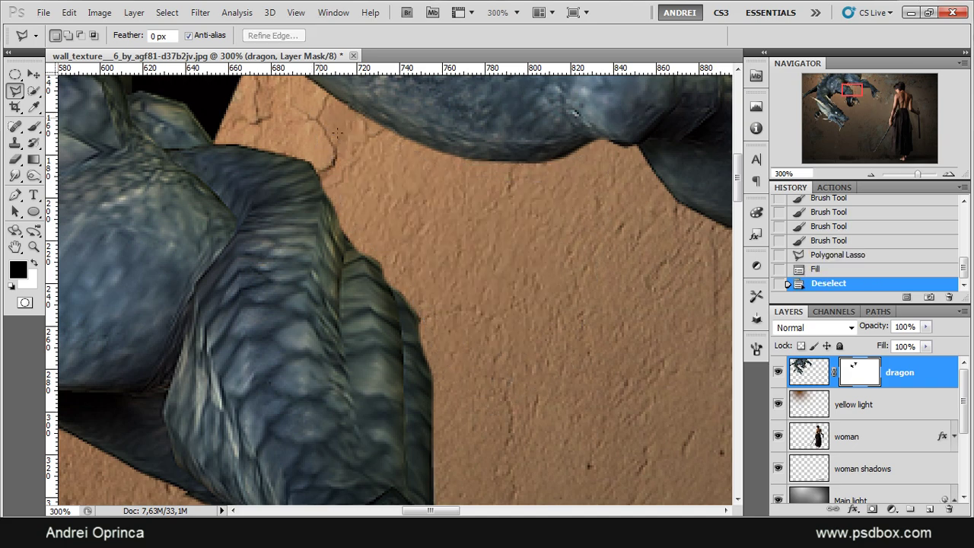
- Apply the dragon layer's mask permanently to the layer
scroll(414, 222, "down", 4)
key("ctrl+plus")
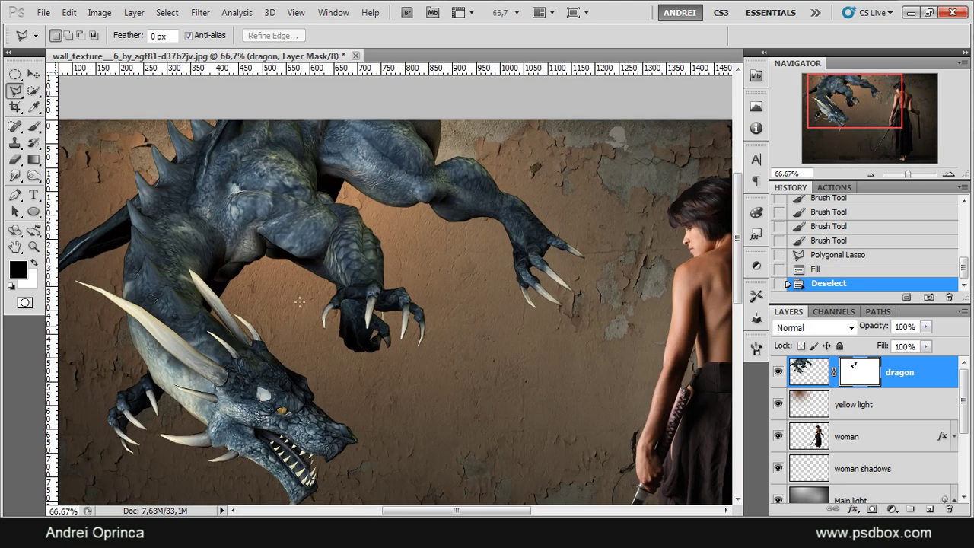
key("ctrl+minus")
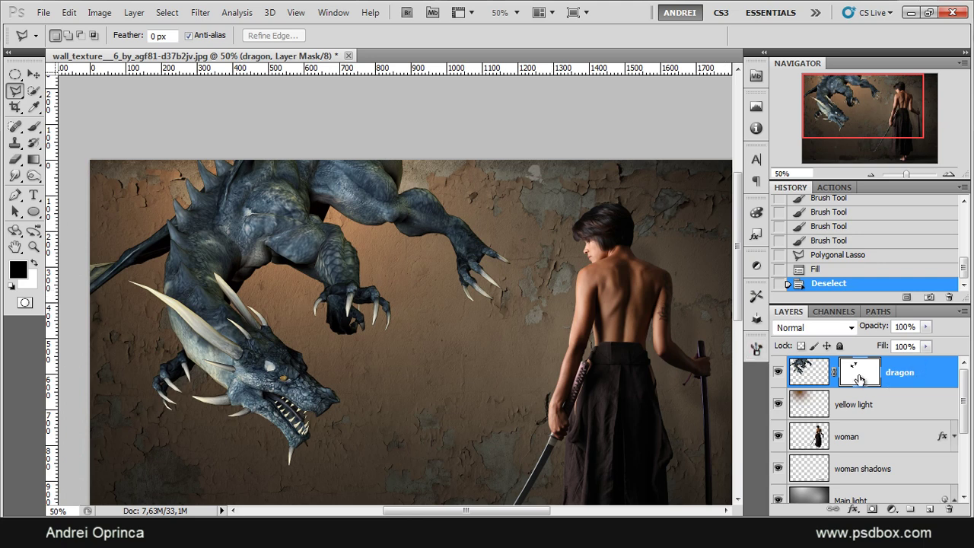
right_click(858, 378)
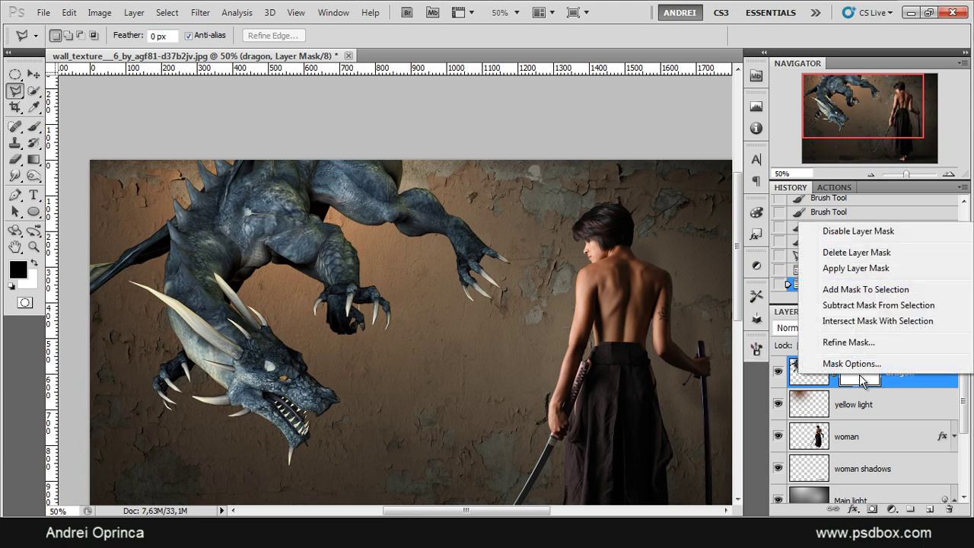
left_click(855, 277)
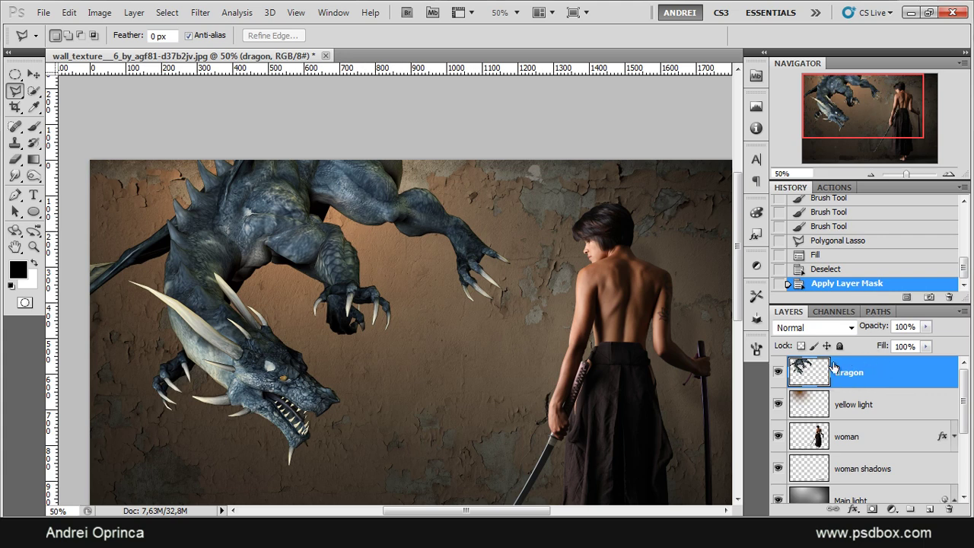
- Duplicate the dragon layer beneath the original and rename the copy "dragon shadow"
left_click_drag(932, 387, 928, 400)
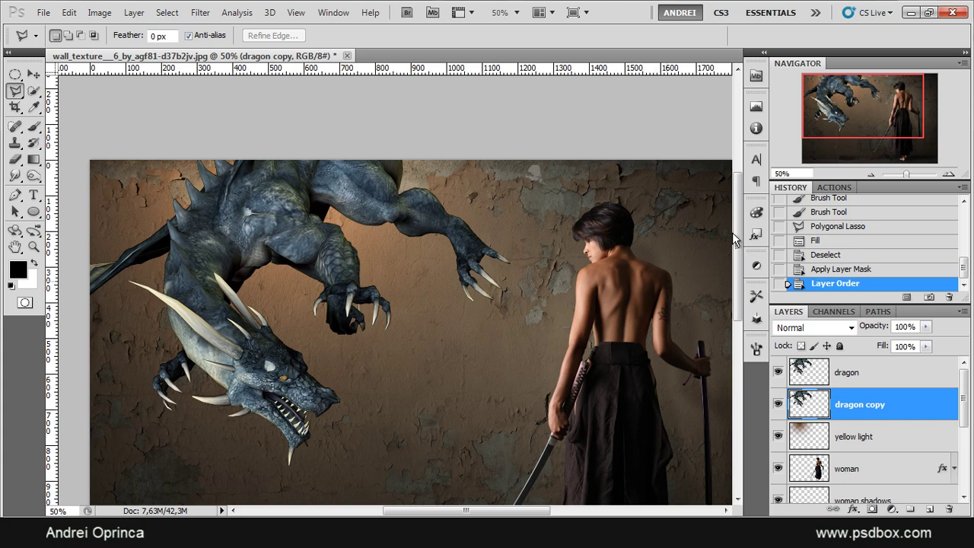
left_click(866, 126)
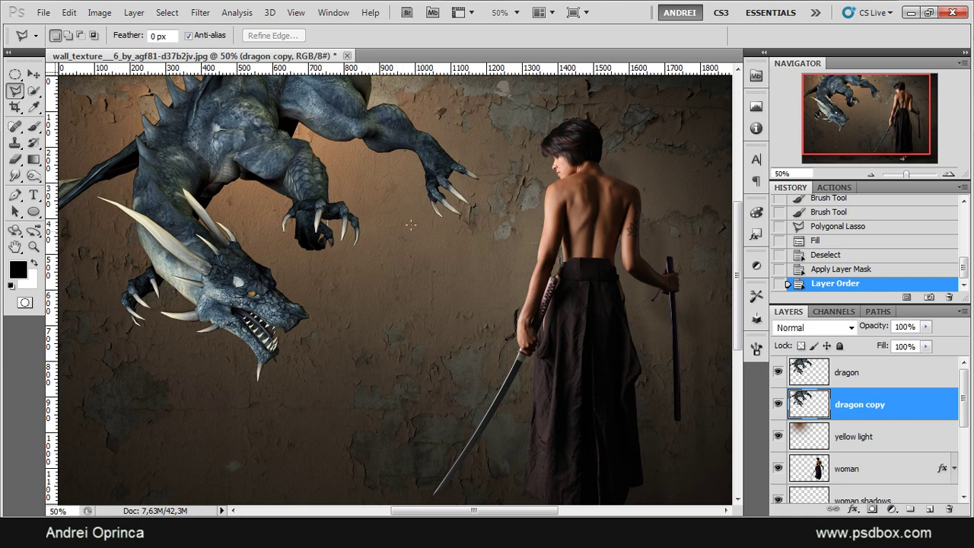
double_click(879, 412)
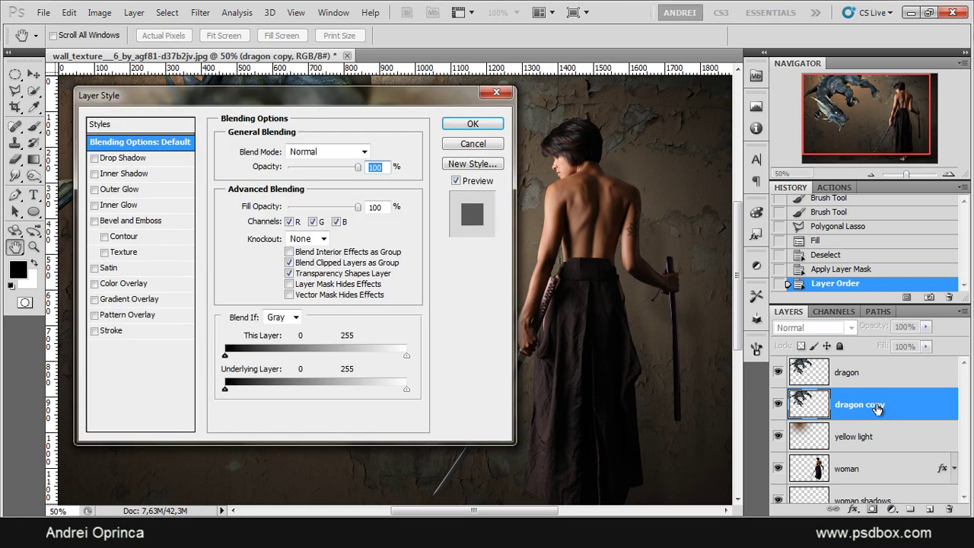
key("Escape")
double_click(879, 406)
type("dragon ")
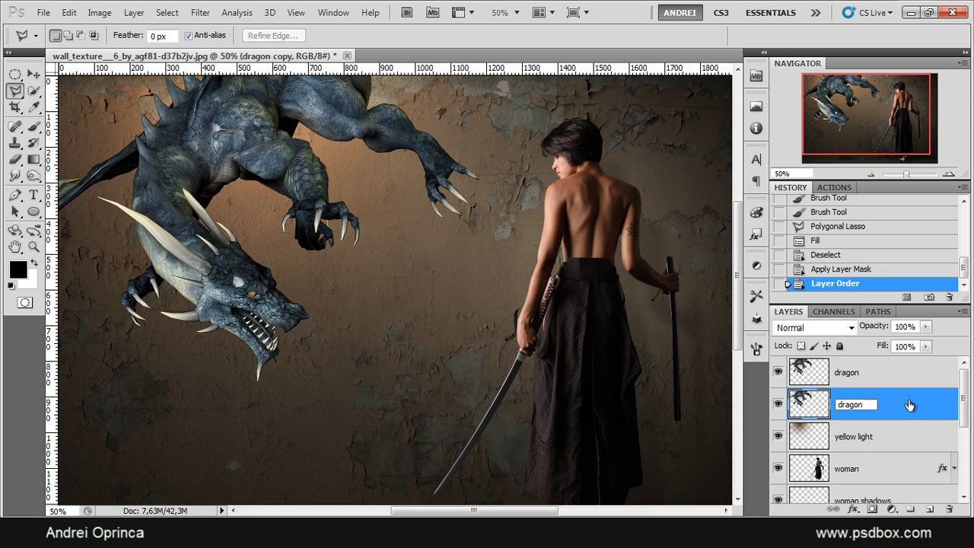
type("shadow")
key("Return")
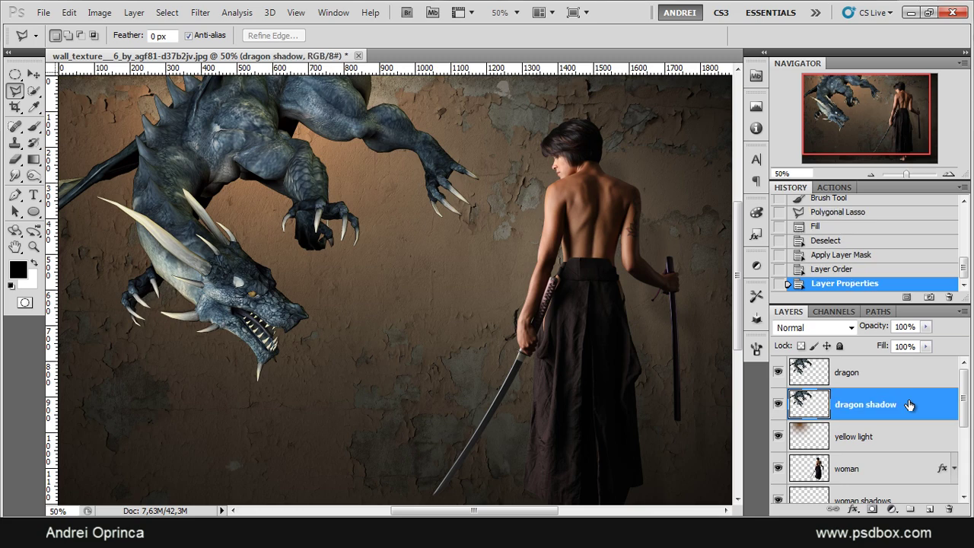
- Turn the dragon shadow layer solid black using Hue/Saturation with Lightness set to -100
key("ctrl+u")
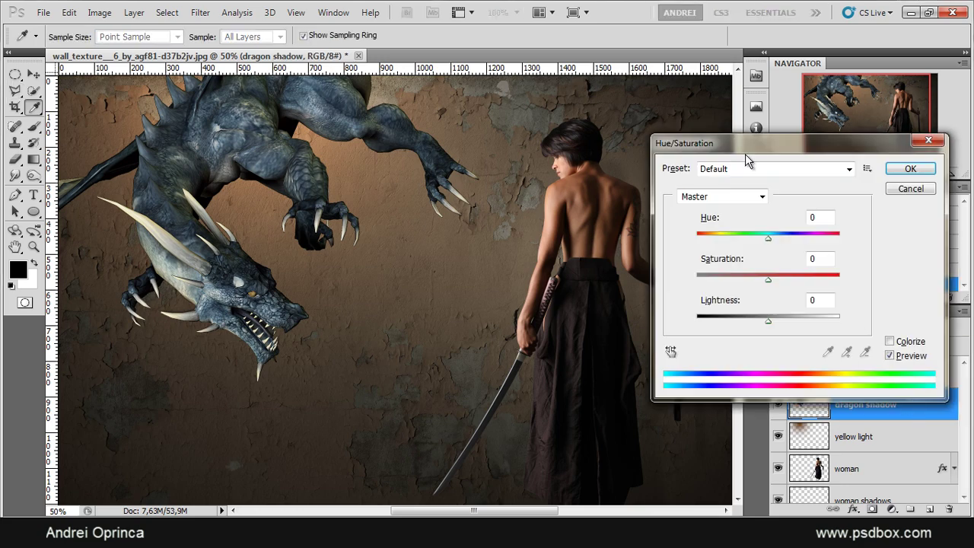
left_click_drag(746, 158, 599, 132)
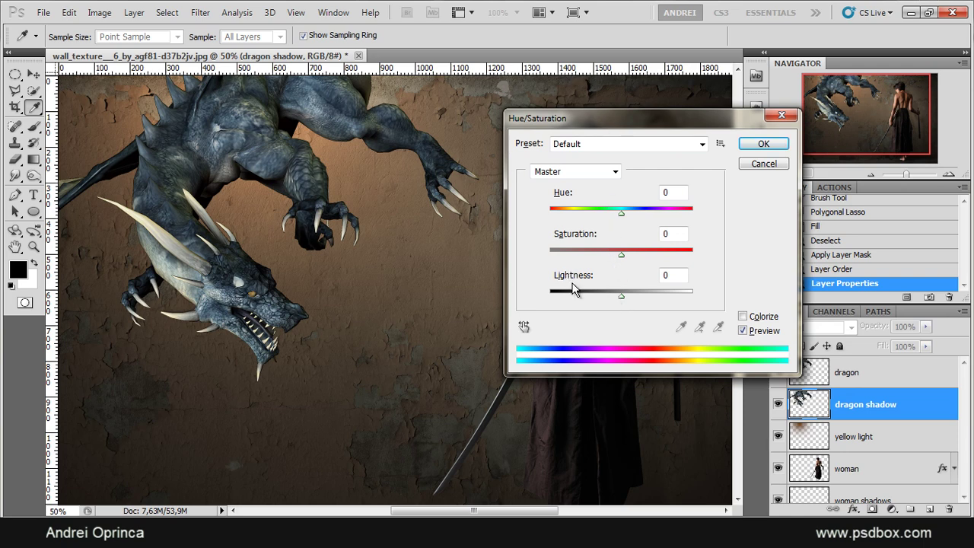
left_click_drag(622, 296, 502, 296)
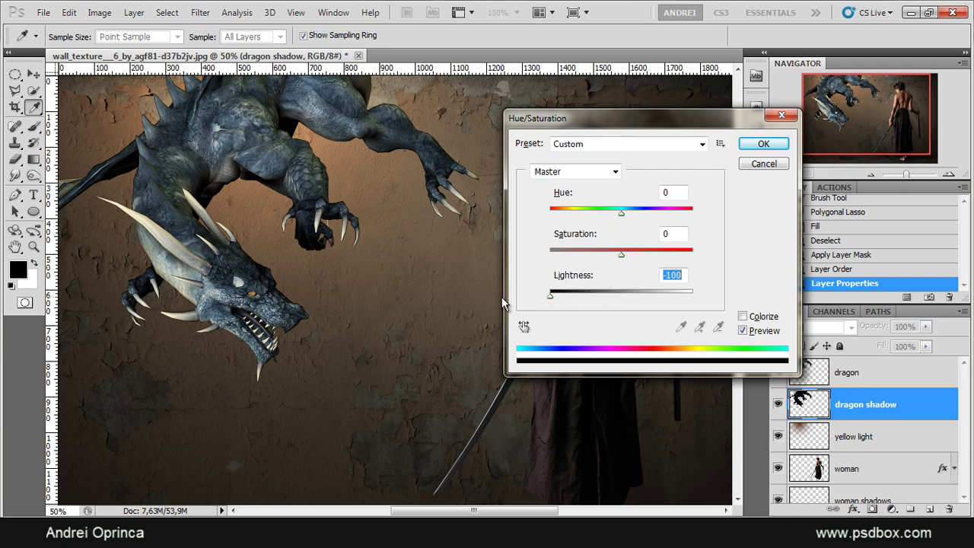
left_click(764, 145)
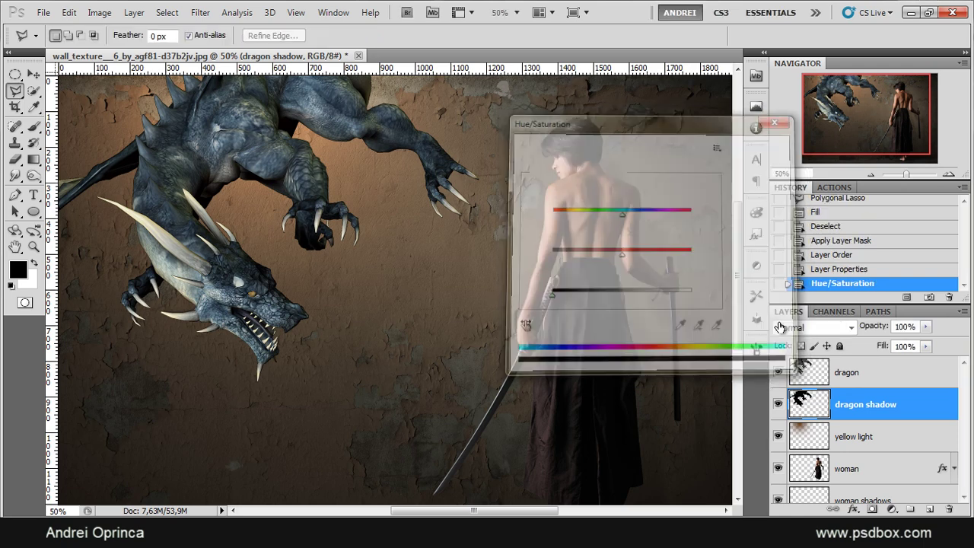
- Hide the dragon layer briefly to check the black silhouette beneath it, and show it again
left_click(895, 383)
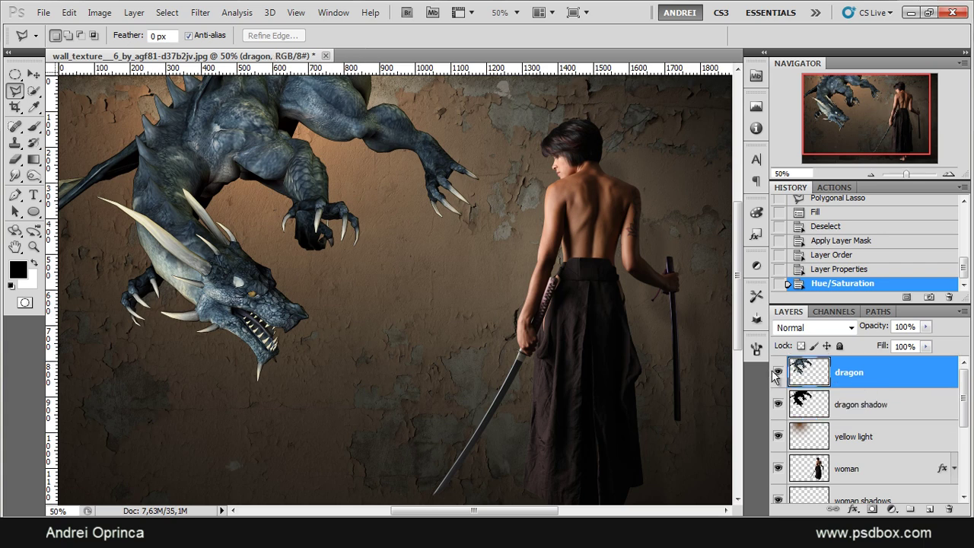
left_click(778, 372)
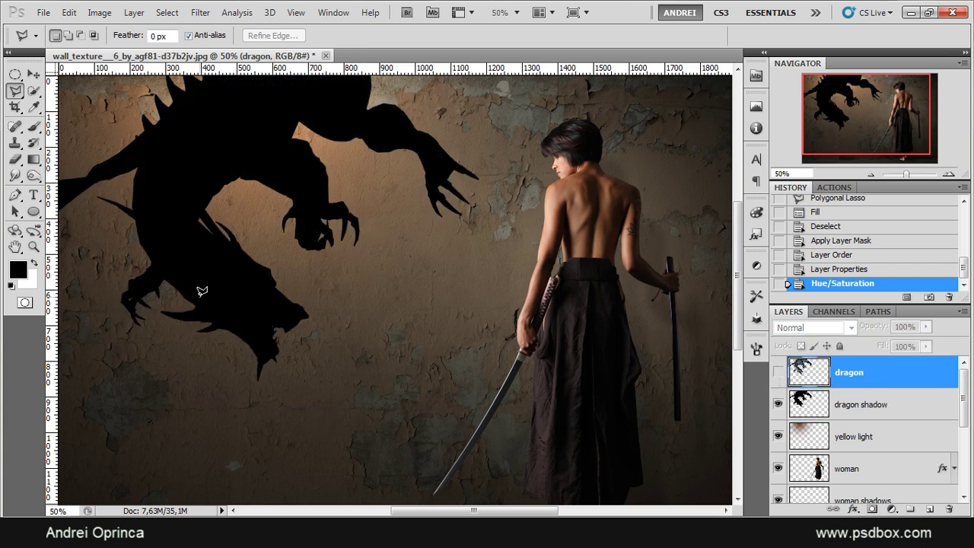
left_click(778, 372)
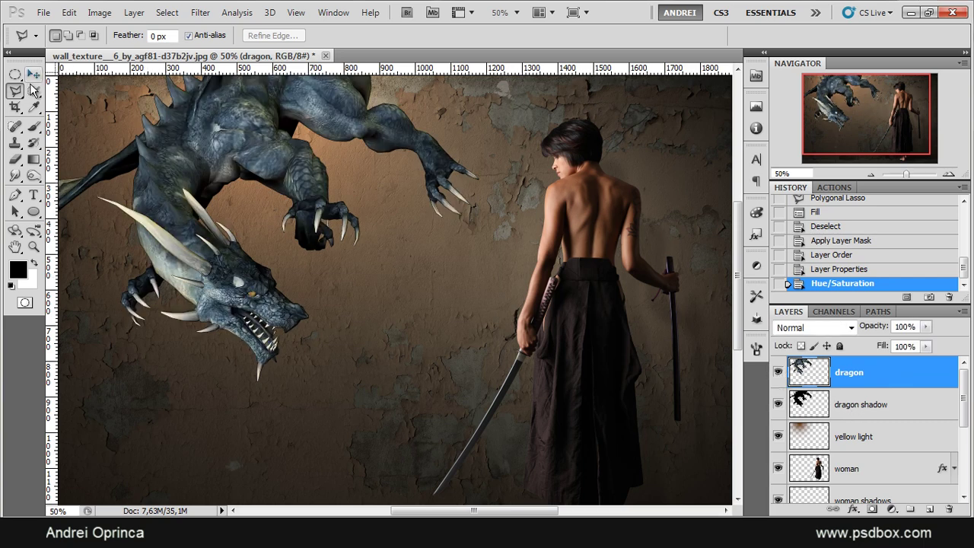
- Move the dragon shadow layer slightly down and to the right of the dragon, undoing an accidental move of the dragon itself
left_click(33, 76)
left_click_drag(416, 266, 442, 300)
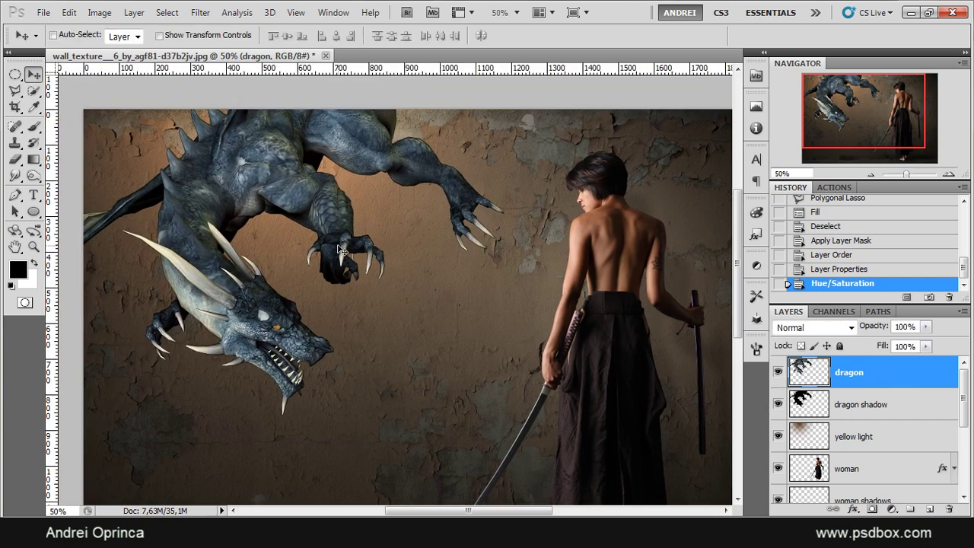
left_click_drag(337, 244, 354, 259)
key("ctrl+z")
left_click(868, 405)
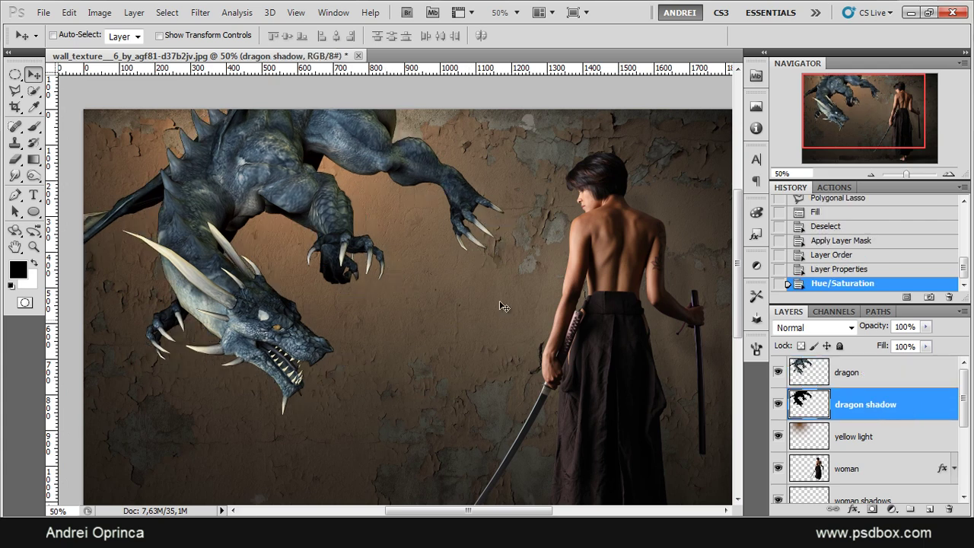
left_click_drag(320, 239, 341, 254)
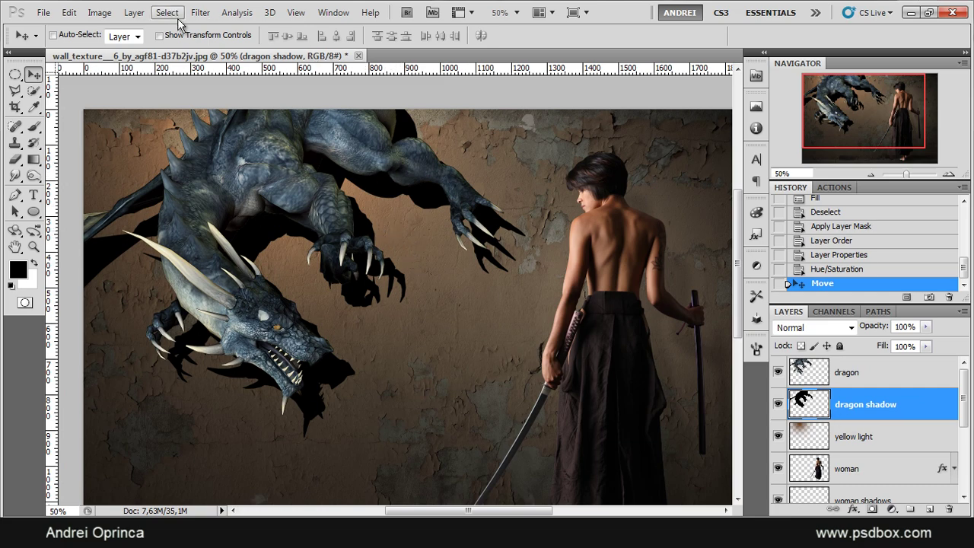
- Apply a Gaussian Blur with a radius of 5 pixels to the dragon shadow layer
left_click(201, 14)
mouse_move(258, 142)
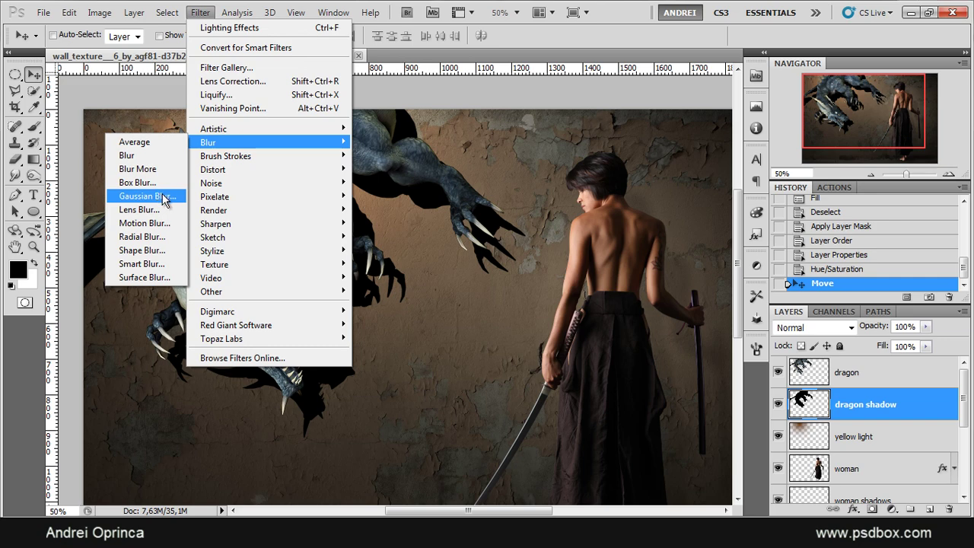
left_click(164, 196)
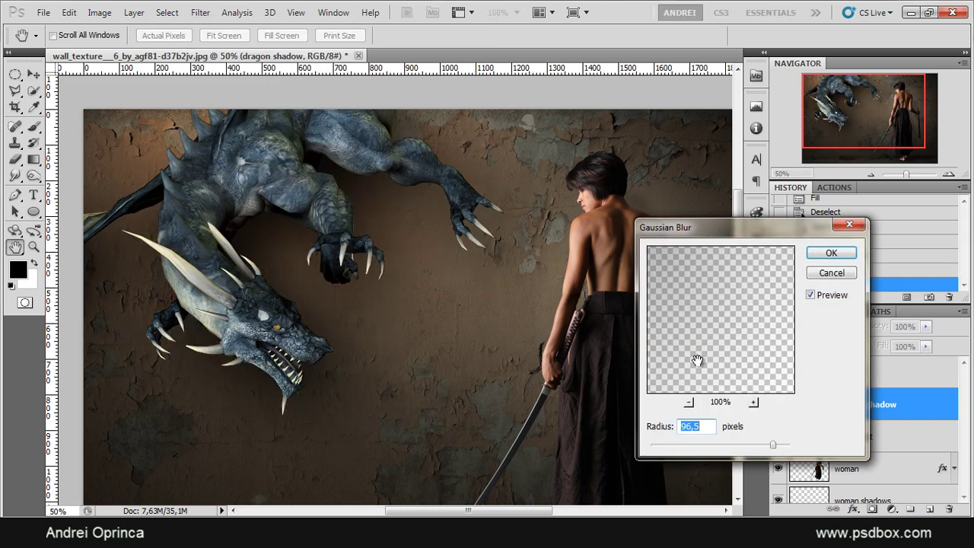
left_click(671, 444)
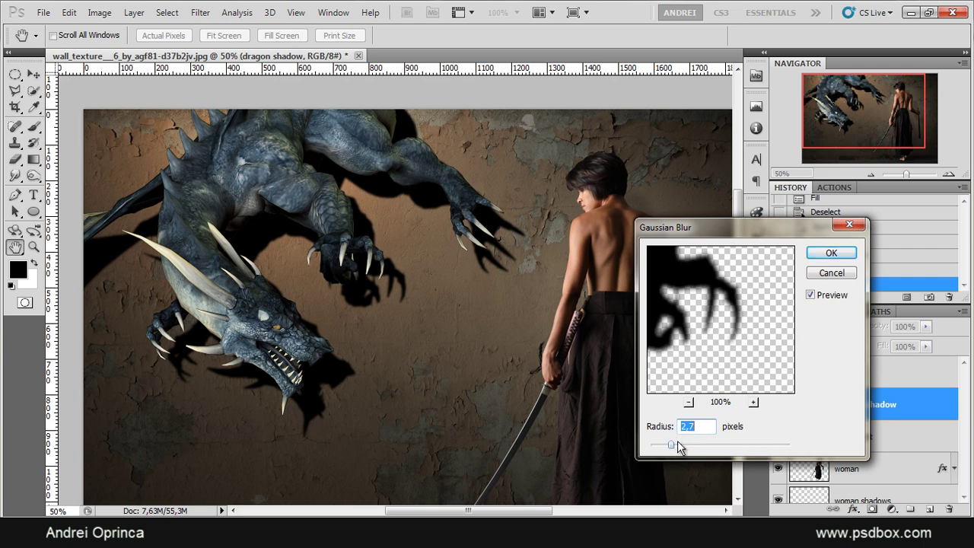
left_click_drag(673, 449, 701, 440)
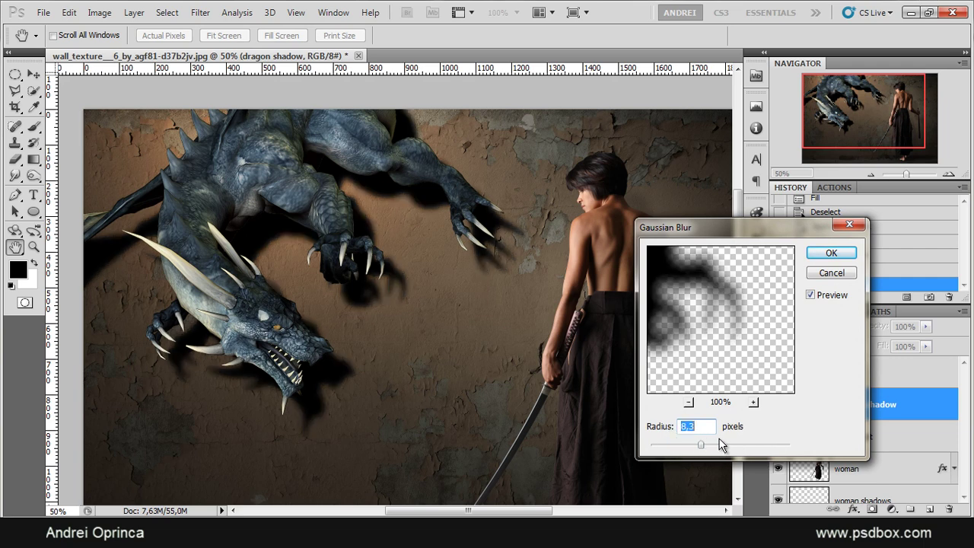
left_click(710, 446)
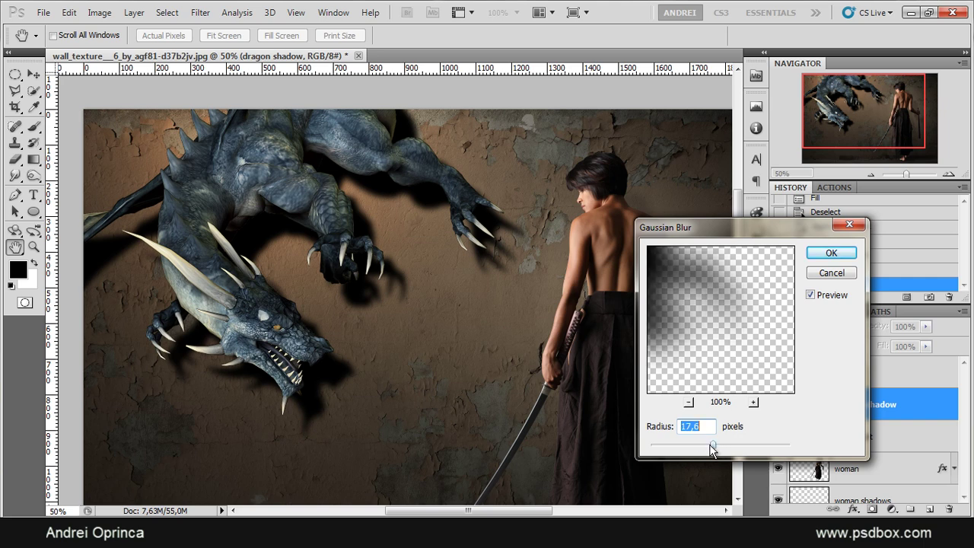
left_click_drag(710, 445, 698, 446)
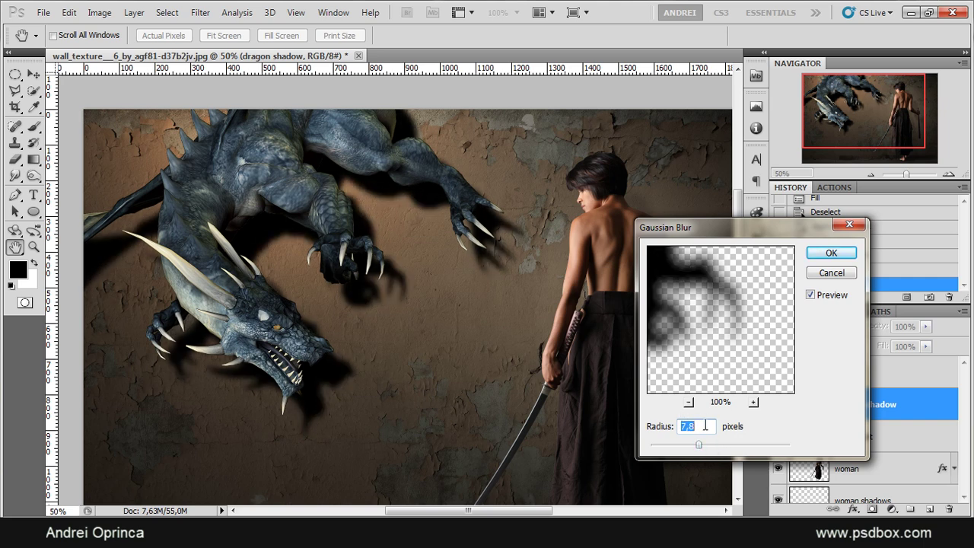
type("5")
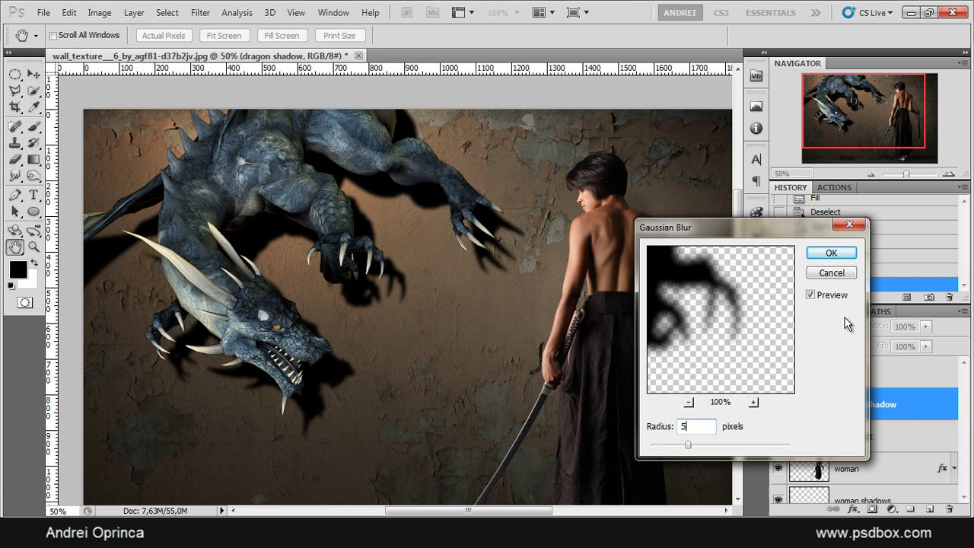
left_click(831, 253)
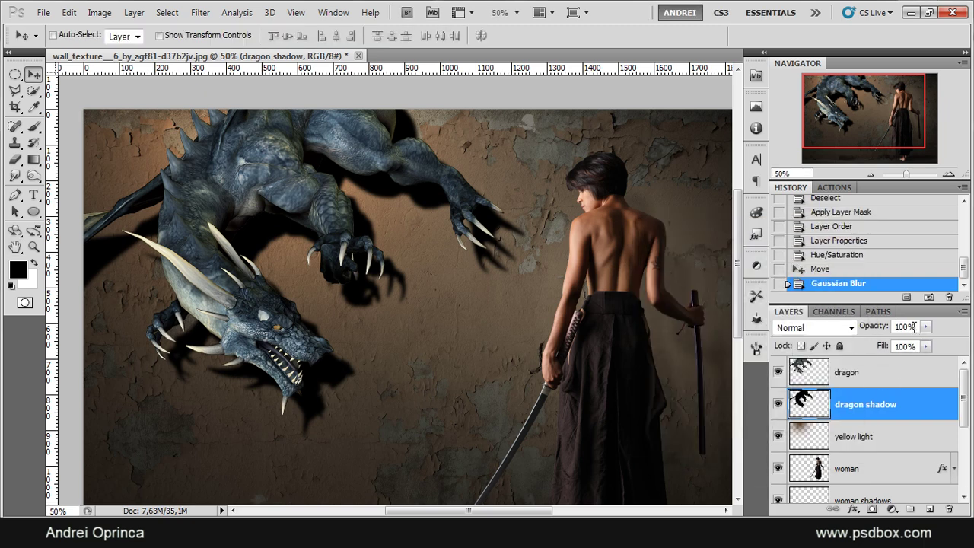
- Set the dragon shadow layer's opacity to 25% and repeat the Gaussian Blur on it
type("25")
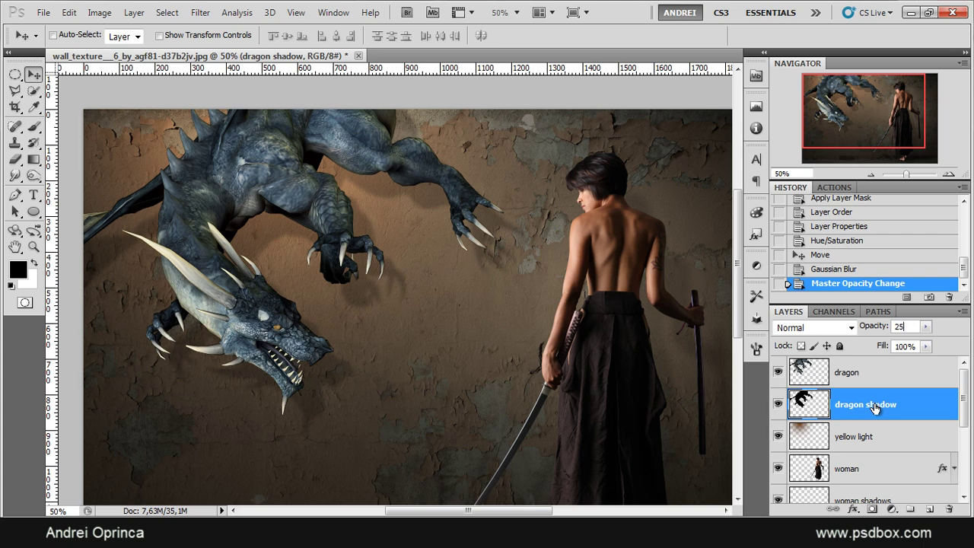
key("ctrl+f")
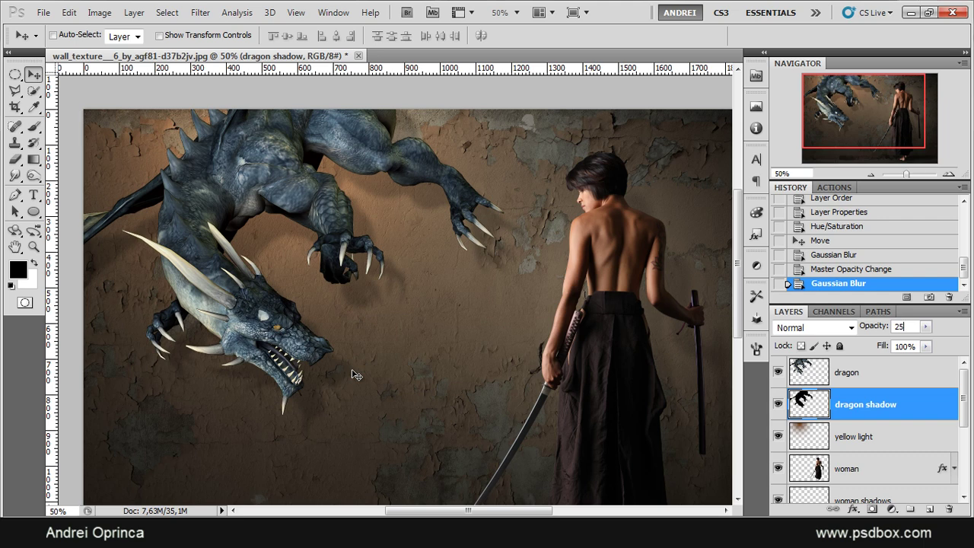
- Set the dragon shadow layer's opacity to 25% and shift the shadow slightly on the wall beside the dragon
key("Return")
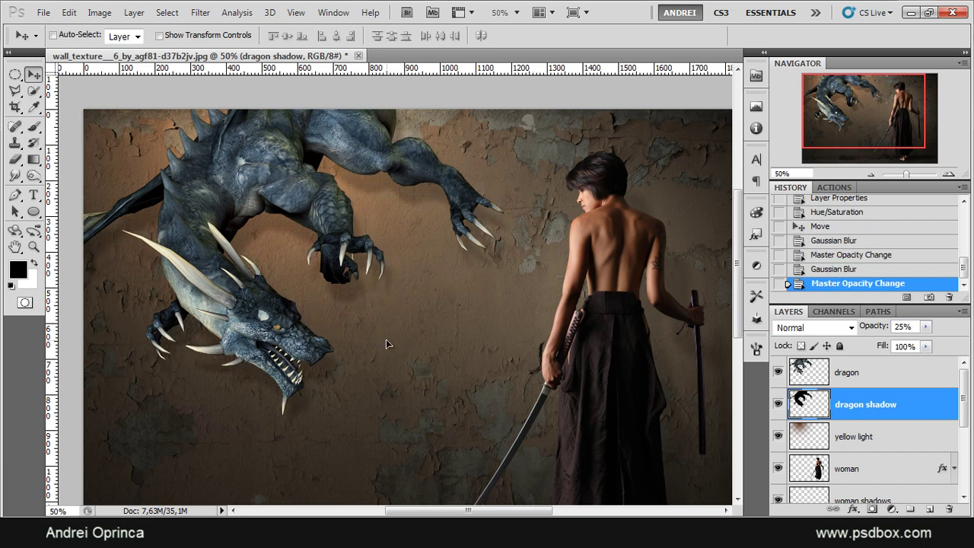
mouse_move(386, 341)
left_mouse_down()
mouse_move(384, 328)
mouse_move(402, 338)
left_mouse_up()
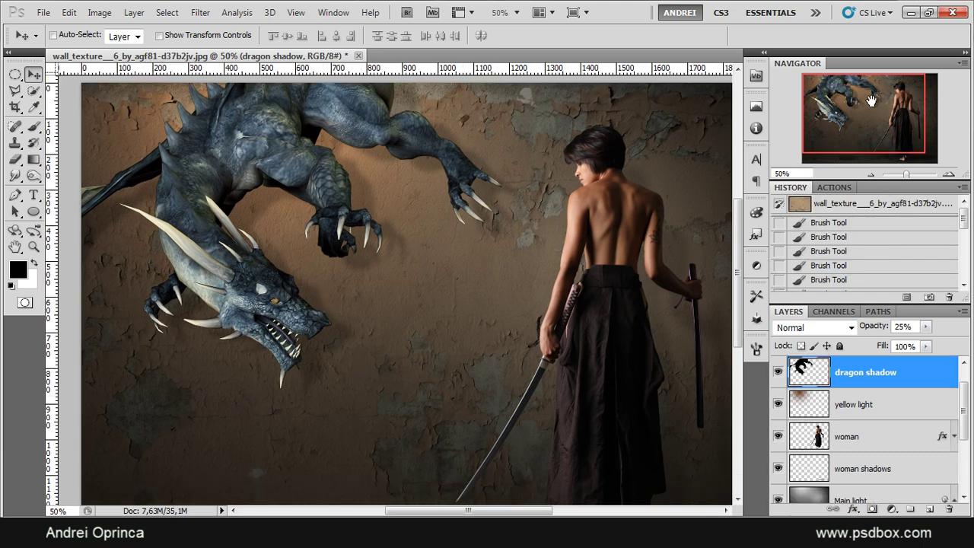
left_click_drag(871, 100, 876, 102)
left_click_drag(512, 319, 551, 336)
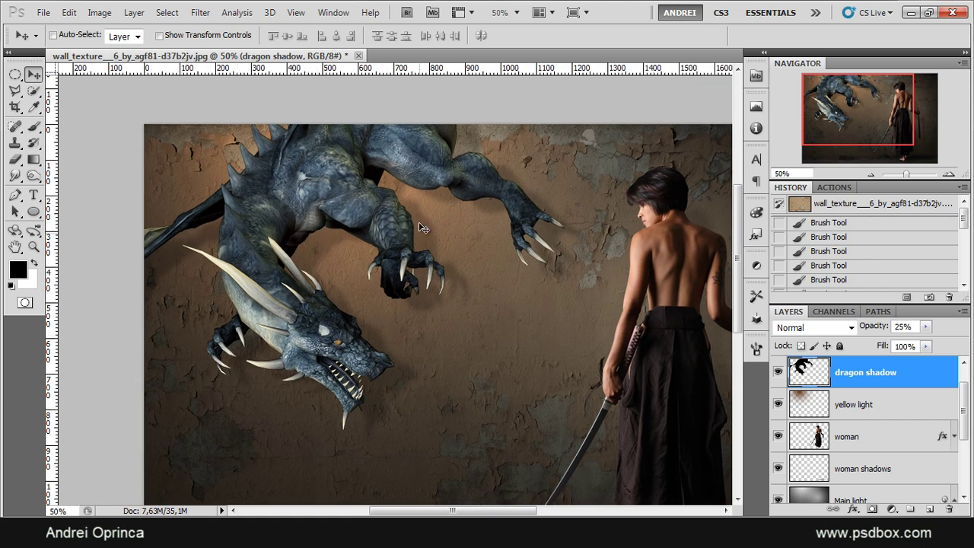
- Add a layer mask to the dragon shadow layer and paint out the shadow around the front legs with a soft 135 px black brush
left_click(872, 508)
key("b")
right_click(457, 259)
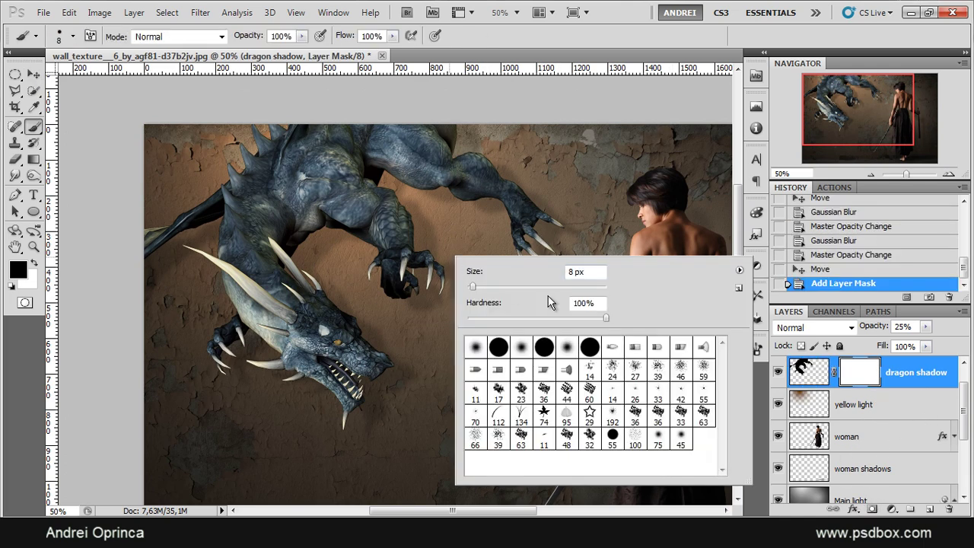
left_click_drag(526, 317, 463, 317)
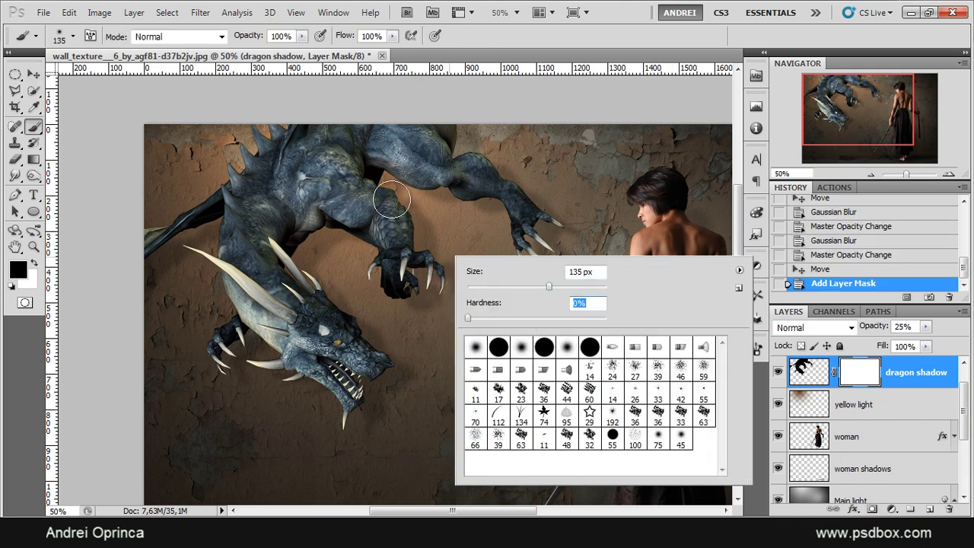
mouse_move(399, 206)
left_mouse_down()
mouse_move(418, 234)
mouse_move(421, 282)
mouse_move(465, 274)
mouse_move(468, 298)
mouse_move(427, 299)
mouse_move(379, 280)
mouse_move(419, 261)
left_mouse_up()
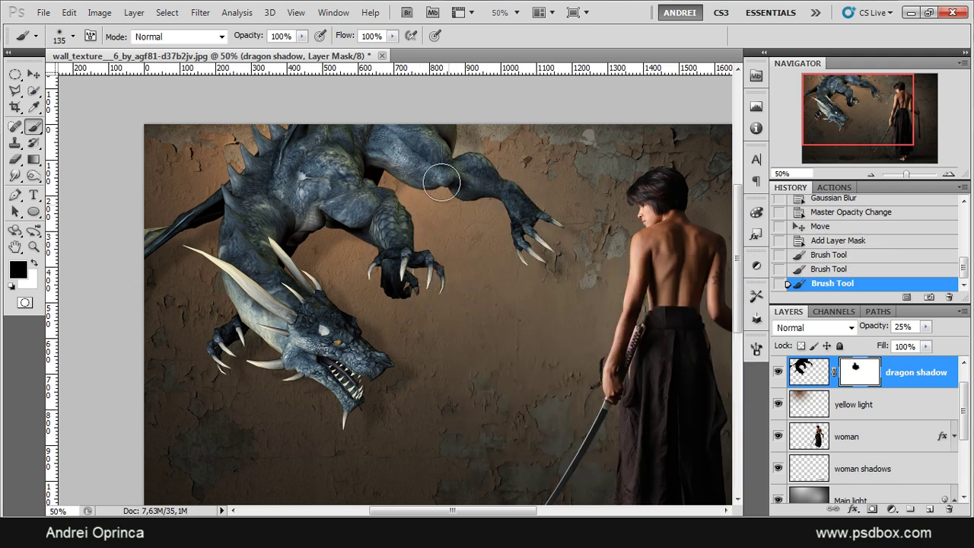
mouse_move(460, 146)
left_mouse_down()
mouse_move(481, 163)
mouse_move(491, 127)
left_mouse_up()
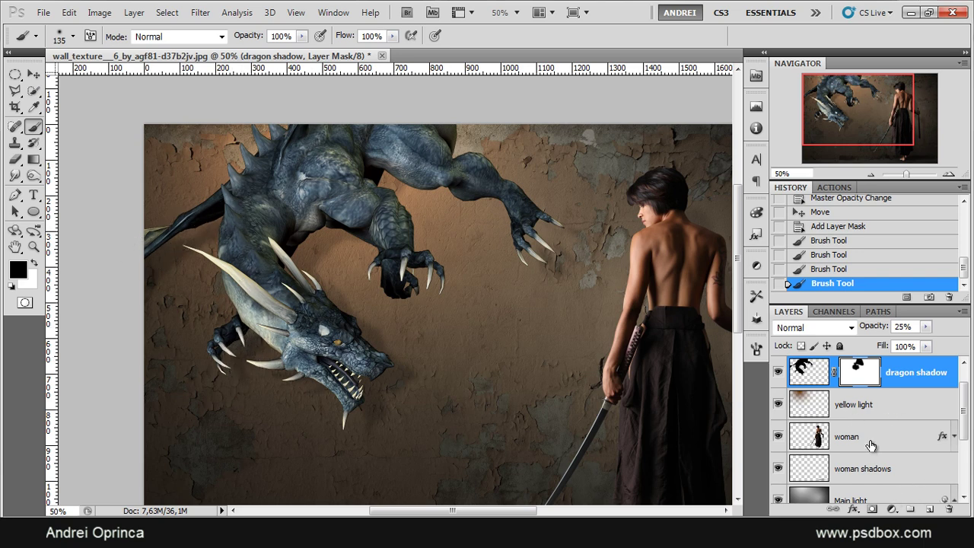
- Create a new layer above the dragon shadow layer and name it "dragon shadow 2"
left_click(924, 509)
double_click(844, 372)
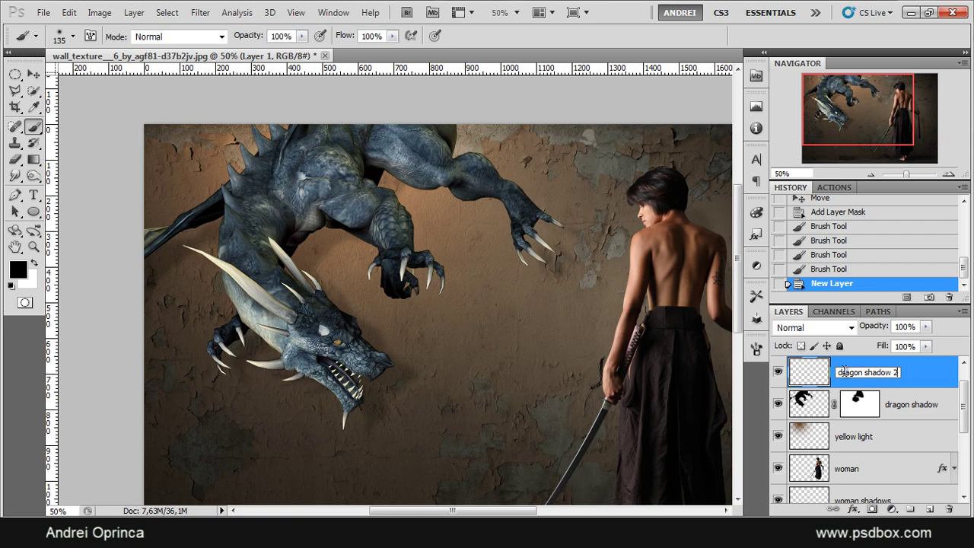
type("dragon shadow 2")
key("Return")
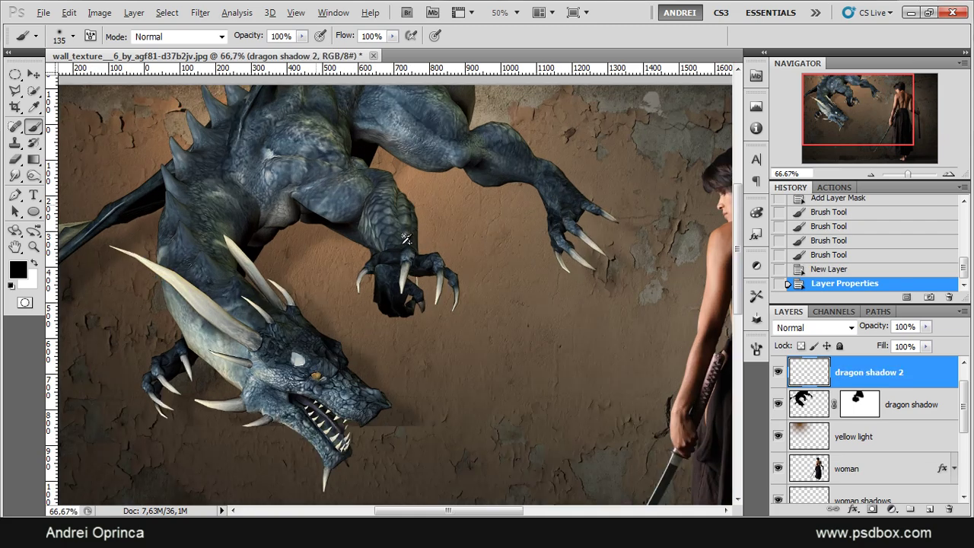
- Set the soft brush to 29% opacity and 26% flow for the dragon shadow 2 layer
scroll(413, 223, "up", 1)
right_click(488, 250)
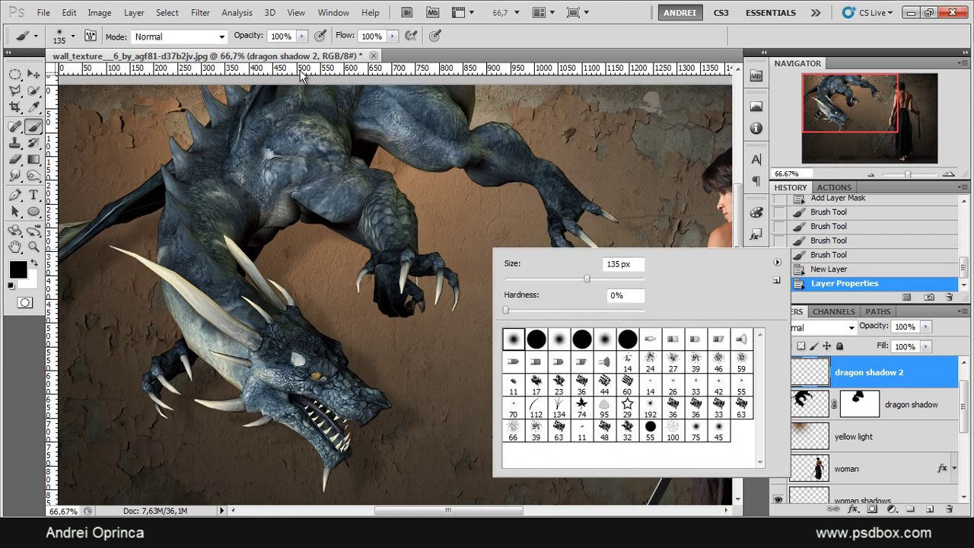
left_click(302, 36)
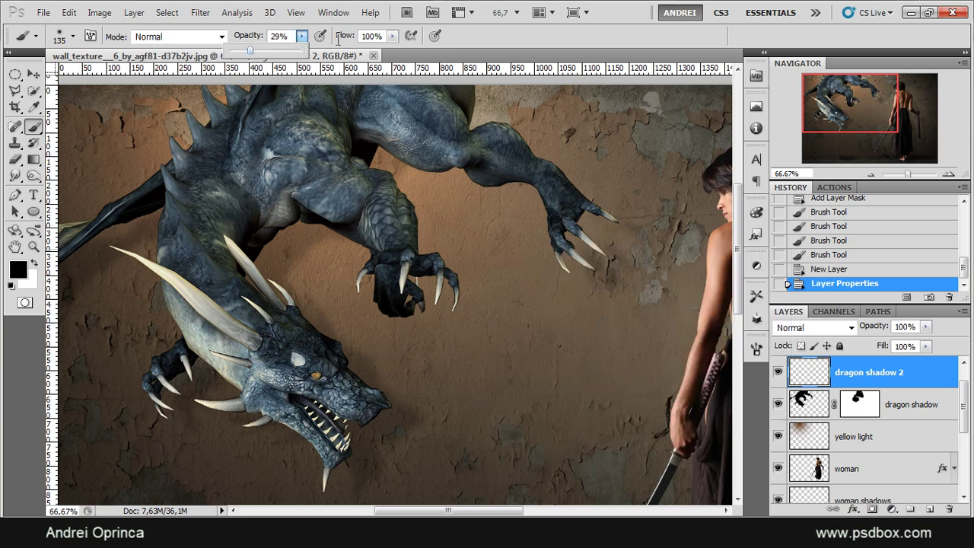
left_click(392, 37)
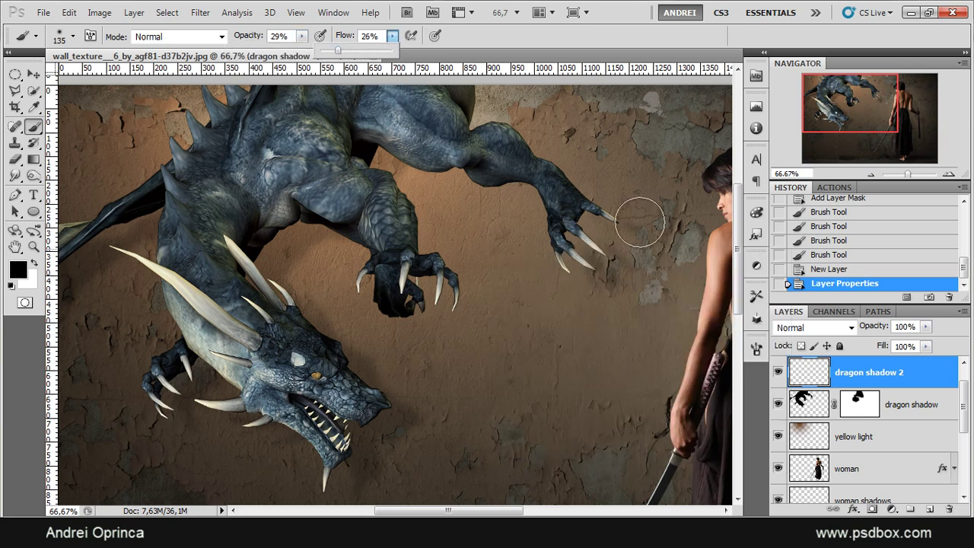
left_click(892, 372)
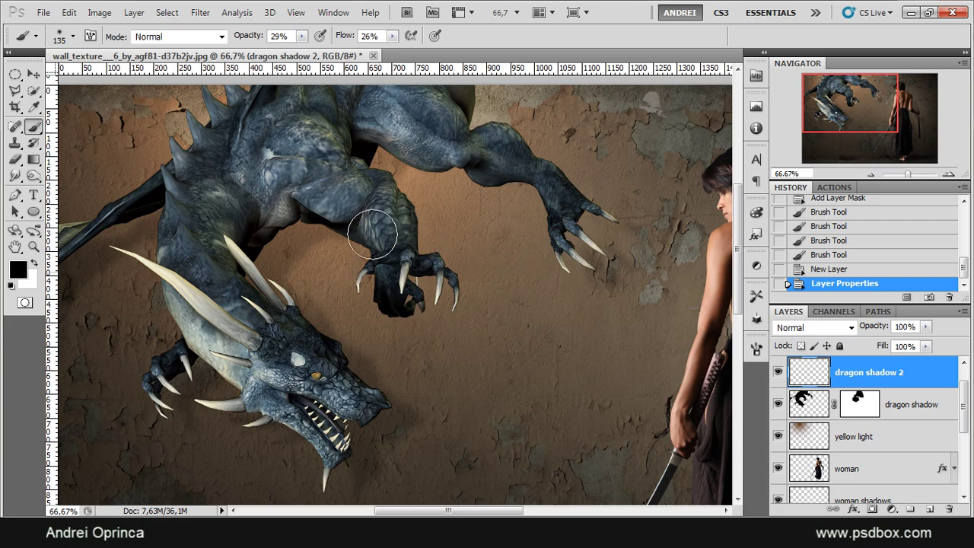
- Paint faint shadow around the dragon's nearer front claws on the dragon shadow 2 layer, reducing the brush to 69 px
left_click(403, 262)
key("ctrl+plus")
key("ctrl+plus")
right_click(540, 283)
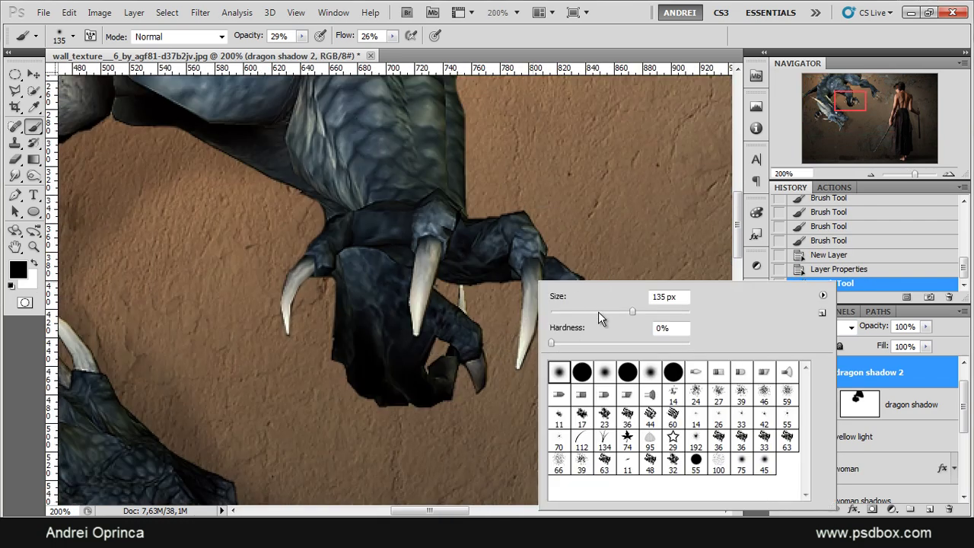
left_click(599, 313)
key("Return")
key("ctrl+minus")
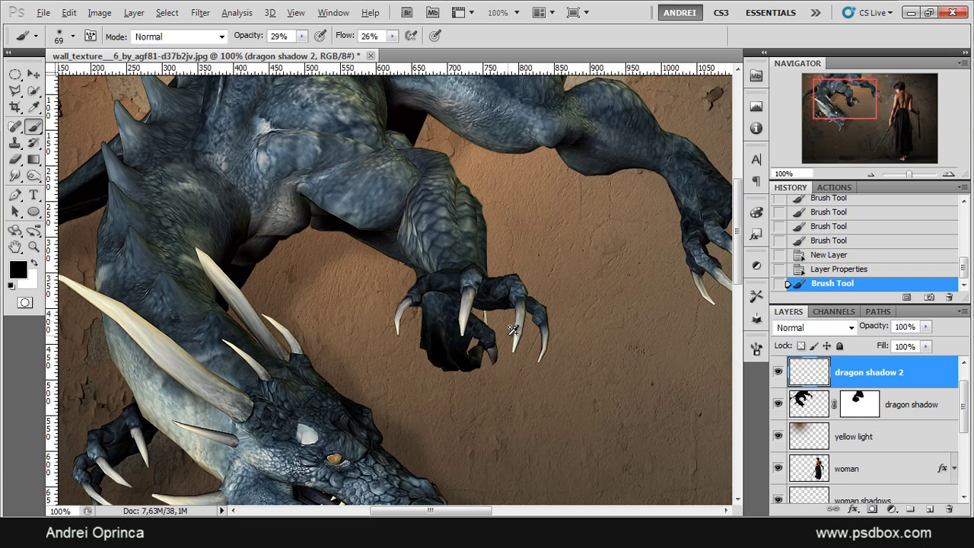
mouse_move(508, 335)
left_mouse_down()
mouse_move(473, 366)
mouse_move(435, 333)
mouse_move(419, 338)
mouse_move(424, 319)
mouse_move(465, 370)
mouse_move(496, 356)
left_mouse_up()
scroll(920, 408, "up", 1)
- Add a layer mask to the dragon layer and set the brush to 30 px with 100% opacity and flow
left_click(845, 374)
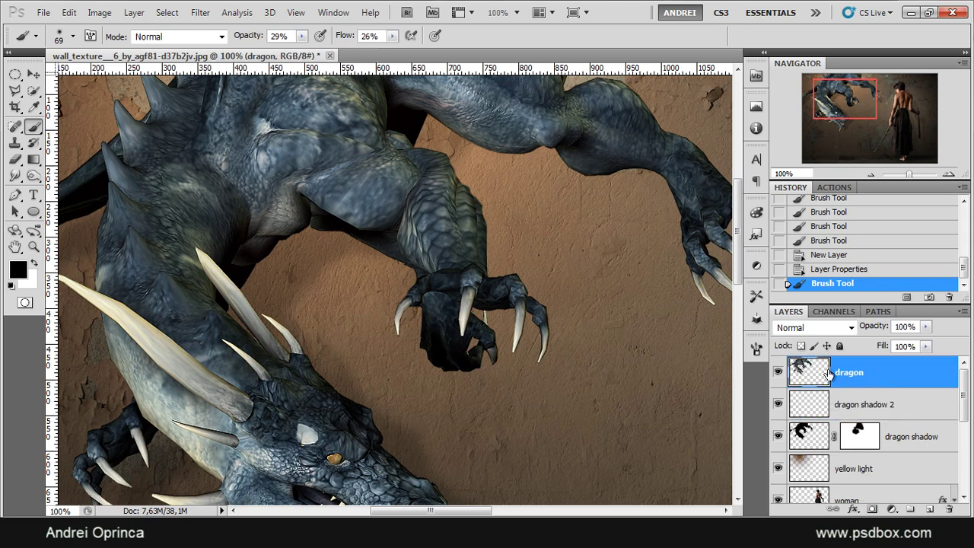
left_click(873, 509)
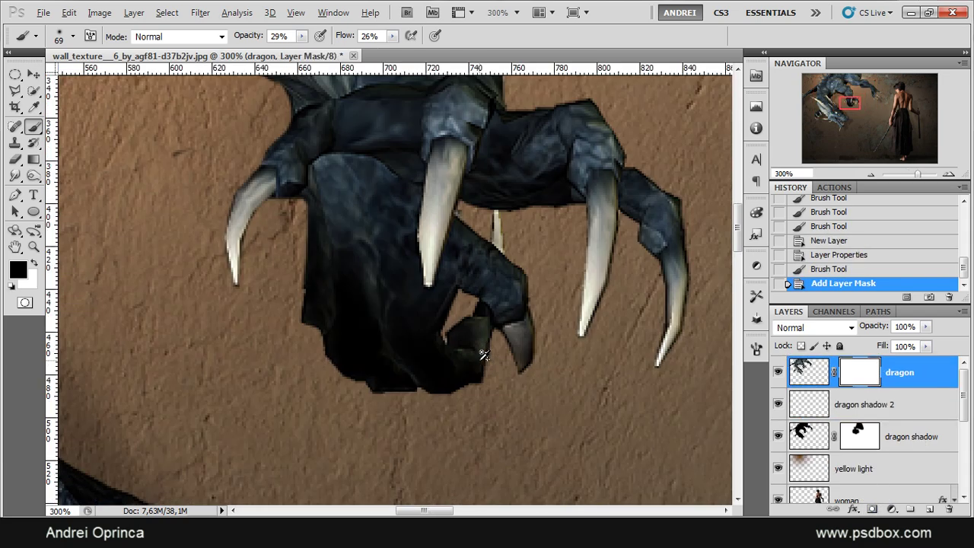
scroll(481, 359, "up", 2)
key("bracketleft")
key("bracketleft")
key("bracketleft")
key("0")
left_click(392, 36)
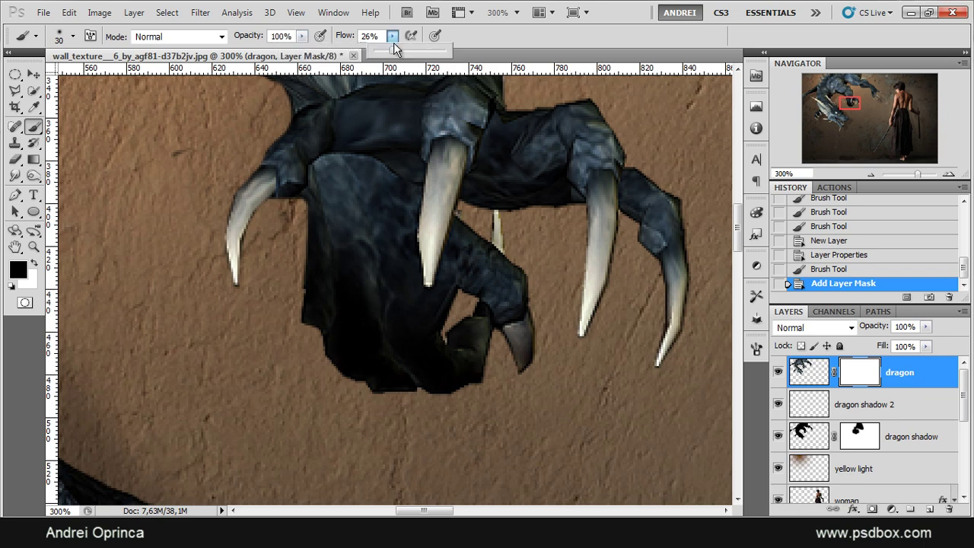
- Undo the soft mask stroke and mask out the curled rear finger of the nearer claw with a 21 px, 100% hard brush
mouse_move(506, 303)
left_mouse_down()
mouse_move(496, 230)
mouse_move(523, 257)
left_mouse_up()
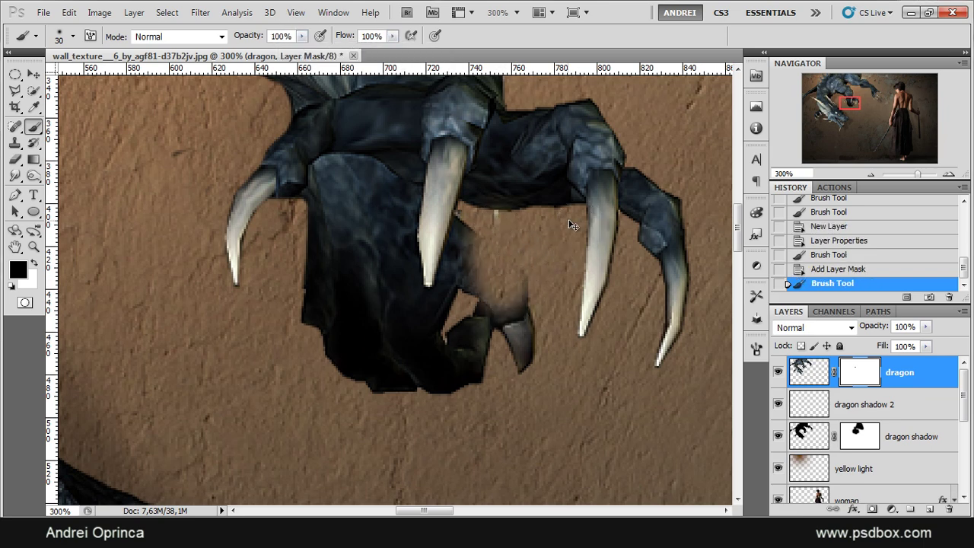
key("ctrl+z")
right_click(562, 224)
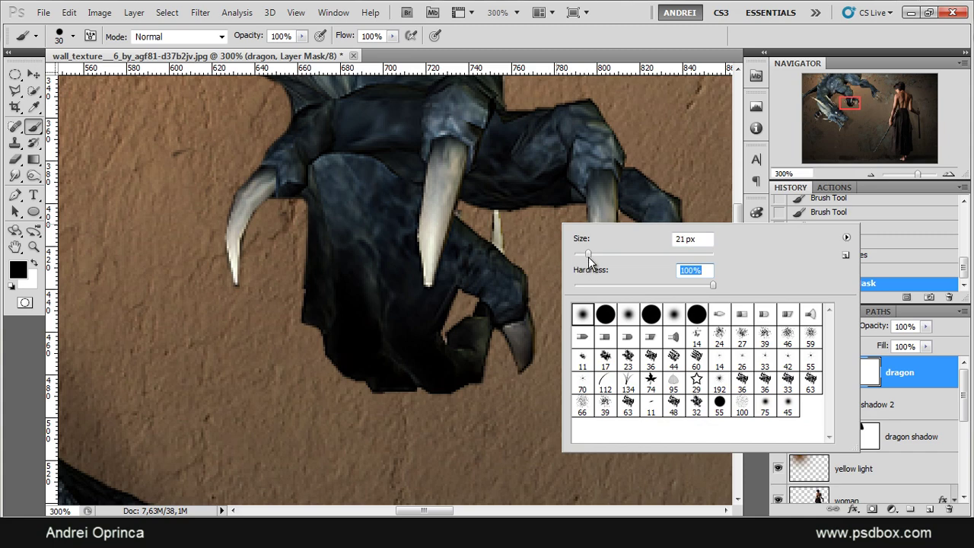
left_click_drag(588, 257, 588, 256)
left_click_drag(494, 232, 528, 338)
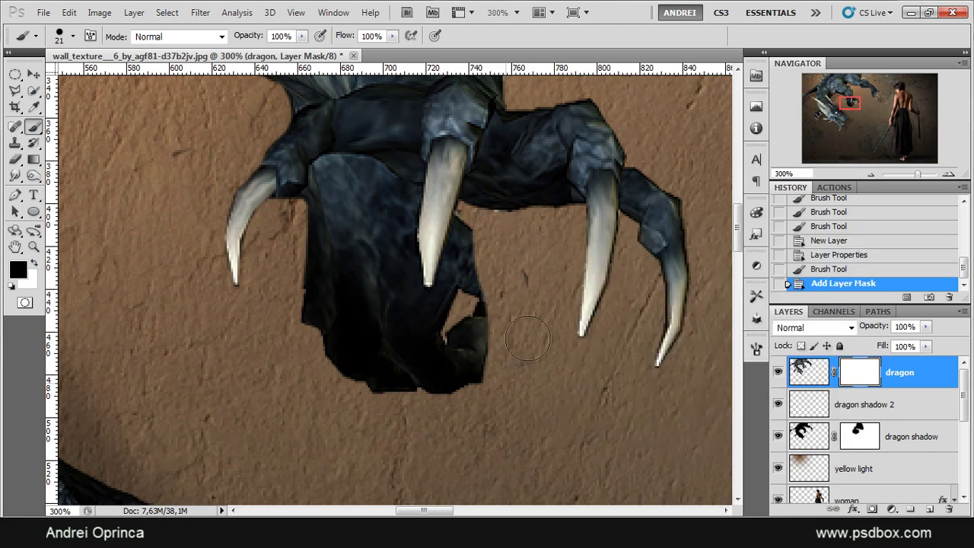
mouse_move(469, 376)
left_mouse_down()
mouse_move(472, 245)
mouse_move(482, 272)
left_mouse_up()
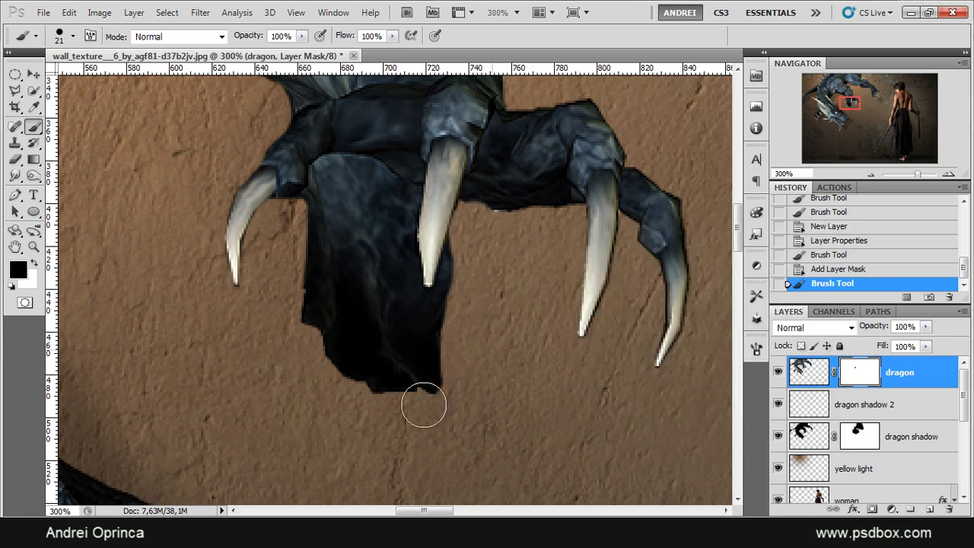
left_click(424, 407)
- Mask out the dark palm hanging beneath the dragon's nearer front claws on the dragon layer's mask
key("ctrl+minus")
key("ctrl+minus")
scroll(368, 173, "up", 1)
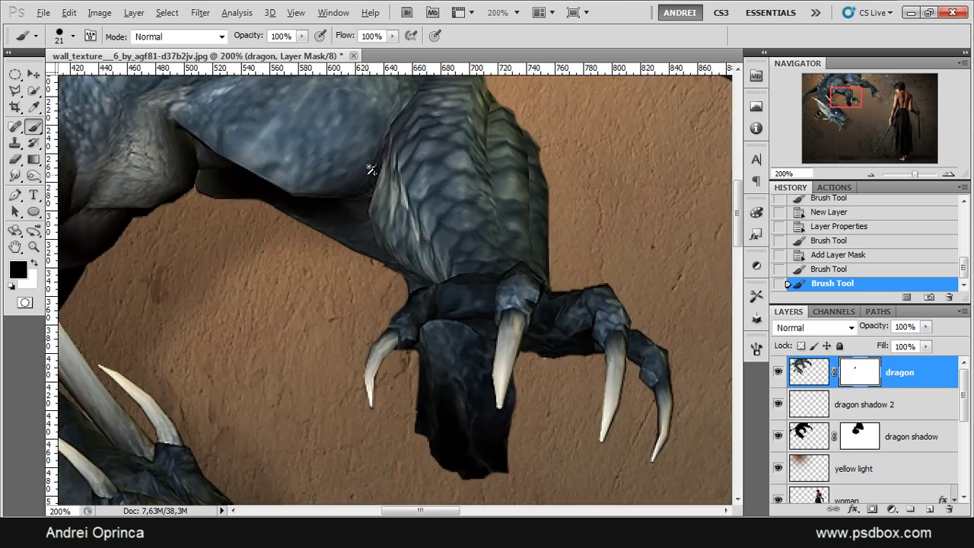
mouse_move(435, 335)
left_mouse_down()
mouse_move(424, 450)
mouse_move(491, 502)
mouse_move(443, 462)
mouse_move(446, 333)
mouse_move(471, 347)
mouse_move(461, 421)
mouse_move(501, 481)
mouse_move(535, 398)
mouse_move(535, 367)
mouse_move(504, 455)
mouse_move(478, 400)
mouse_move(452, 337)
left_mouse_up()
mouse_move(466, 421)
left_mouse_down()
mouse_move(496, 476)
mouse_move(502, 443)
left_mouse_up()
left_click(504, 446)
- Mask away the dark remnants around the middle claw with a hard 9 px brush
scroll(510, 434, "up", 2)
key("bracketleft")
key("bracketleft")
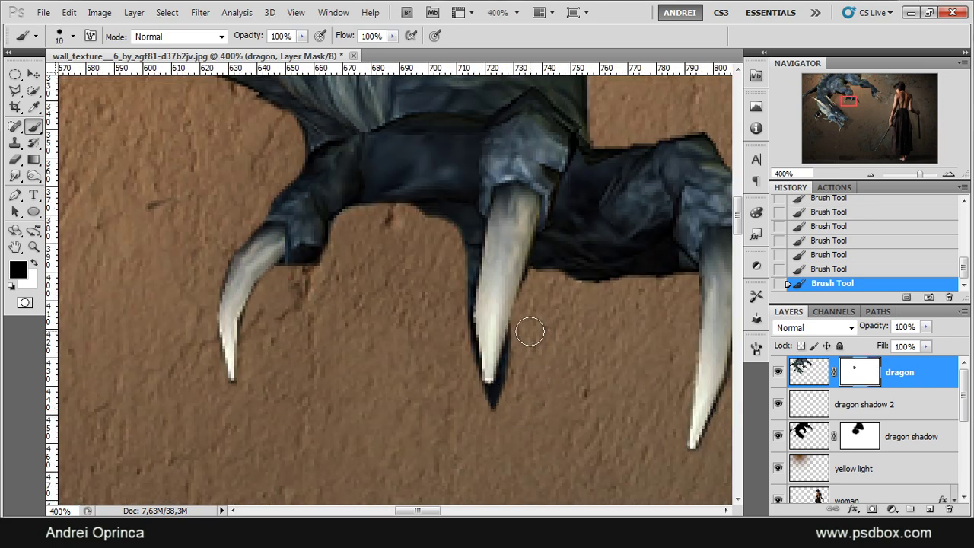
key("bracketleft")
left_click_drag(520, 337, 482, 431)
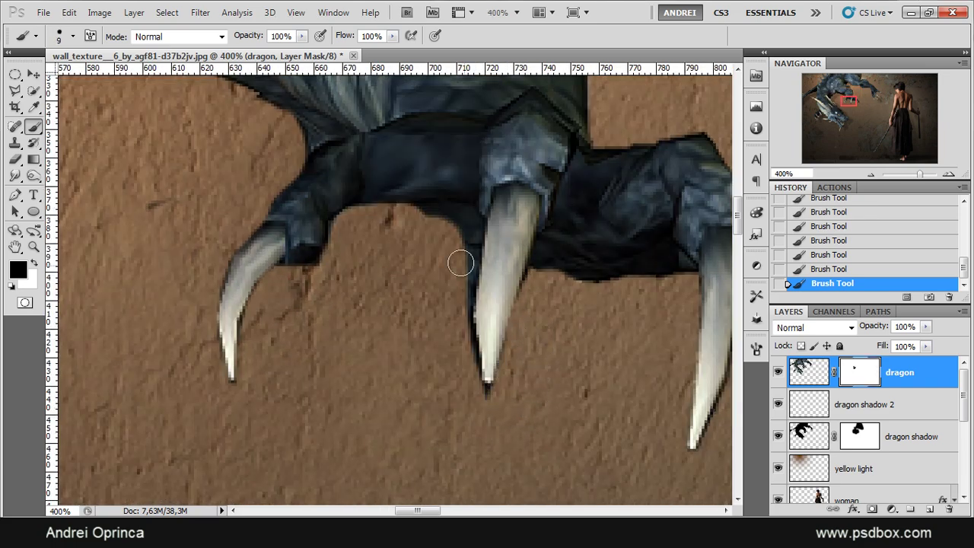
mouse_move(416, 216)
left_mouse_down()
mouse_move(471, 225)
mouse_move(463, 353)
mouse_move(470, 402)
mouse_move(496, 408)
mouse_move(464, 342)
left_mouse_up()
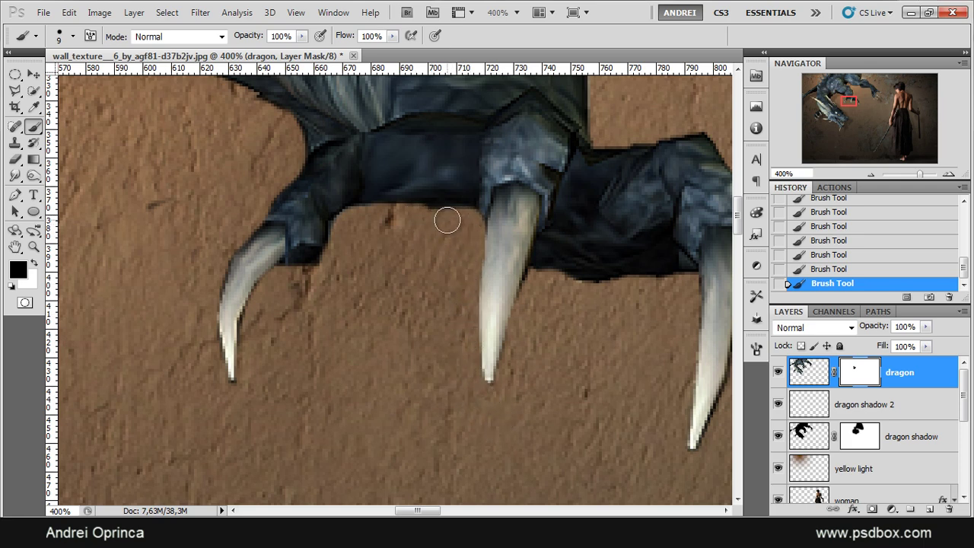
- Select the dragon shadow 2 layer and set the brush to 131 px, 0% hardness, 20% opacity and 20% flow
scroll(570, 364, "down", 5)
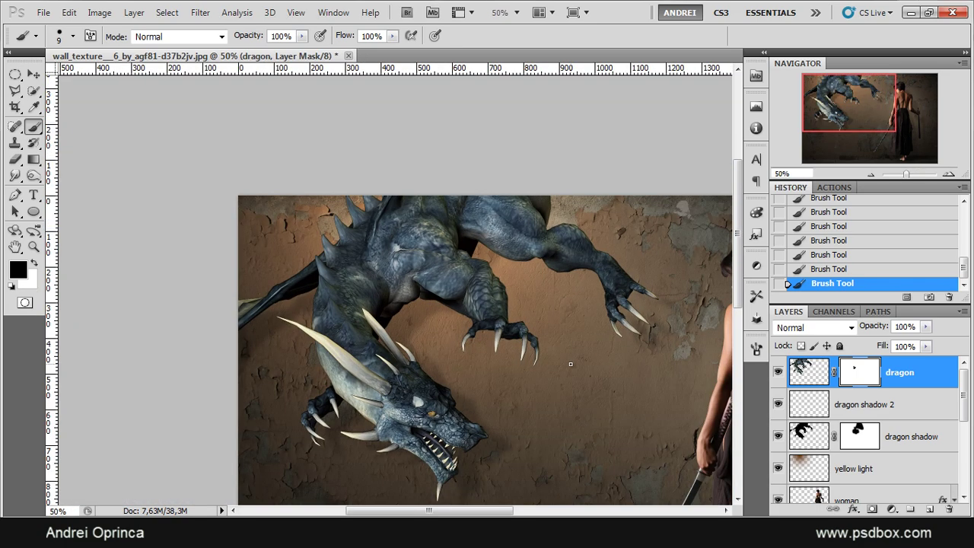
scroll(570, 364, "up", 1)
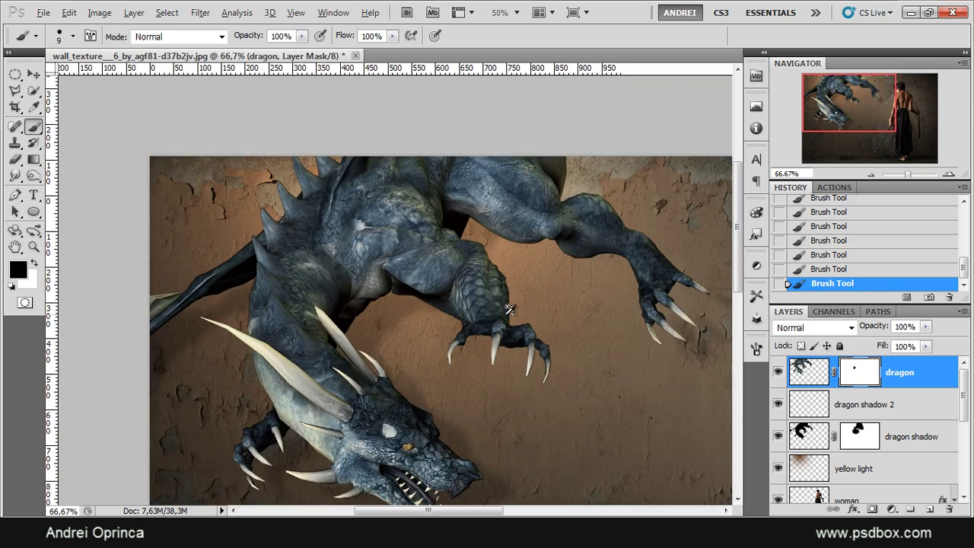
left_click(883, 409)
left_click_drag(590, 332, 537, 299)
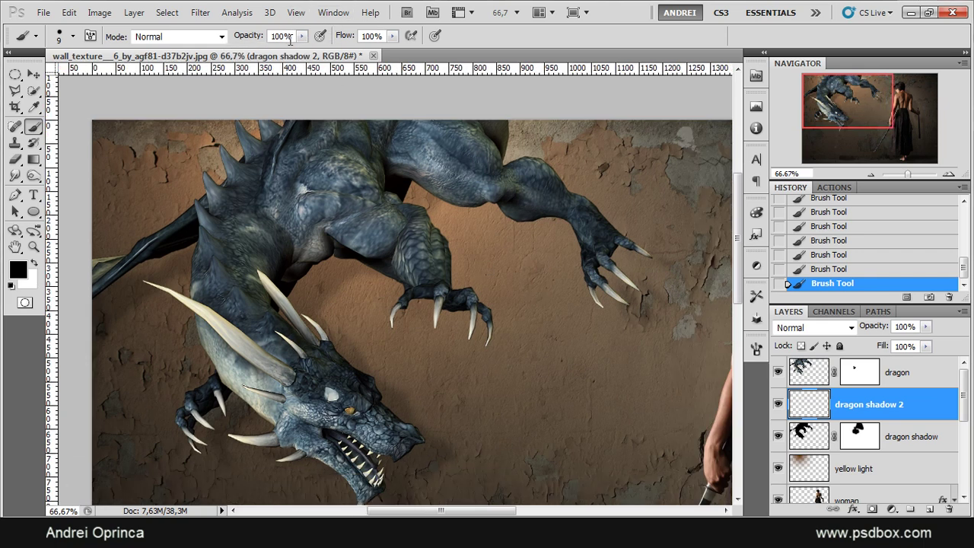
type("20")
right_click(563, 284)
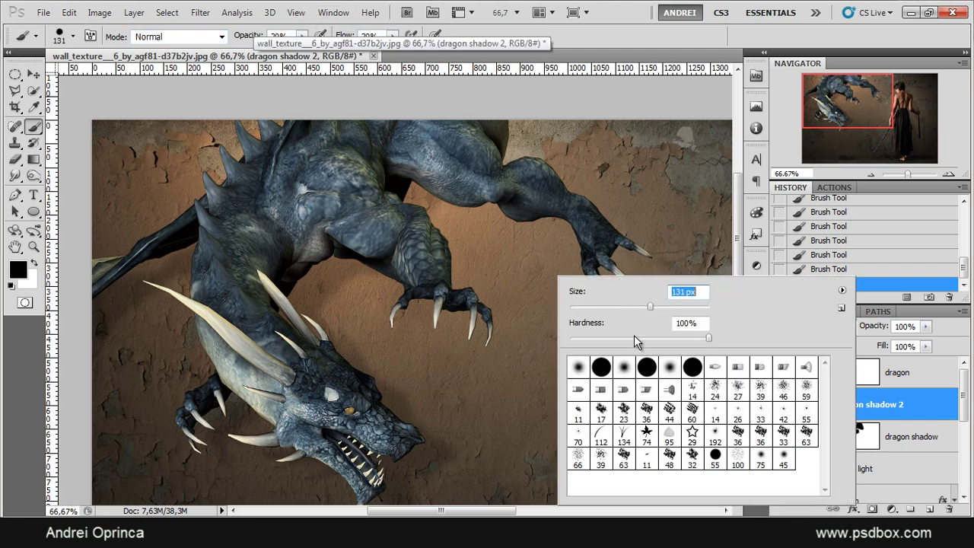
left_click_drag(634, 337, 528, 336)
left_click(906, 412)
- Paint soft shadow around the nearer front claw and forearm with a 55 px brush on the dragon shadow 2 layer
scroll(440, 291, "up", 1)
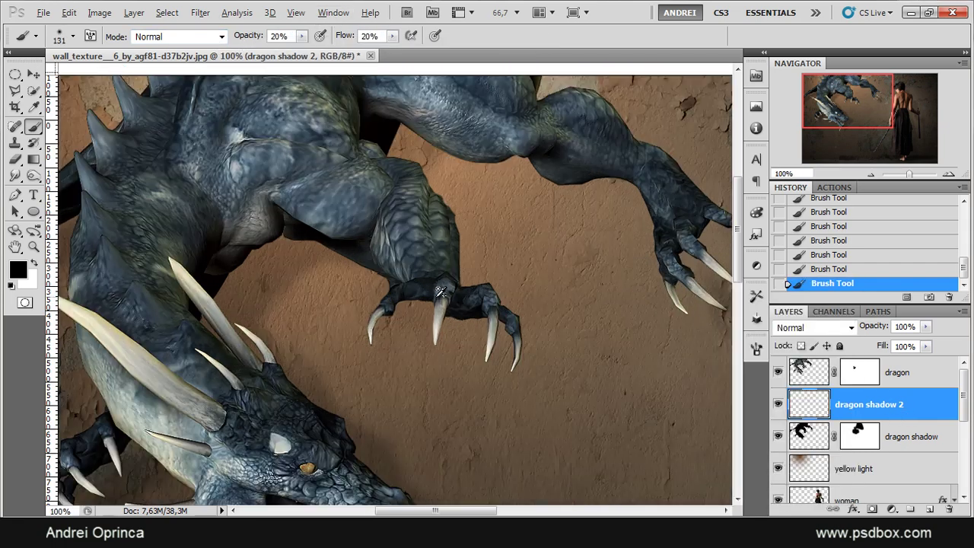
scroll(440, 292, "up", 1)
right_click(562, 302)
left_click(593, 313)
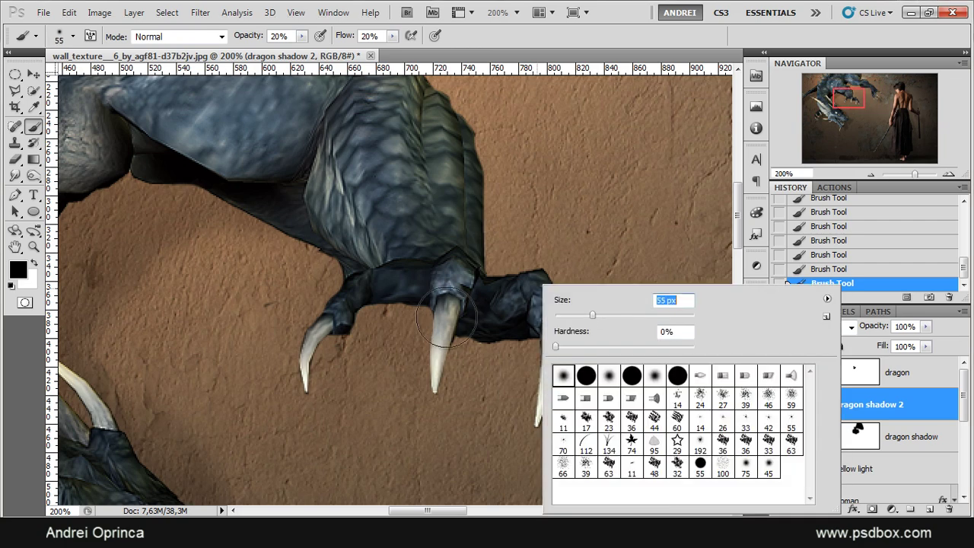
left_click(457, 307)
left_click_drag(456, 188, 473, 248)
- Paint finer shadow along the nearer claws and foreleg with a soft 33 px brush
scroll(528, 271, "down", 2)
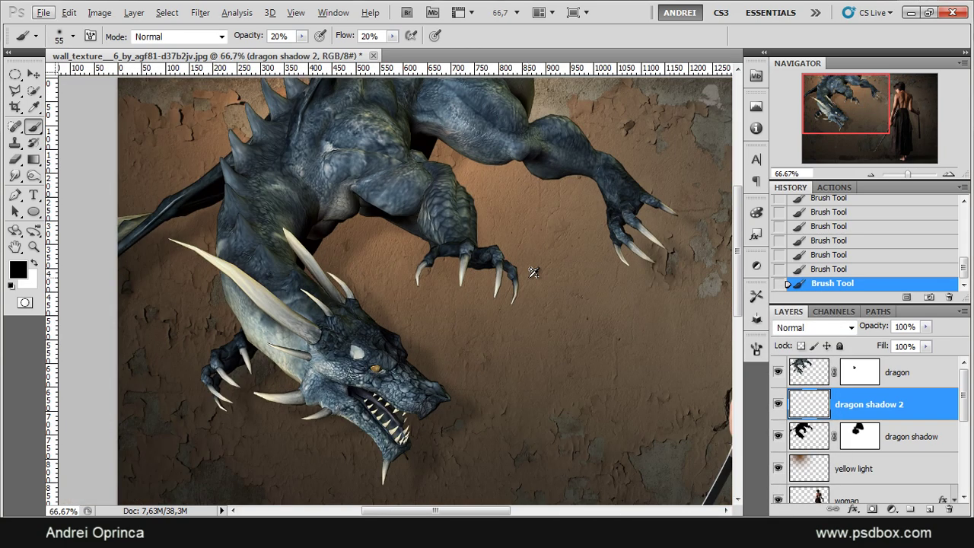
right_click(531, 274)
left_click(573, 308)
left_click(503, 294)
mouse_move(494, 266)
left_mouse_down()
mouse_move(461, 186)
mouse_move(460, 205)
left_mouse_up()
- Enlarge the soft brush to 90 px and paint shadow on the wall beneath the dragon's farther foreleg
right_click(486, 161)
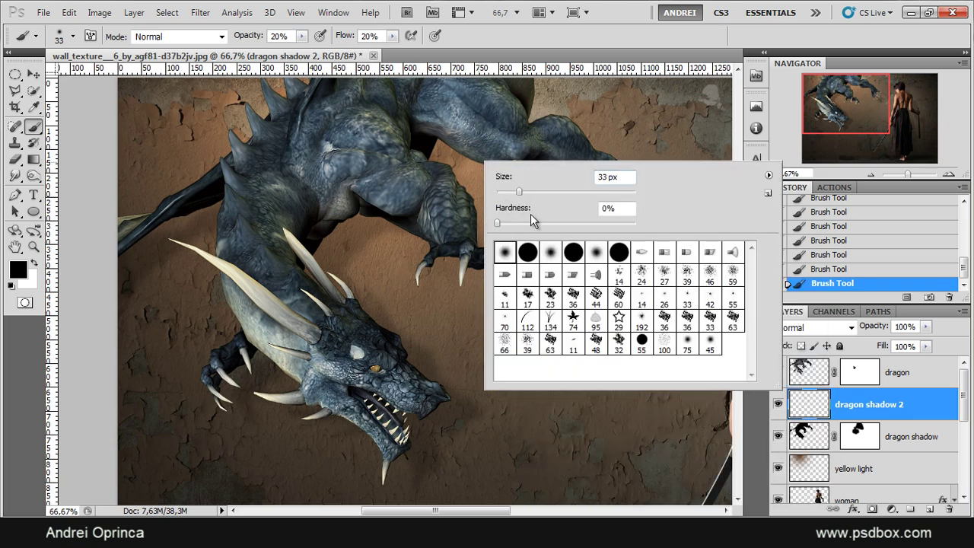
left_click(468, 137)
left_click_drag(470, 115, 450, 131)
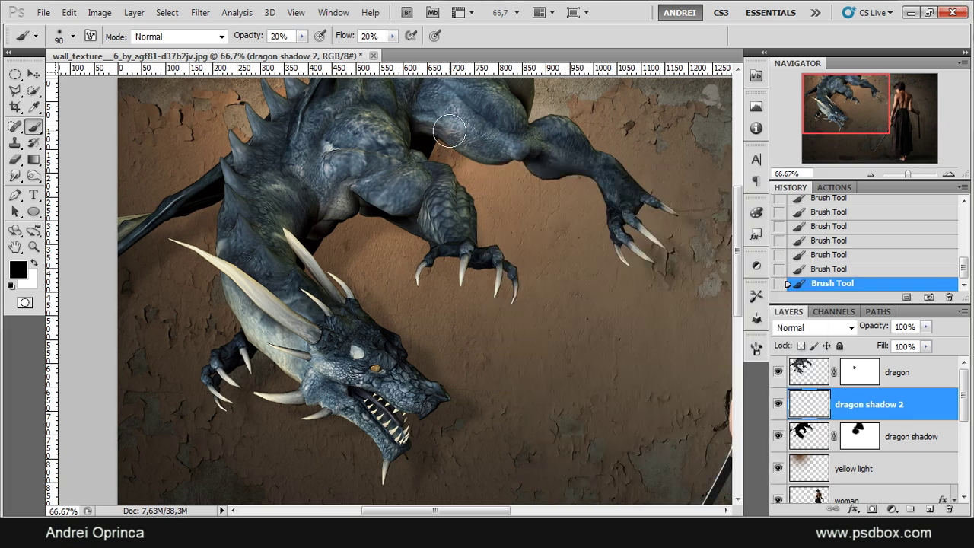
- Paint wall shadow beside the farther foreleg's claws on the dragon shadow 2 layer, and reduce the soft brush to 19 px
mouse_move(608, 189)
left_mouse_down()
mouse_move(655, 270)
mouse_move(646, 230)
left_mouse_up()
key("alt+bracketleft")
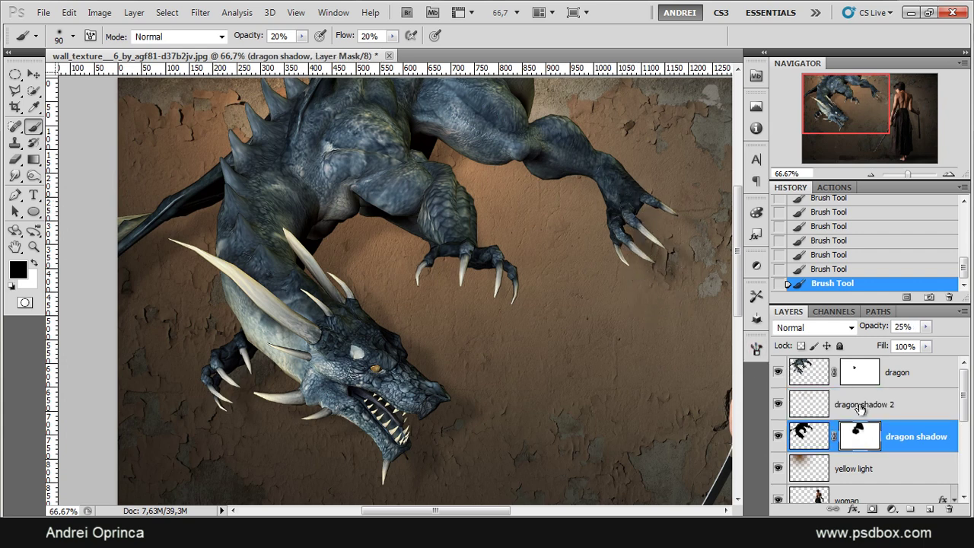
left_click(860, 409)
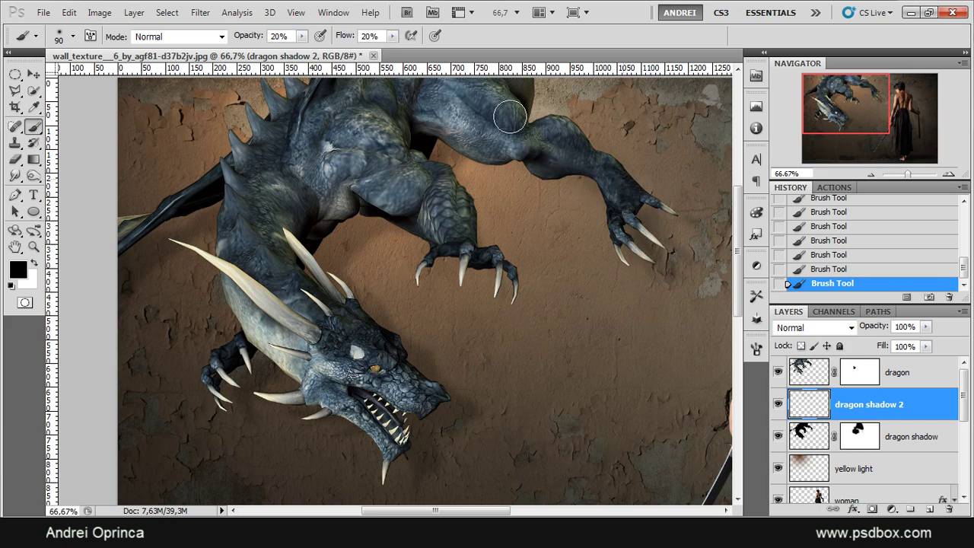
left_click_drag(607, 248, 586, 322)
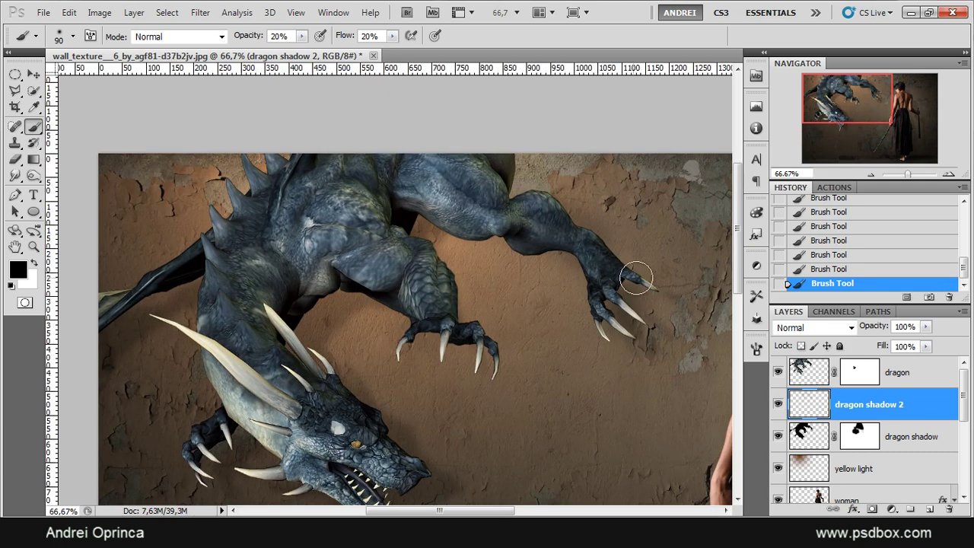
scroll(615, 237, "up", 2)
right_click(626, 233)
left_click(652, 267)
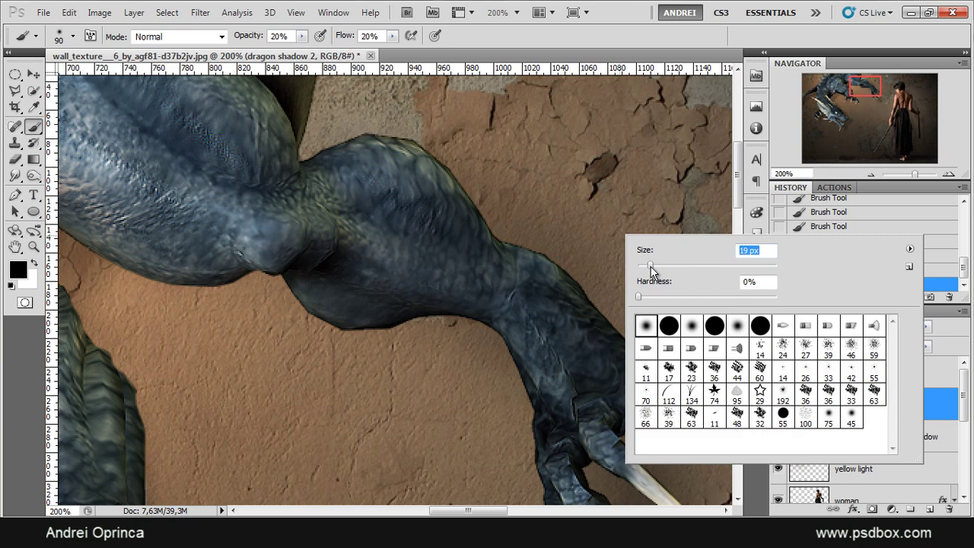
key("Return")
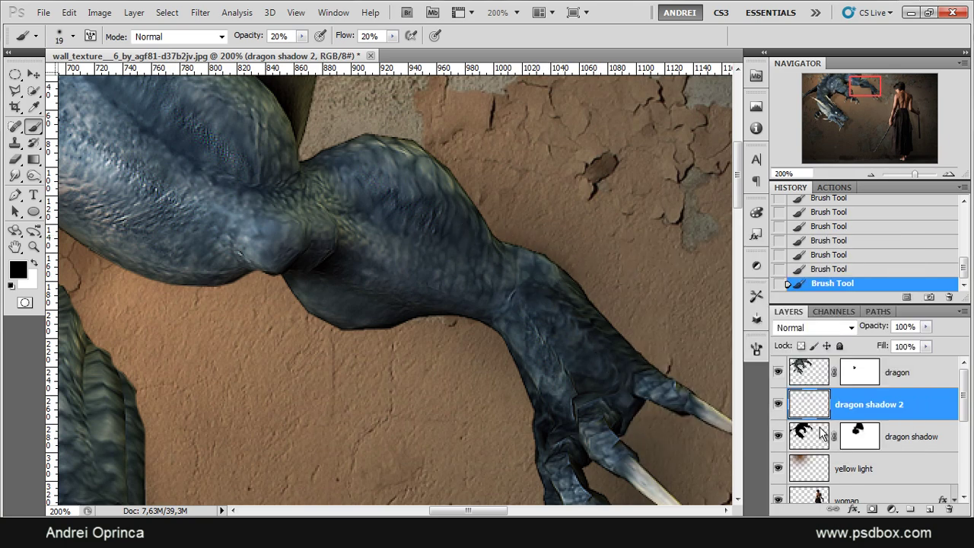
- Compare the shadows with dragon shadow 2 hidden and the dragon shadow mask disabled, restoring both settings
scroll(455, 271, "down", 2)
left_click(778, 405)
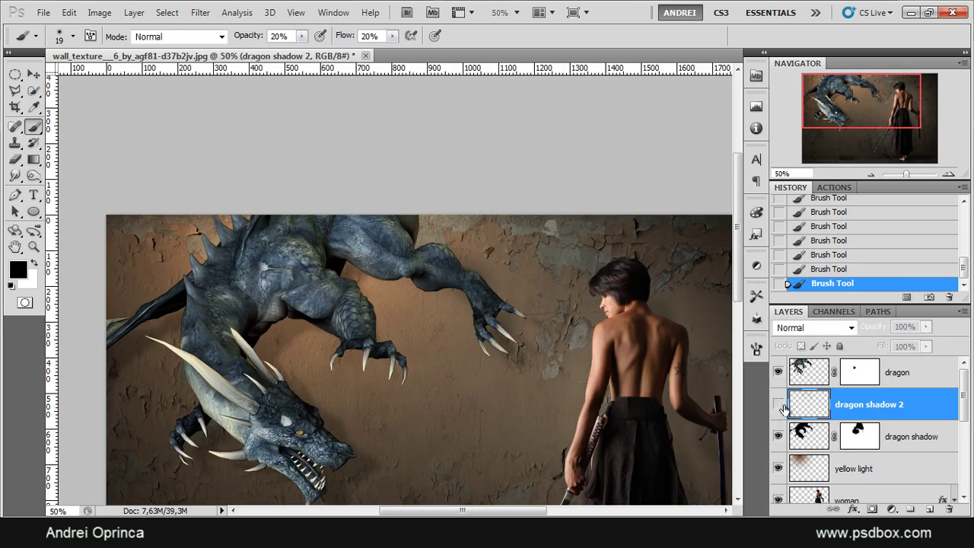
left_click(861, 437, "shift")
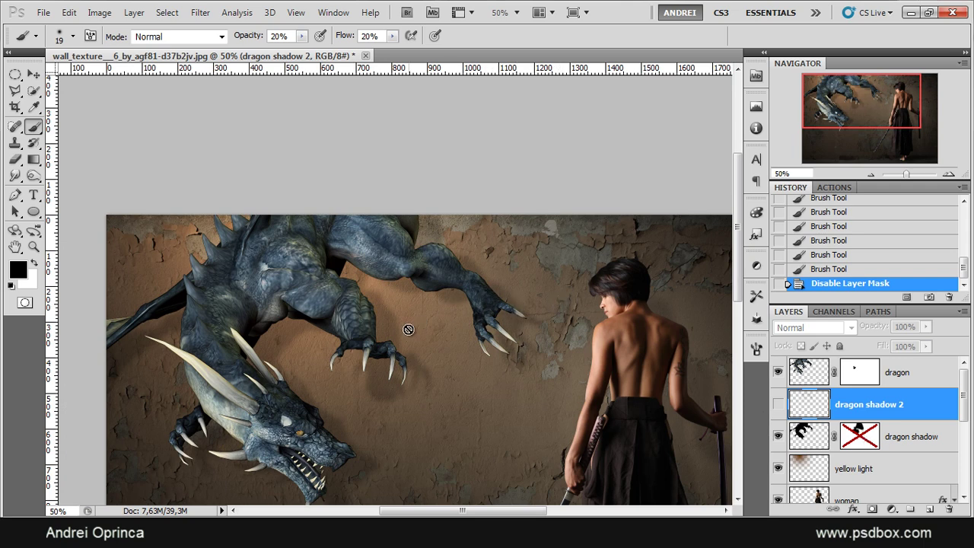
scroll(388, 377, "up", 1)
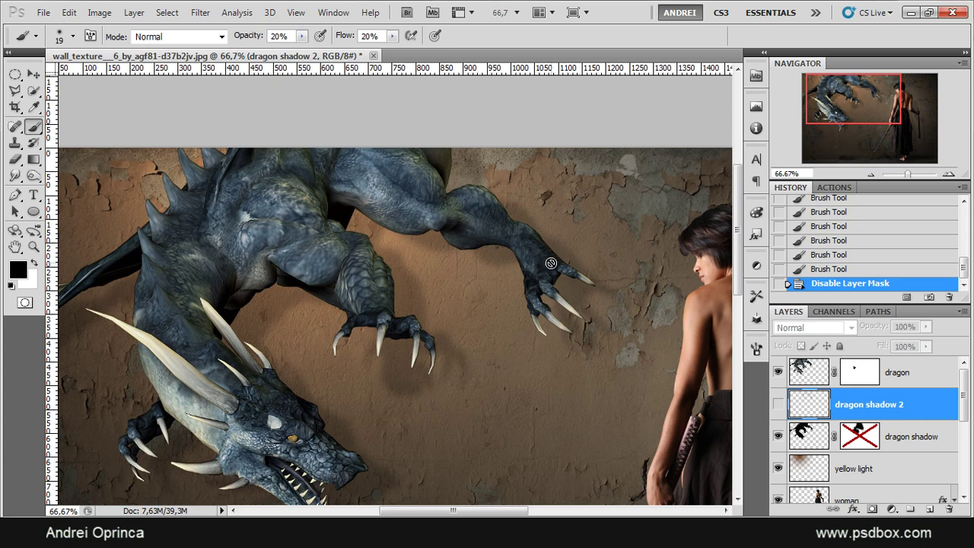
left_click(857, 440, "shift")
left_click(778, 404)
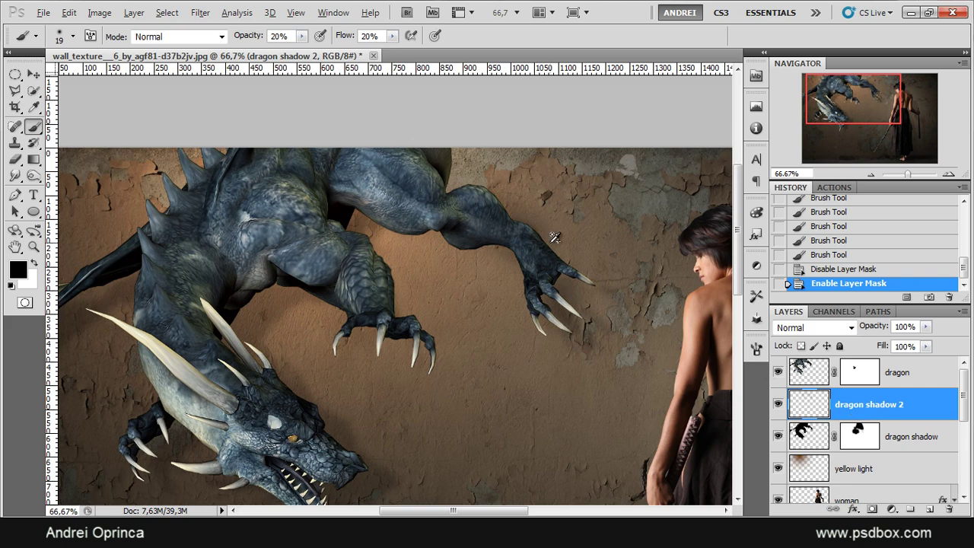
- Erase excess shadow around the tips of the farther foreleg's claws using a 112 px eraser at 100% hardness
scroll(555, 238, "up", 2)
left_click_drag(632, 421, 561, 289)
key("e")
right_click(595, 316)
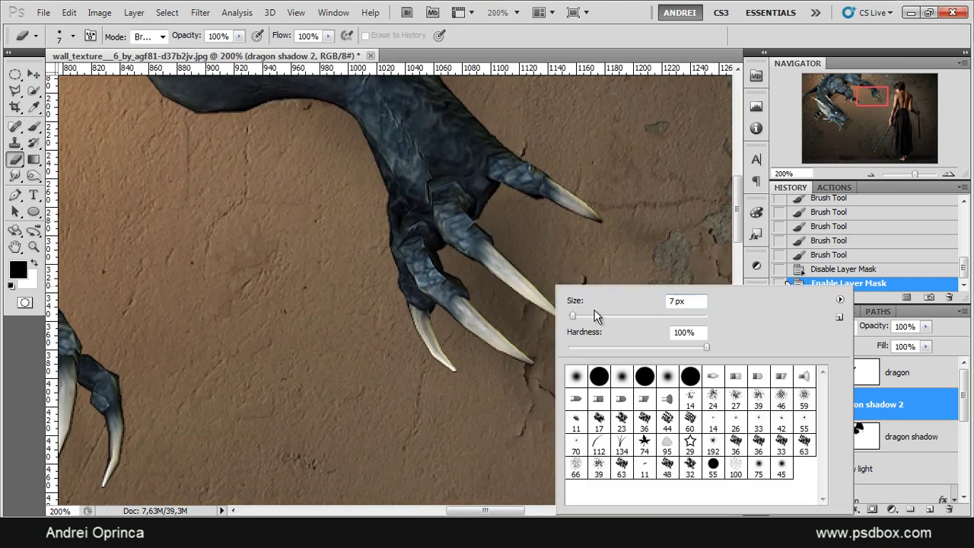
left_click_drag(626, 316, 630, 316)
mouse_move(533, 273)
left_mouse_down()
mouse_move(475, 322)
mouse_move(489, 383)
mouse_move(565, 355)
left_mouse_up()
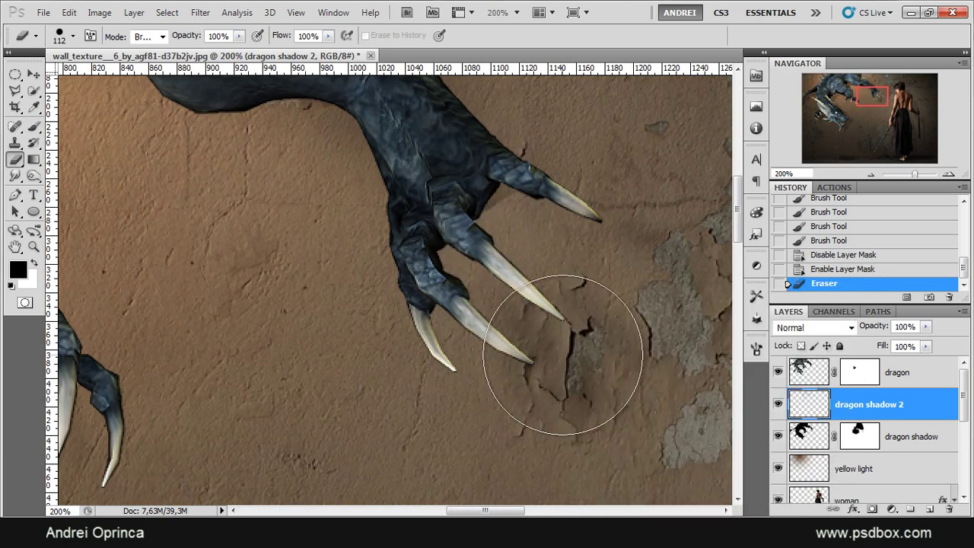
- Paint fine shadow between the farther foreleg's claws and along its wrist with the soft 19 px brush
key("b")
left_click(454, 222)
left_click(446, 258)
mouse_move(525, 222)
left_mouse_down()
mouse_move(468, 222)
mouse_move(546, 397)
left_mouse_up()
left_click(468, 221)
left_click(460, 227)
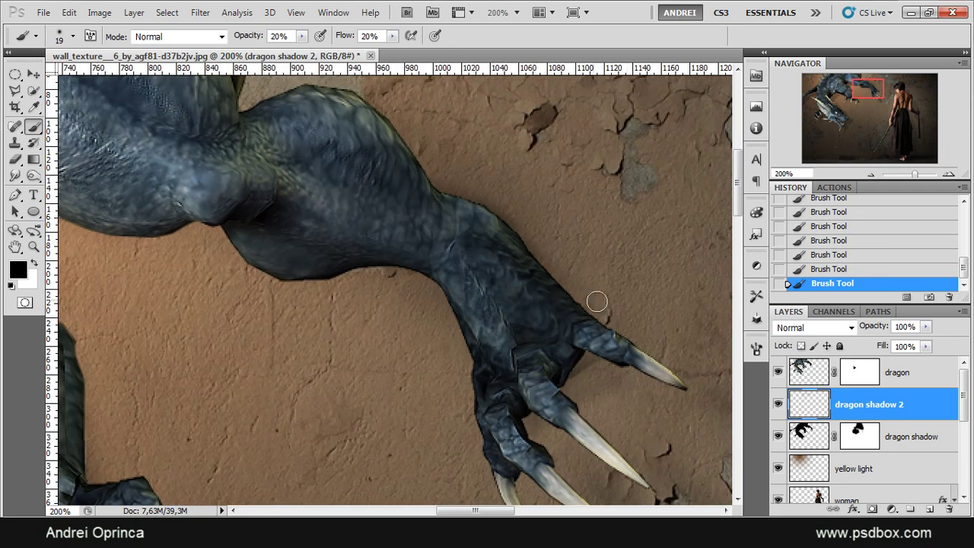
- Paint soft shadow beneath the farther foreleg, under the dragon's chest and beside its neck with a 58 px brush
scroll(578, 359, "down", 1, "alt")
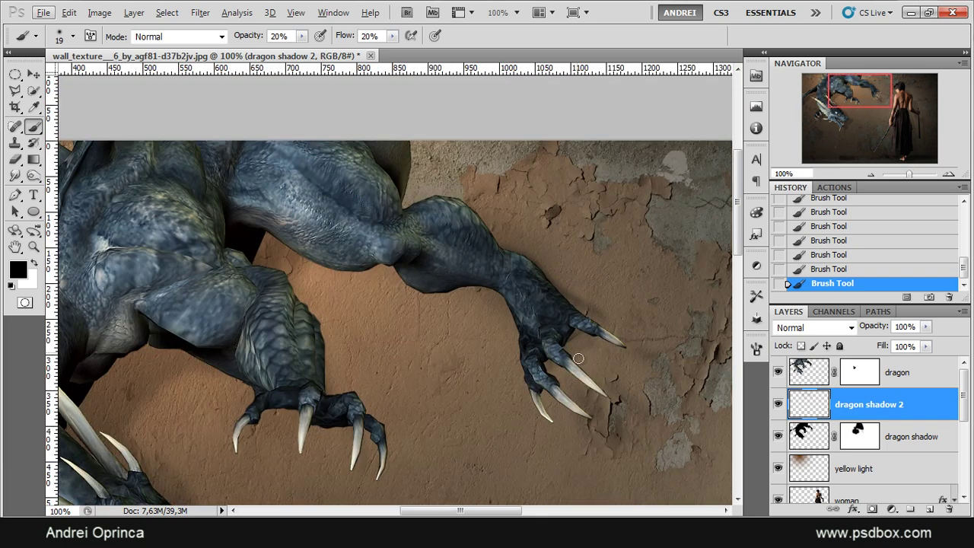
right_click(578, 294)
mouse_move(519, 304)
left_mouse_down()
mouse_move(524, 294)
mouse_move(423, 276)
left_mouse_up()
left_click_drag(373, 320, 499, 218)
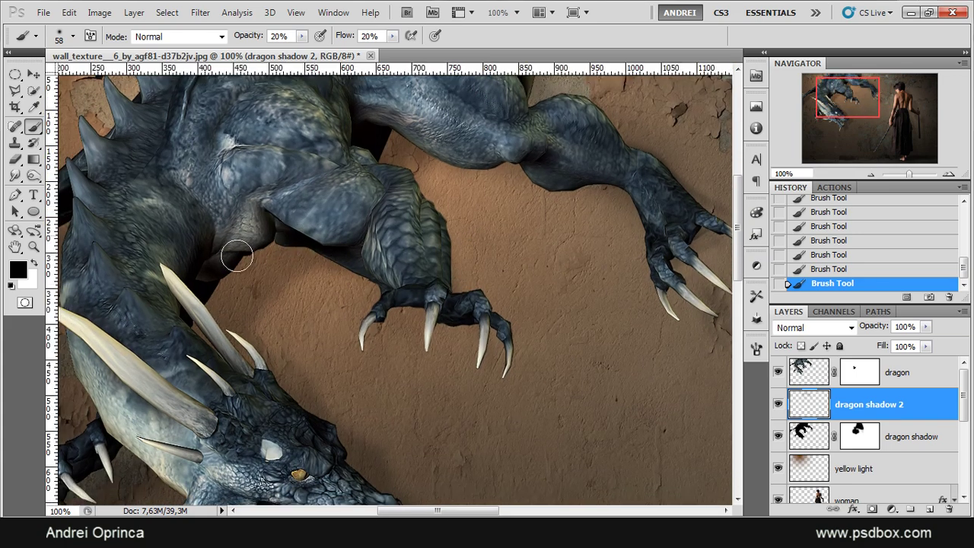
mouse_move(237, 256)
left_mouse_down()
mouse_move(251, 228)
mouse_move(193, 333)
mouse_move(223, 270)
mouse_move(242, 261)
mouse_move(219, 306)
mouse_move(204, 270)
mouse_move(279, 233)
left_mouse_up()
left_click_drag(241, 304, 334, 305)
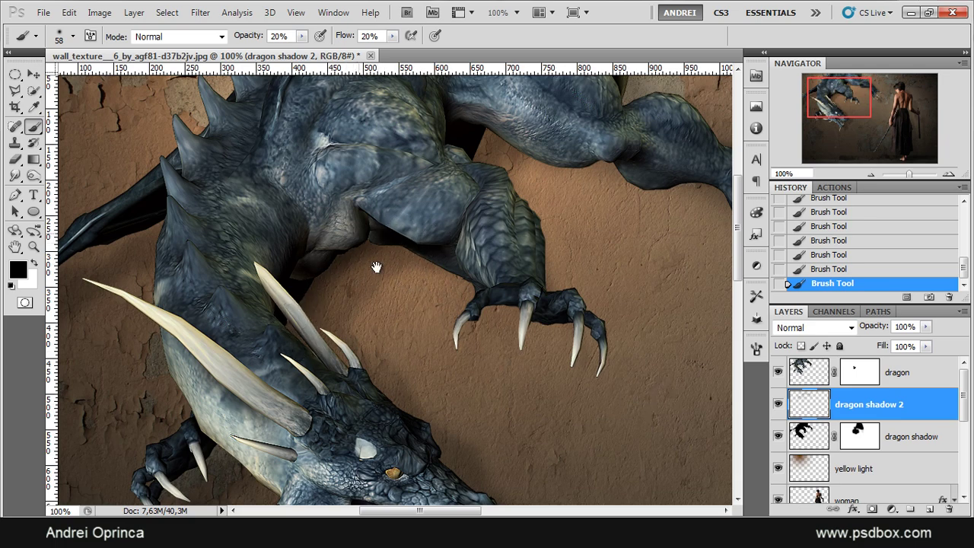
left_click_drag(376, 267, 430, 340)
mouse_move(564, 208)
left_mouse_down()
mouse_move(529, 229)
mouse_move(580, 194)
mouse_move(537, 239)
mouse_move(584, 211)
mouse_move(555, 191)
mouse_move(537, 249)
left_mouse_up()
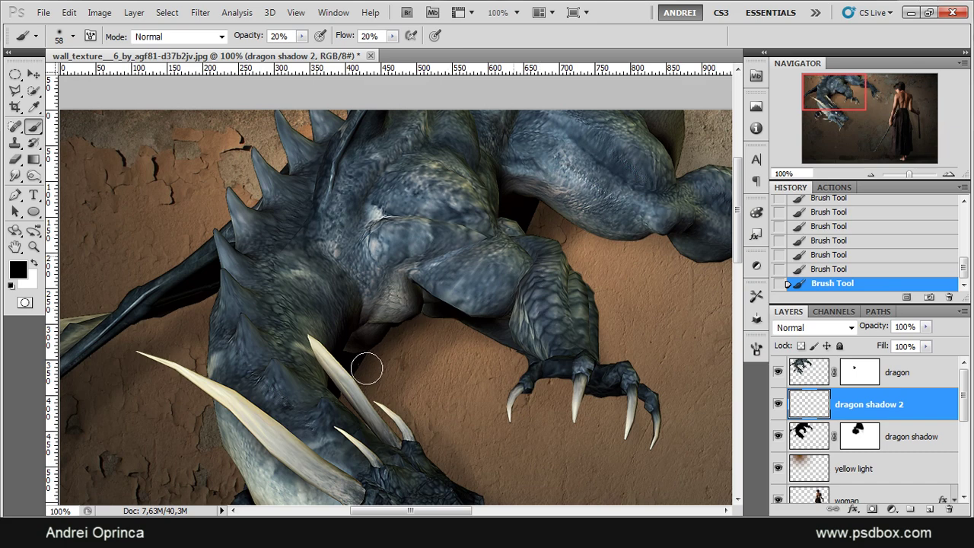
left_click_drag(367, 370, 371, 381)
- Enlarge the soft brush to 100 px and paint broader wall shadow beneath the farther foreleg and around the nearer foreleg and claws
key("ctrl+minus")
left_click_drag(375, 330, 350, 278)
key("bracketright")
key("bracketright")
key("bracketright")
key("bracketright")
key("bracketright")
key("bracketright")
key("bracketright")
key("bracketright")
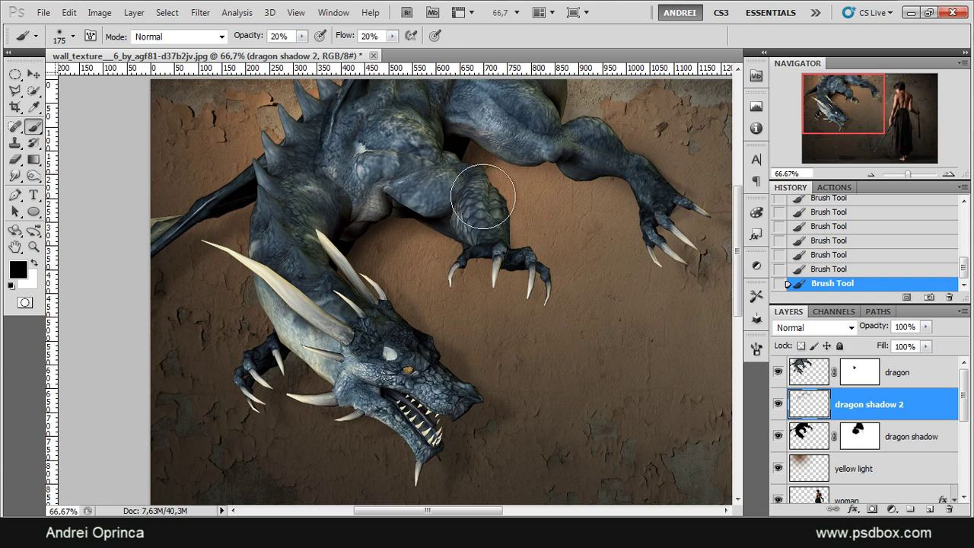
left_click_drag(570, 208, 561, 294)
key("bracketleft")
key("bracketleft")
key("bracketleft")
mouse_move(550, 165)
left_mouse_down()
mouse_move(551, 209)
mouse_move(550, 164)
mouse_move(533, 181)
left_mouse_up()
mouse_move(577, 227)
left_mouse_down()
mouse_move(638, 273)
mouse_move(612, 257)
mouse_move(523, 242)
left_mouse_up()
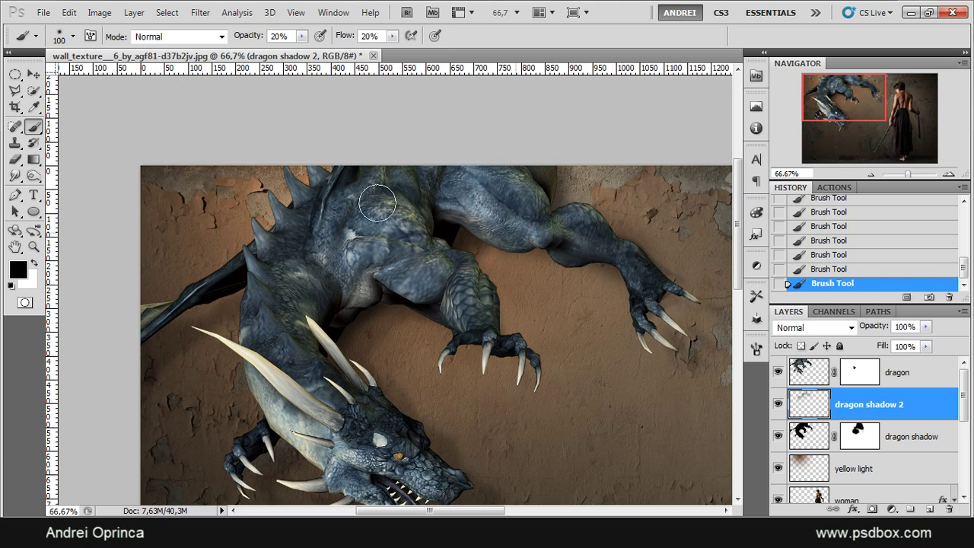
left_click_drag(496, 340, 538, 369)
left_click_drag(489, 299, 530, 373)
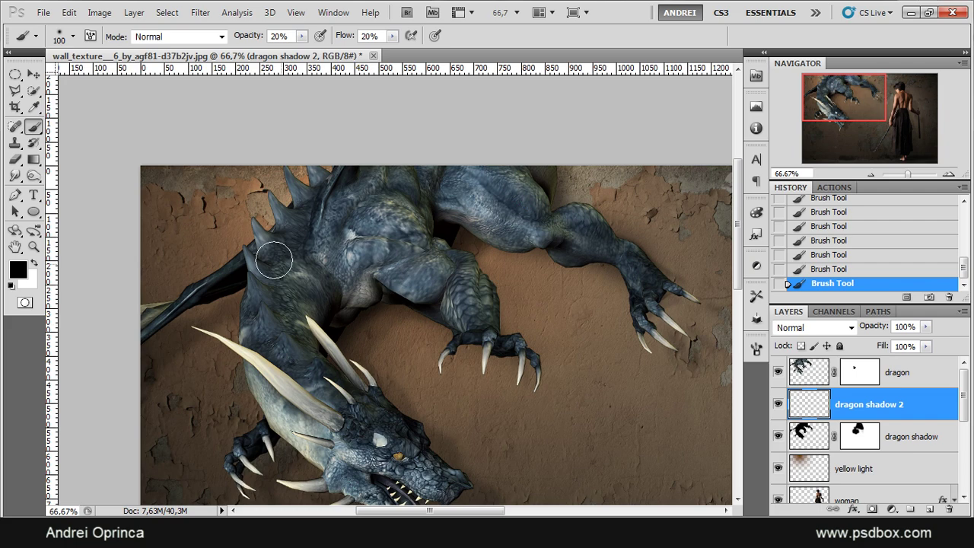
- Compare the composition with and without the dragon shadow 2 layer and the dragon shadow mask, leaving both enabled
key("ctrl+minus")
left_click_drag(463, 386, 354, 293)
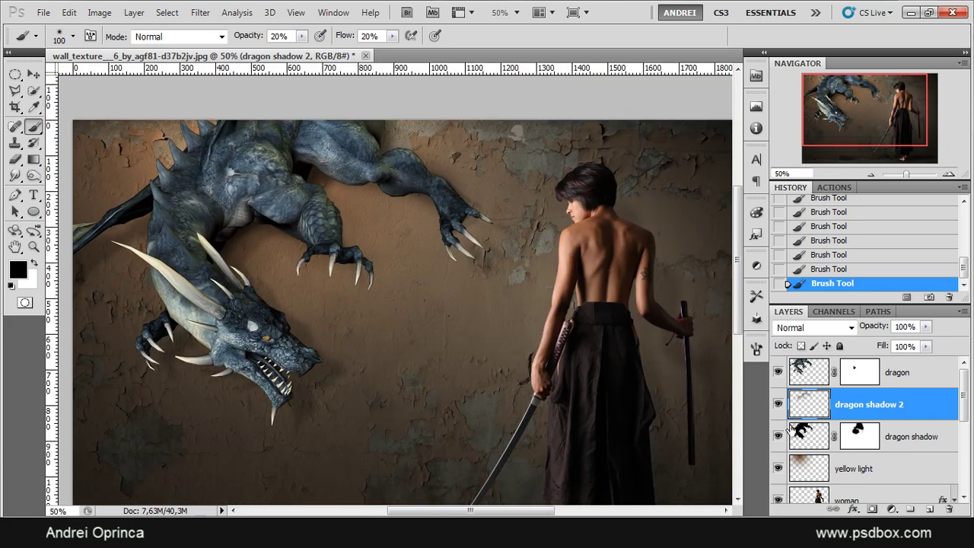
left_click(778, 405)
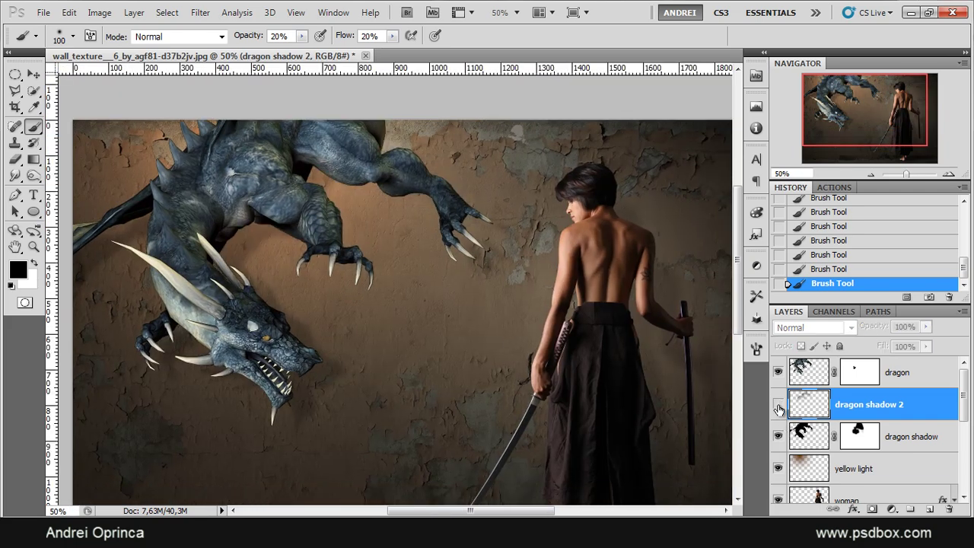
left_click(778, 405)
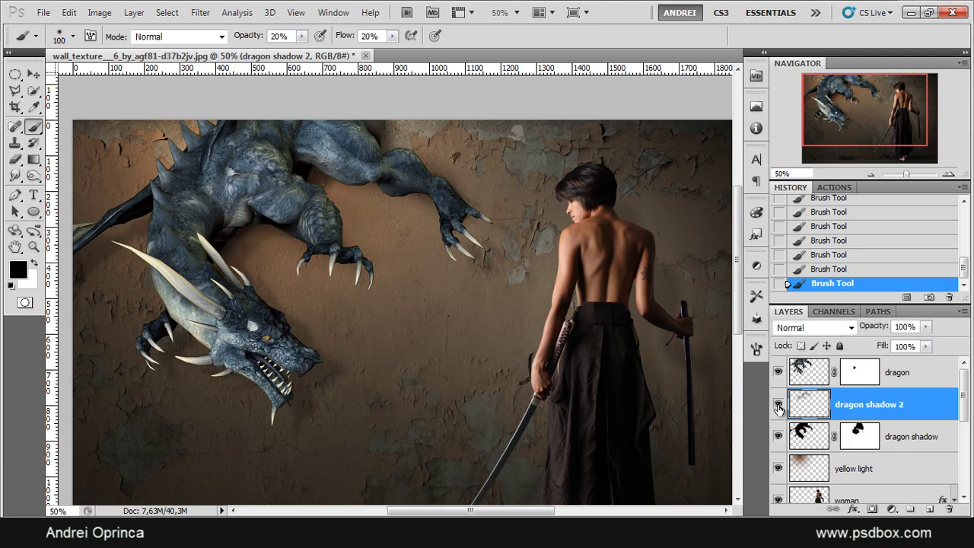
left_click_drag(411, 262, 477, 315)
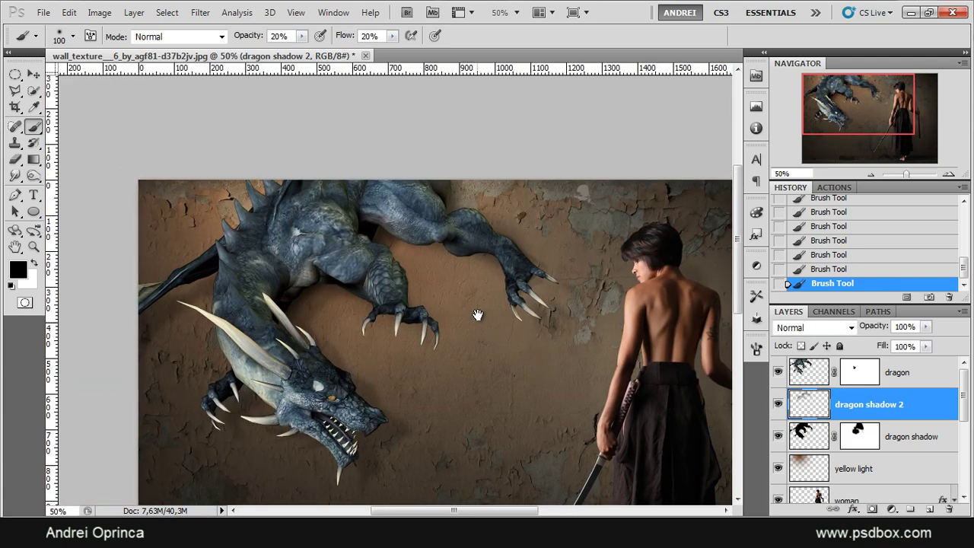
left_click(777, 404)
left_click(860, 437, "shift")
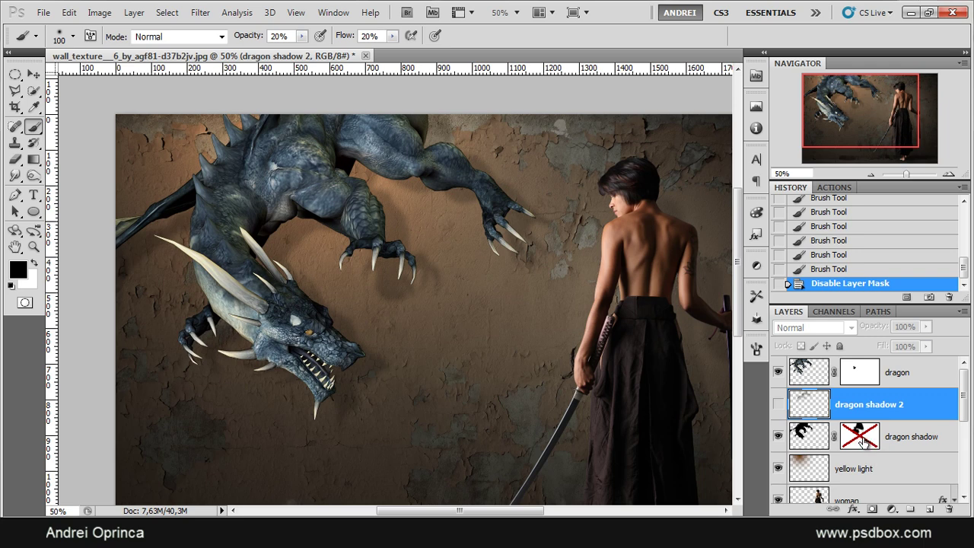
left_click(863, 441, "shift")
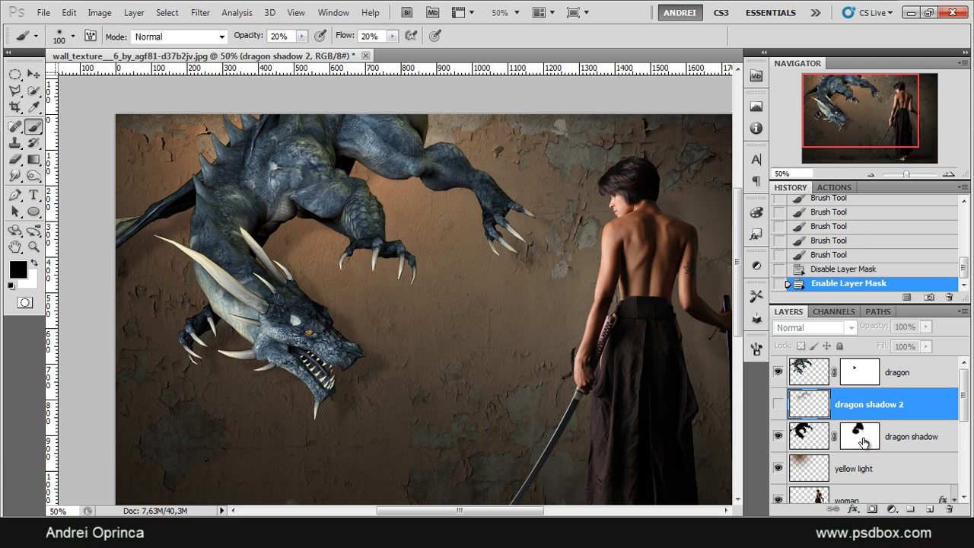
left_click(778, 404)
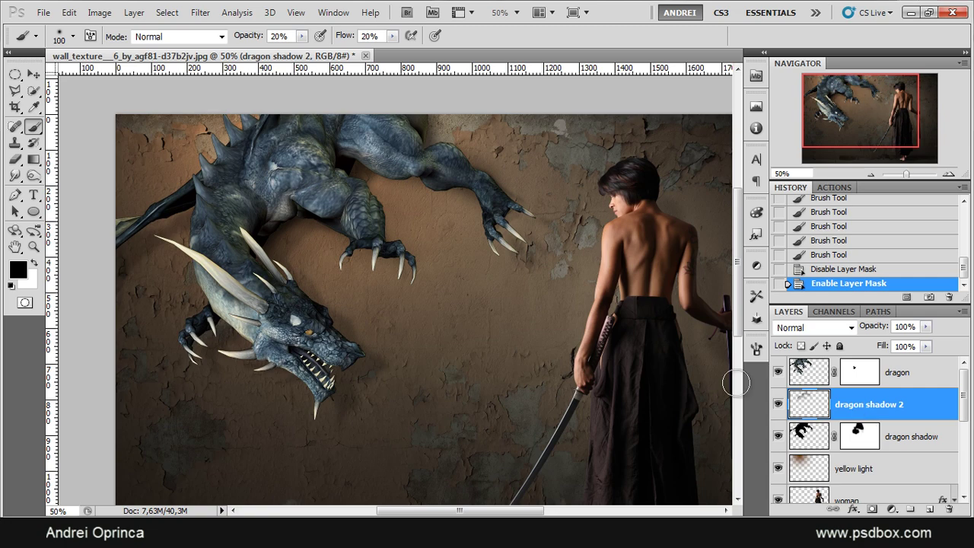
left_click_drag(406, 242, 410, 284)
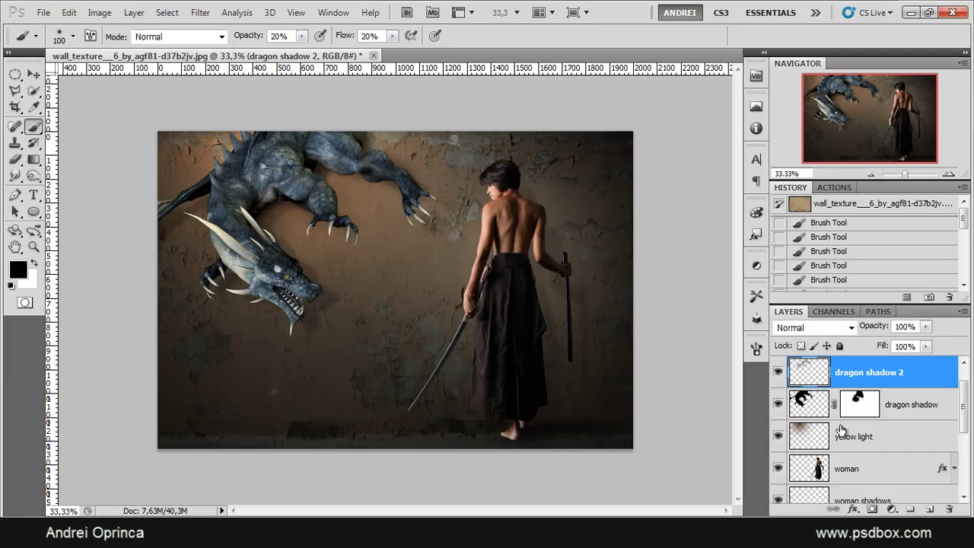
- Select the dragon layer and inspect its Layer Style options without applying any effect
scroll(867, 417, "up", 1)
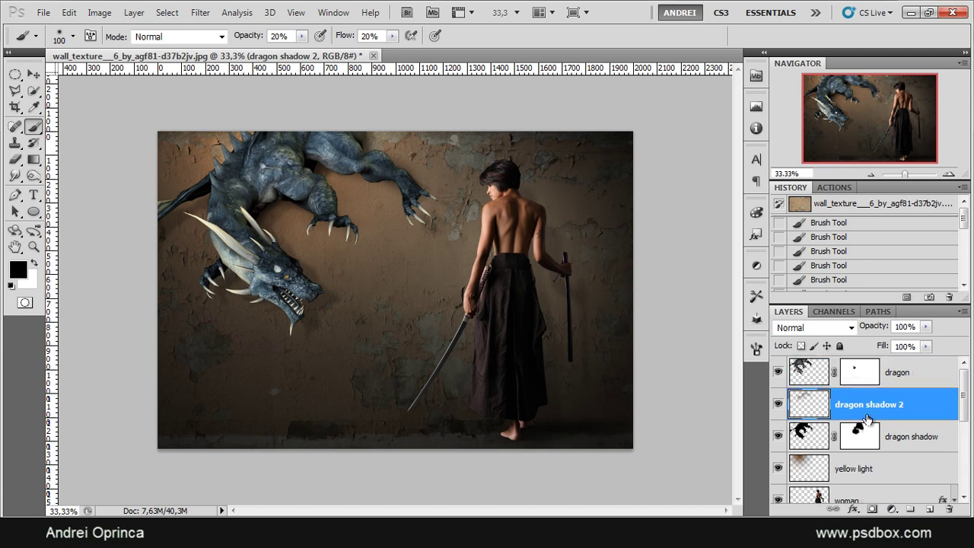
left_click(933, 373)
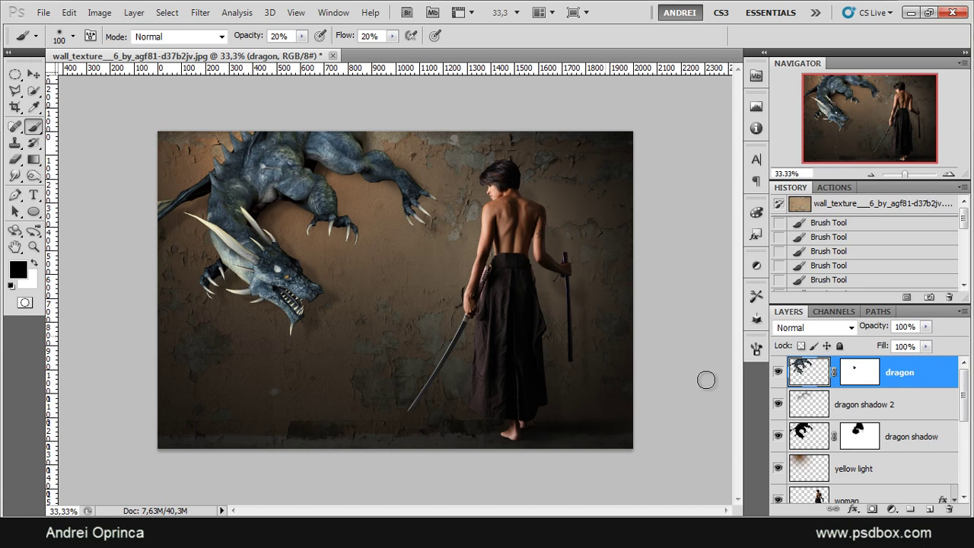
double_click(938, 375)
left_click_drag(777, 106, 753, 97)
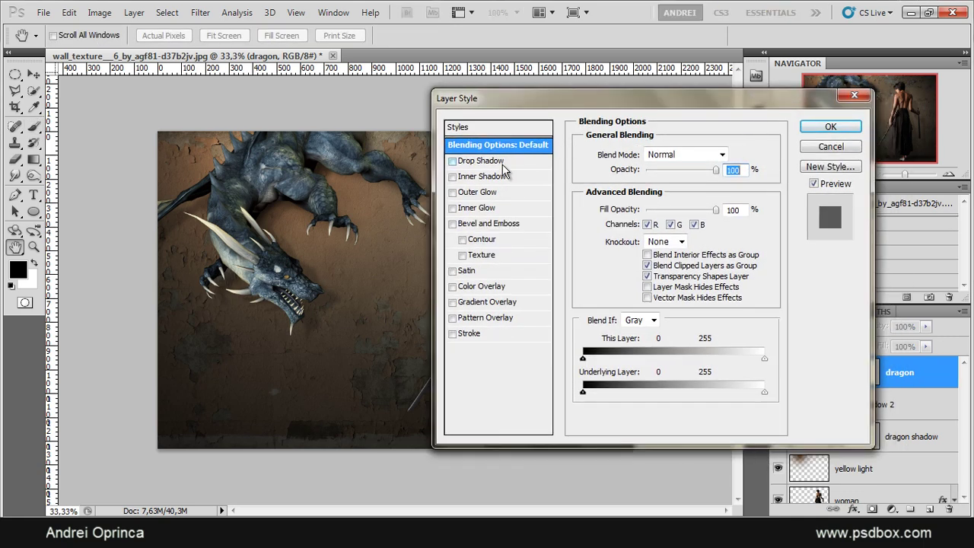
left_click(832, 147)
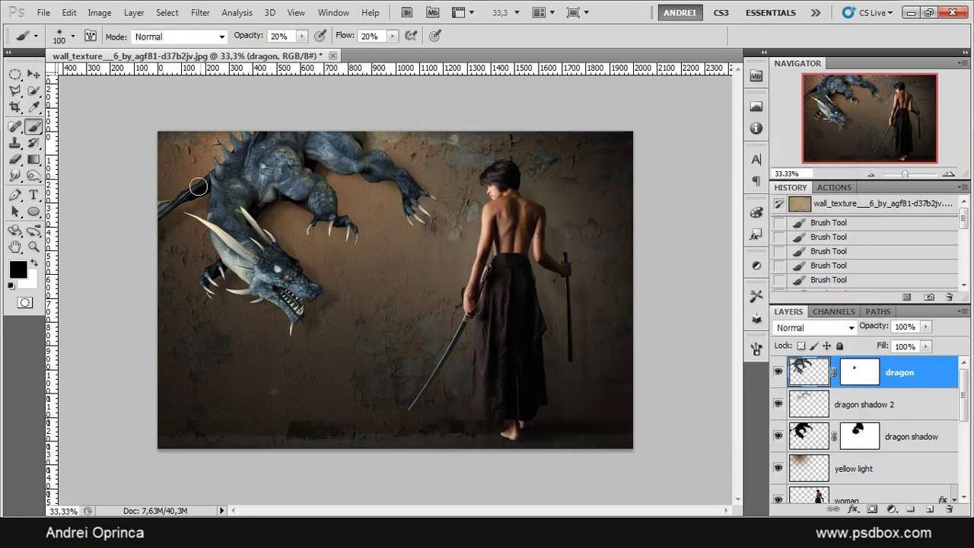
- Open the stock spark image 1199582_57642563, cut its entire canvas and close the file without saving
key("ctrl+o")
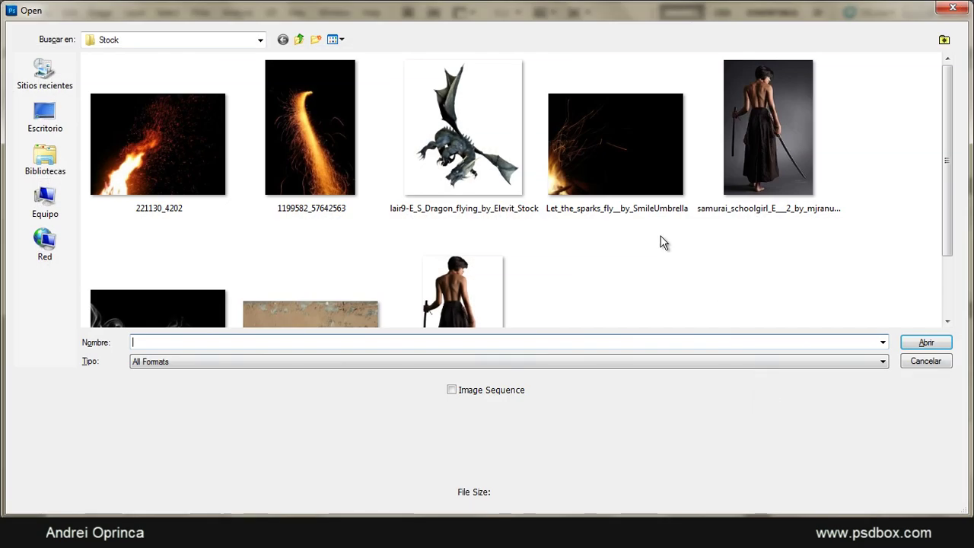
left_click(268, 152)
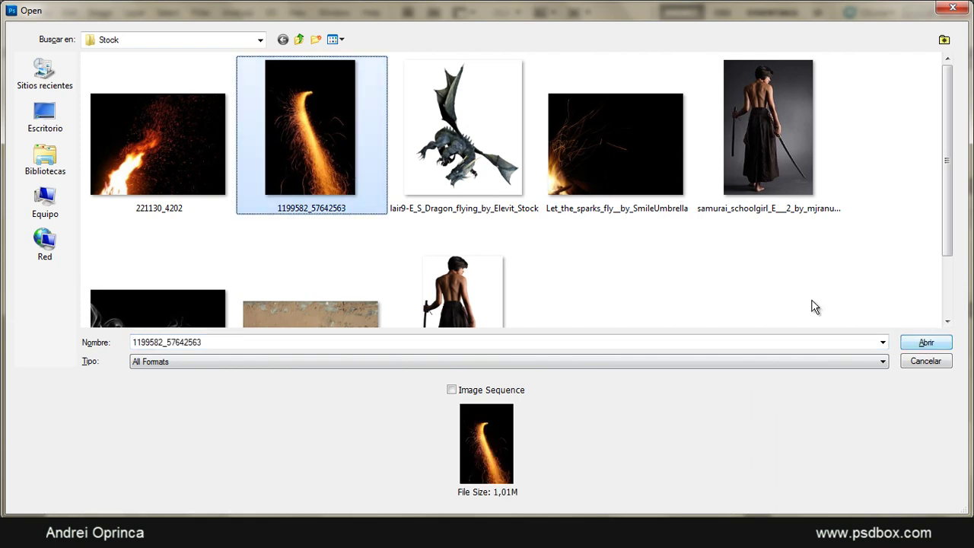
left_click(927, 343)
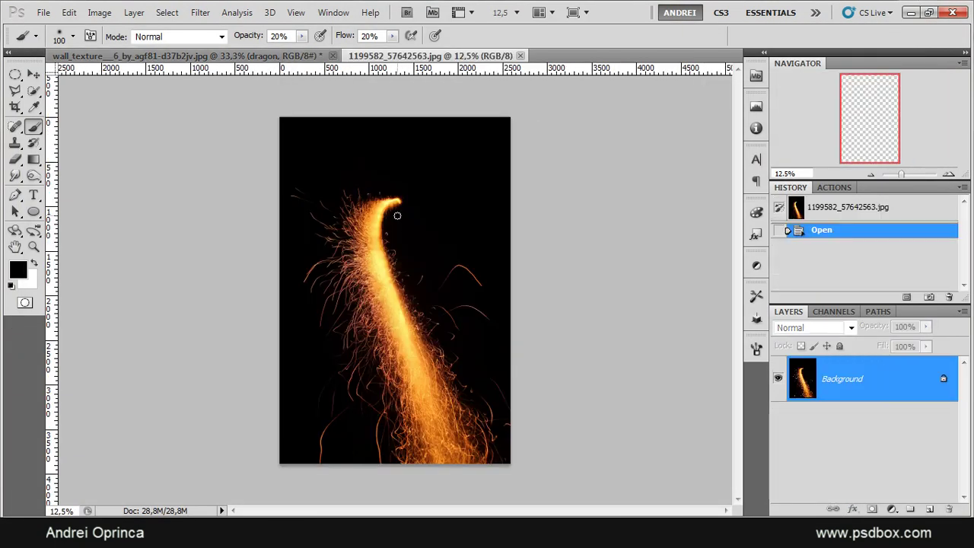
key("ctrl+a")
key("ctrl+x")
key("ctrl+w")
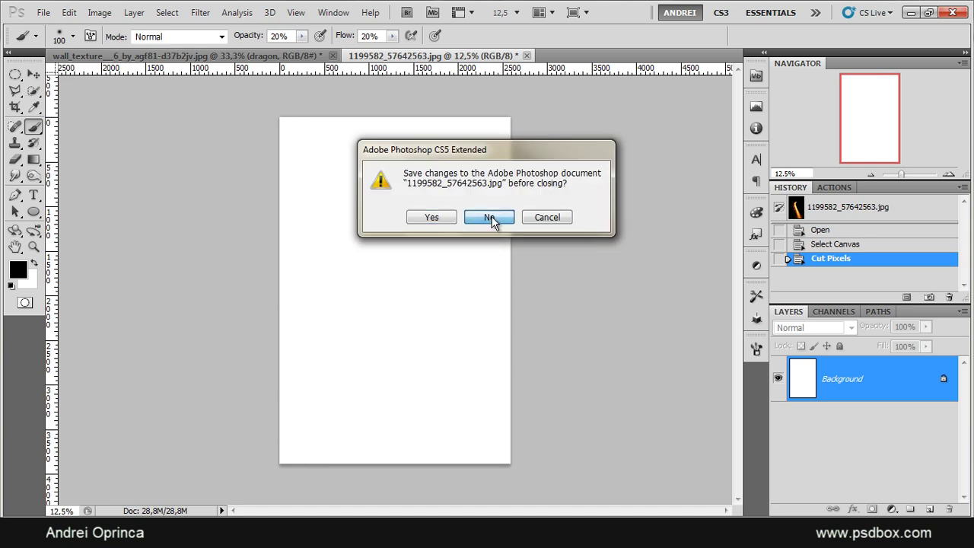
left_click(491, 219)
- Paste the sparks above the dragon shadow 2 layer, move them up behind the dragon and set their blend mode to Screen
left_click(924, 402)
key("ctrl+v")
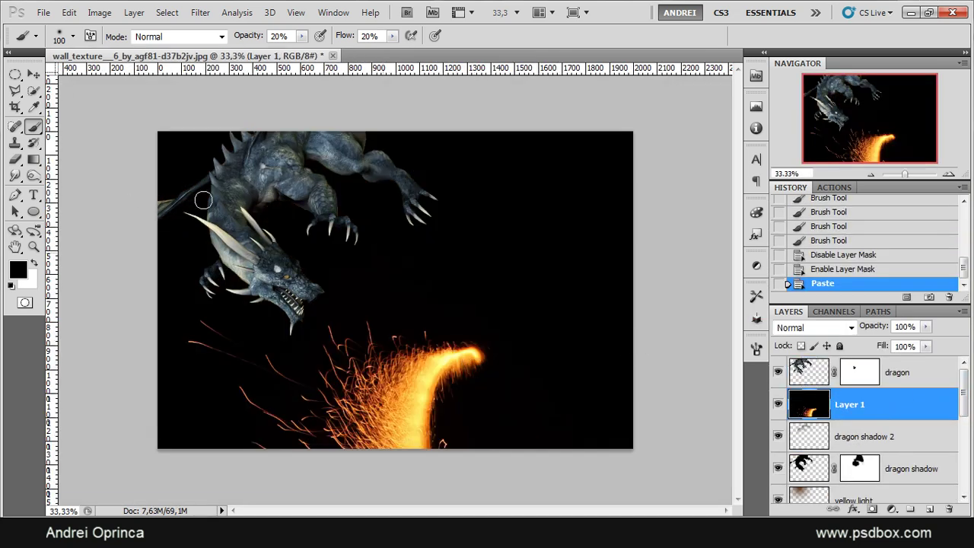
left_click(43, 76)
left_click_drag(357, 305, 342, 153)
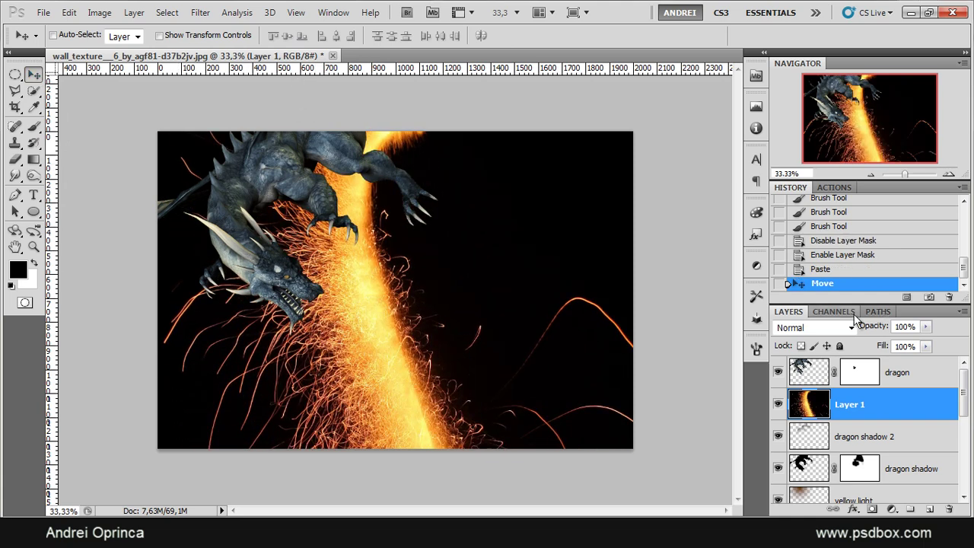
left_click(833, 329)
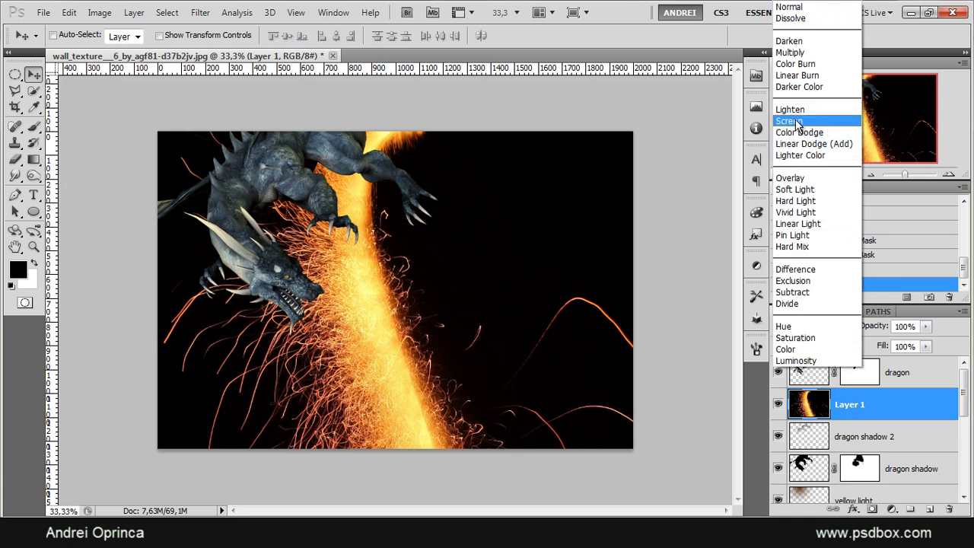
left_click(792, 121)
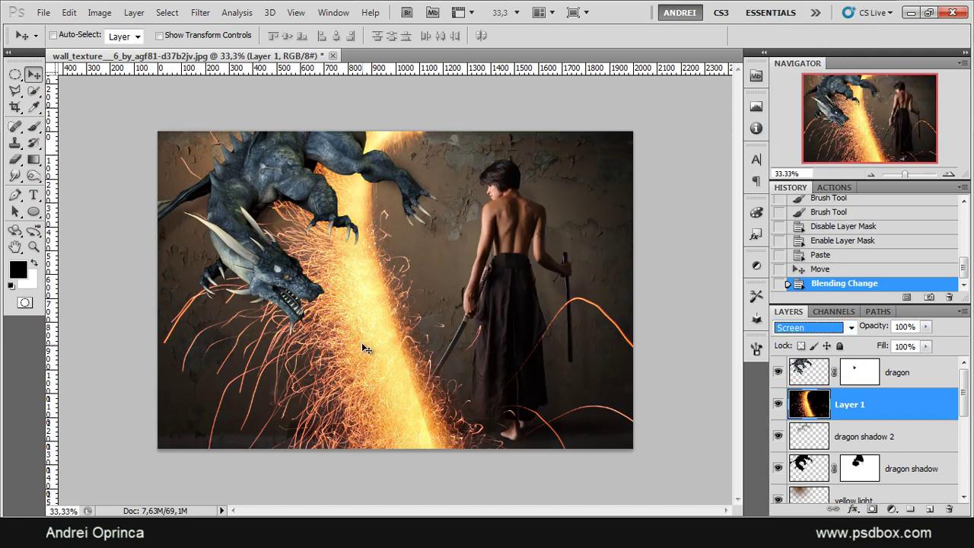
key("ctrl+t")
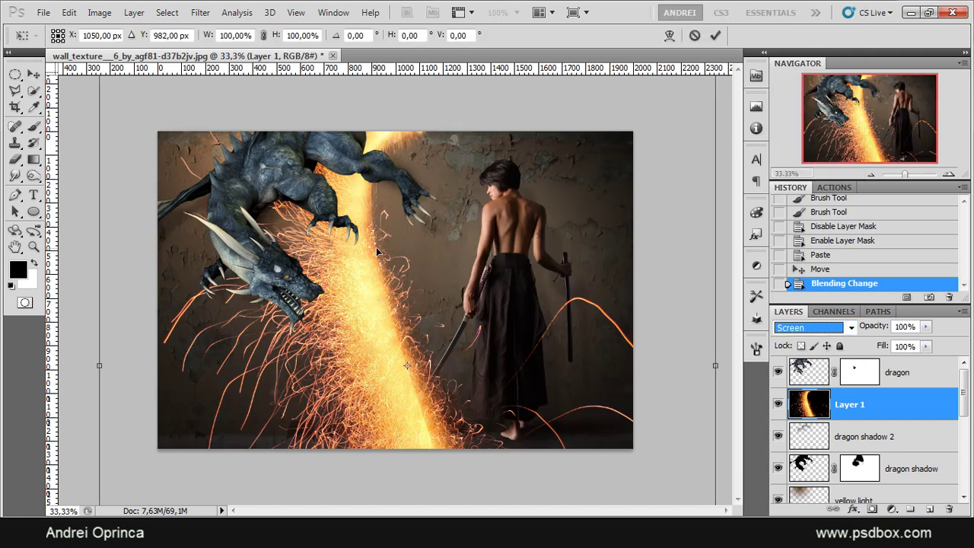
key("ctrl+minus")
key("ctrl+minus")
key("ctrl+minus")
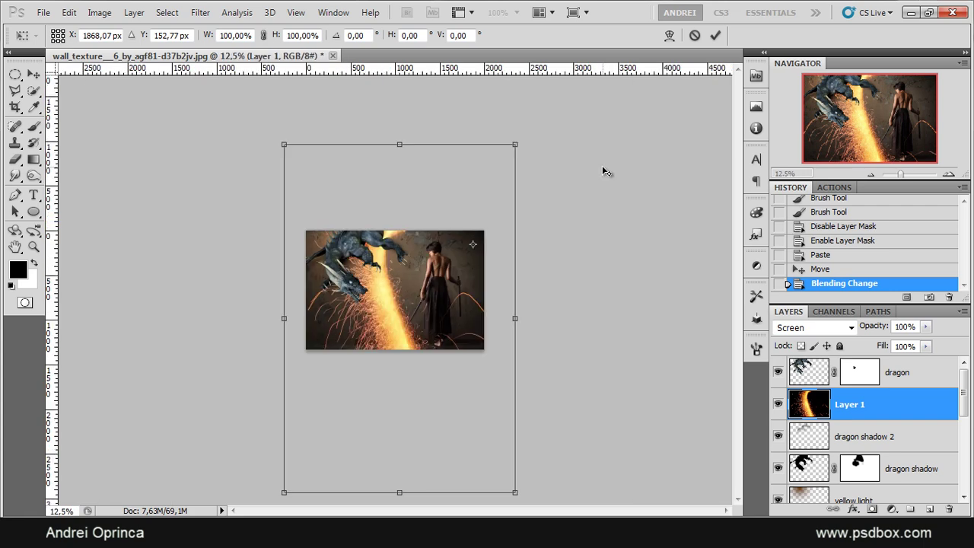
left_click_drag(516, 144, 489, 218)
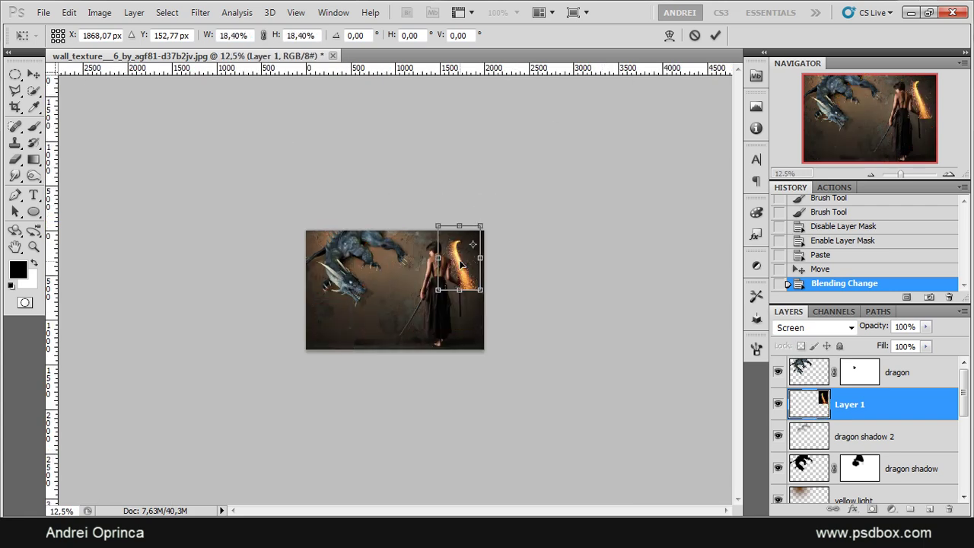
left_click_drag(466, 259, 344, 268)
mouse_move(371, 235)
left_mouse_down()
mouse_move(391, 209)
mouse_move(388, 236)
left_mouse_up()
key("Escape")
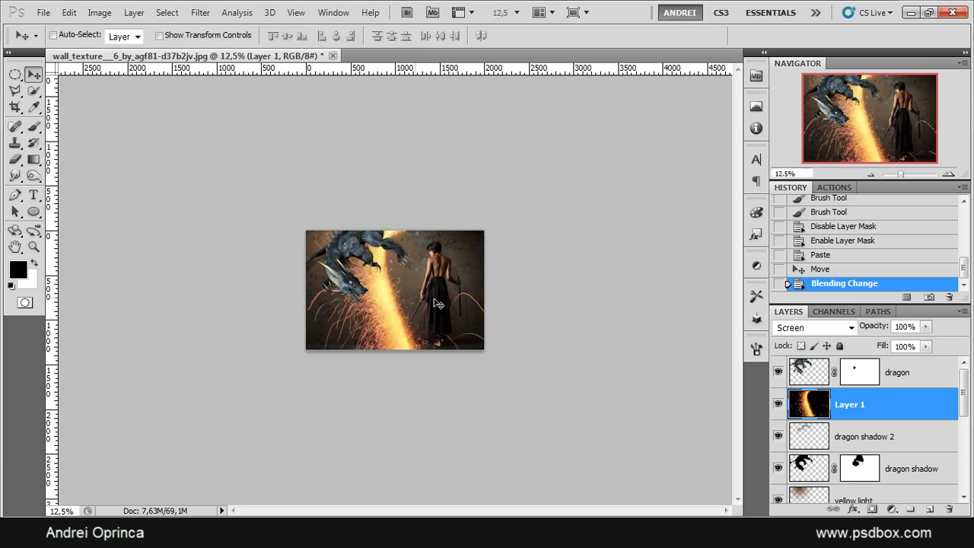
- Scale the sparks layer down to about 29% and position it behind the dragon's neck and head
key("ctrl+t")
left_click_drag(524, 145, 449, 245)
left_click_drag(424, 295, 376, 234)
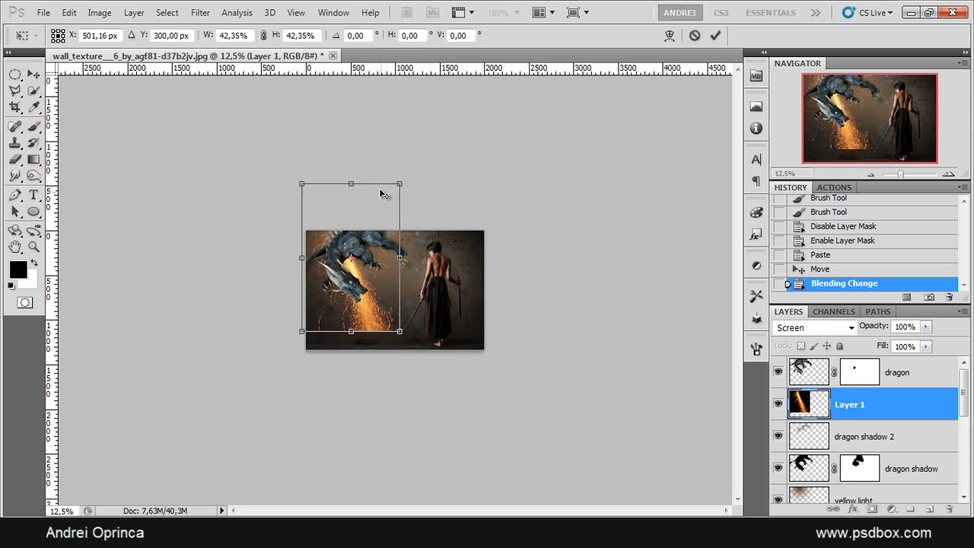
left_click_drag(401, 181, 383, 207)
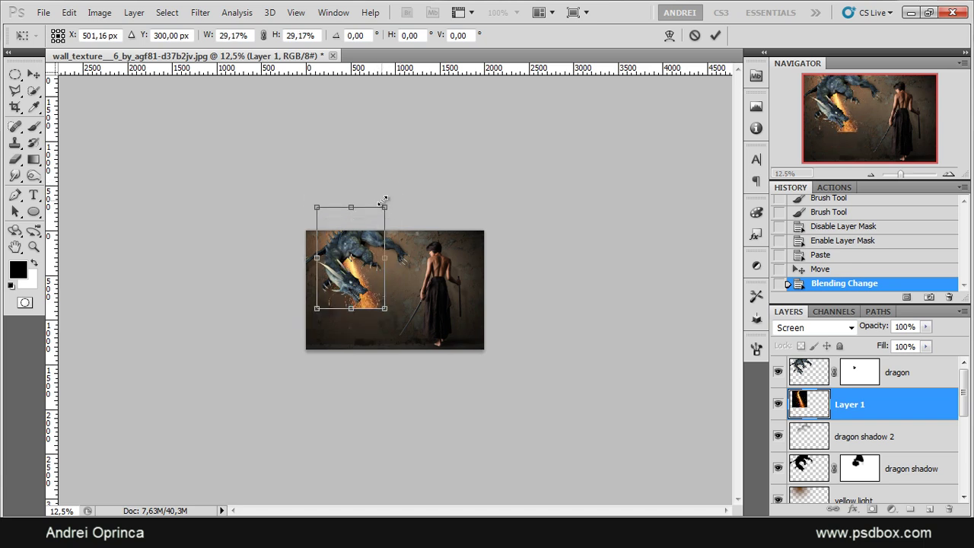
key("Return")
key("ctrl+plus")
key("ctrl+plus")
key("ctrl+plus")
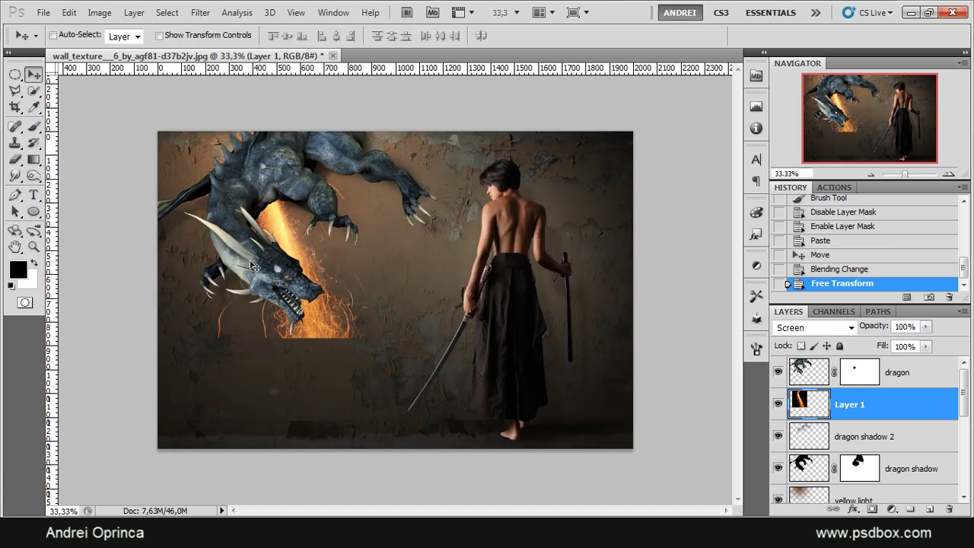
- Rotate the sparks about 47.6° and place them behind the dragon's neck and wing at the canvas's upper-left edge
key("ctrl+t")
left_click_drag(493, 160, 500, 354)
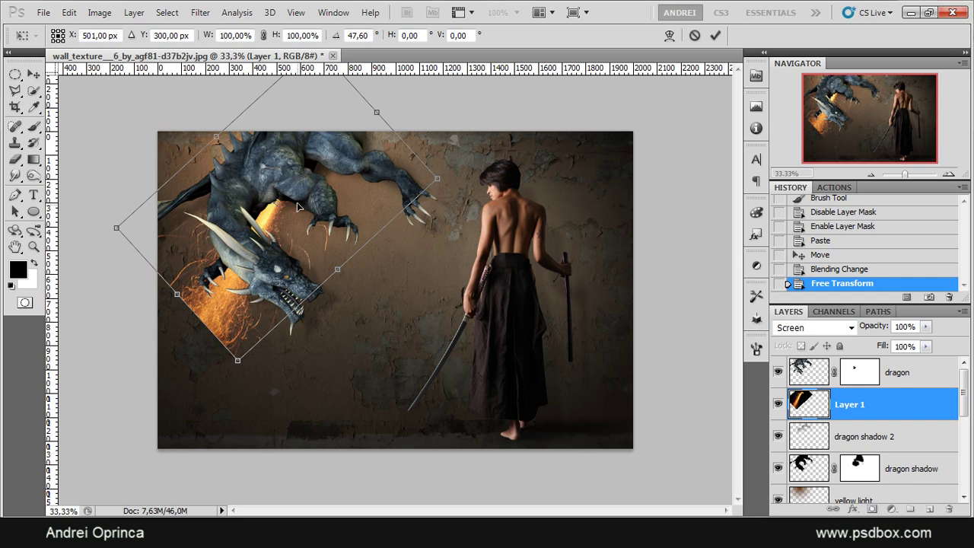
left_click_drag(298, 206, 289, 123)
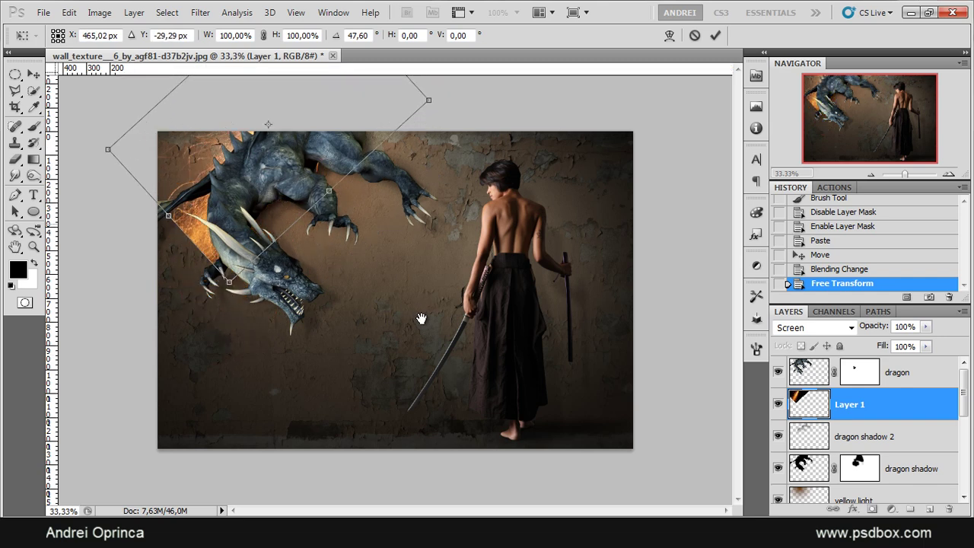
left_click_drag(275, 182, 244, 221)
key("Return")
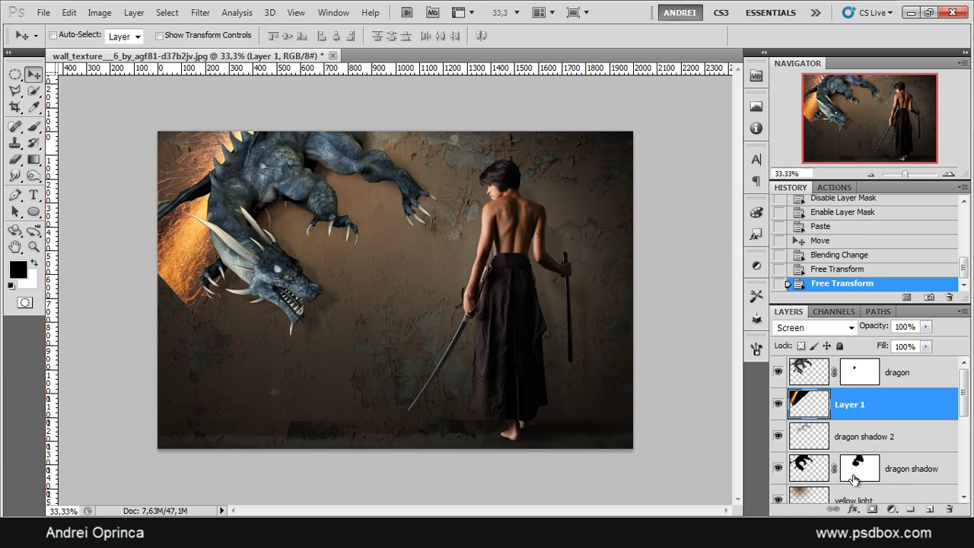
- Add a layer mask to the sparks and paint out their hard lower edge with a black brush at 100% opacity and flow
left_click(873, 509)
scroll(156, 195, "up", 2)
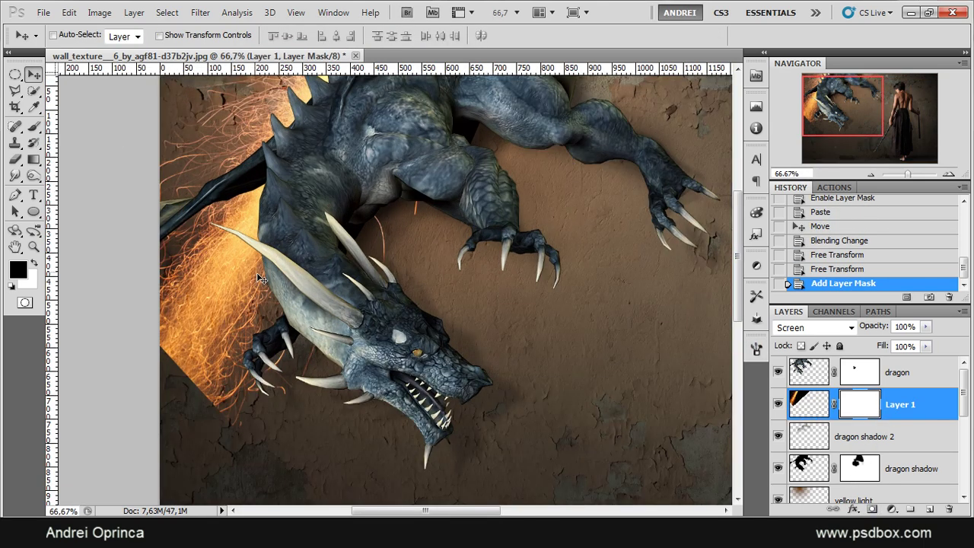
key("b")
left_click_drag(152, 366, 270, 382)
left_click(302, 36)
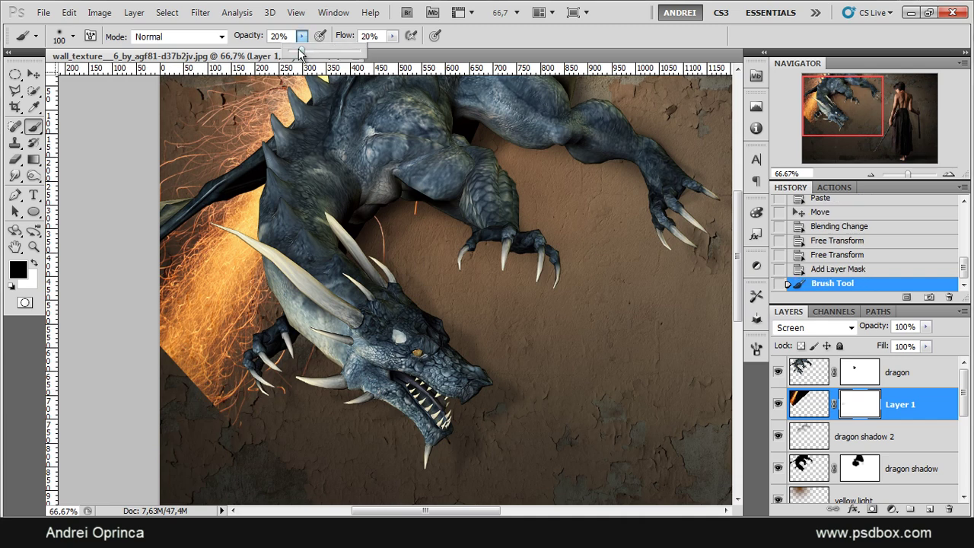
left_click(392, 37)
left_click_drag(397, 52, 564, 64)
mouse_move(236, 358)
left_mouse_down()
mouse_move(199, 379)
mouse_move(135, 342)
mouse_move(302, 358)
mouse_move(221, 289)
mouse_move(134, 287)
mouse_move(118, 299)
left_mouse_up()
- Rotate the masked sparks about -16.1° and nudge them slightly up and left behind the dragon's neck
key("ctrl+t")
left_click_drag(537, 342, 576, 348)
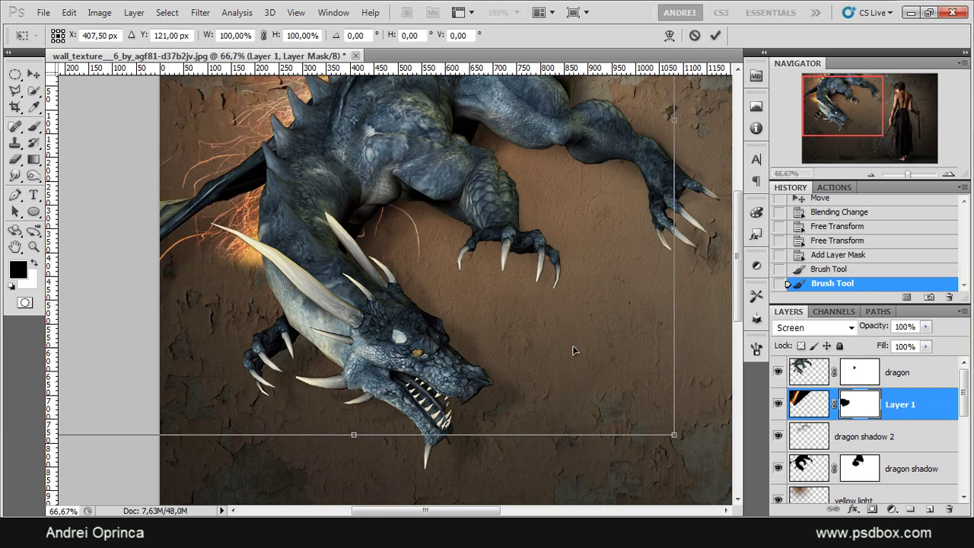
scroll(559, 317, "down", 1)
left_click_drag(671, 412, 687, 308)
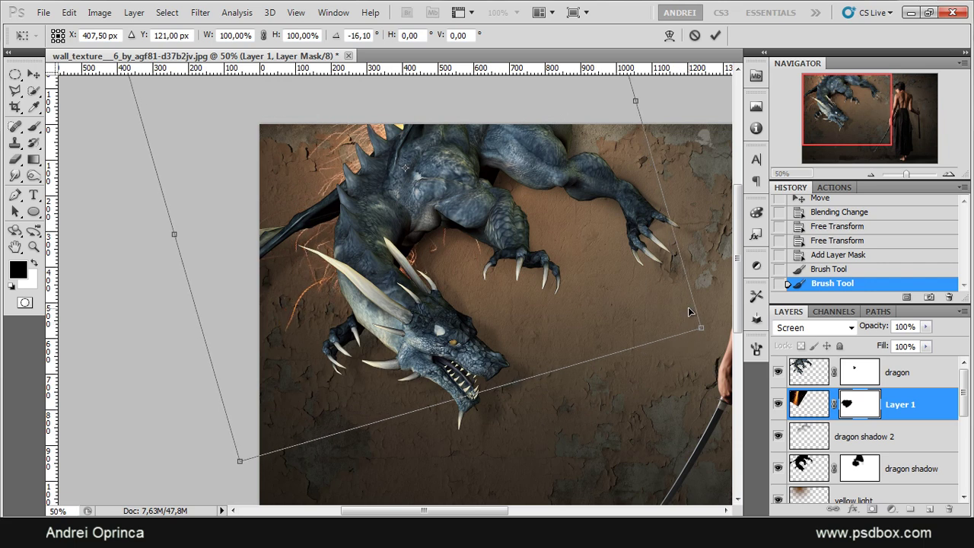
key("Return")
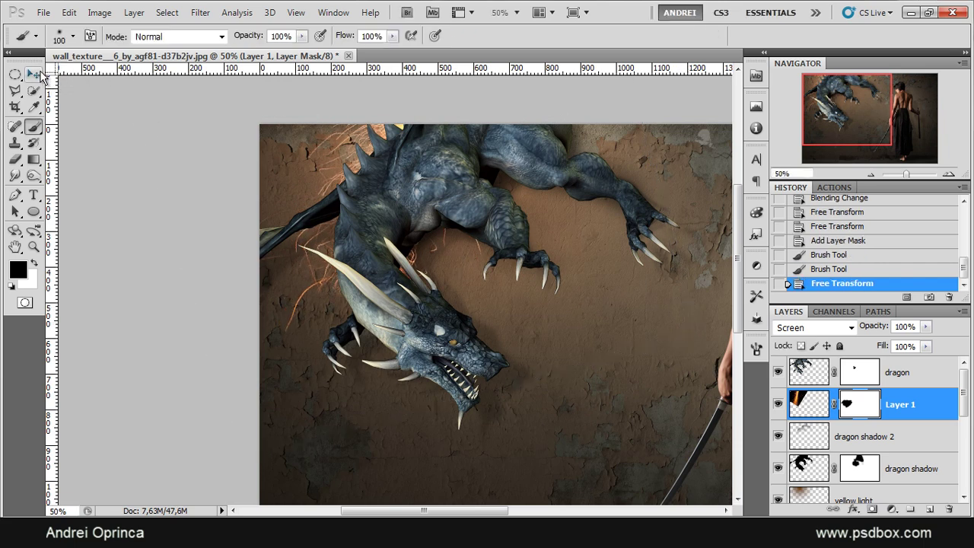
left_click(39, 76)
left_click_drag(312, 228, 303, 221)
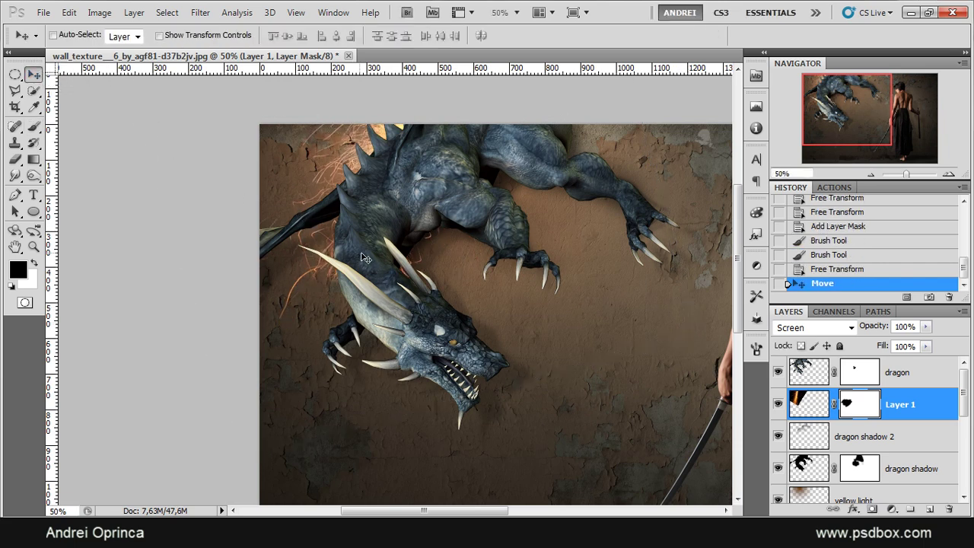
- Paste another copy of the sparks above Layer 1, scale it to about 32% and place it below the dragon's forelegs
left_click(947, 372)
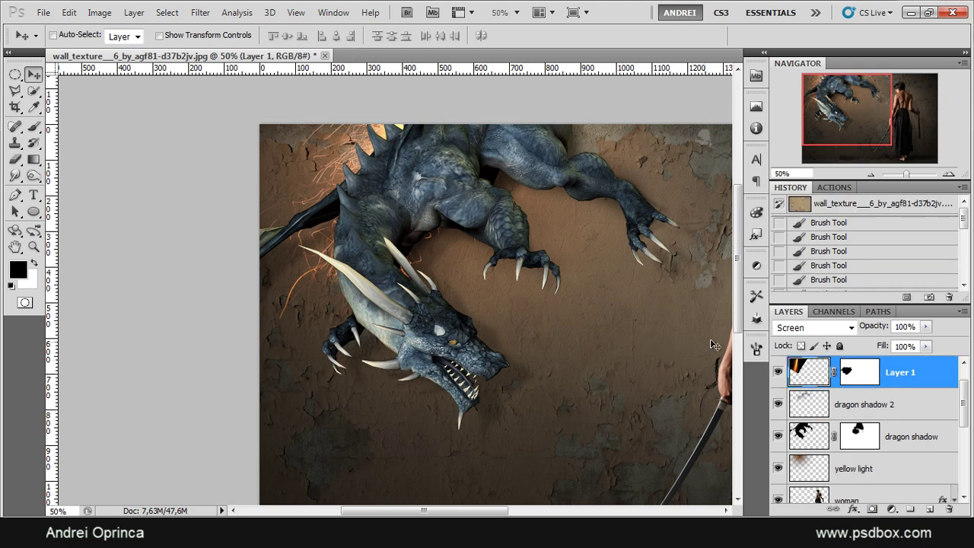
key("ctrl+v")
key("ctrl+t")
key("ctrl+minus")
key("ctrl+minus")
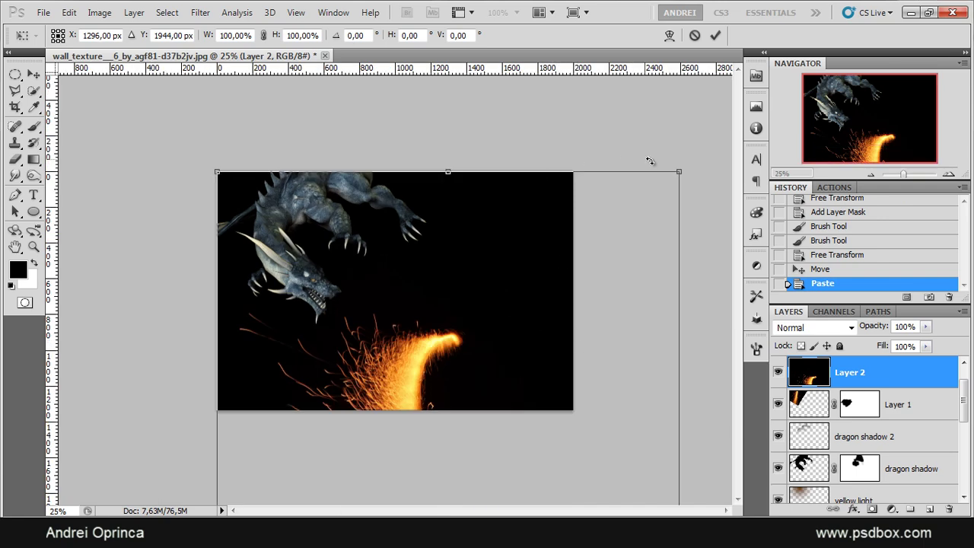
left_click_drag(686, 175, 500, 438)
key("ctrl+z")
left_click_drag(437, 464, 459, 149)
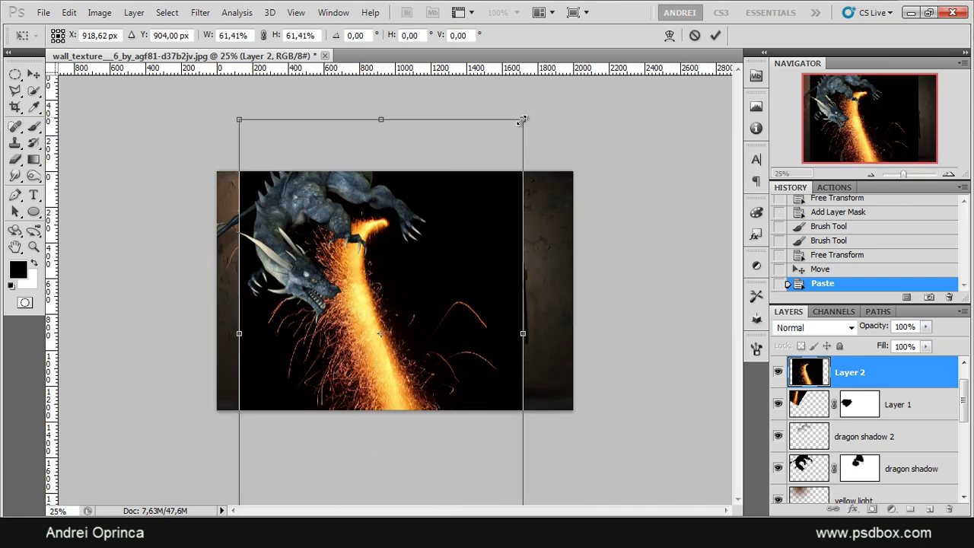
left_click_drag(523, 120, 354, 263)
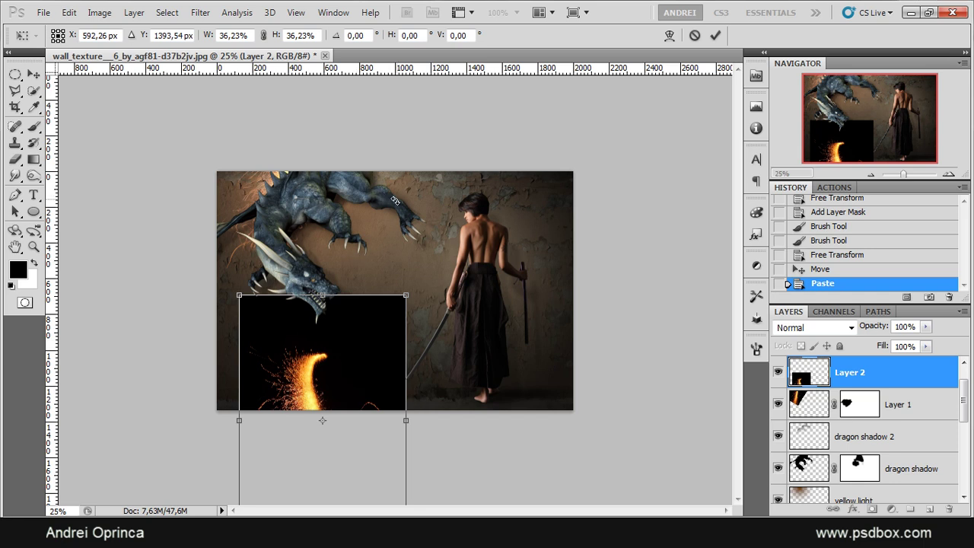
left_click_drag(411, 297, 389, 323)
left_click_drag(335, 378, 392, 213)
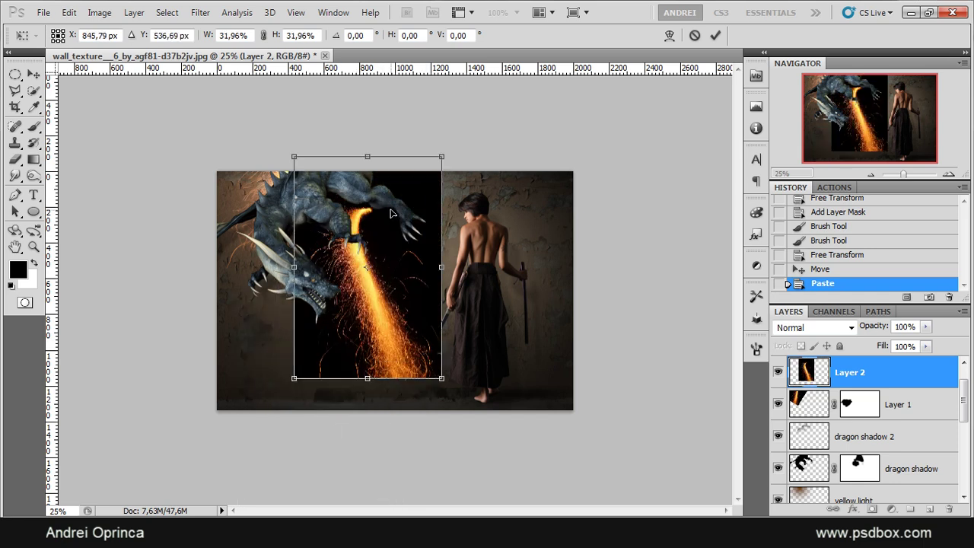
key("Return")
- Set the second sparks layer to Screen blending and rotate it about -66.6° so the stream points toward the woman
left_click(811, 328)
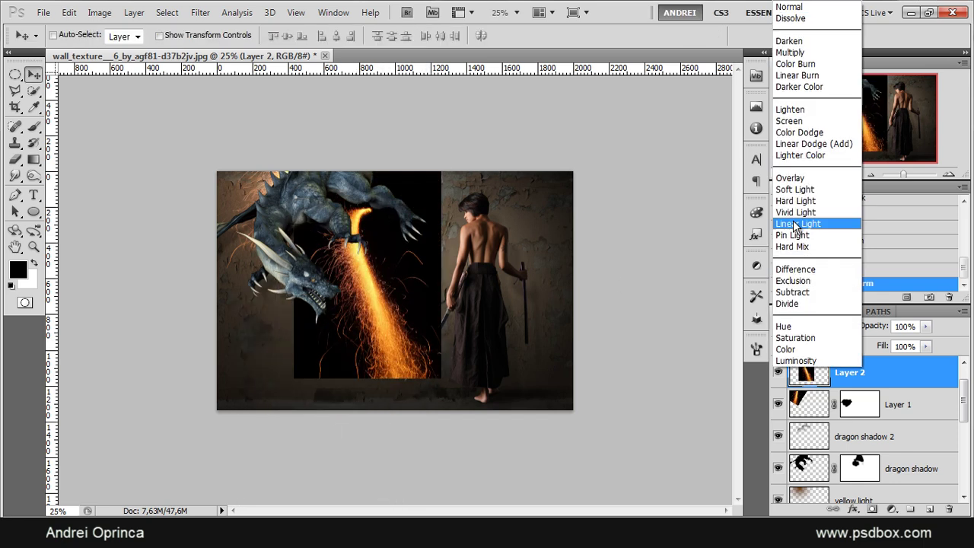
left_click(796, 126)
key("ctrl+t")
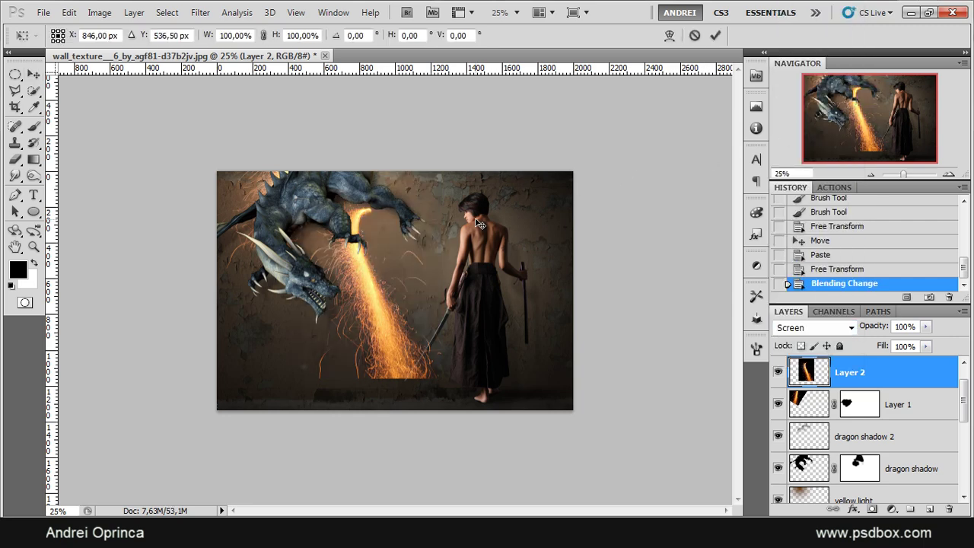
left_click_drag(496, 168, 293, 177)
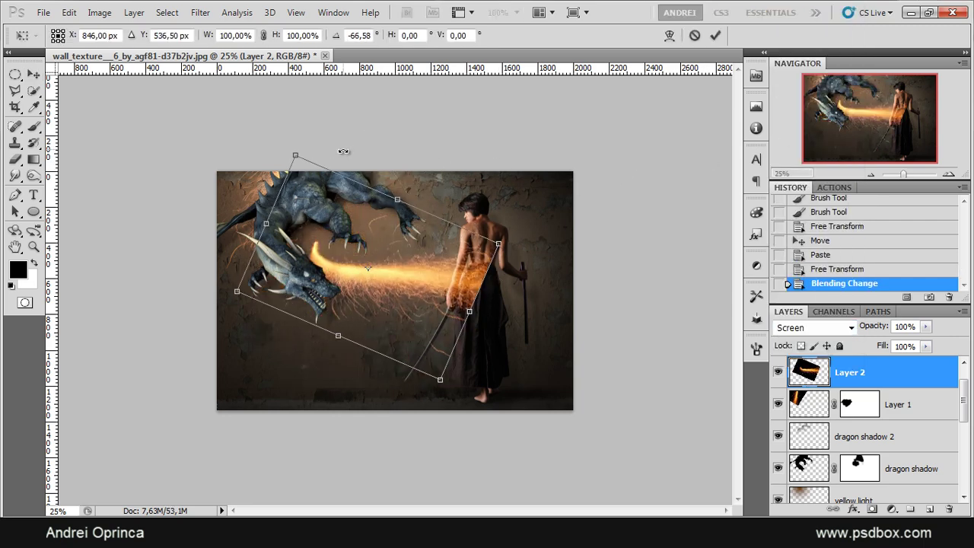
- Flip the second sparks layer vertically, rotate it to about -74.1° and scale it to about 55% over the dragon's outstretched foreleg
right_click(402, 290)
left_click(470, 507)
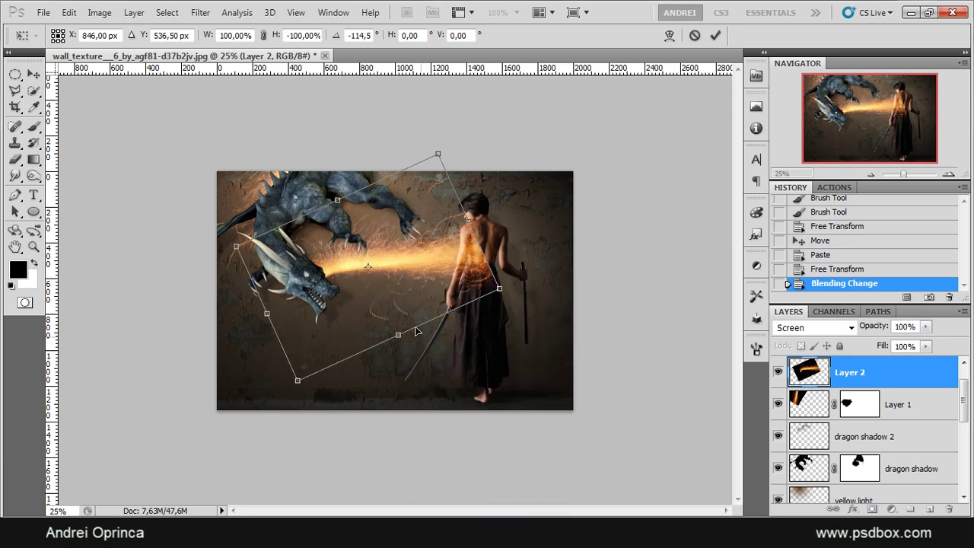
left_click_drag(488, 415, 498, 425)
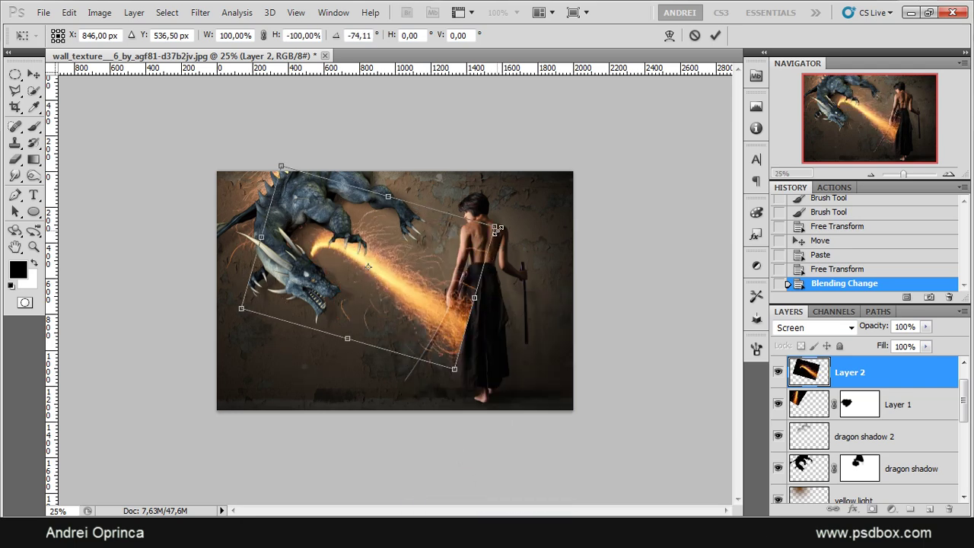
left_click_drag(498, 228, 416, 212)
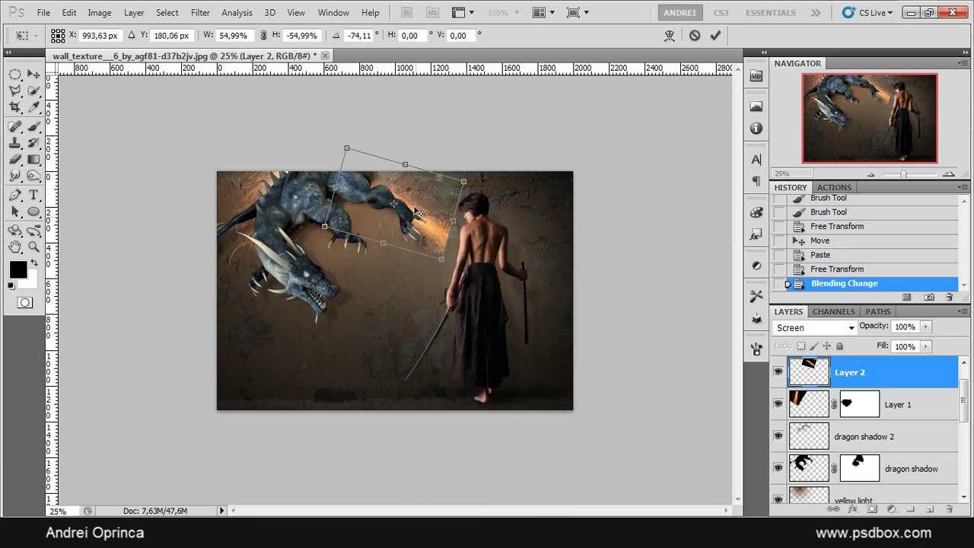
scroll(415, 211, "up", 3)
left_click_drag(609, 271, 643, 389)
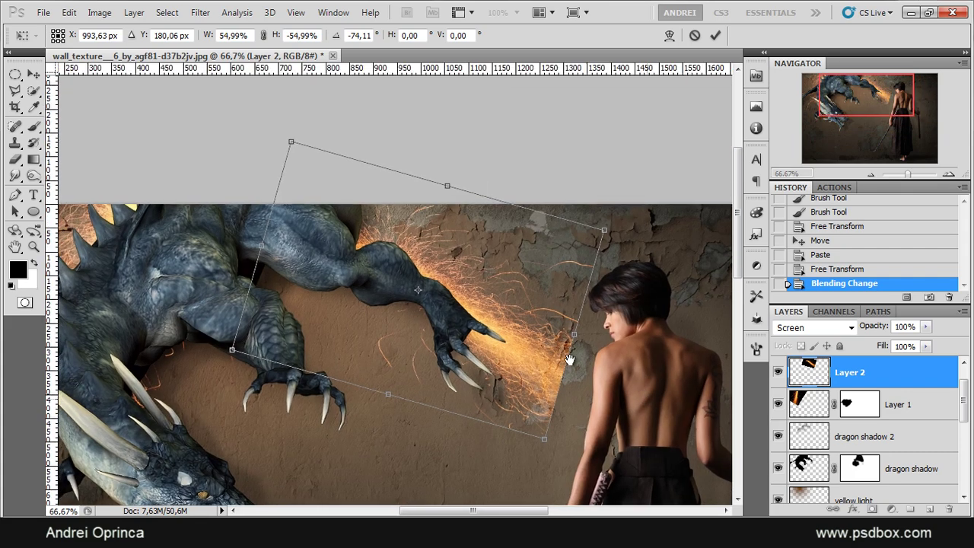
- Scale the sparks to about 45%, rotate them to about -70.1° and position them behind the outstretched foreleg
left_click_drag(459, 301, 404, 264)
left_click_drag(633, 175, 639, 254)
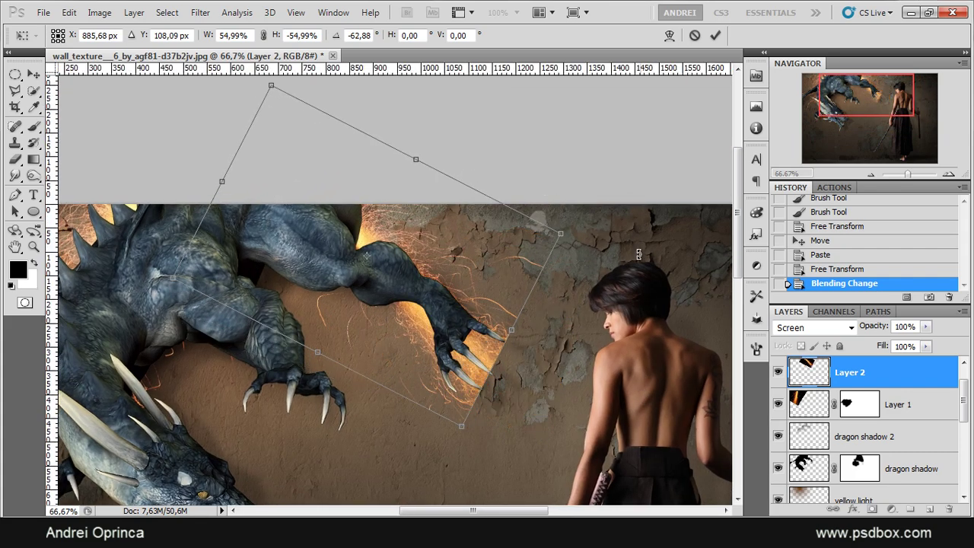
left_click_drag(557, 231, 488, 240)
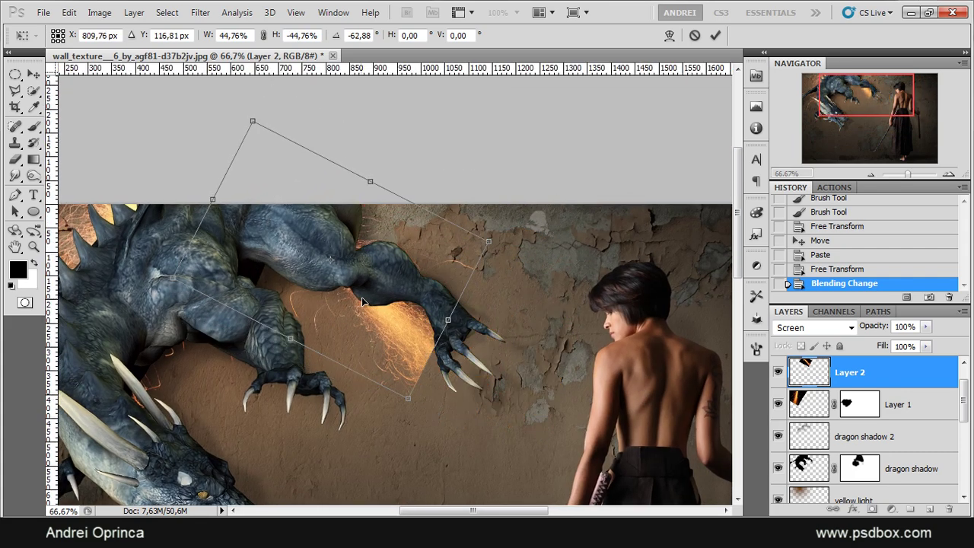
left_click_drag(360, 293, 432, 307)
left_click_drag(618, 263, 607, 231)
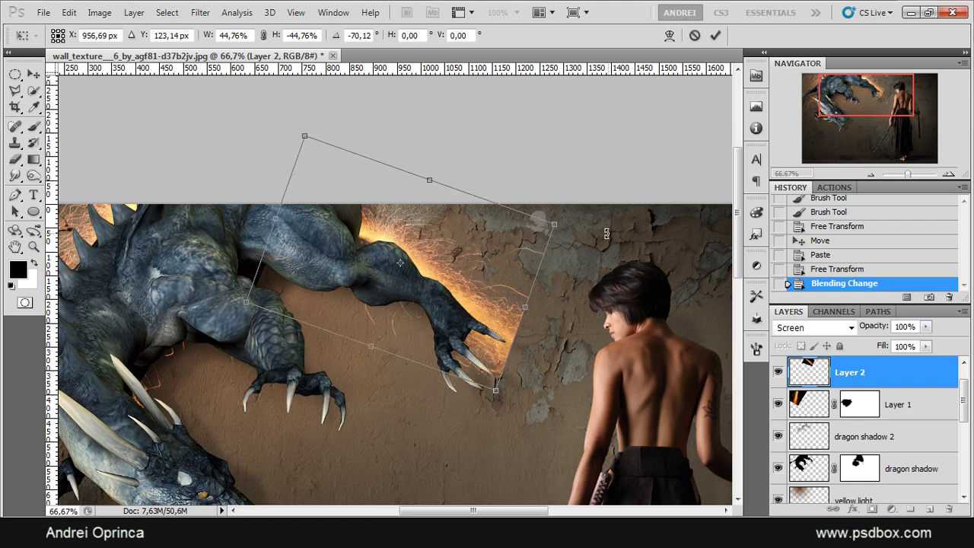
- Warp the sparks' outer end inward so the stream follows the outstretched foreleg down to its claws
right_click(446, 286)
left_click(479, 395)
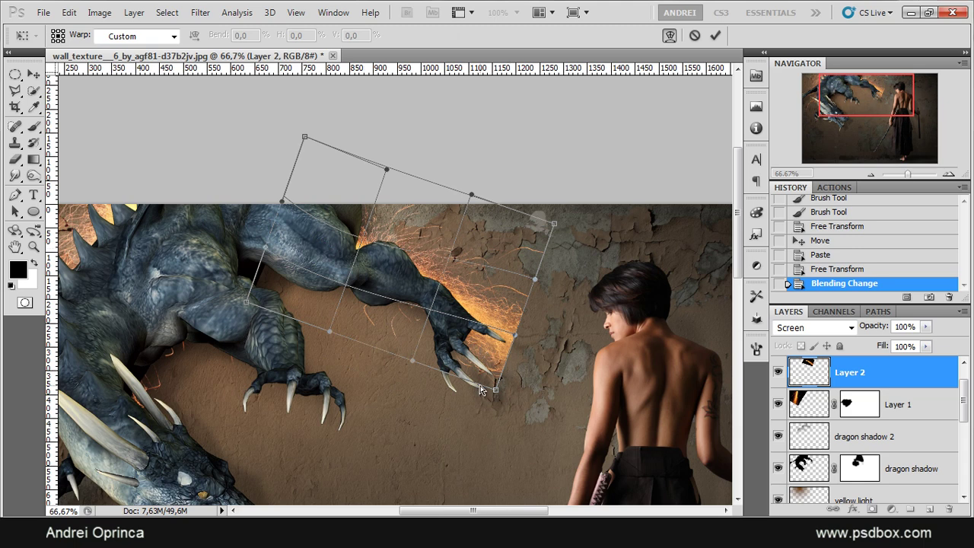
left_click_drag(493, 362, 495, 318)
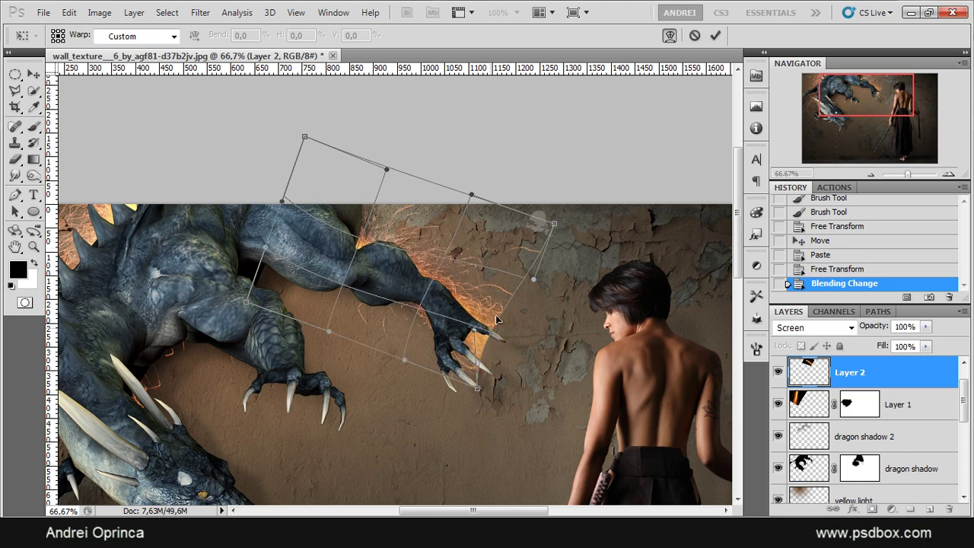
left_click_drag(534, 244, 537, 250)
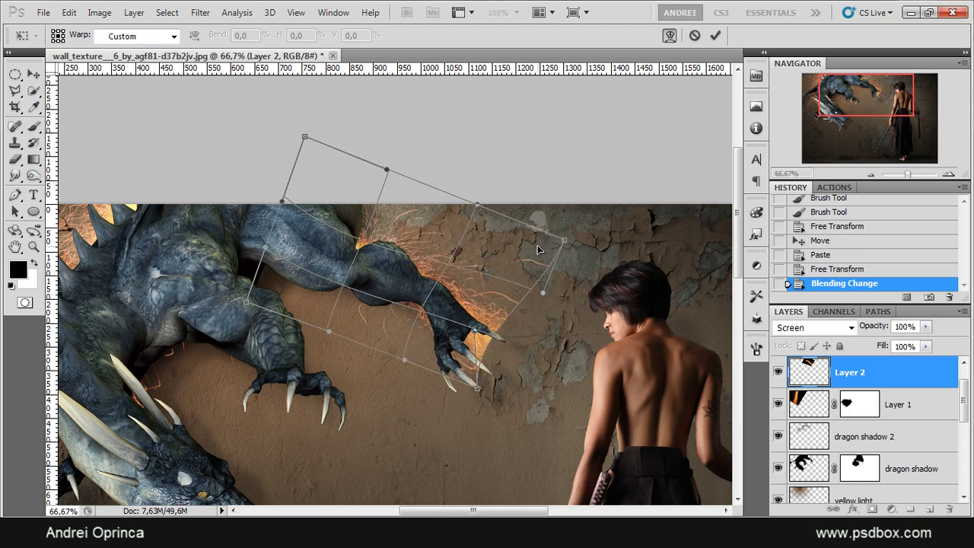
key("Return")
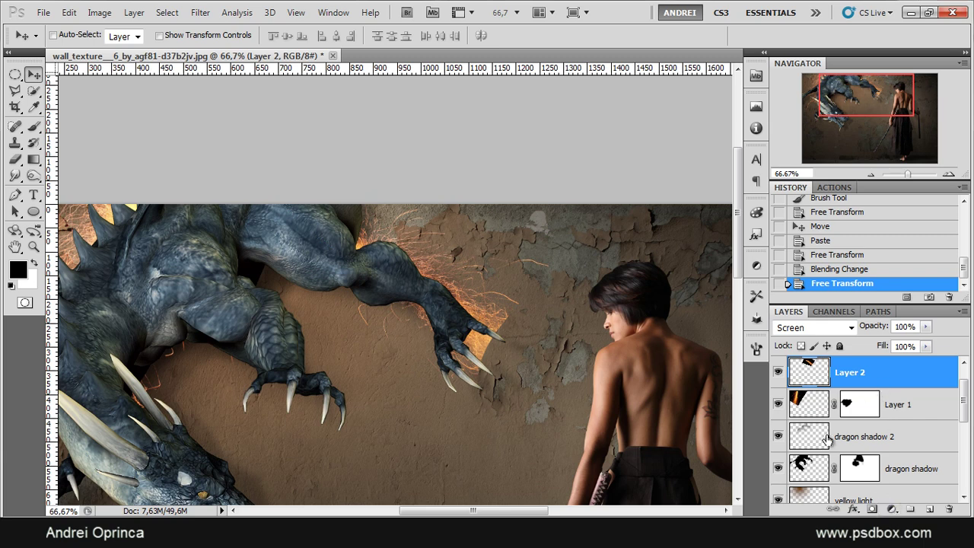
- Load the dragon layer's outline as a selection, invert it, paint black over the sparks between the claws on Layer 2, and deselect
scroll(811, 451, "down", 5)
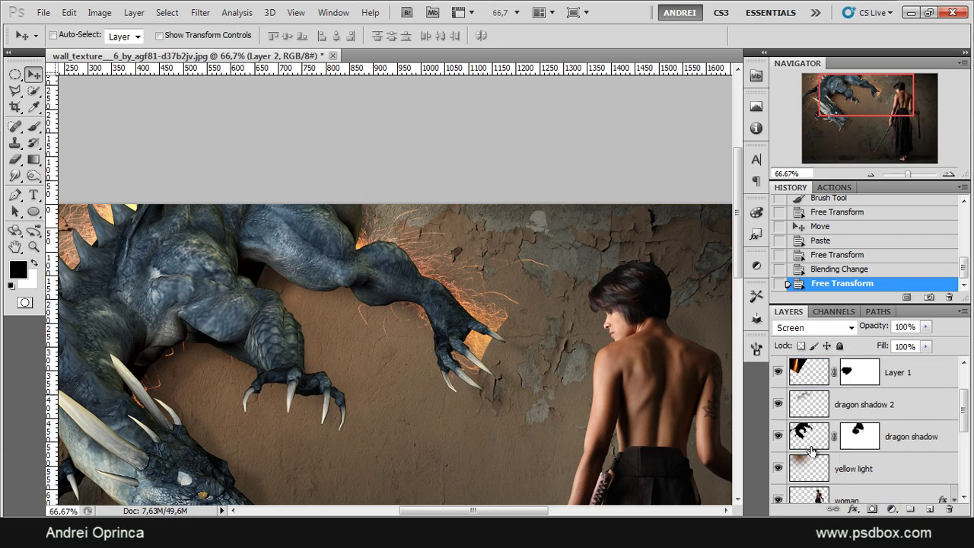
scroll(825, 459, "up", 2)
scroll(824, 455, "up", 4)
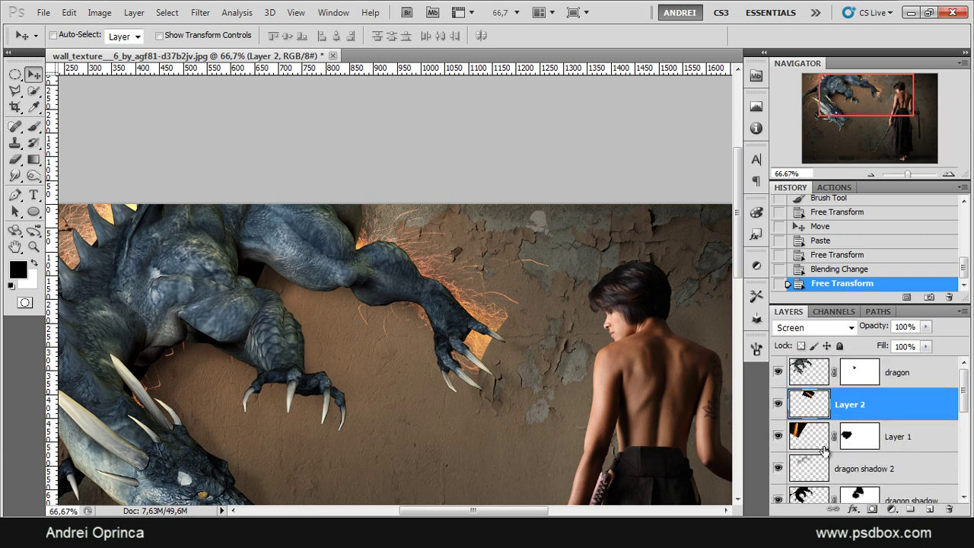
left_click(809, 373, "ctrl")
key("ctrl+plus")
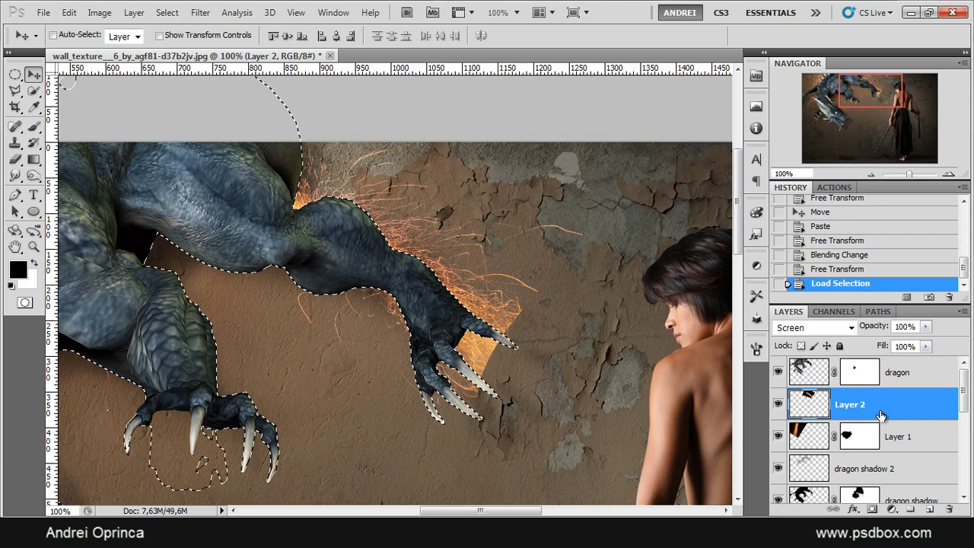
key("ctrl+shift+i")
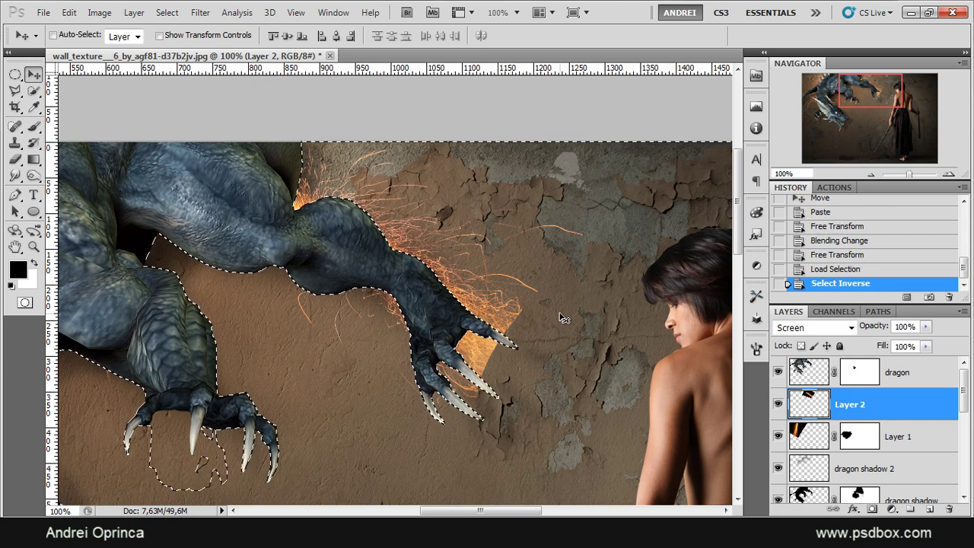
key("b")
mouse_move(493, 335)
left_mouse_down()
mouse_move(499, 369)
mouse_move(486, 405)
mouse_move(504, 425)
mouse_move(446, 415)
mouse_move(430, 393)
mouse_move(498, 394)
mouse_move(528, 413)
left_mouse_up()
key("ctrl+d")
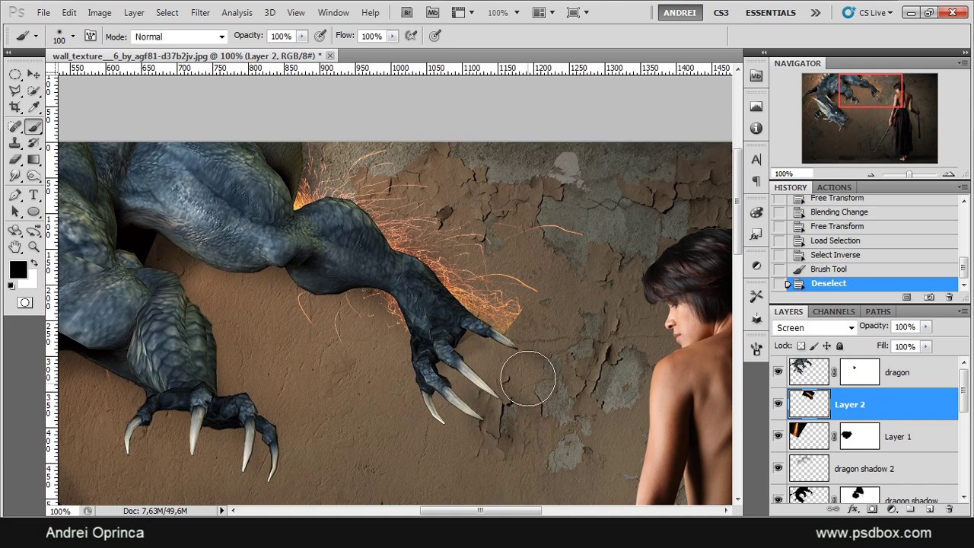
- Paint out the remaining hard edge of the sparks around the outstretched claw tips with a 100 px black brush
left_click(519, 331)
left_click(533, 331)
left_click(542, 351)
left_click(518, 343)
left_click(527, 350)
left_click(525, 350)
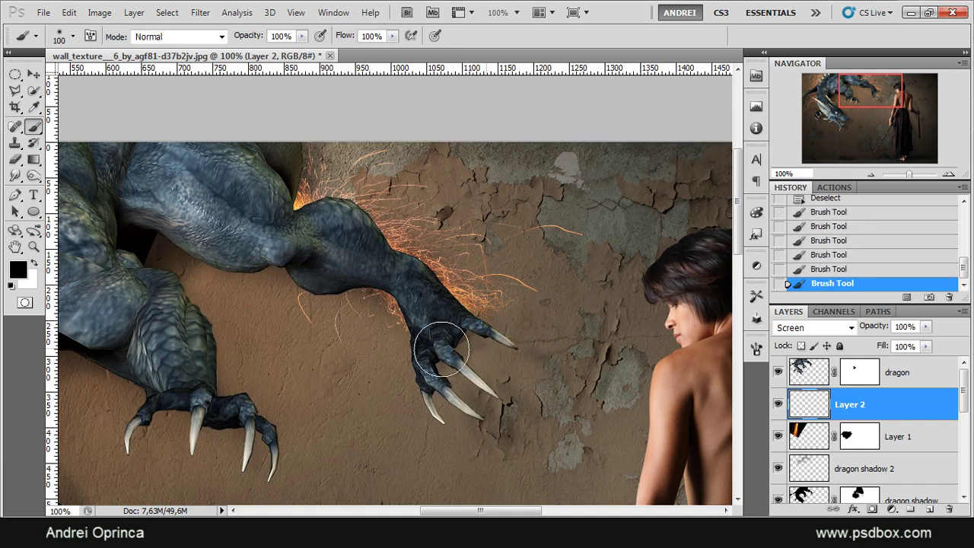
left_click(442, 351)
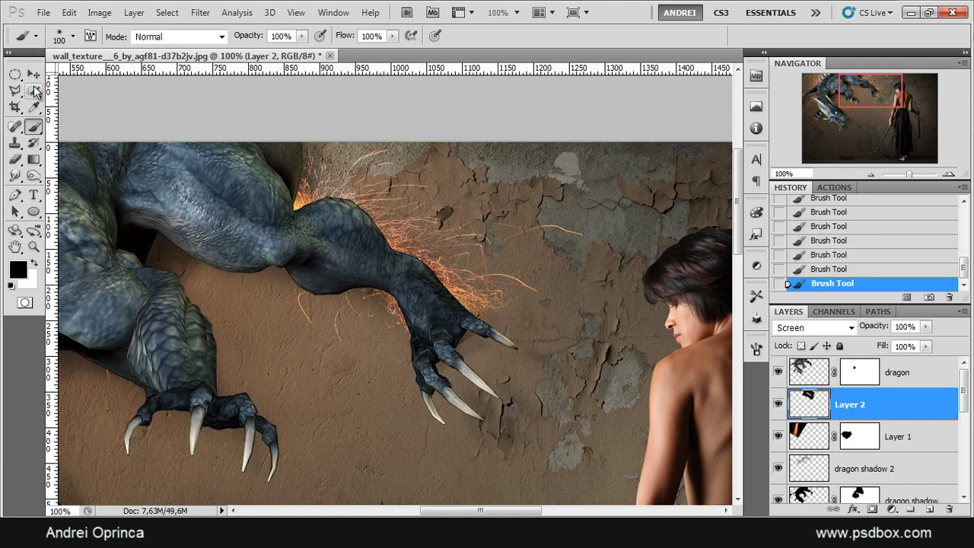
- Rotate the Layer 2 sparks about 6.7° clockwise and reposition them along the upper edge of the outstretched foreleg
left_click(34, 74)
mouse_move(457, 278)
left_mouse_down()
mouse_move(443, 290)
mouse_move(449, 273)
left_mouse_up()
key("ctrl+t")
left_click_drag(632, 214, 635, 246)
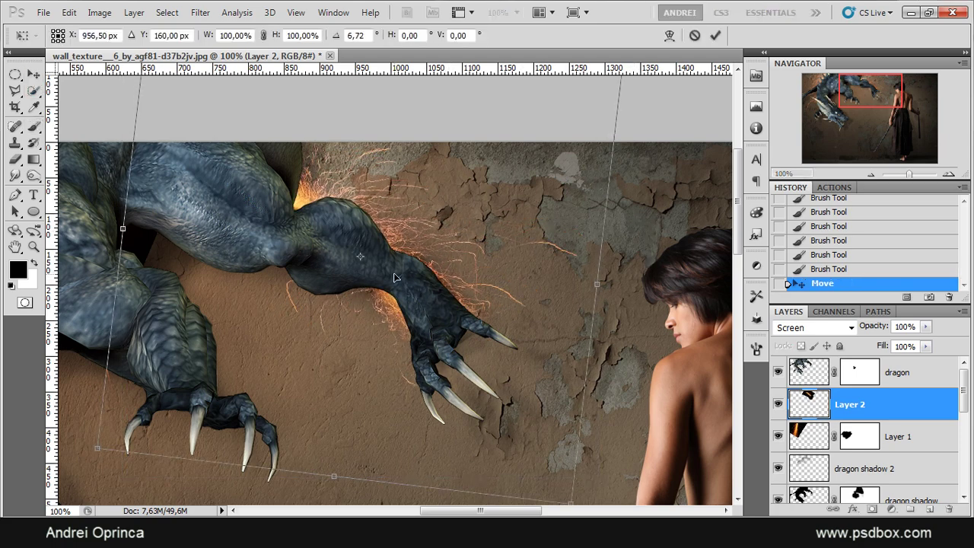
mouse_move(395, 275)
left_mouse_down()
mouse_move(389, 256)
mouse_move(384, 267)
mouse_move(409, 281)
left_mouse_up()
key("Return")
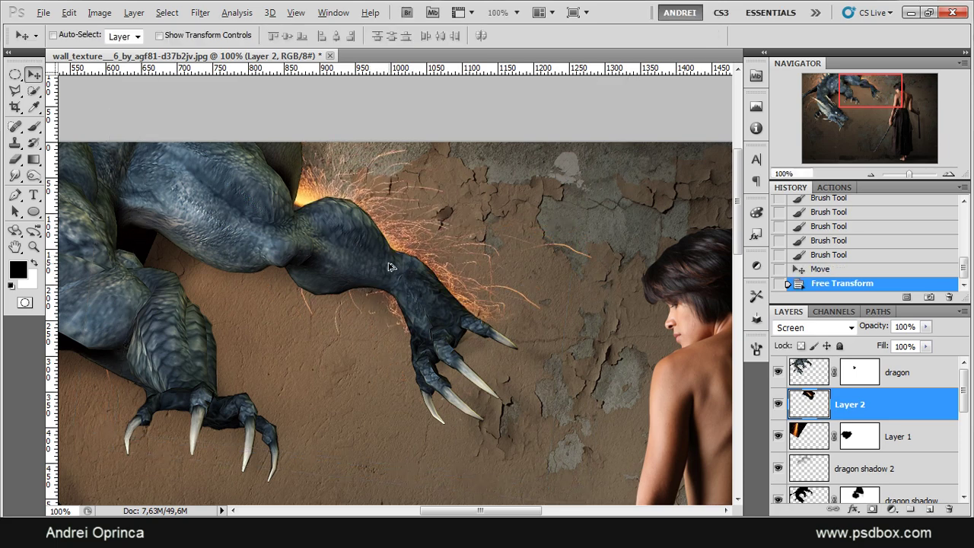
scroll(386, 263, "down", 2)
scroll(328, 219, "up", 2)
left_click_drag(407, 267, 420, 280)
- Paint out the leftover glow and sparks between the claws on Layer 2 with a black brush reduced to 50 px
scroll(480, 297, "down", 1)
scroll(545, 347, "up", 2)
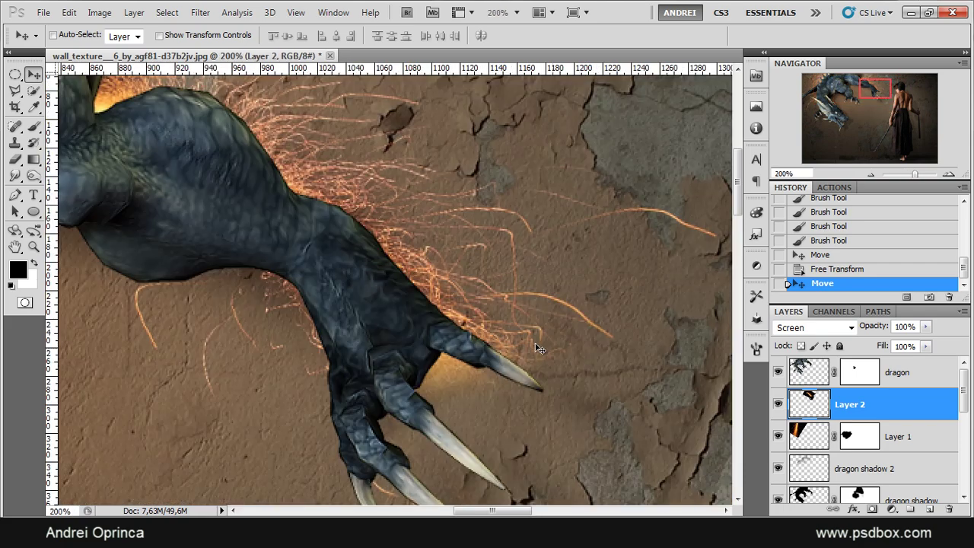
key("b")
key("space")
left_click_drag(466, 410, 488, 318)
key("bracketleft")
key("bracketleft")
key("bracketleft")
key("bracketleft")
key("bracketleft")
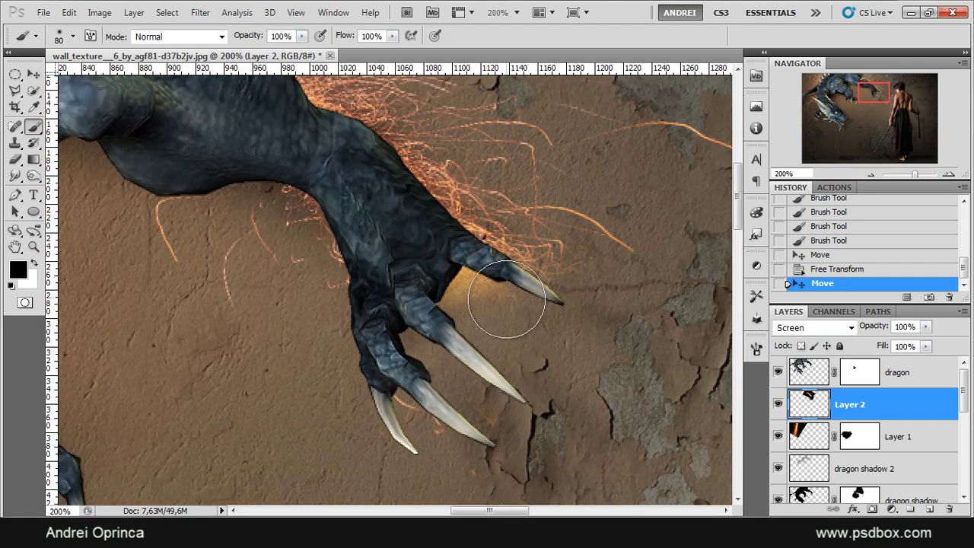
mouse_move(464, 280)
left_mouse_down()
mouse_move(473, 304)
mouse_move(446, 304)
left_mouse_up()
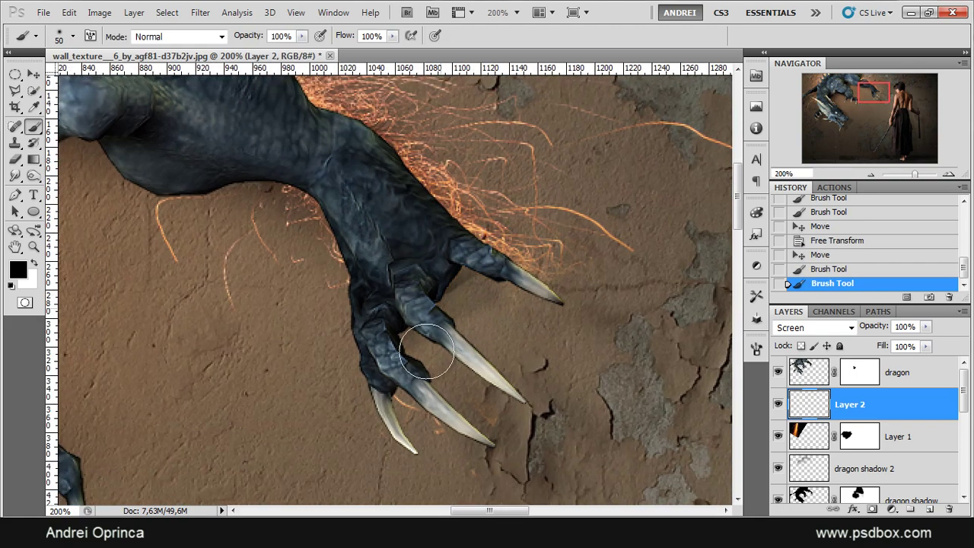
mouse_move(476, 481)
left_mouse_down()
mouse_move(533, 356)
mouse_move(561, 403)
left_mouse_up()
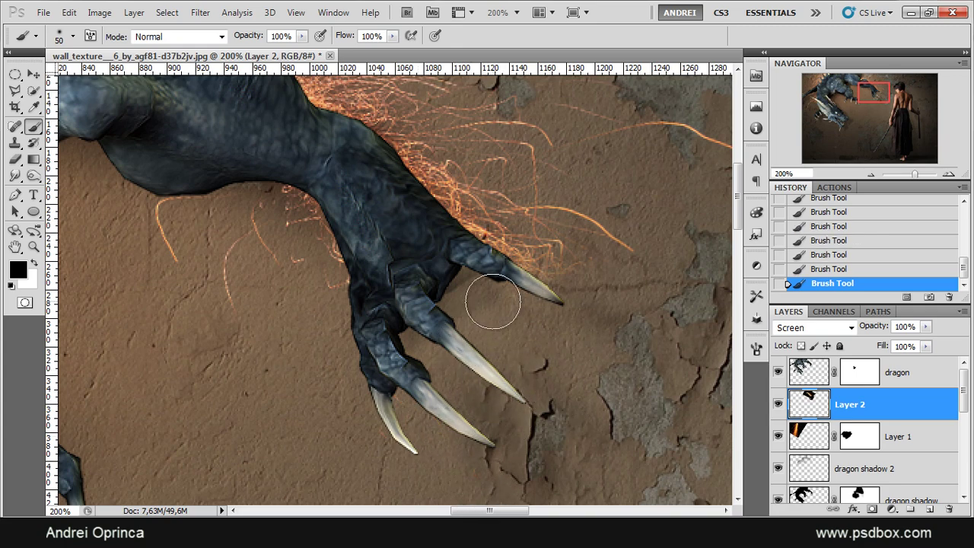
- Open the stock fire image 221130_4202 from the Stock folder
scroll(493, 303, "down", 3)
key("ctrl+minus")
key("ctrl+plus")
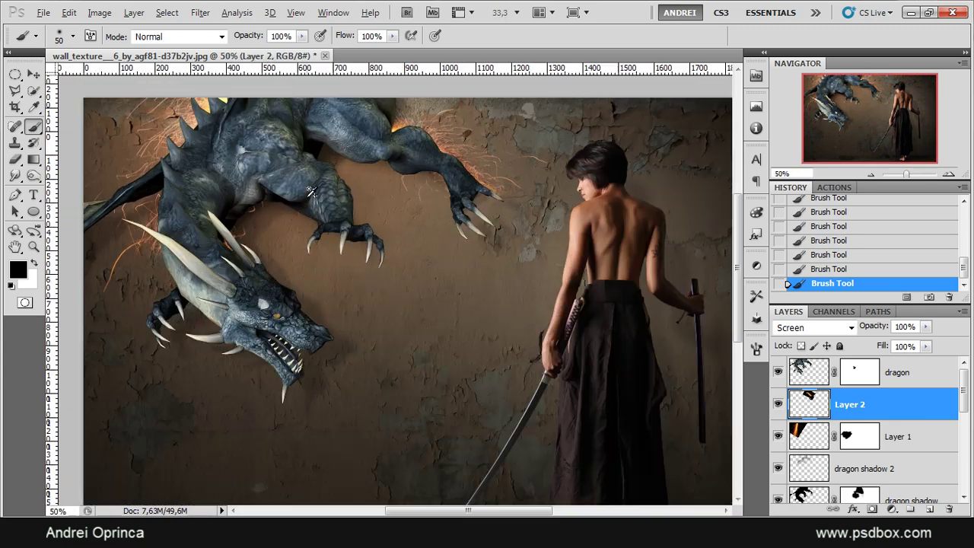
left_click_drag(508, 184, 506, 207)
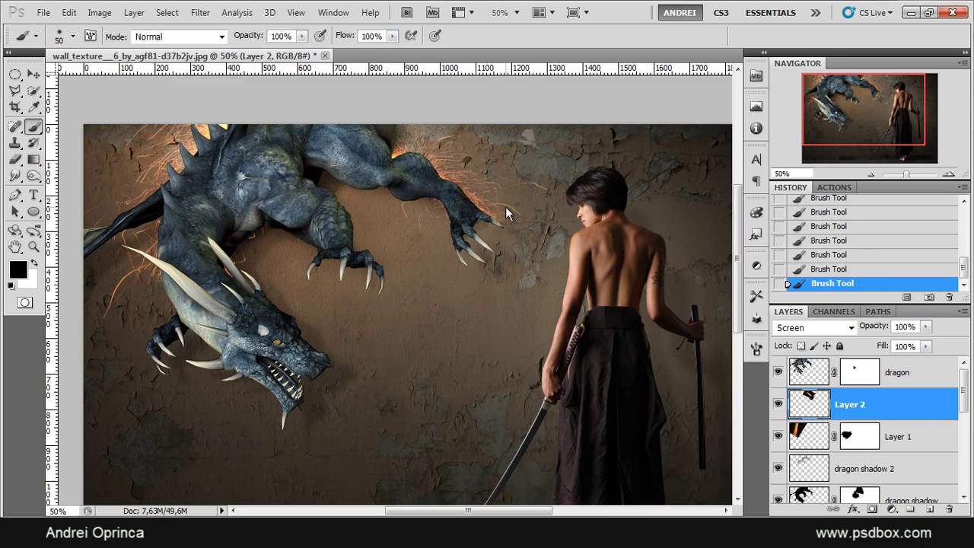
key("ctrl+o")
left_click(161, 154)
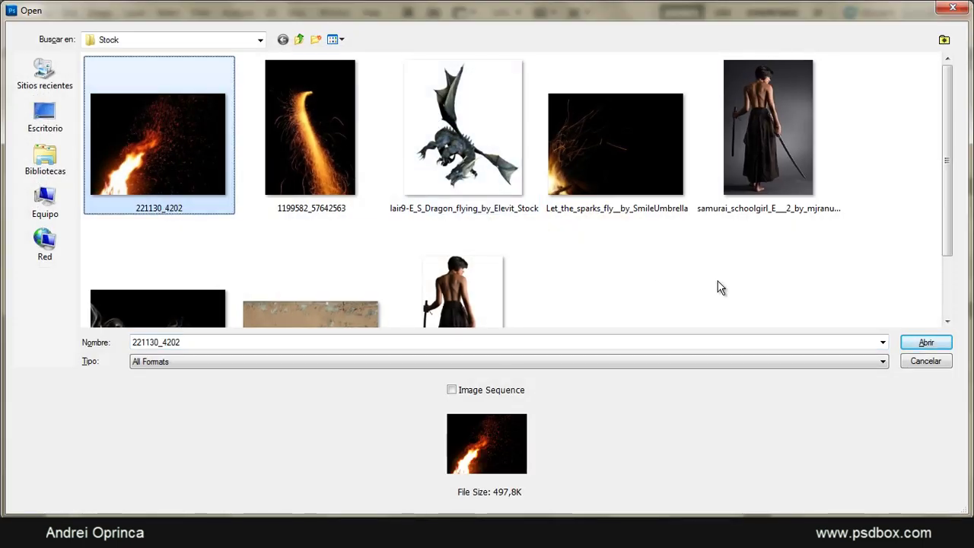
left_click(930, 344)
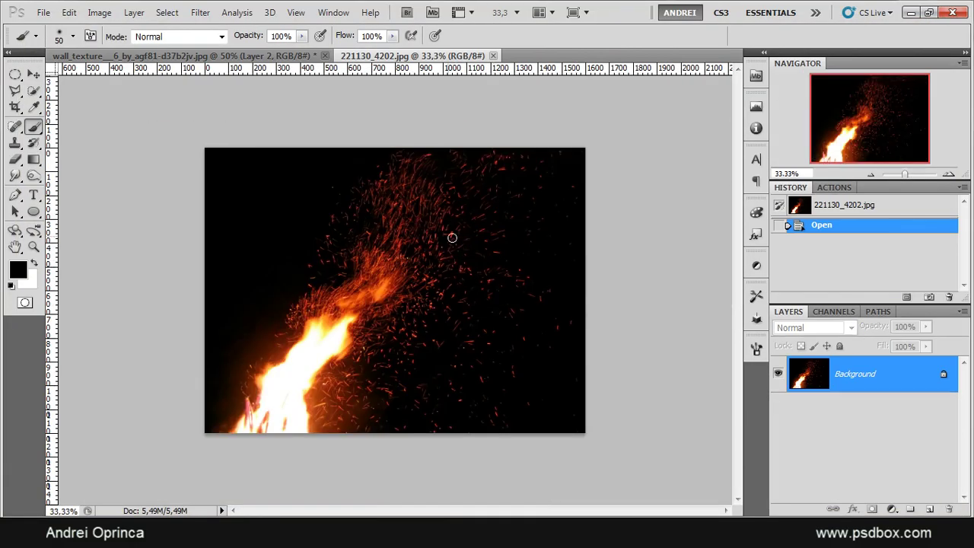
- Select a rectangular area of scattered sparks in the lower-right part of the fire image
left_click(15, 75)
left_click(58, 75)
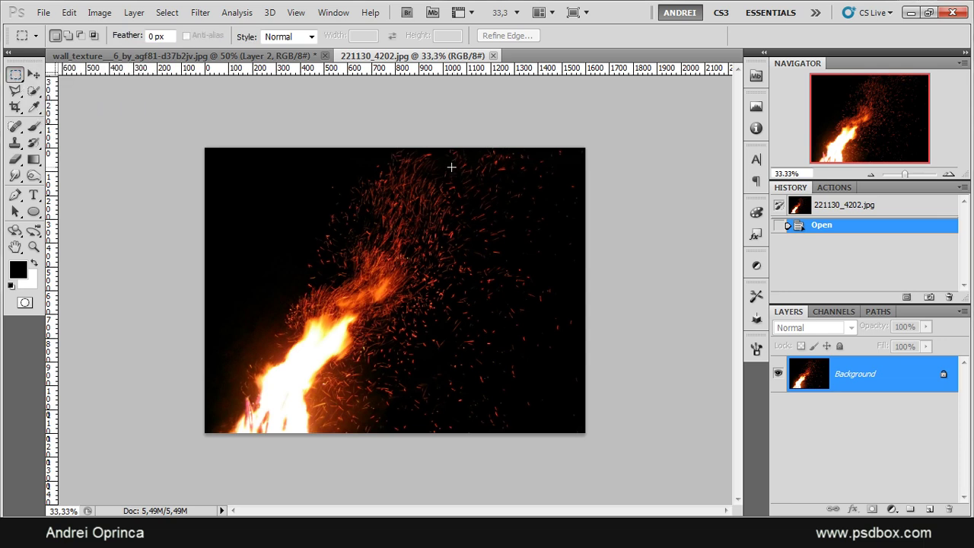
left_click_drag(503, 302, 601, 444)
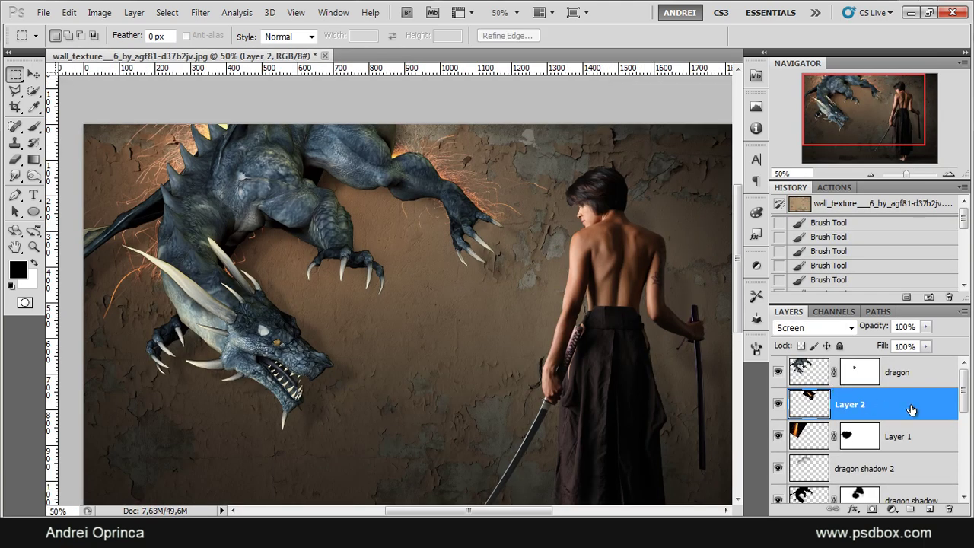
- Paste the copied sparks image above the dragon layer and set its blend mode to Screen
left_click(905, 379)
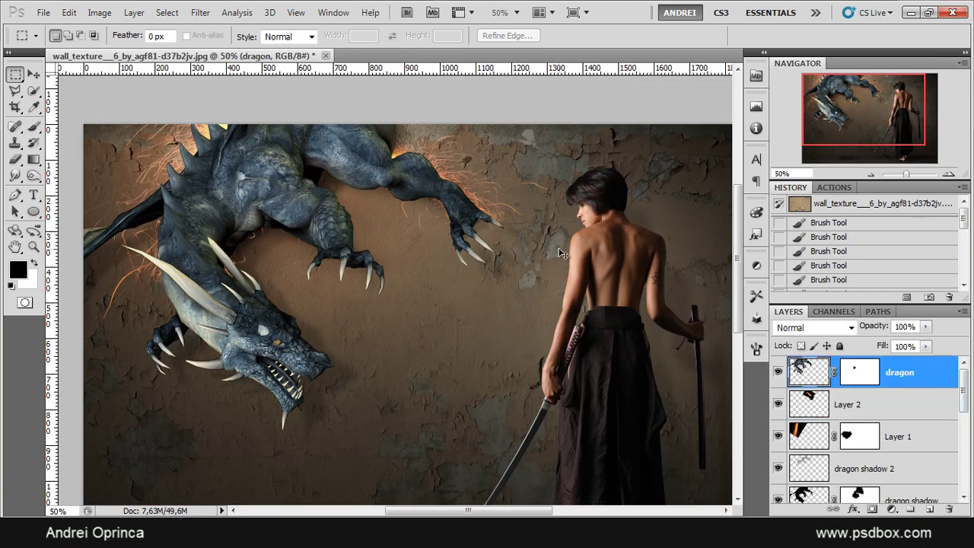
key("ctrl+v")
left_click(815, 327)
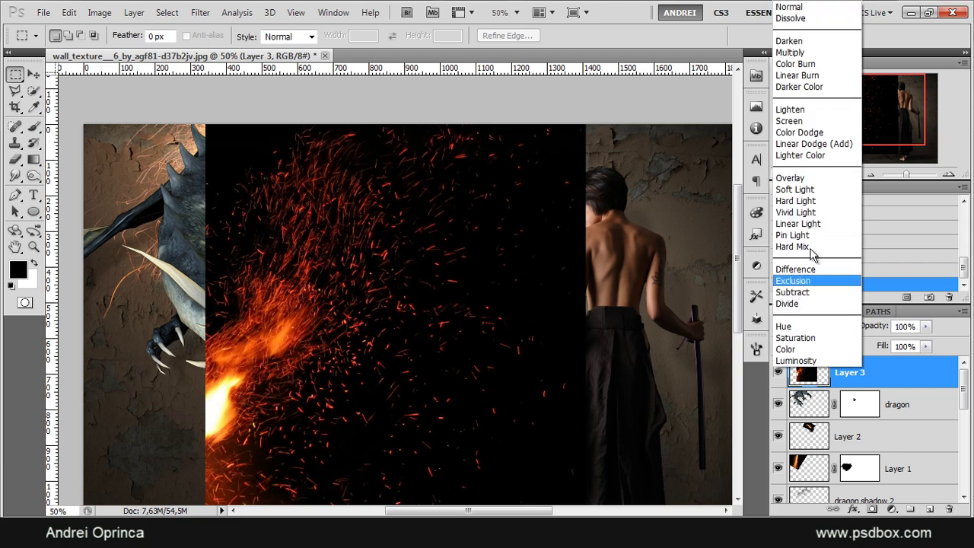
left_click(811, 121)
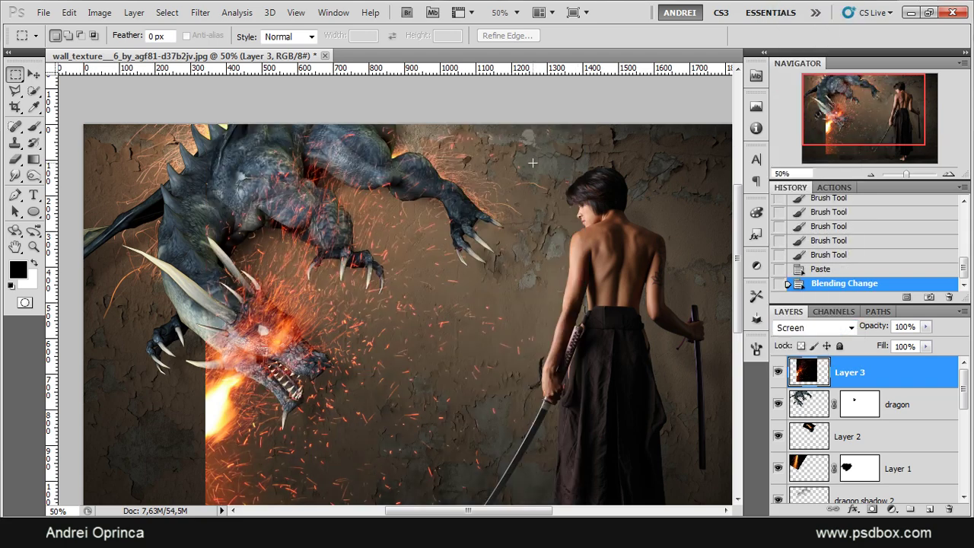
- Rotate the pasted sparks layer clockwise with Free Transform and position it so the sparks cover the dragon's upper body
key("ctrl+minus")
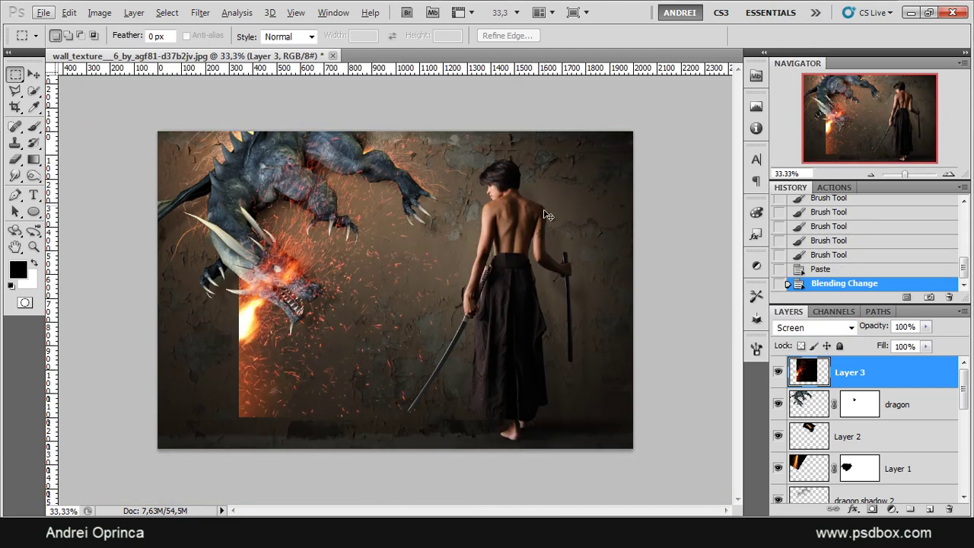
key("v")
key("ctrl+t")
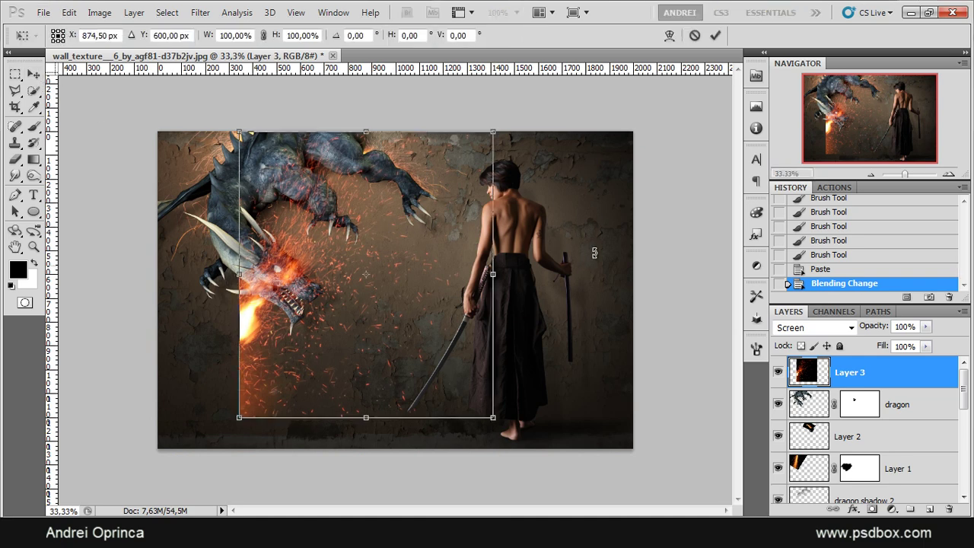
left_click_drag(593, 254, 482, 455)
left_click_drag(433, 335, 386, 223)
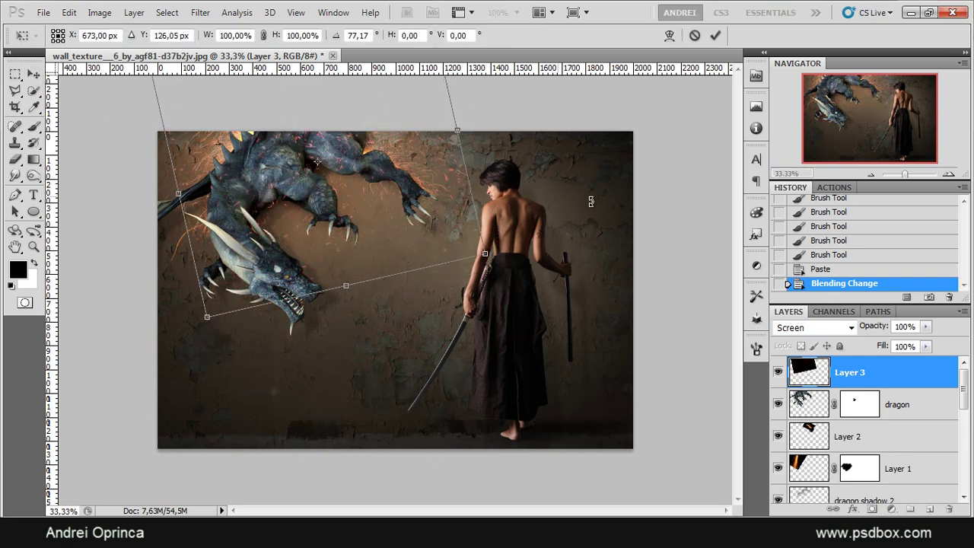
left_click_drag(589, 200, 514, 268)
left_click_drag(386, 175, 351, 232)
key("Return")
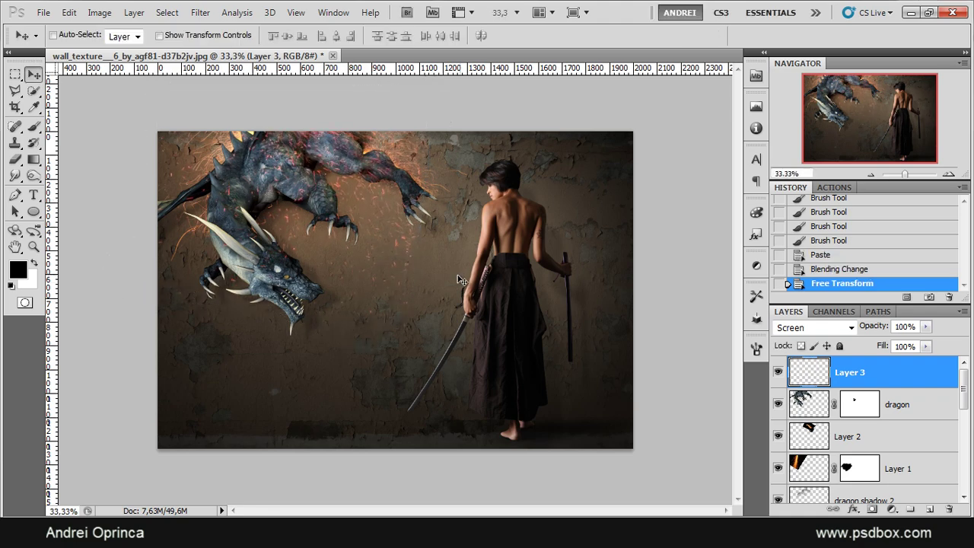
- Shift the sparks layer's hue to +11 with Hue/Saturation
scroll(351, 229, "up", 2)
scroll(424, 237, "down", 1)
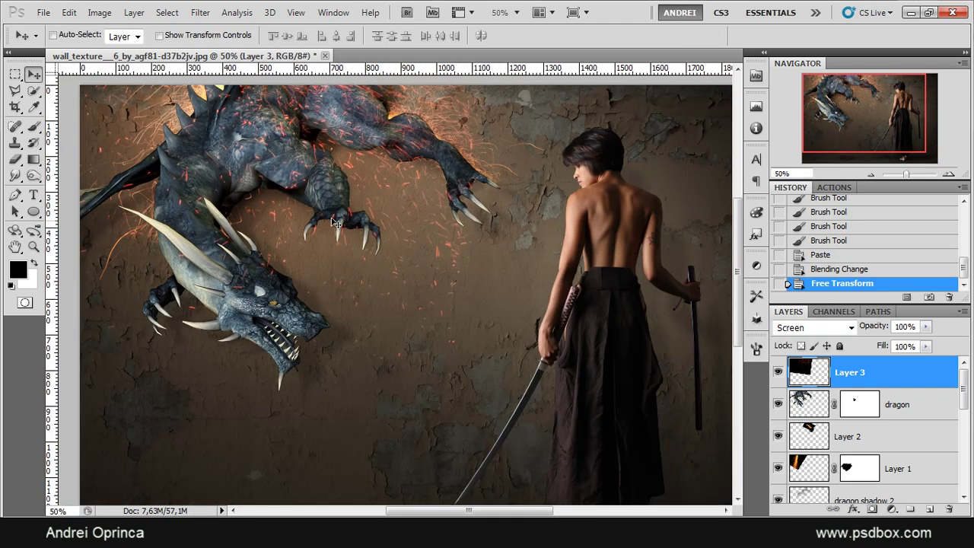
left_click_drag(395, 213, 413, 313)
key("ctrl+u")
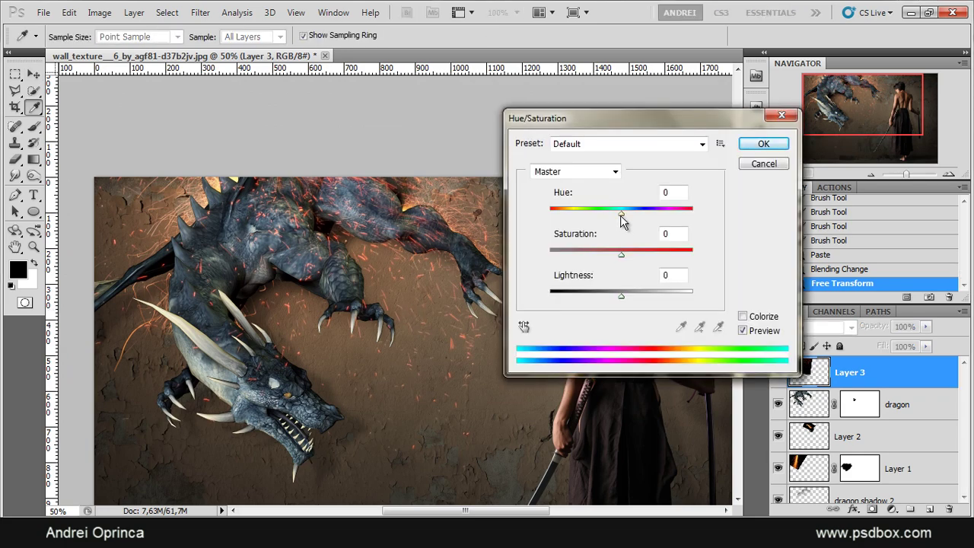
mouse_move(622, 219)
left_mouse_down()
mouse_move(593, 219)
mouse_move(629, 218)
left_mouse_up()
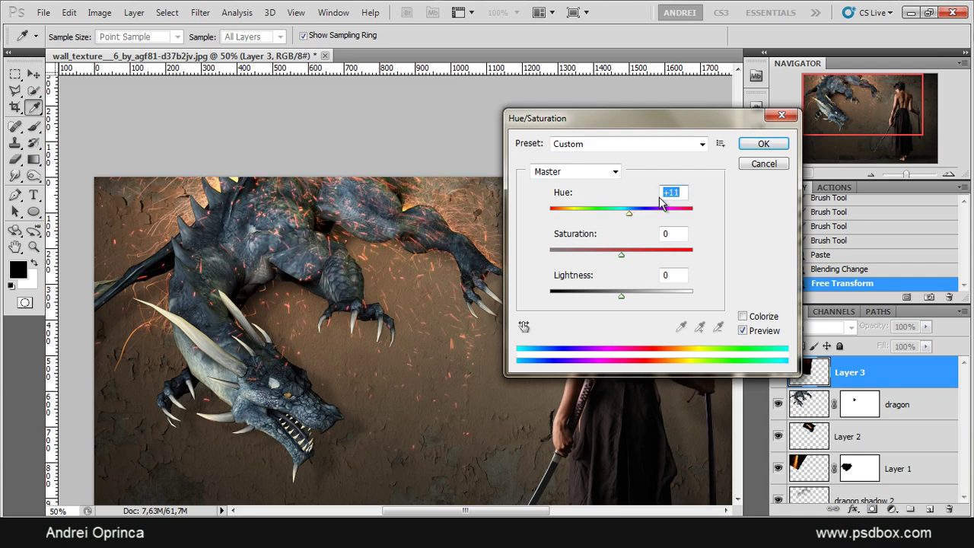
left_click(763, 143)
key("v")
key("ctrl+minus")
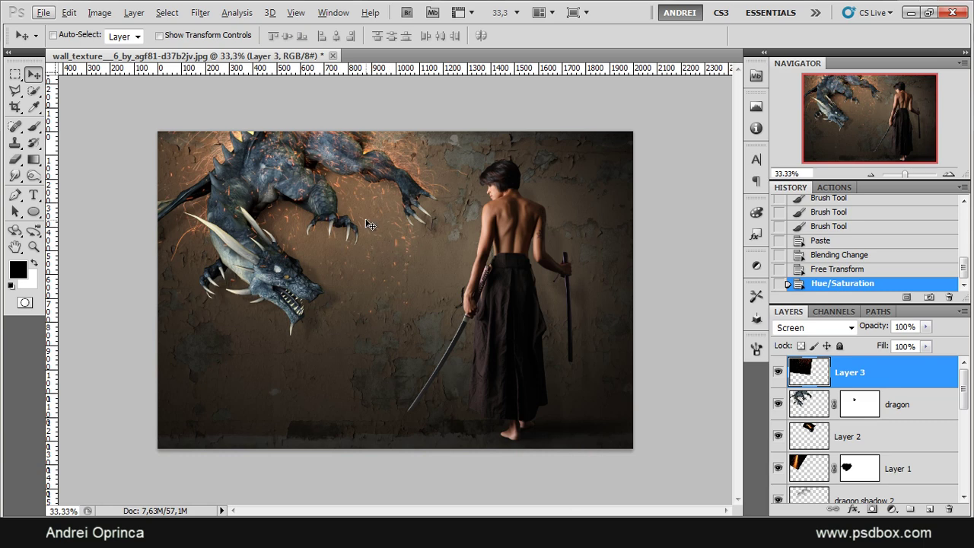
- Add a Color Overlay effect to the dragon layer
key("ctrl+plus")
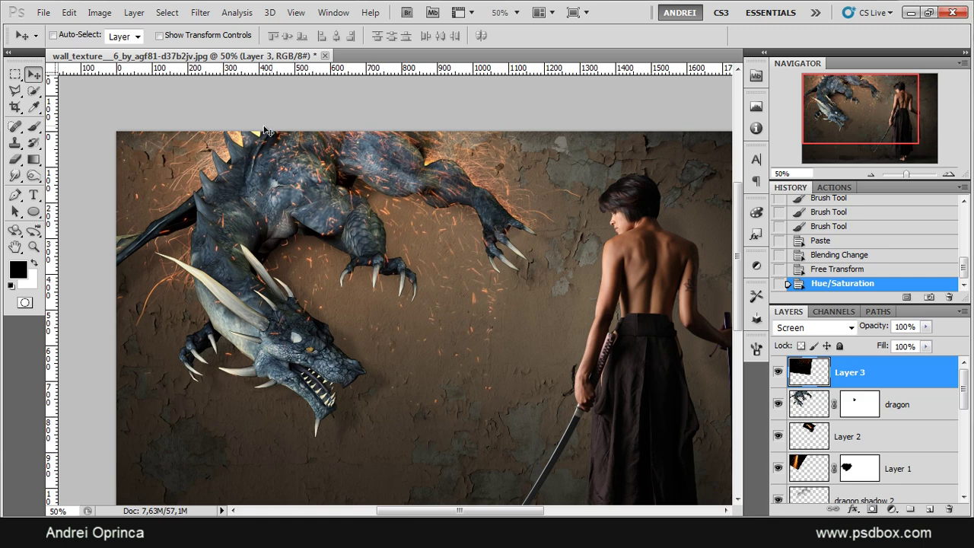
scroll(857, 409, "down", 3)
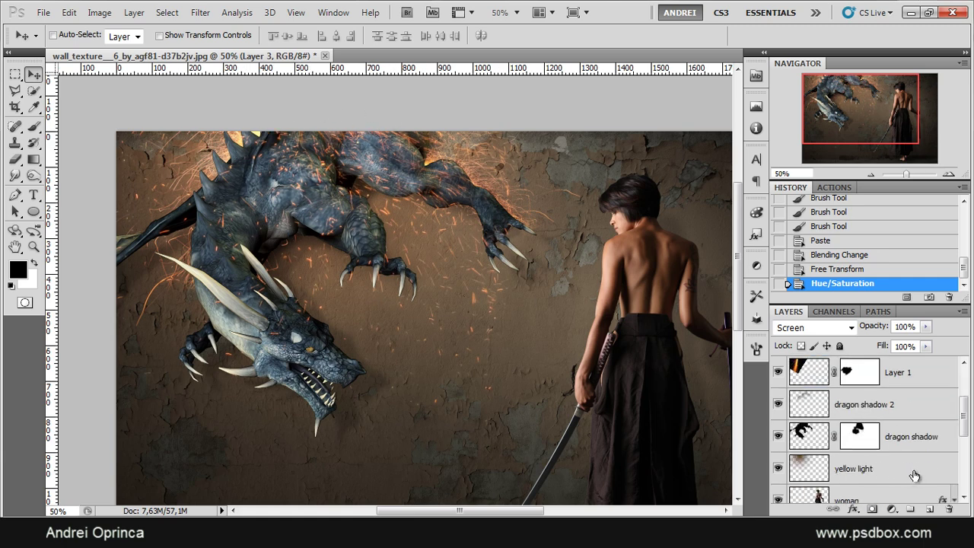
scroll(900, 432, "up", 3)
left_click(940, 402)
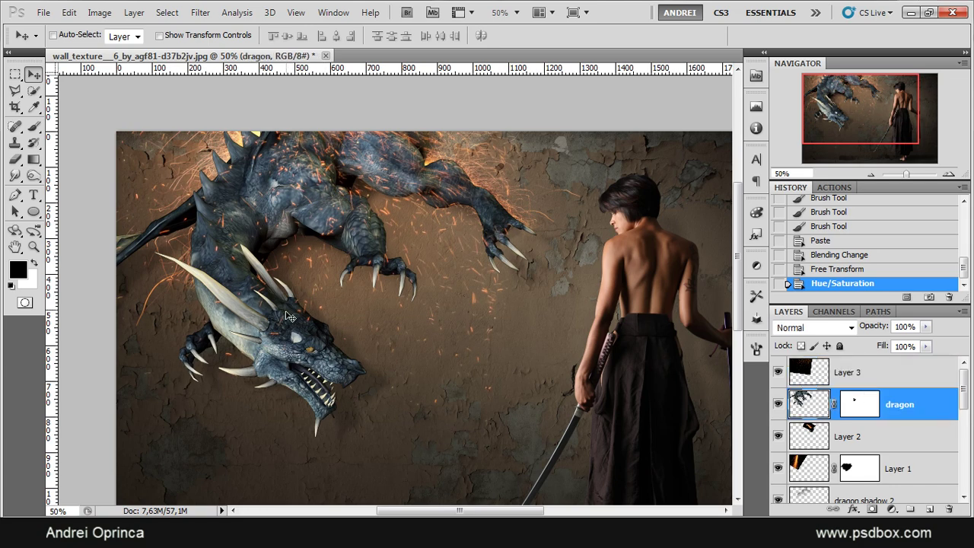
double_click(935, 409)
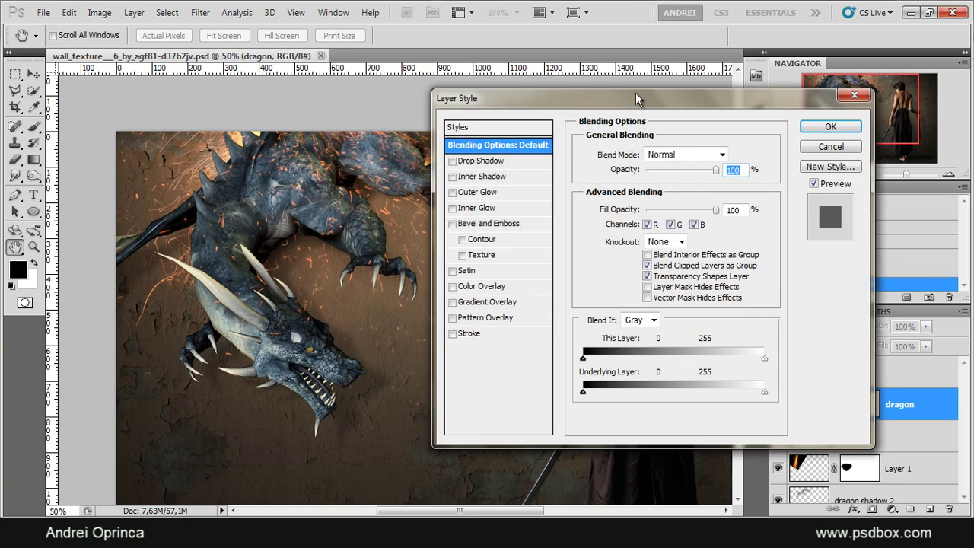
left_click_drag(635, 93, 538, 74)
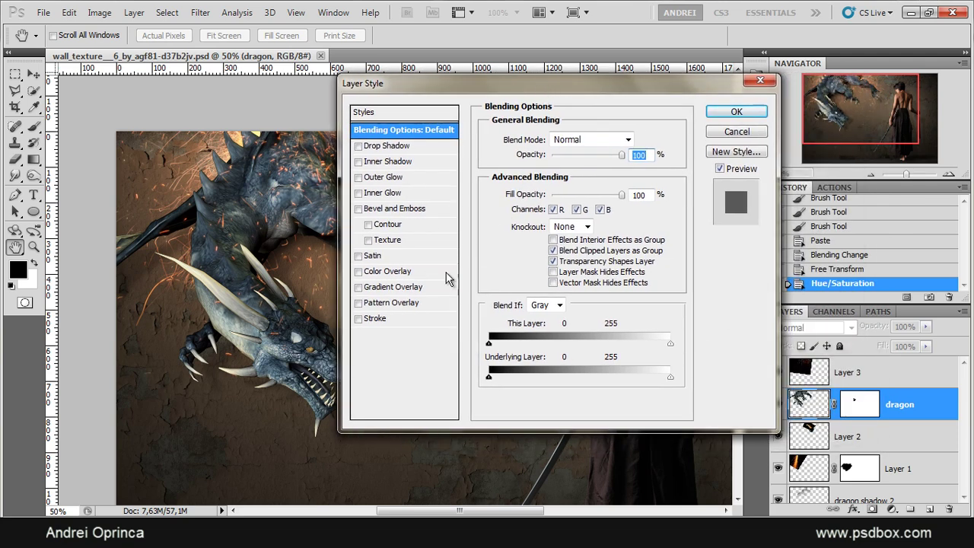
left_click(392, 272)
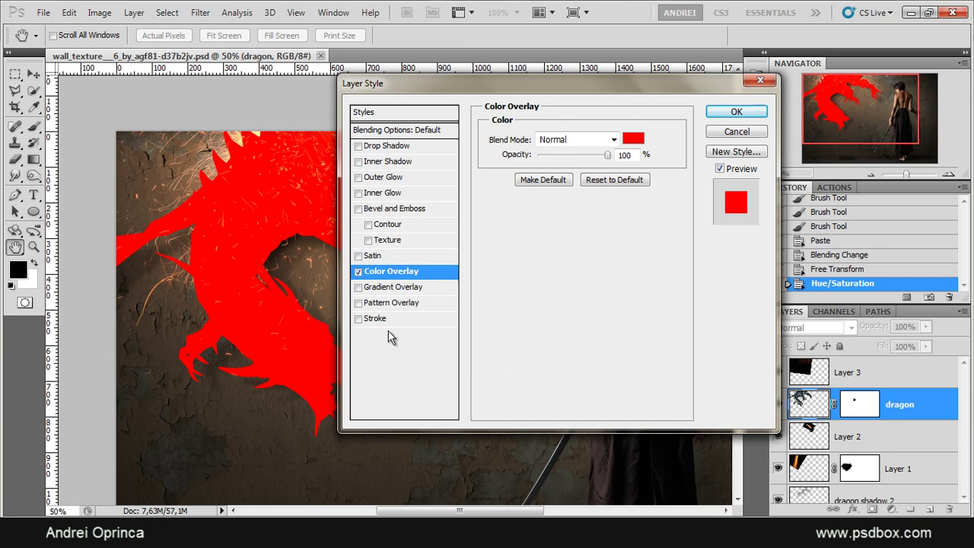
- Set the dragon's Color Overlay colour to 827864
left_click(633, 139)
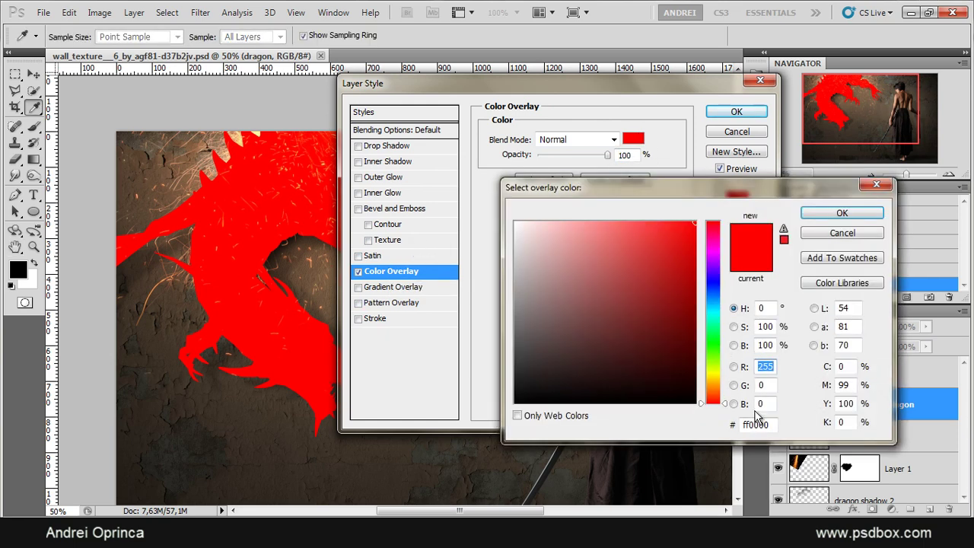
left_click_drag(723, 399, 723, 388)
left_click(648, 280)
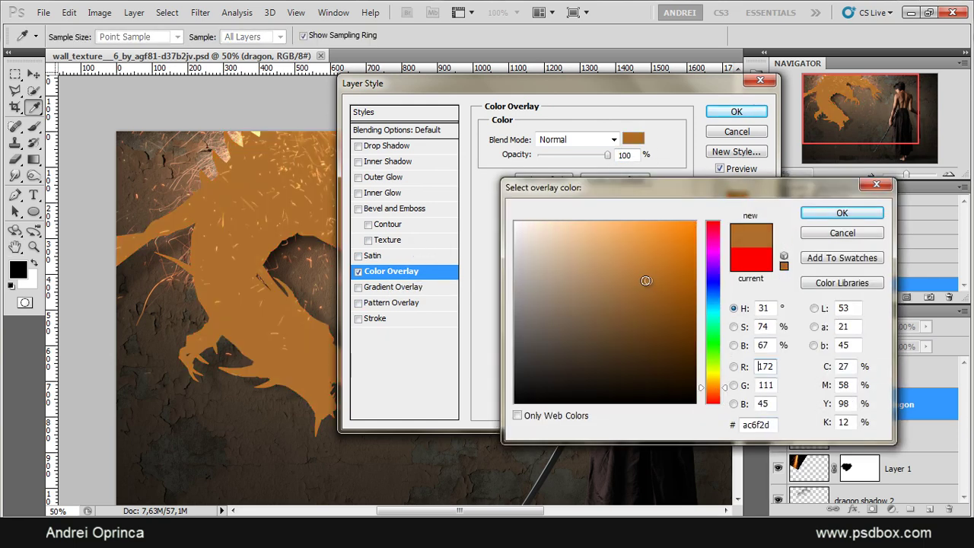
left_click(750, 426)
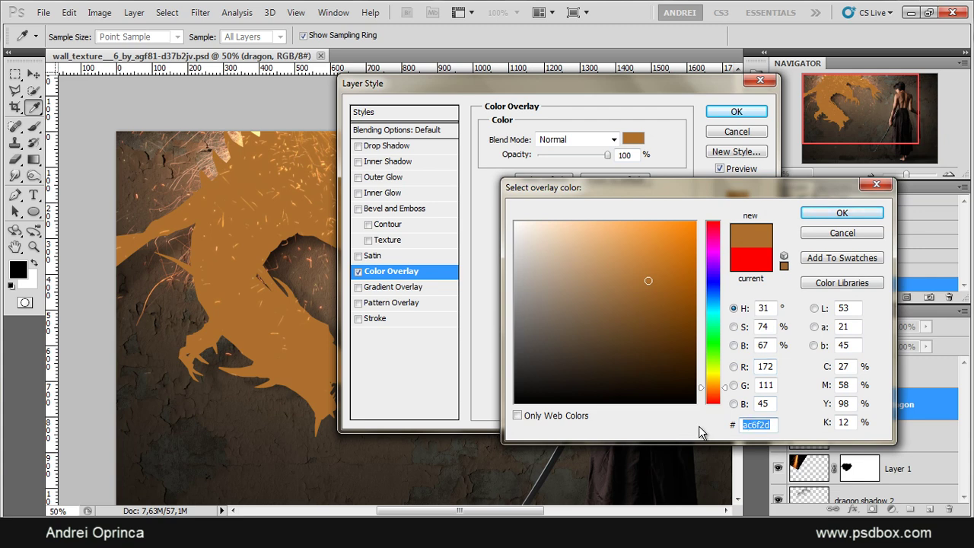
type("827")
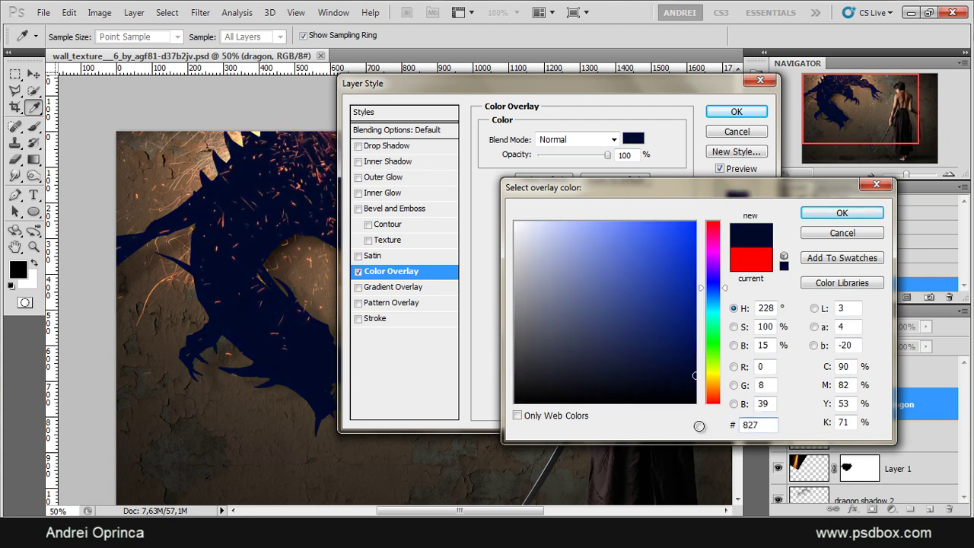
type("864")
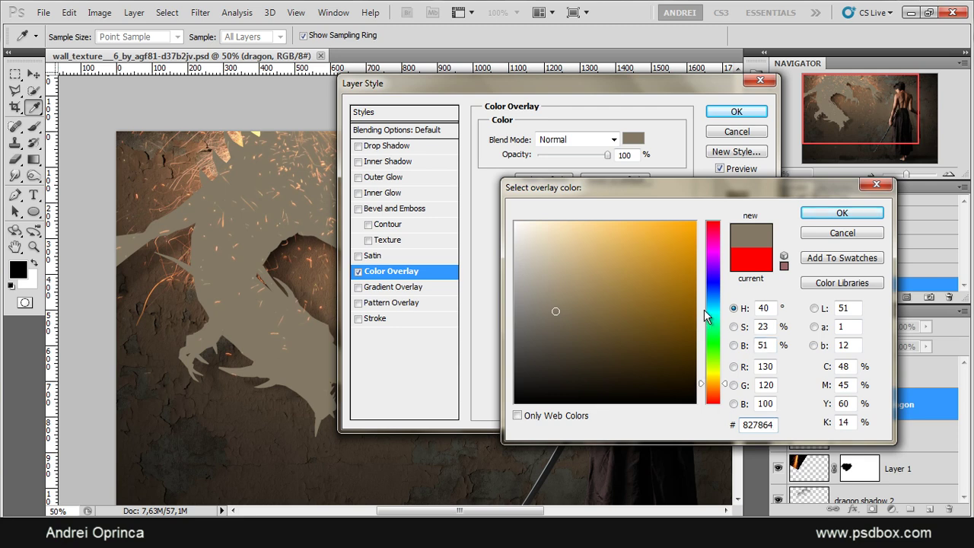
left_click(840, 213)
- Set the Color Overlay blend mode to Hard Light and compare the dragon with the effect off and on
left_click(593, 141)
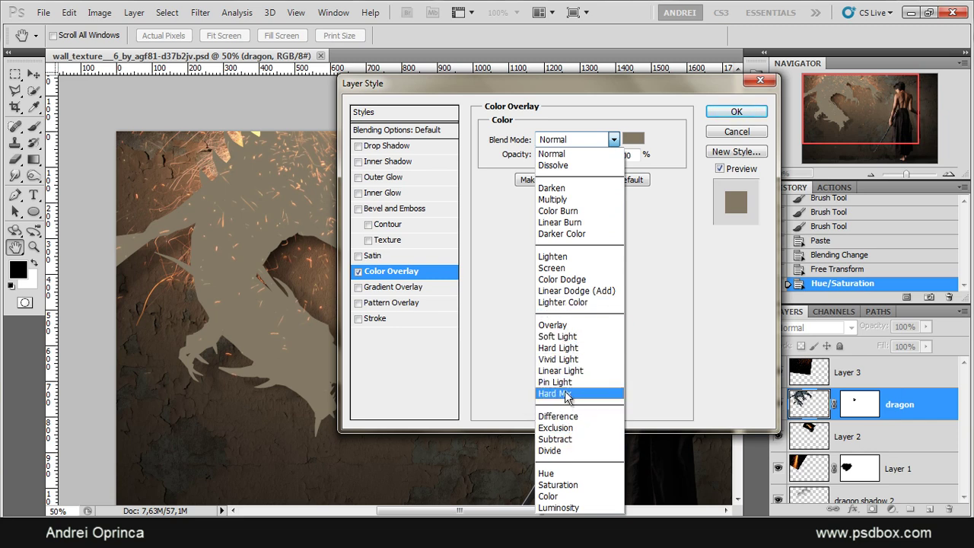
left_click(567, 348)
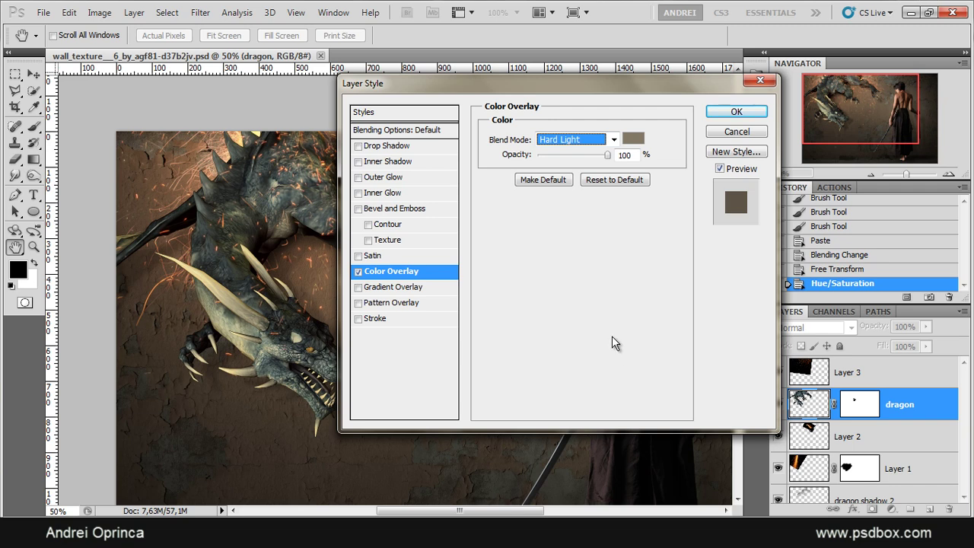
left_click_drag(549, 88, 656, 89)
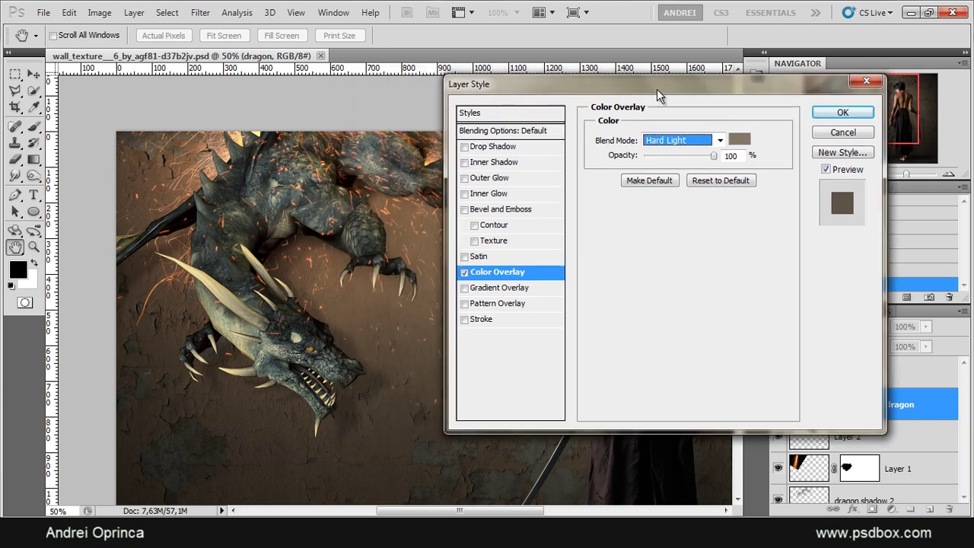
left_click(464, 273)
left_click(464, 273)
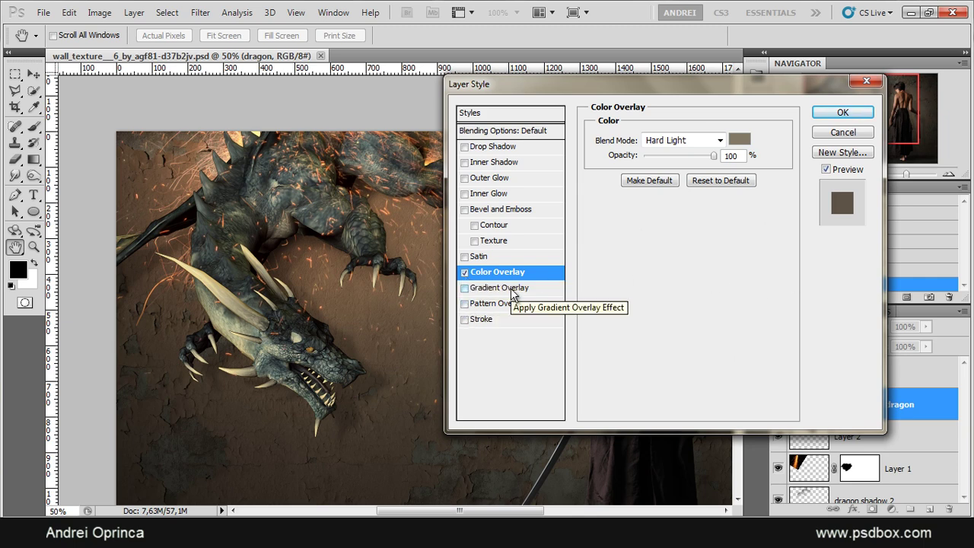
- Add a Gradient Overlay to the dragon layer and set the gradient's black stop to 272522
left_click(513, 291)
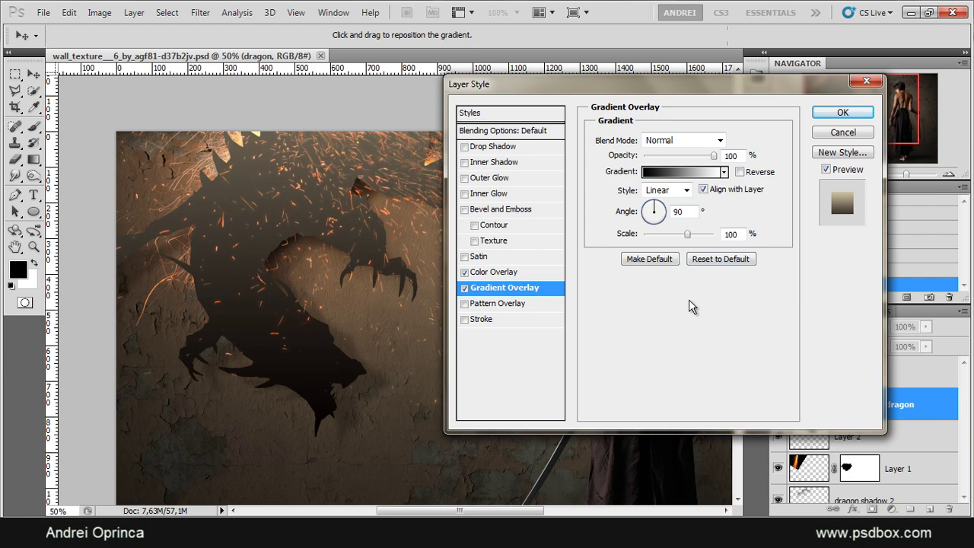
left_click(683, 172)
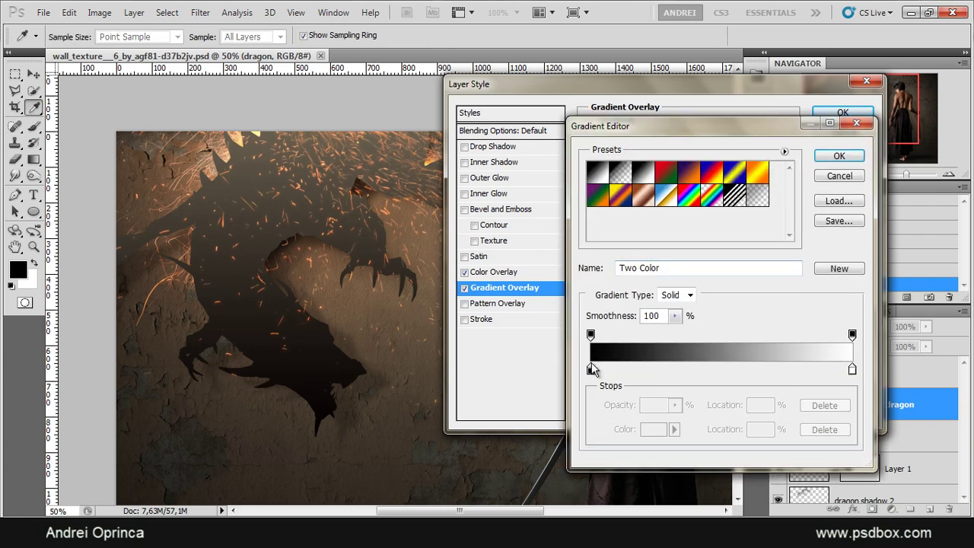
left_click(591, 369)
left_click(653, 429)
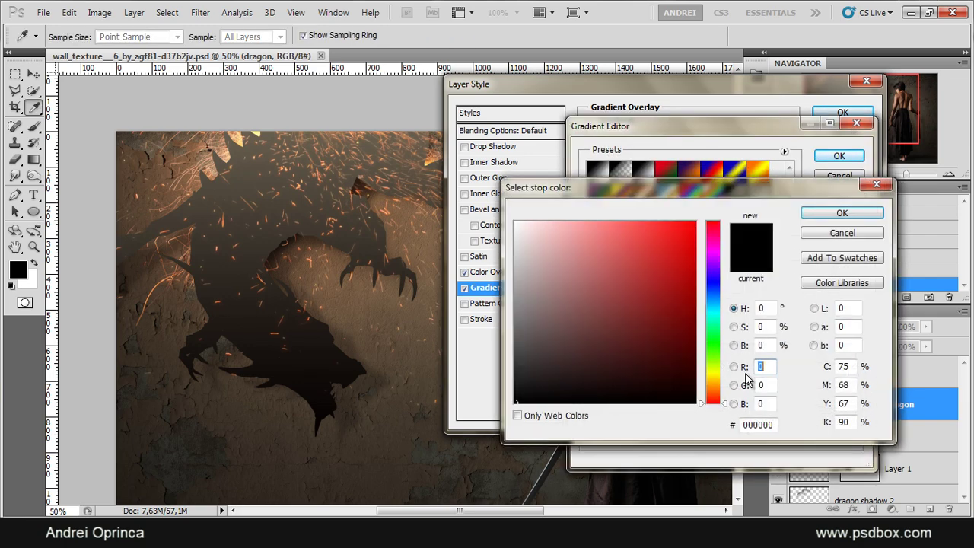
left_click(770, 424)
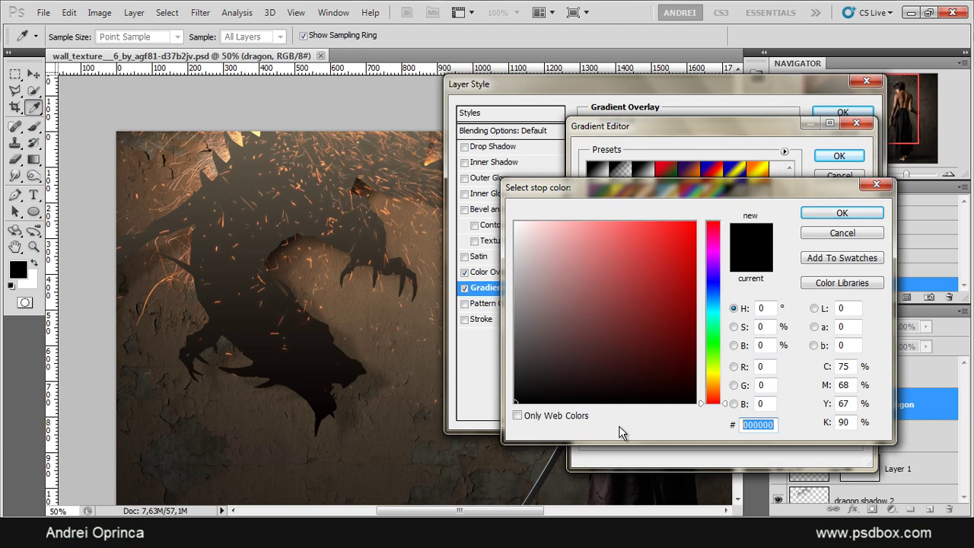
type("272522")
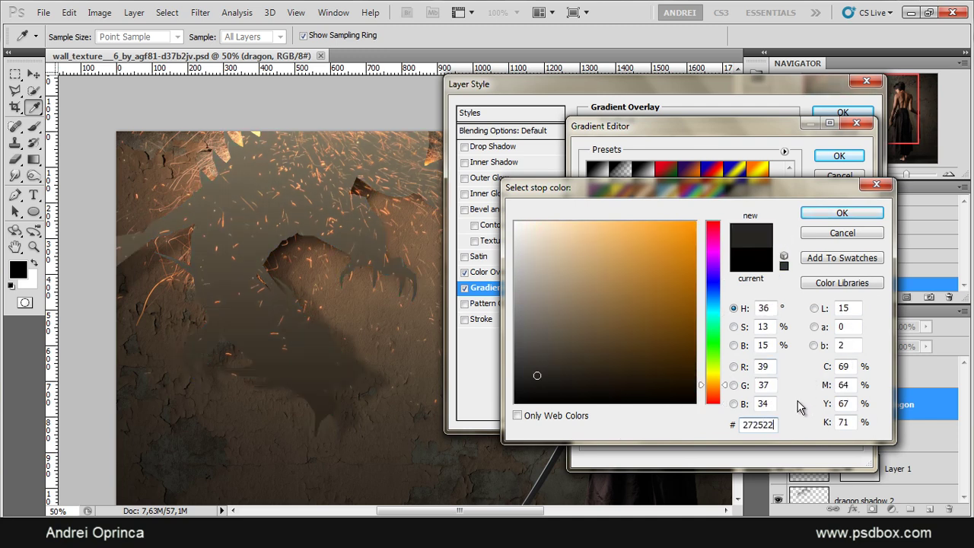
left_click(847, 209)
left_click(844, 213)
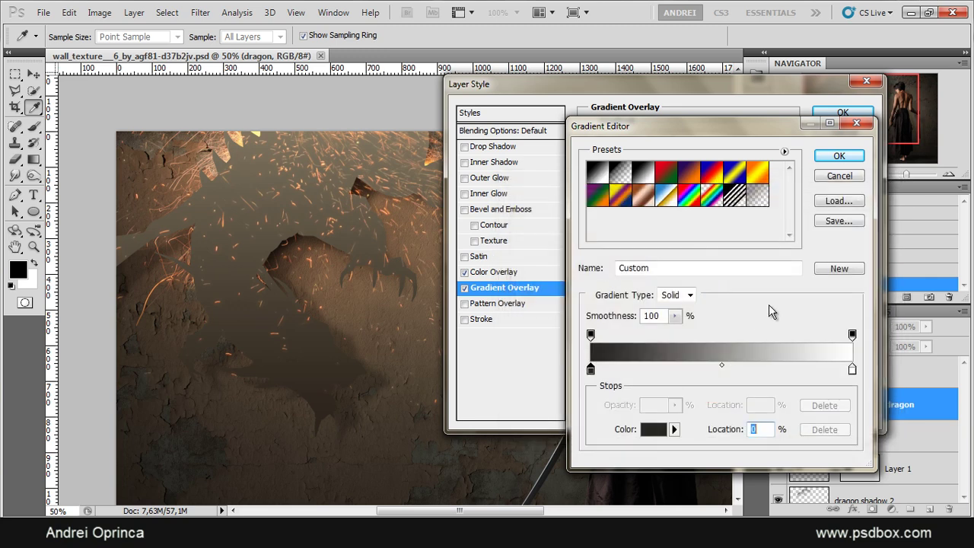
- Set the white stop of the dragon's Gradient Overlay gradient to eeddbe and accept the gradient
left_click(852, 370)
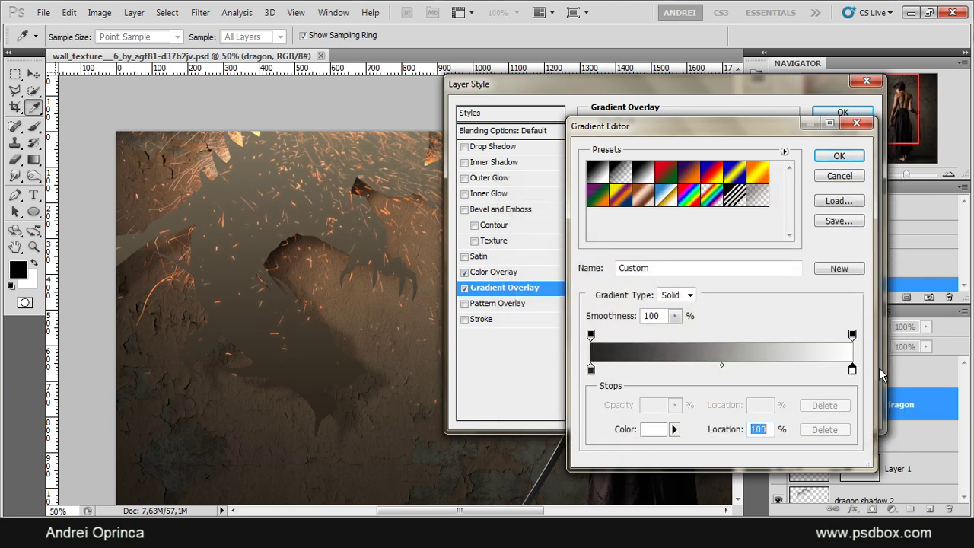
left_click(654, 430)
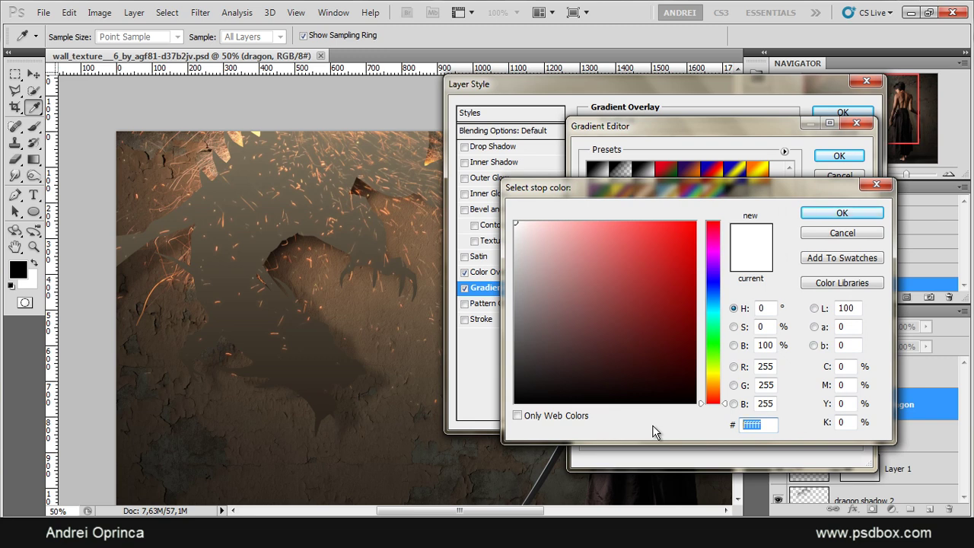
type("ee")
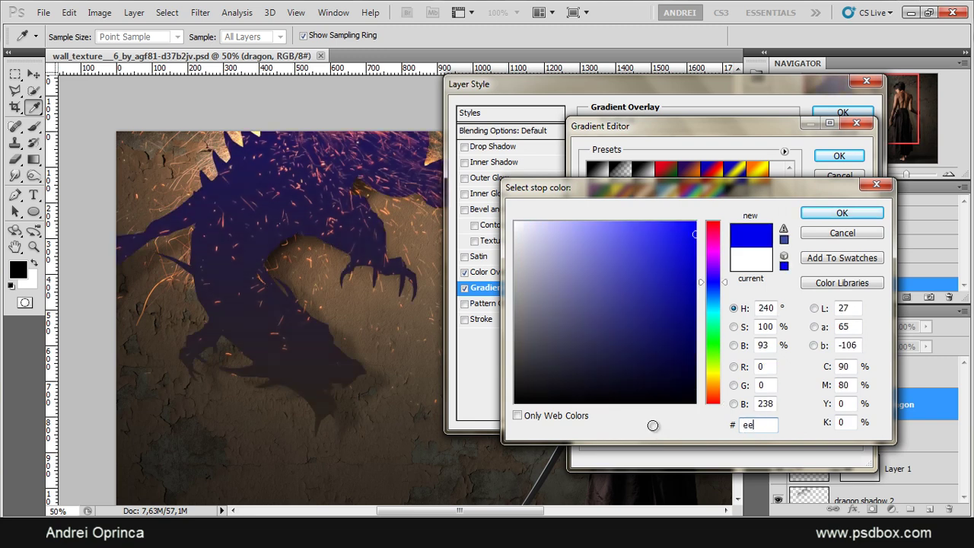
type("ddbe")
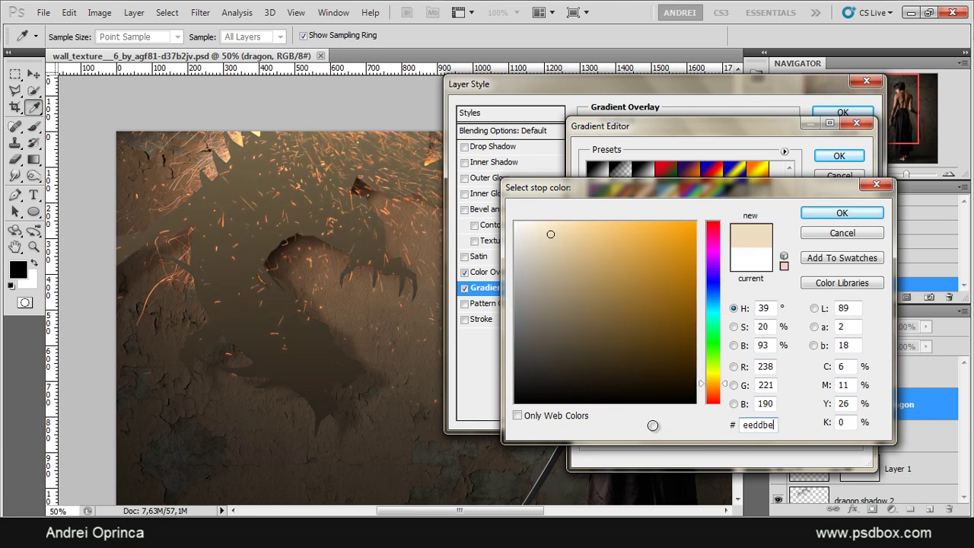
left_click(837, 215)
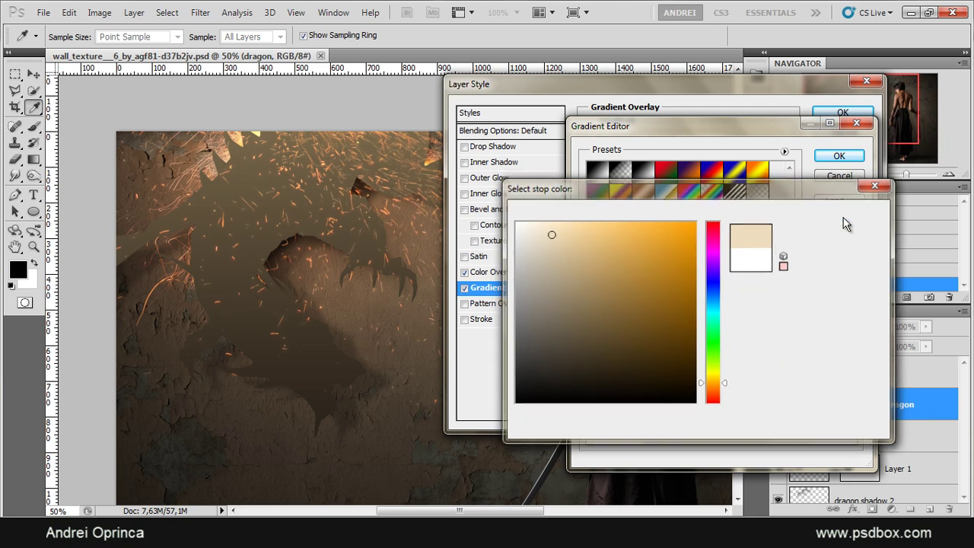
left_click(839, 157)
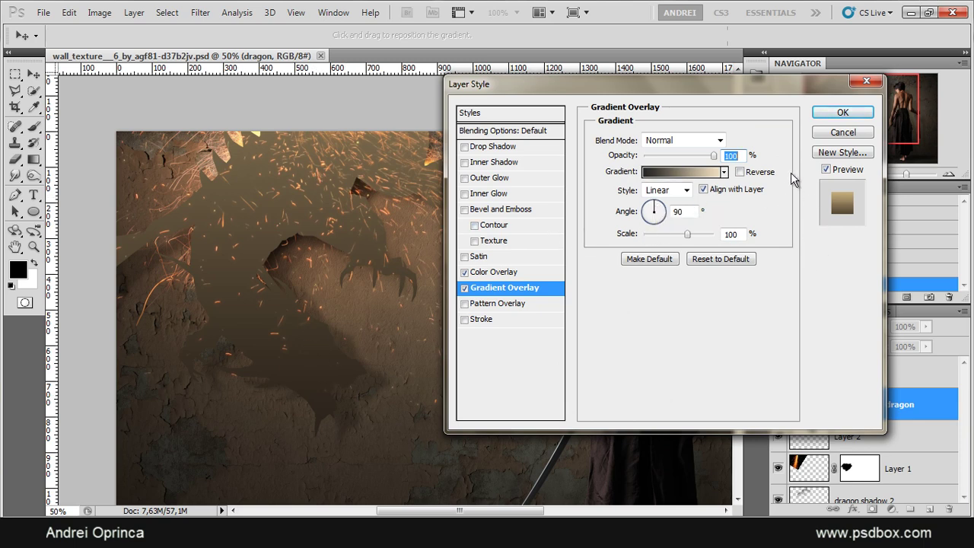
- Set the Gradient Overlay to Overlay blend mode at 50% opacity and compare the dragon with the effect off and on
left_click(684, 141)
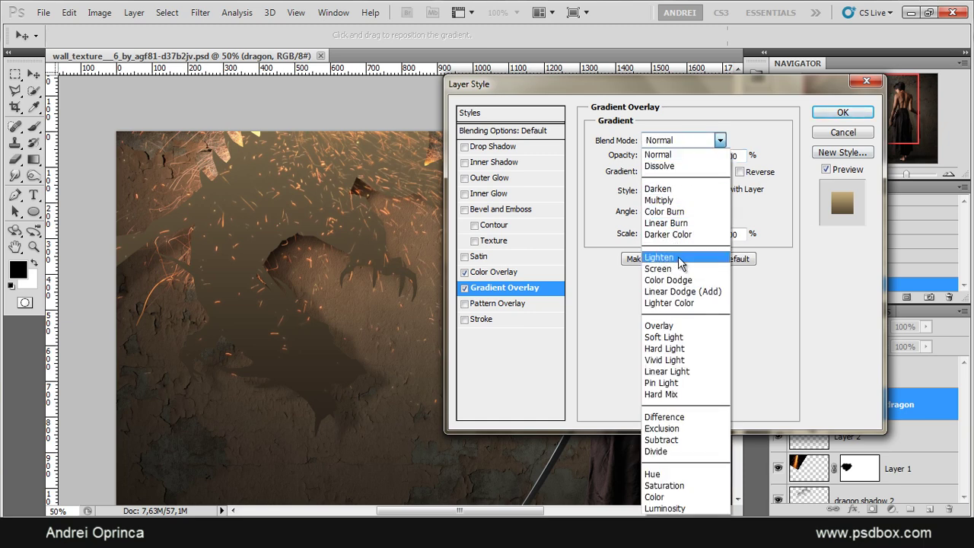
left_click(659, 326)
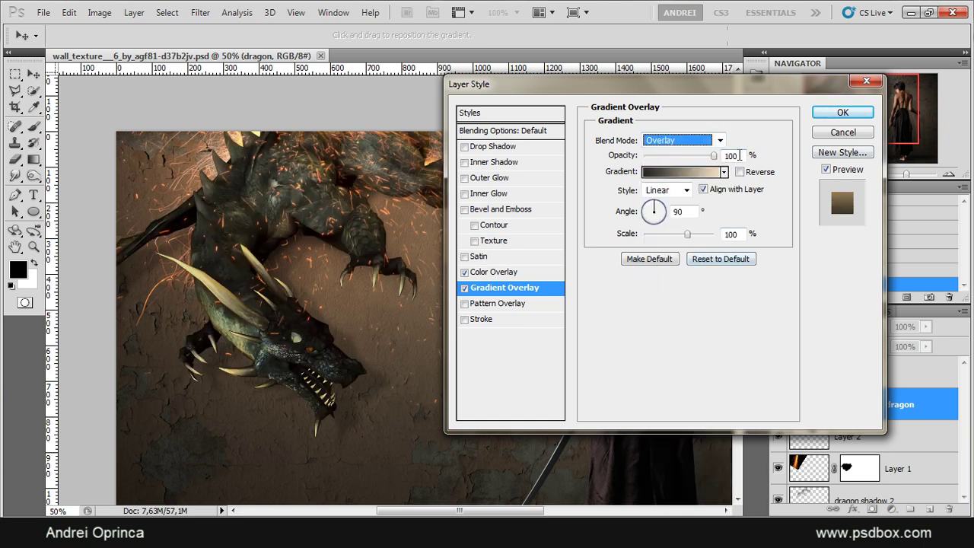
type("50")
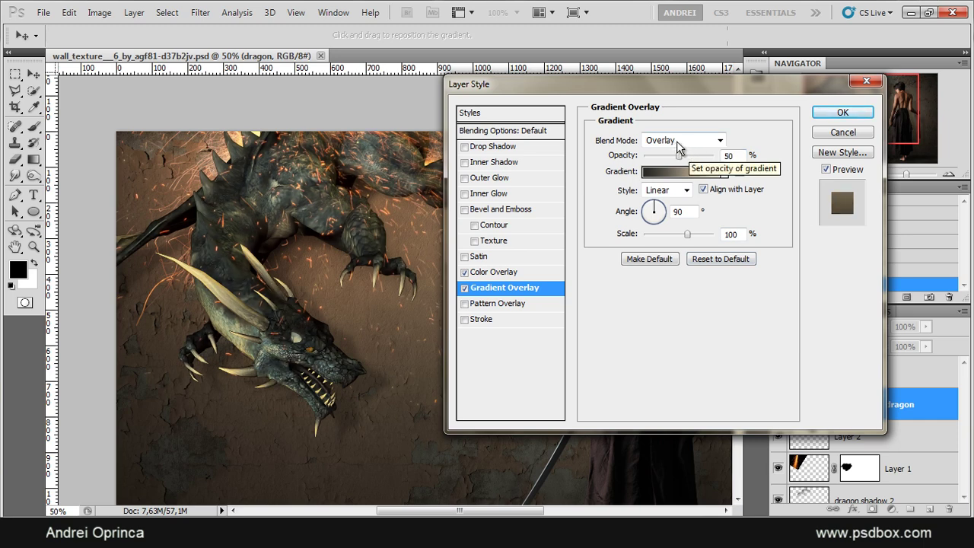
left_click(465, 288)
left_click(465, 289)
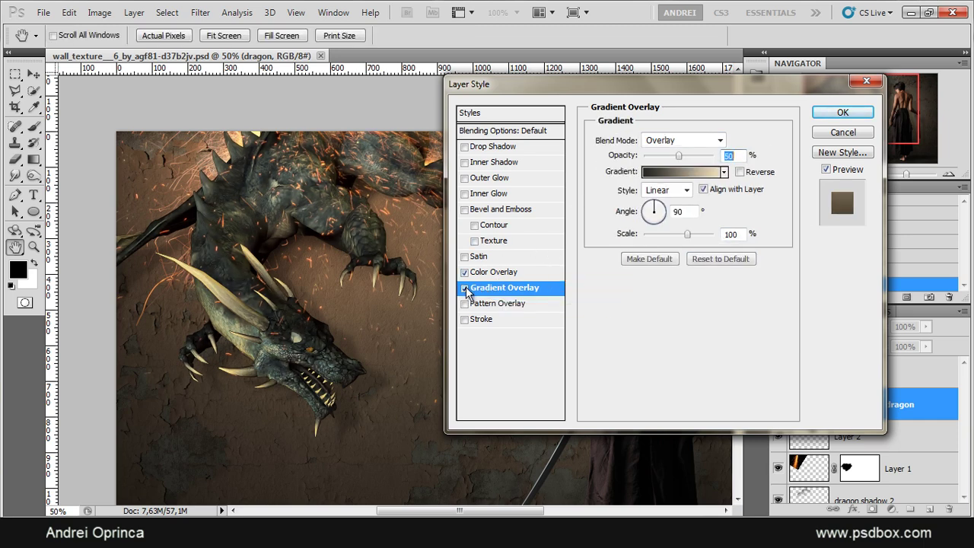
left_click(465, 288)
left_click(465, 288)
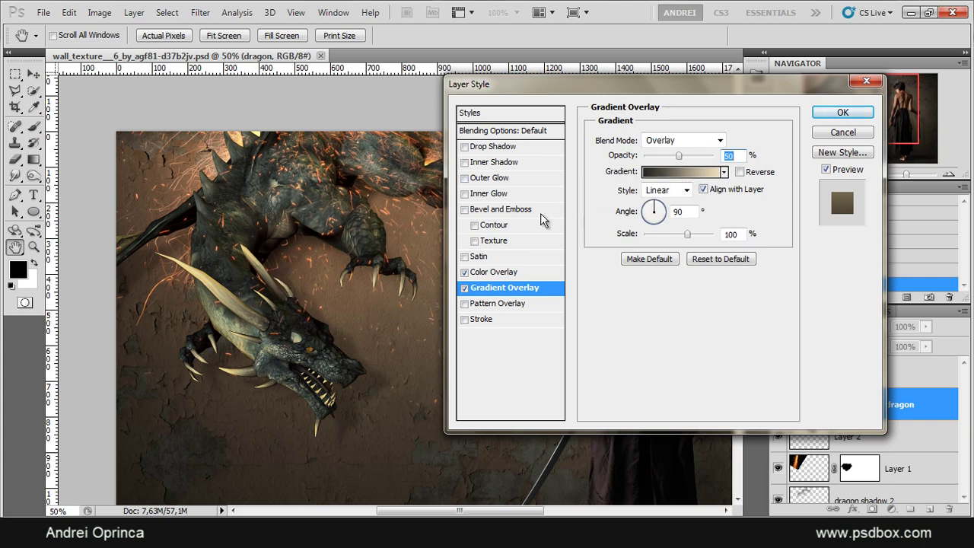
- Check the gradient's stops against the dragon and set the Gradient Overlay scale to 150%
left_click(679, 172)
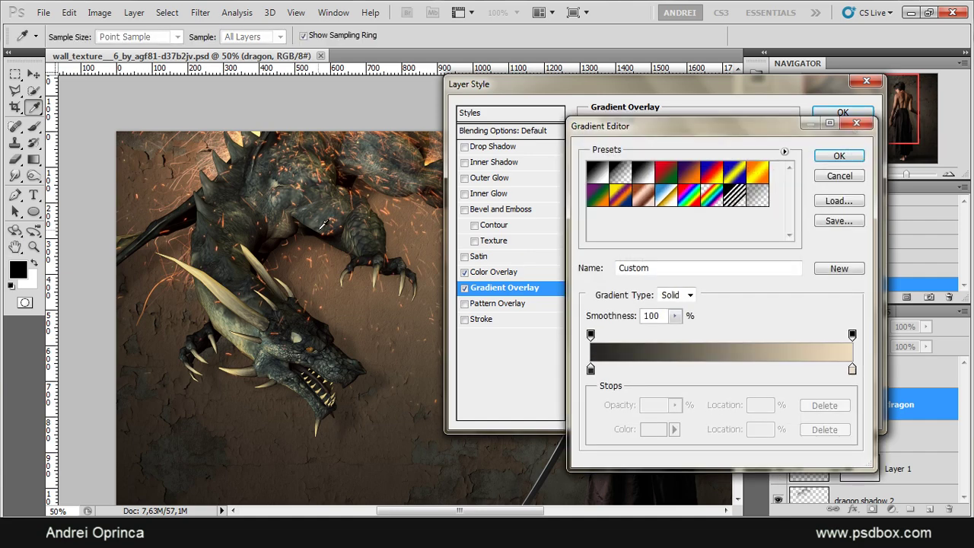
left_click(838, 156)
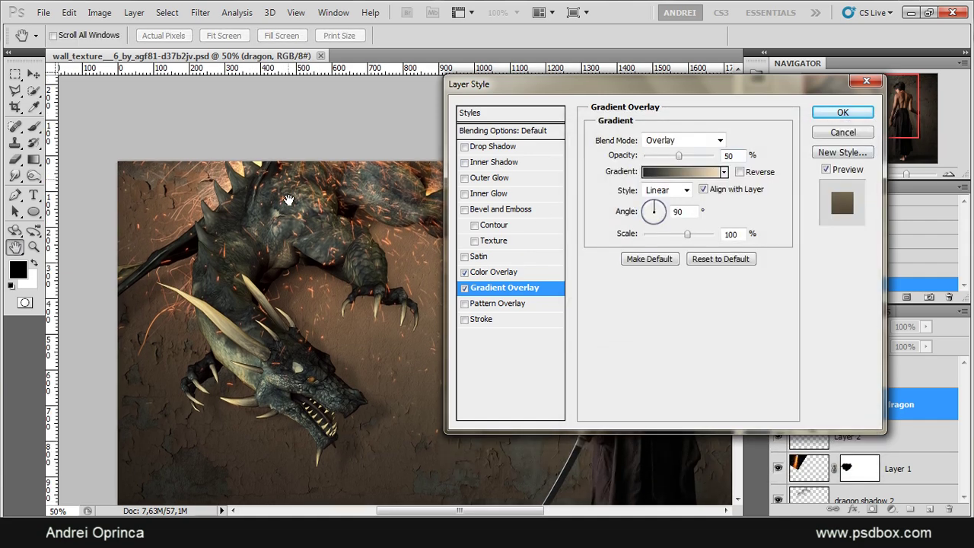
left_click_drag(285, 143, 282, 154)
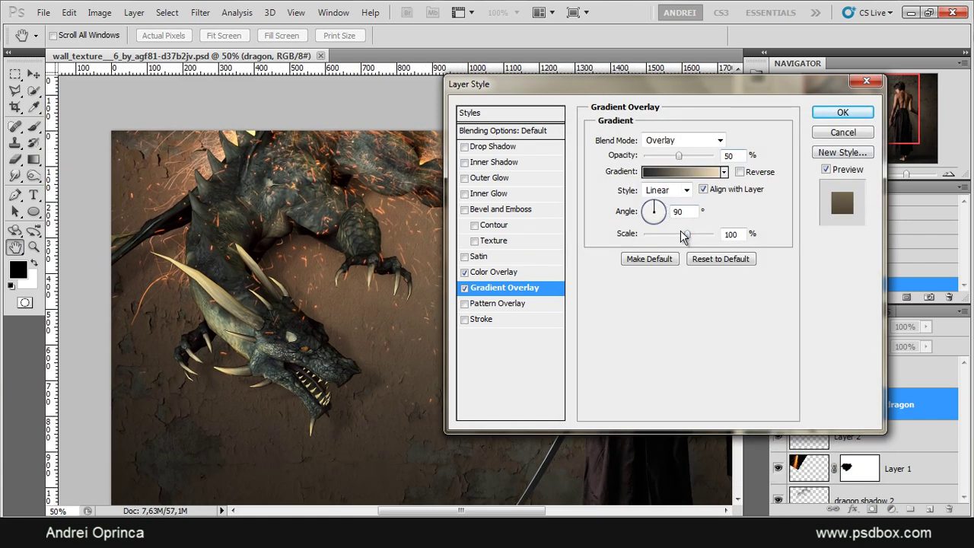
left_click_drag(687, 235, 768, 242)
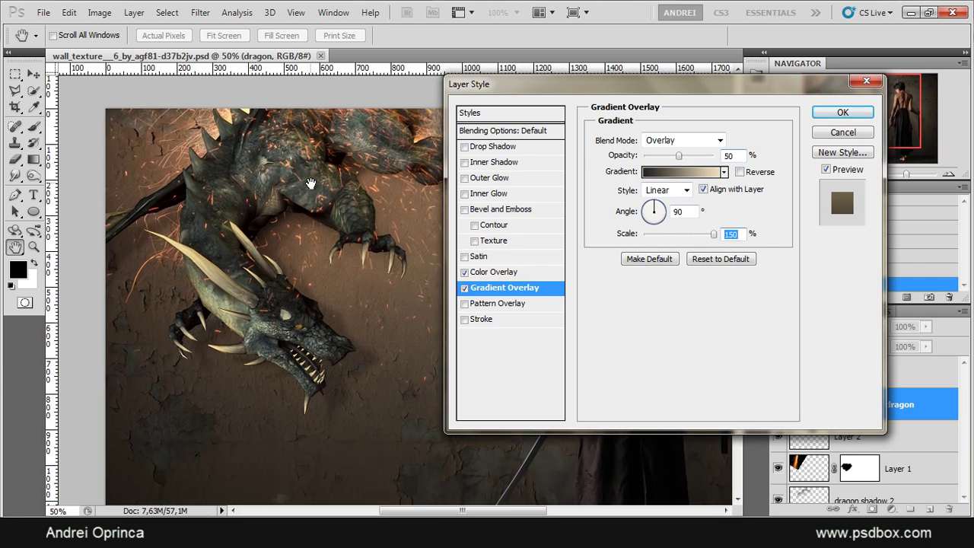
left_click(712, 172)
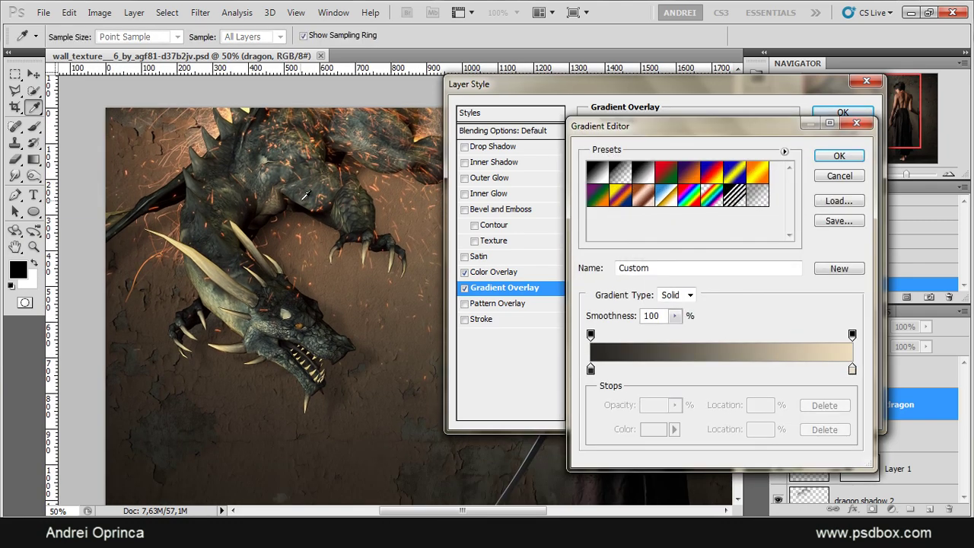
left_click(850, 156)
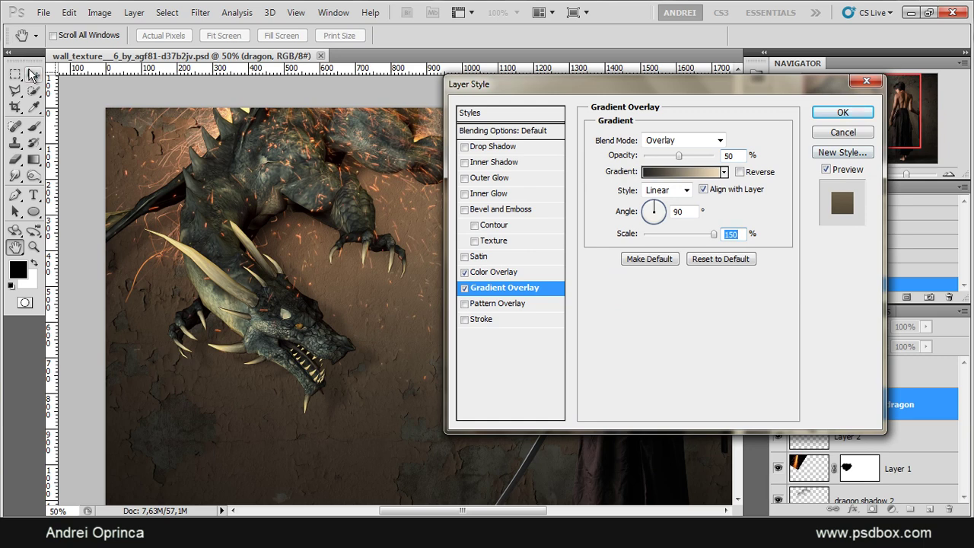
left_click_drag(306, 160, 298, 140)
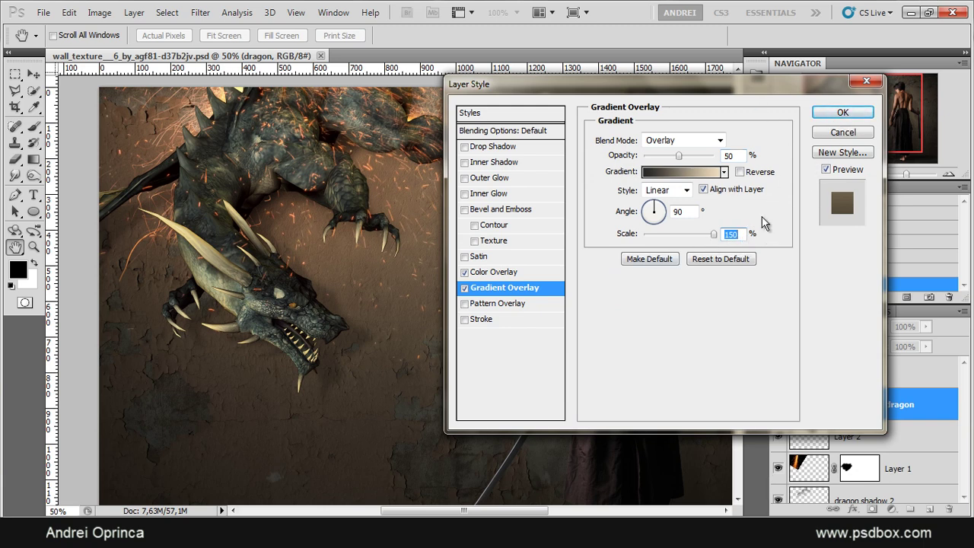
- Add an Inner Shadow to the dragon layer with the shadow colour c8a973
left_click(505, 162)
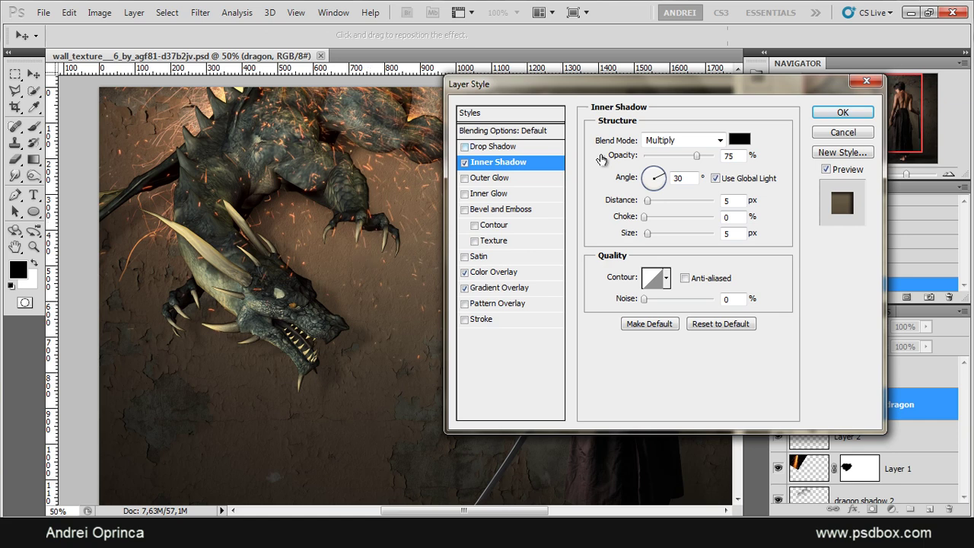
left_click(740, 139)
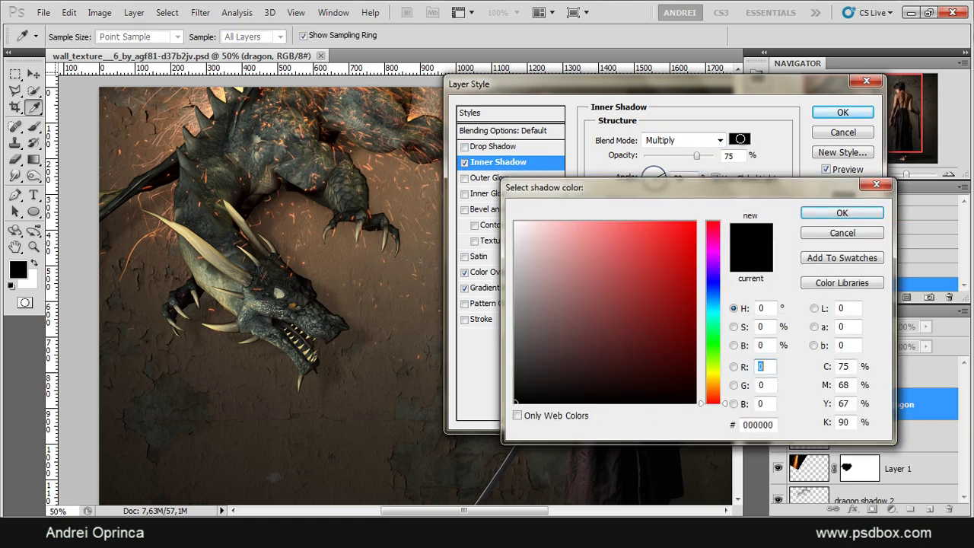
type("8")
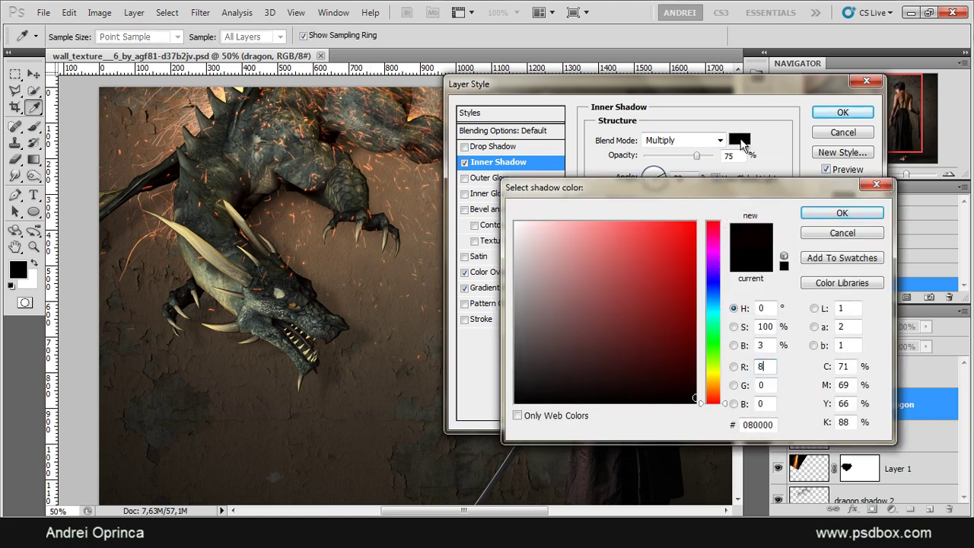
left_click_drag(771, 425, 609, 400)
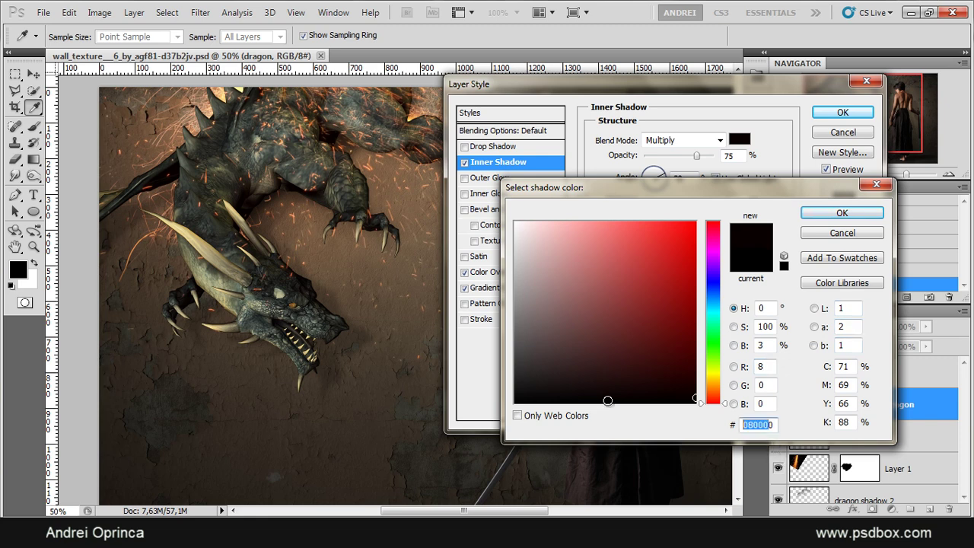
key("BackSpace")
type("c")
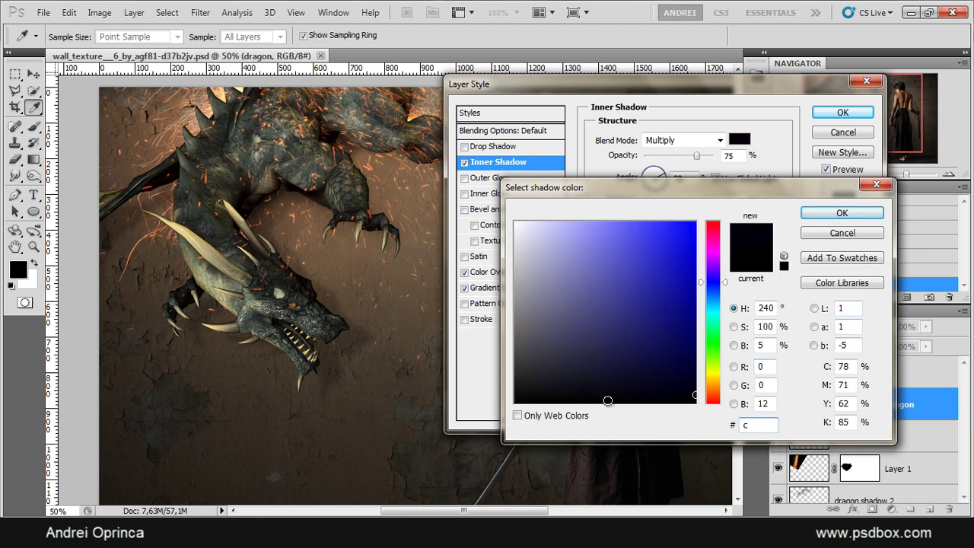
type("8a")
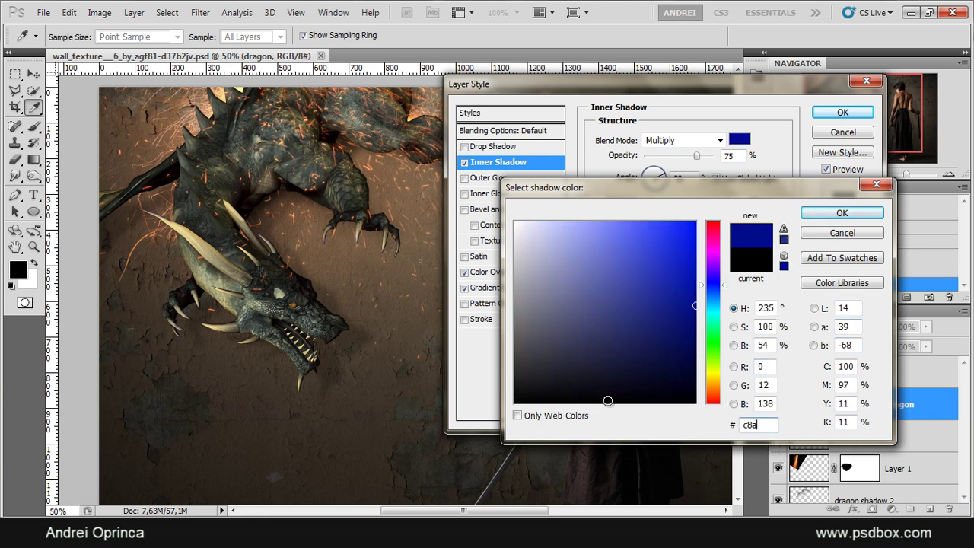
type("973")
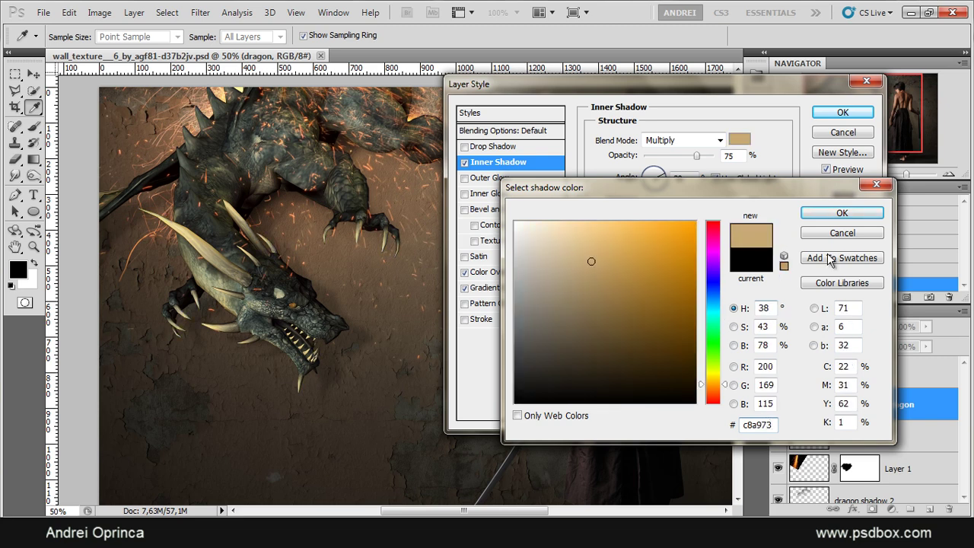
left_click(825, 213)
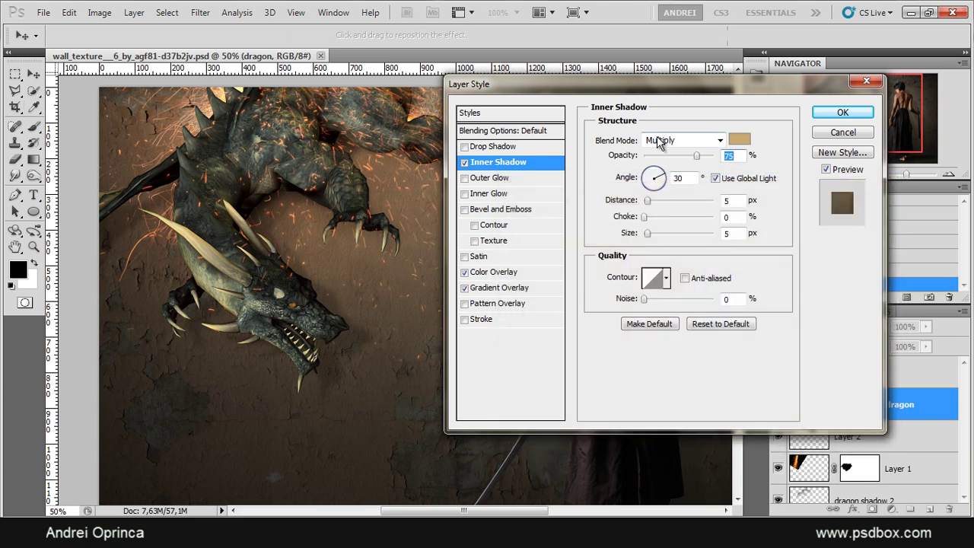
- Set the Inner Shadow to Color Dodge without global light, with an angle of 104° and a distance of 16 px
left_click(680, 141)
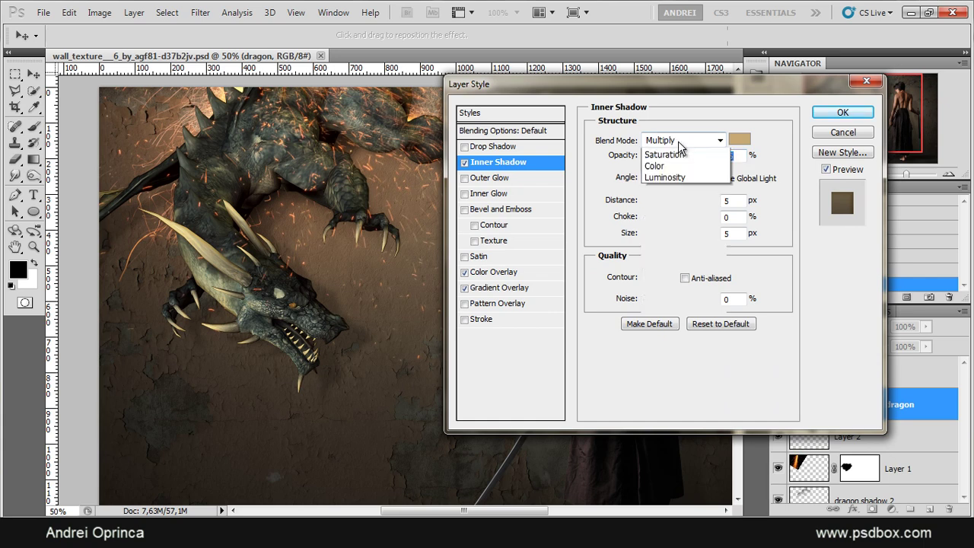
left_click(685, 280)
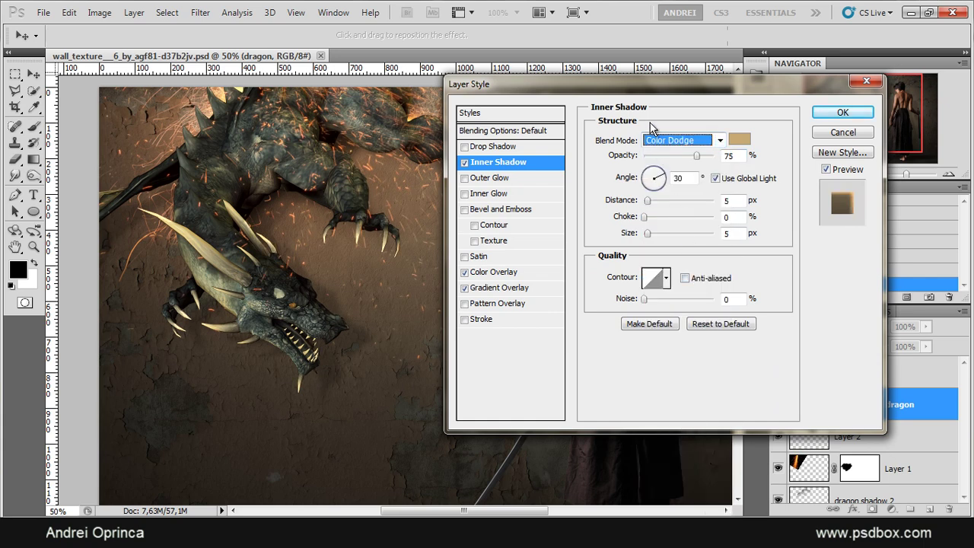
left_click(717, 178)
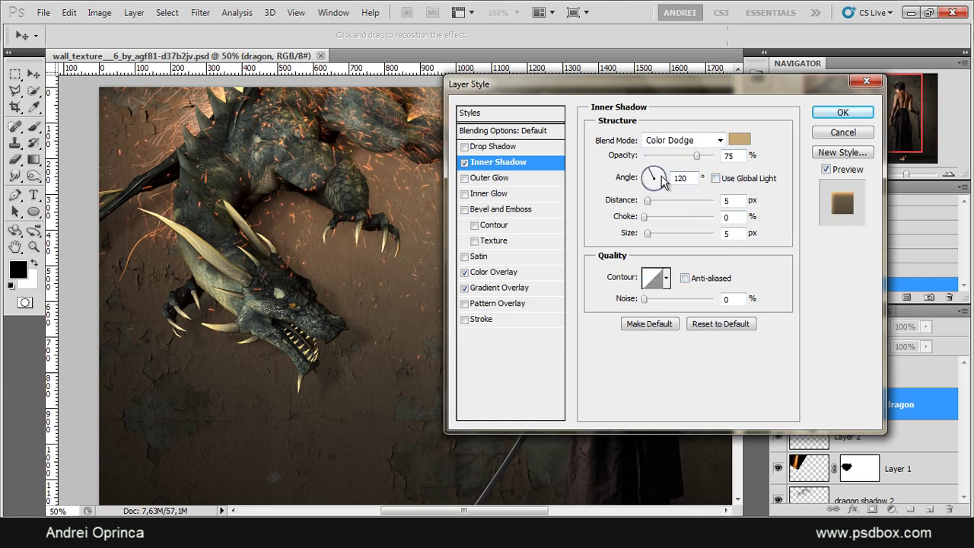
left_click_drag(655, 175, 651, 163)
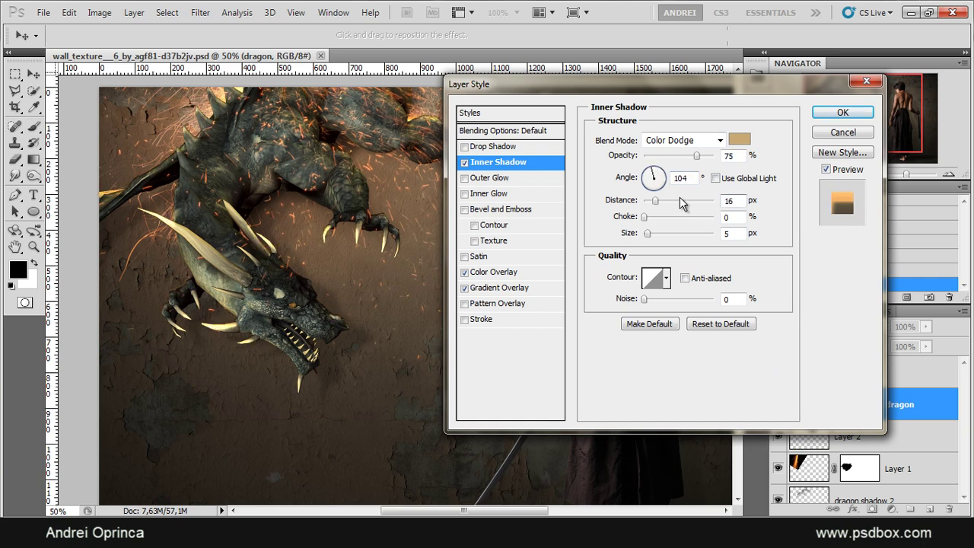
- Set the Inner Shadow size to 29 px
left_click(734, 217)
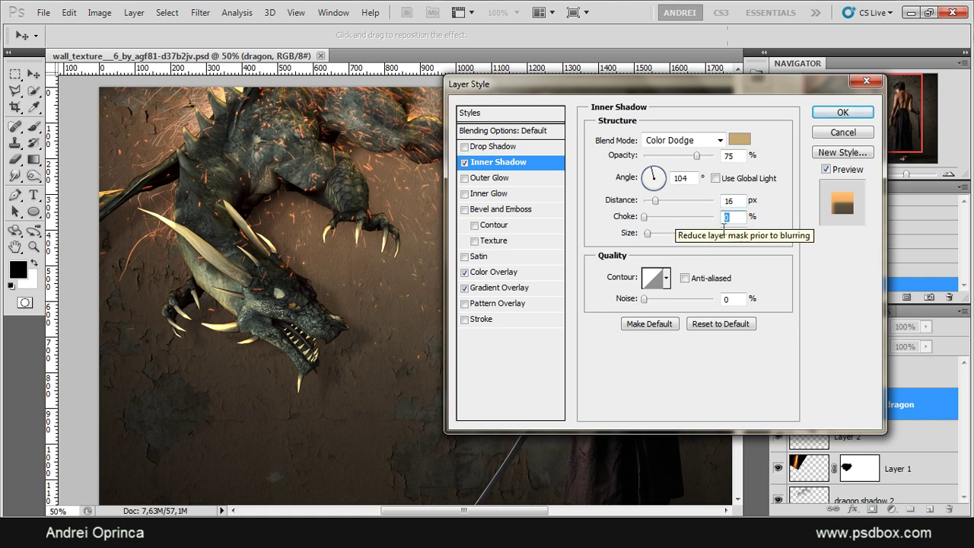
key("Tab")
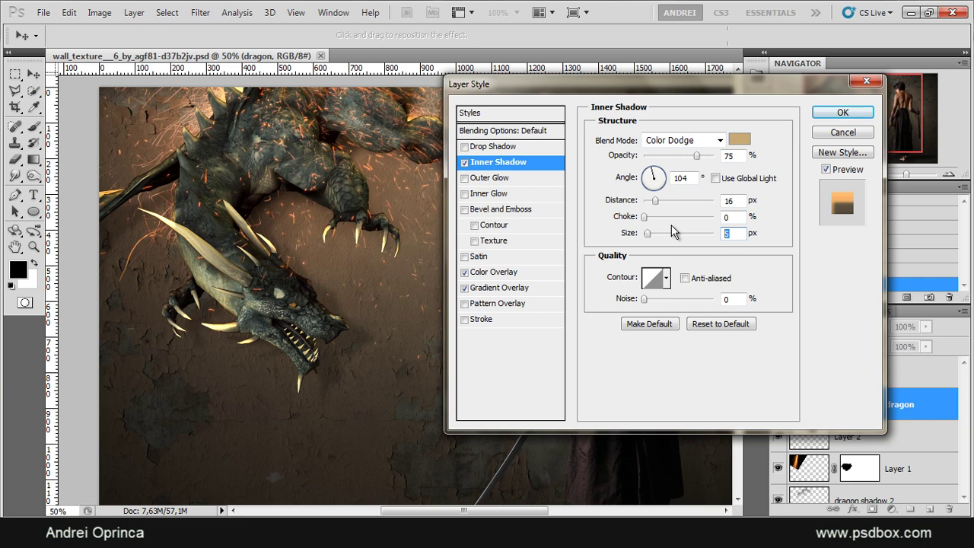
type("29")
- Compare the dragon with the Inner Shadow off and on, and raise the shadow's opacity to 100%
left_click(466, 163)
left_click(465, 163)
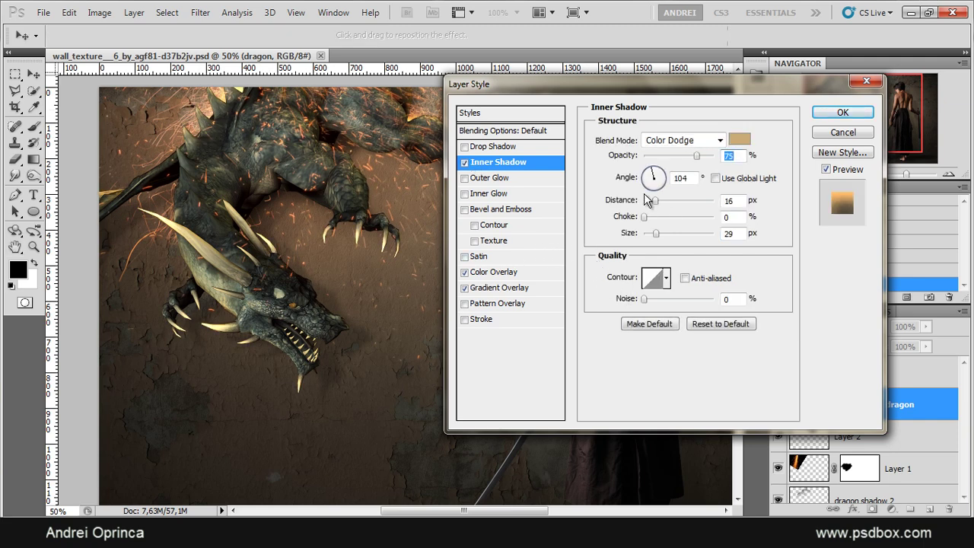
left_click(466, 163)
left_click(466, 163)
left_click(466, 164)
left_click(466, 163)
left_click_drag(548, 82, 637, 204)
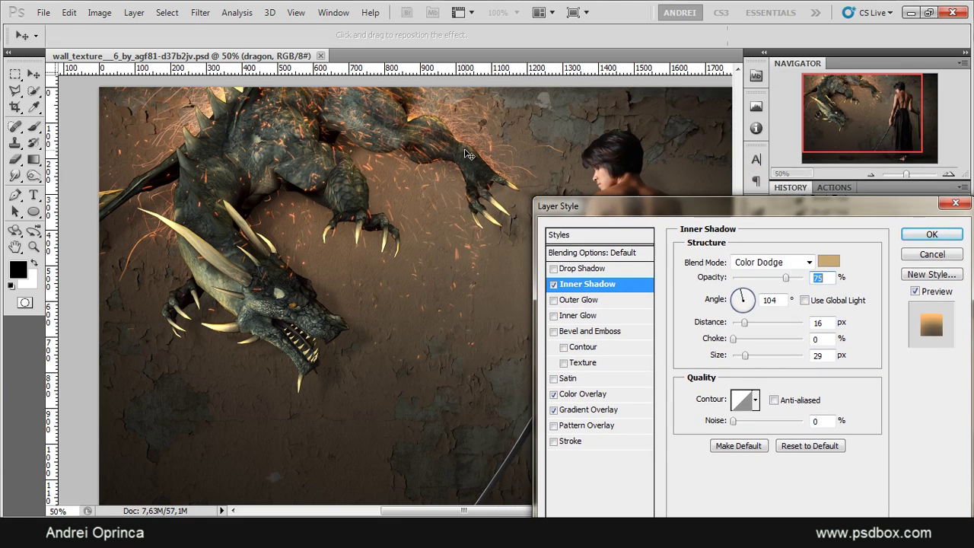
left_click_drag(787, 278, 843, 285)
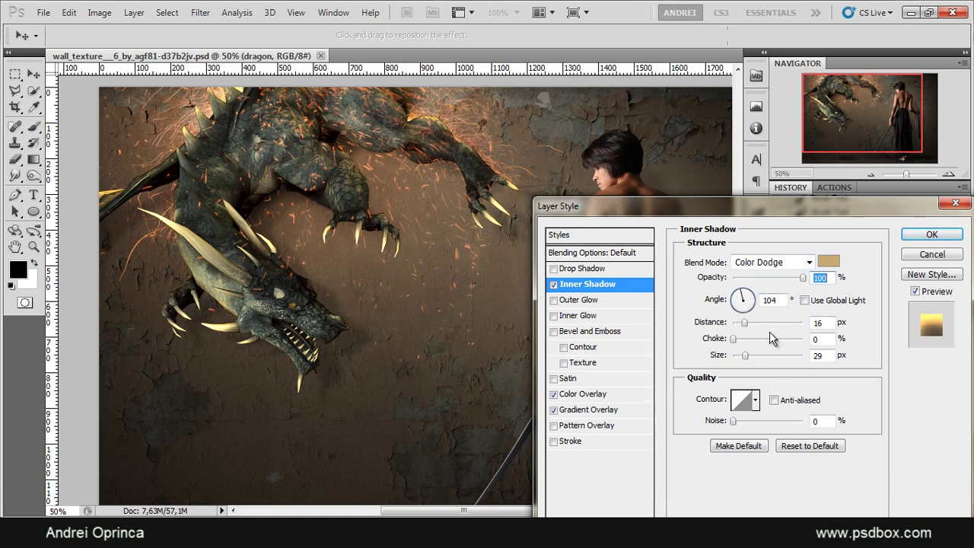
- Set the Inner Shadow distance to 15 px and apply the layer style to the dragon
left_click_drag(745, 324, 748, 363)
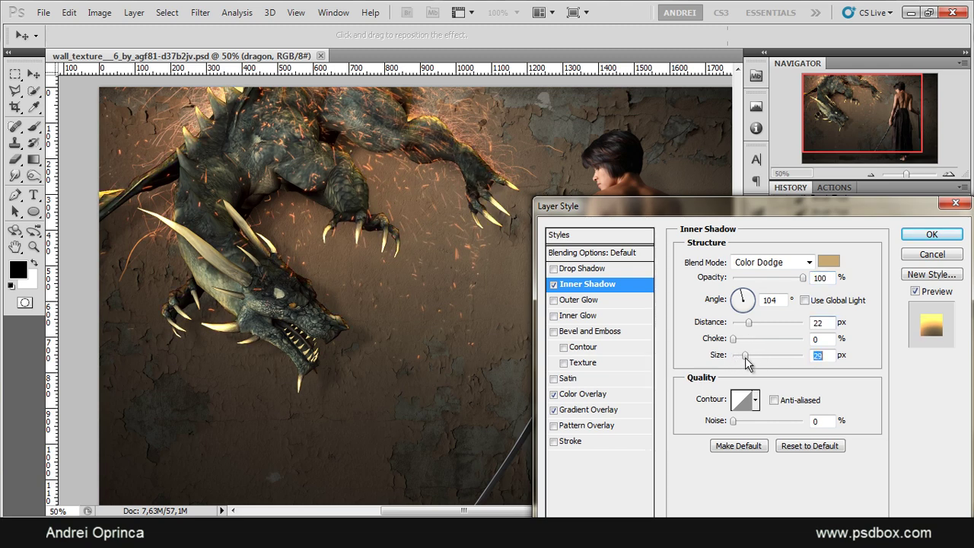
left_click_drag(750, 327, 746, 332)
left_click_drag(735, 203, 626, 122)
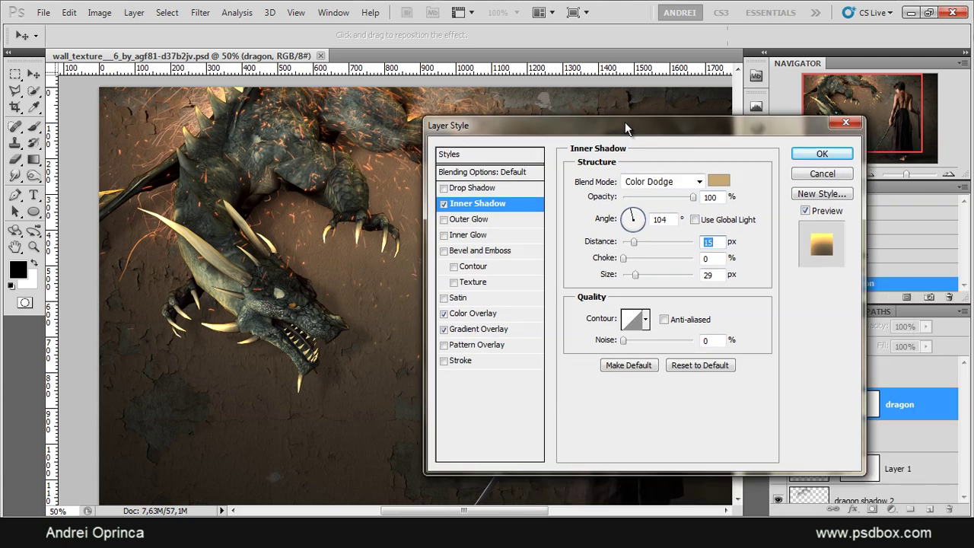
left_click(823, 154)
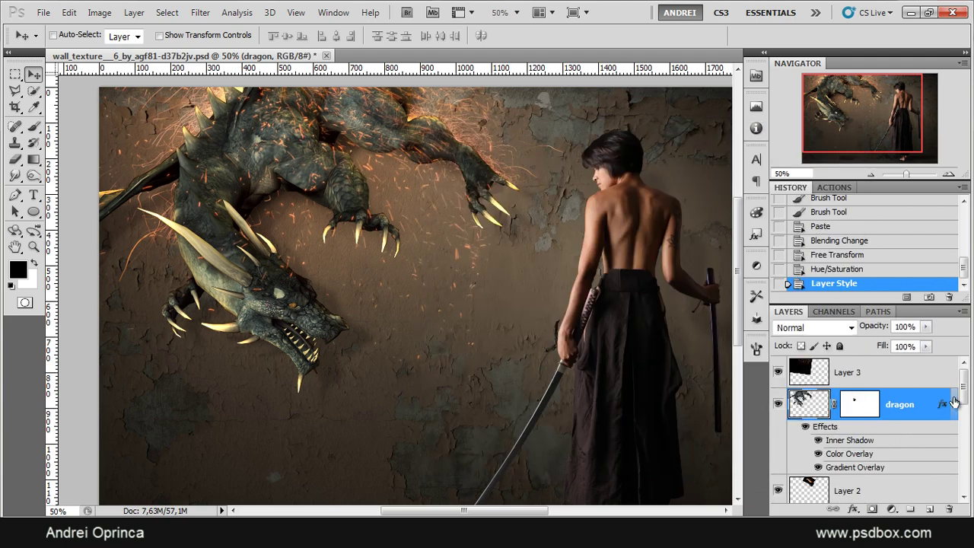
- Compare the dragon with all its layer effects off and on, and collapse the layer's effects list
left_click(804, 429)
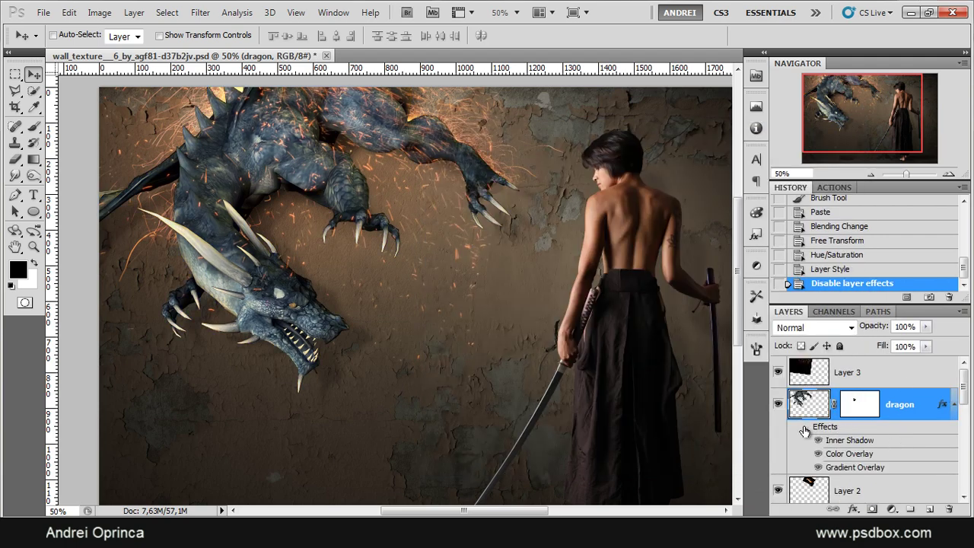
left_click(805, 429)
left_click(804, 429)
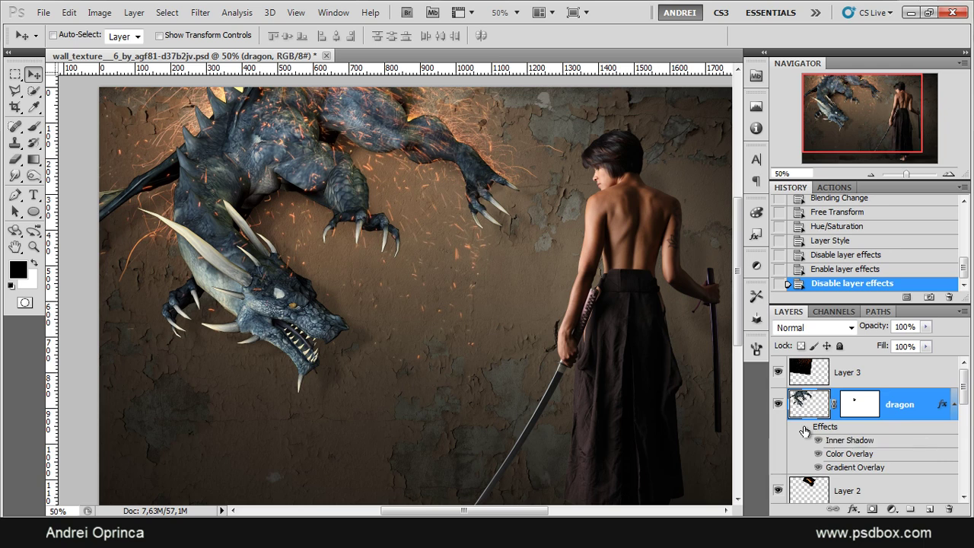
left_click(804, 429)
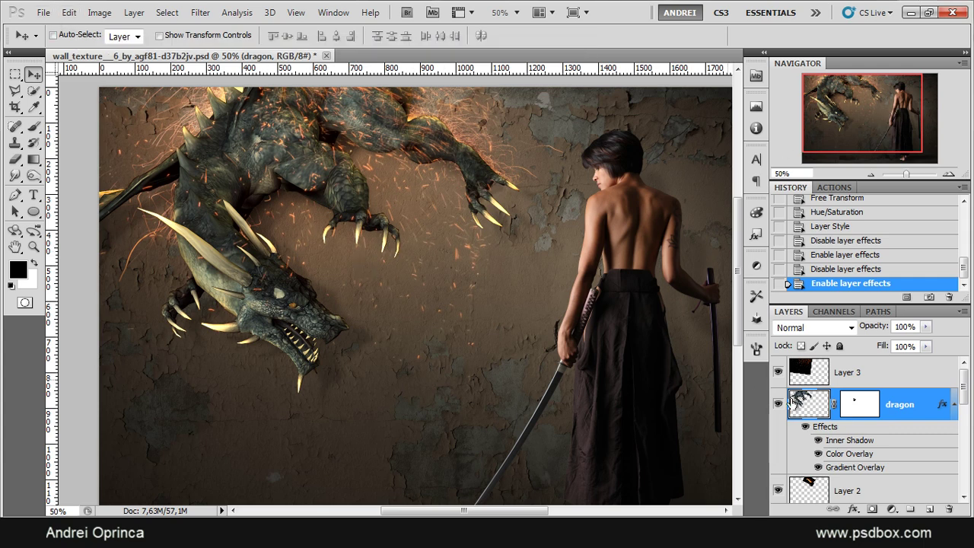
left_click(953, 404)
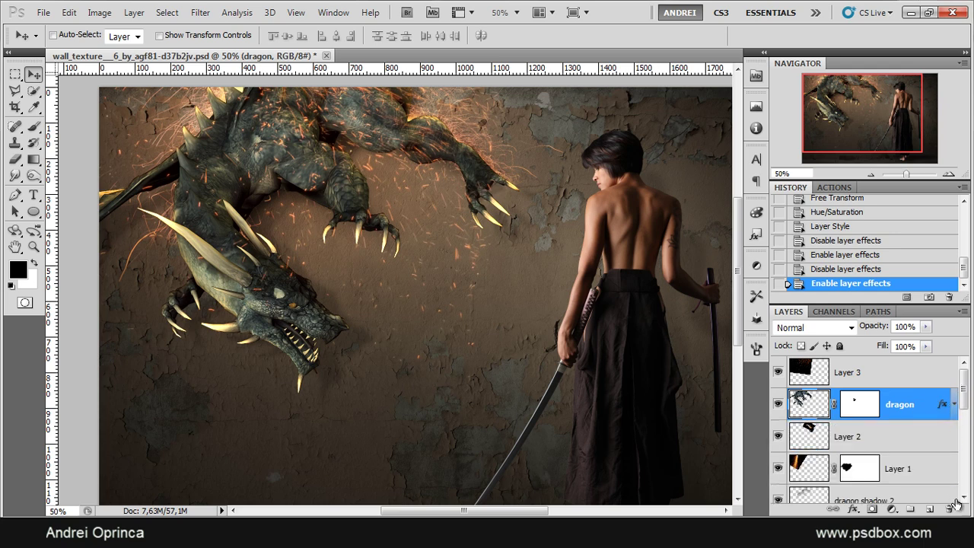
- Add a new layer named "painted light", clipped to the dragon layer, with its blend mode set to Color Dodge
left_click(931, 510)
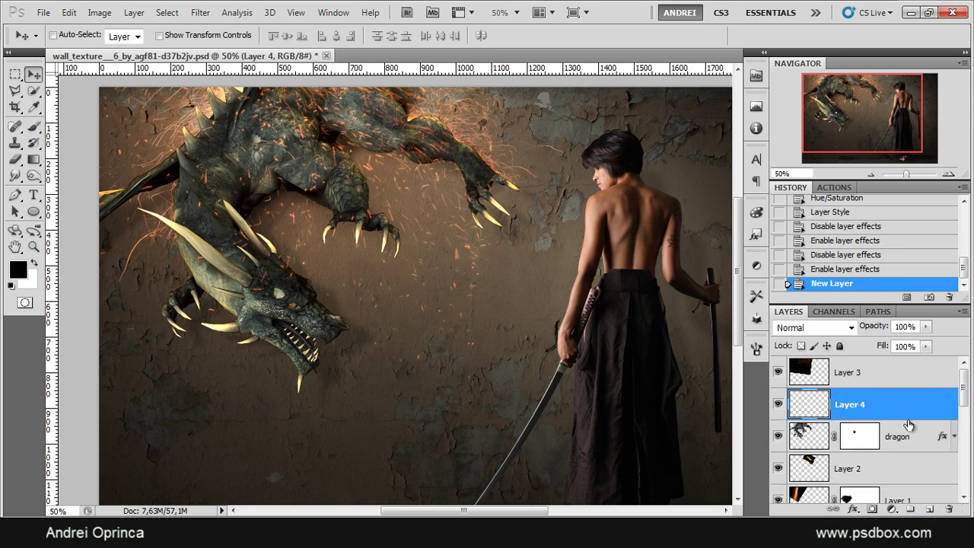
left_click(883, 419, "alt")
double_click(867, 404)
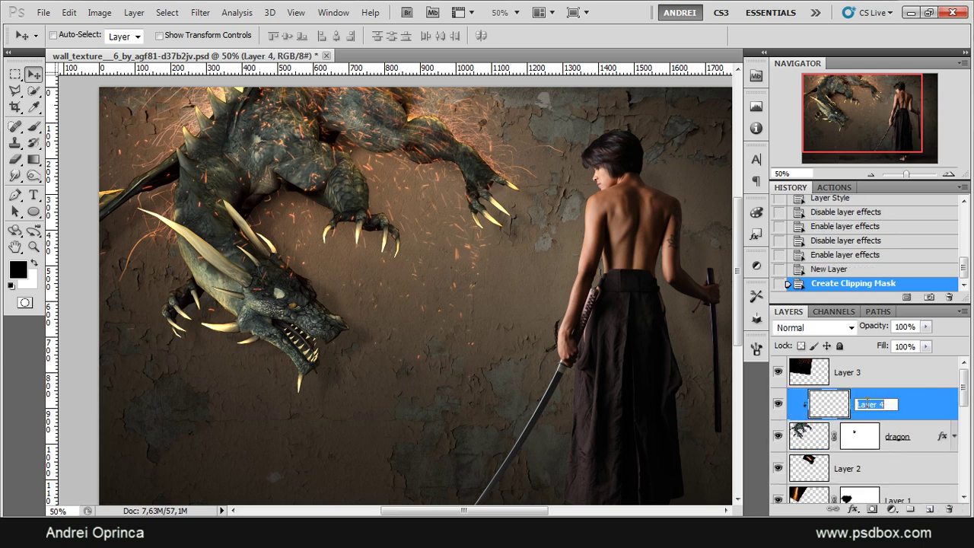
type("painted light")
key("Return")
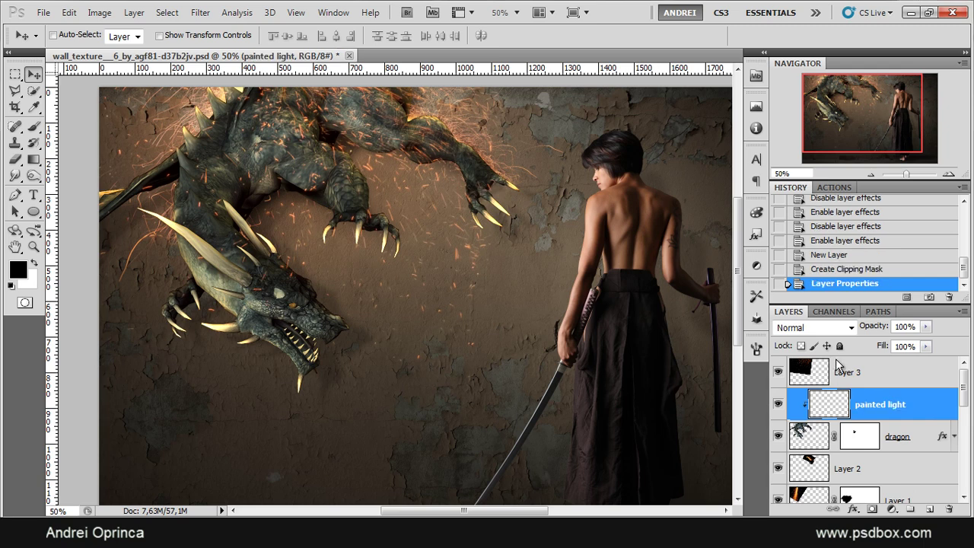
left_click(815, 328)
left_click(834, 135)
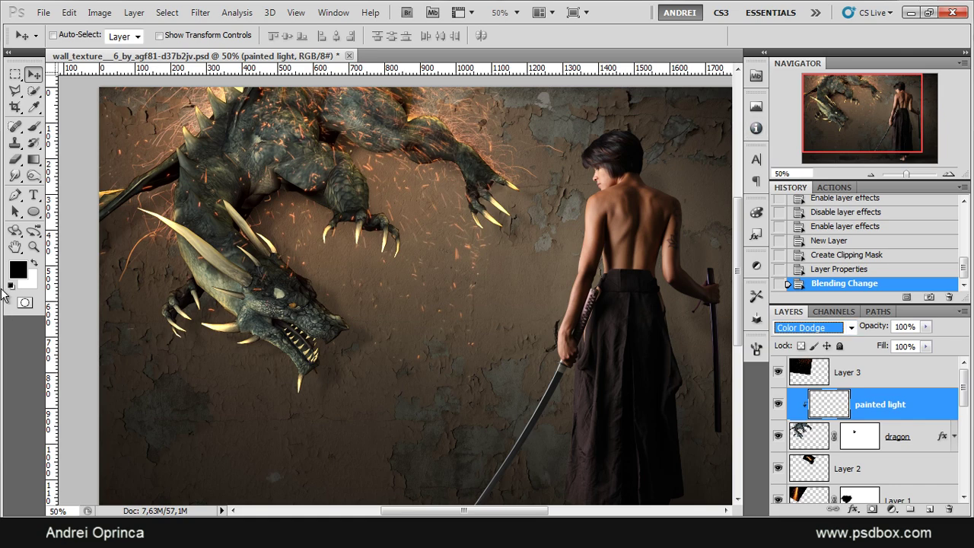
- Set the foreground colour to the brown 66503b sampled from the wall
key("i")
left_click(17, 272)
left_click(330, 269)
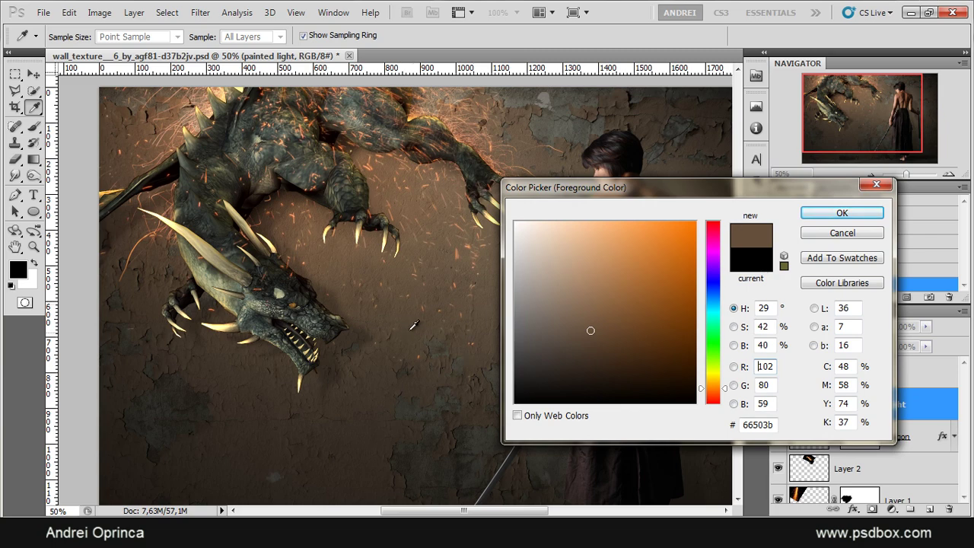
left_click(858, 215)
key("v")
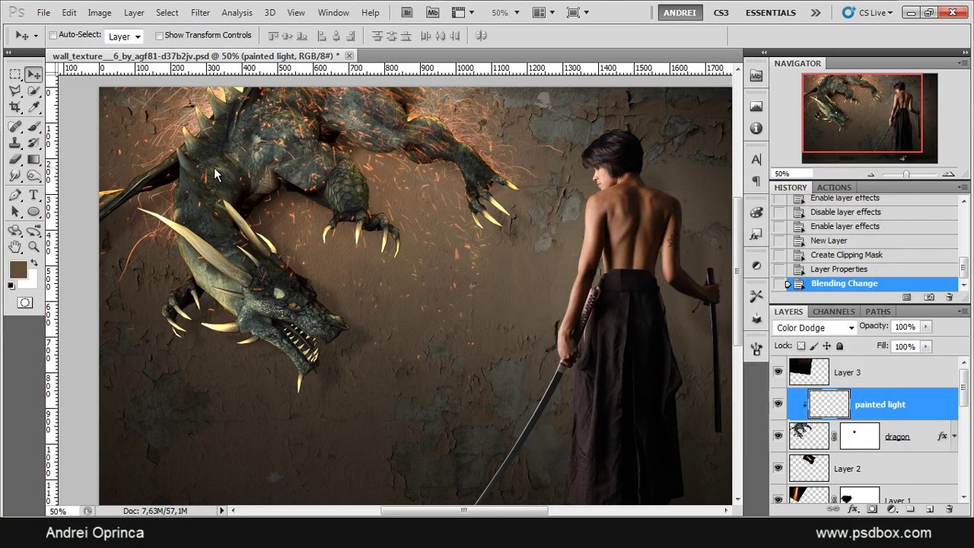
- Set up a soft brush of 104 px with 0% hardness, 47% opacity and 41% flow
left_click(34, 127)
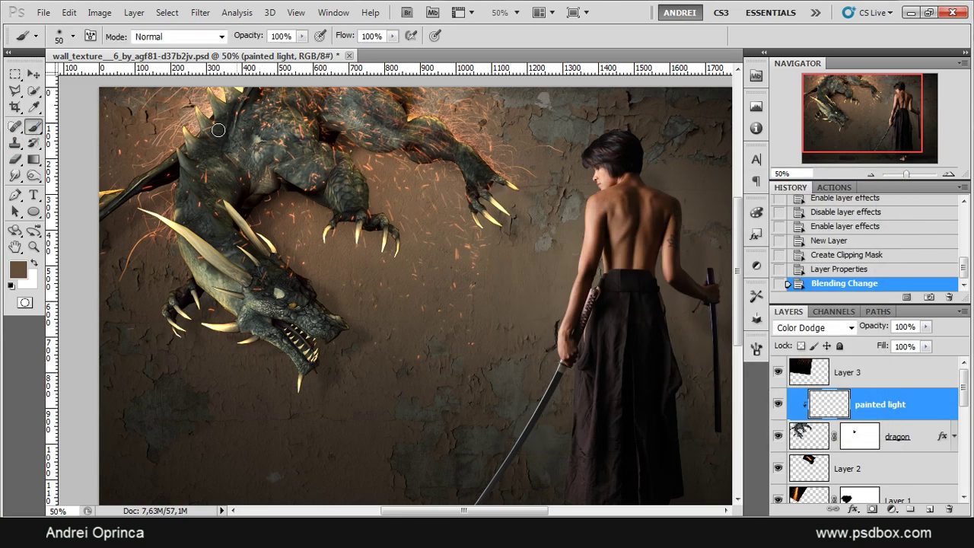
right_click(259, 149)
left_click(336, 176)
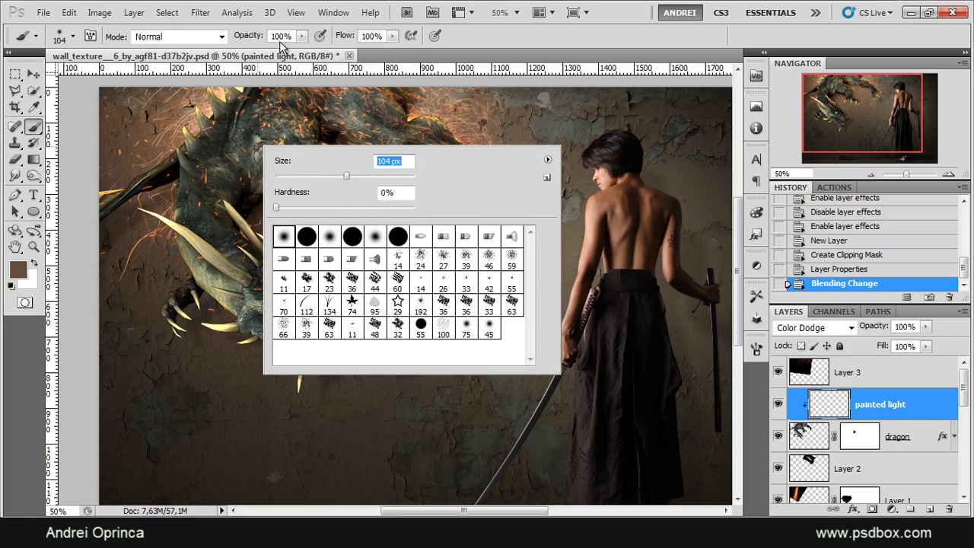
left_click(302, 35)
left_click_drag(278, 52, 263, 52)
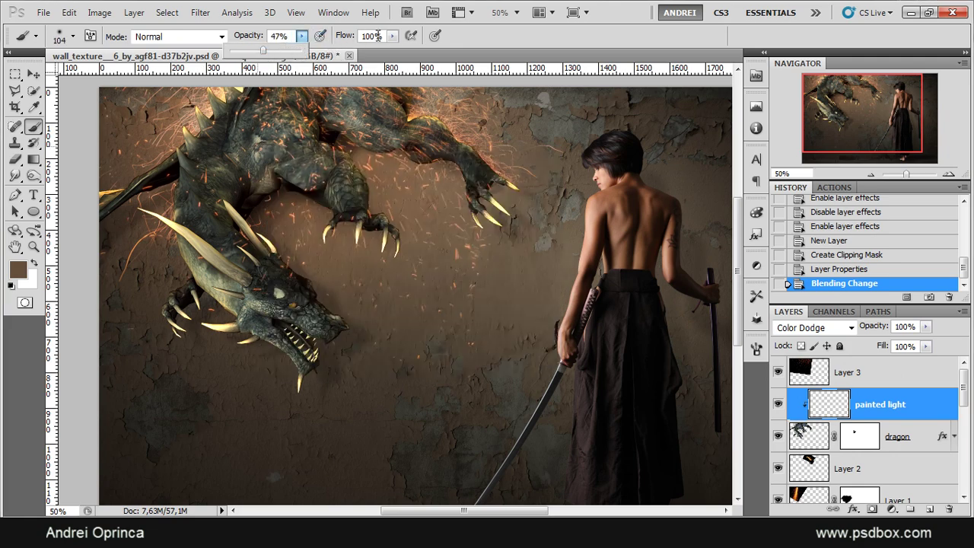
left_click(392, 35)
left_click(241, 147)
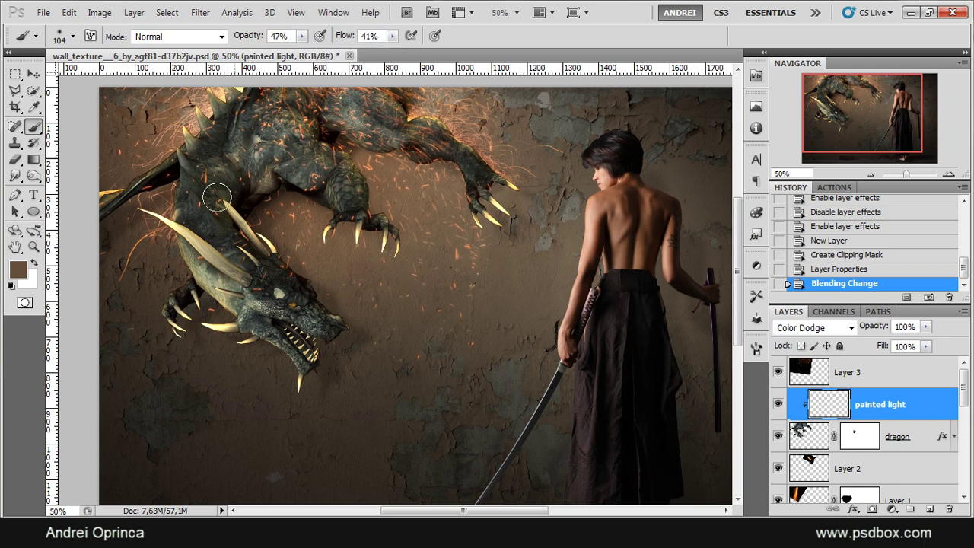
- Paint light onto the dragon's neck, head and front leg on the painted light layer
left_click(220, 192)
left_click(219, 214)
left_click(289, 301)
left_click(276, 277)
left_click(287, 271)
left_click(278, 272)
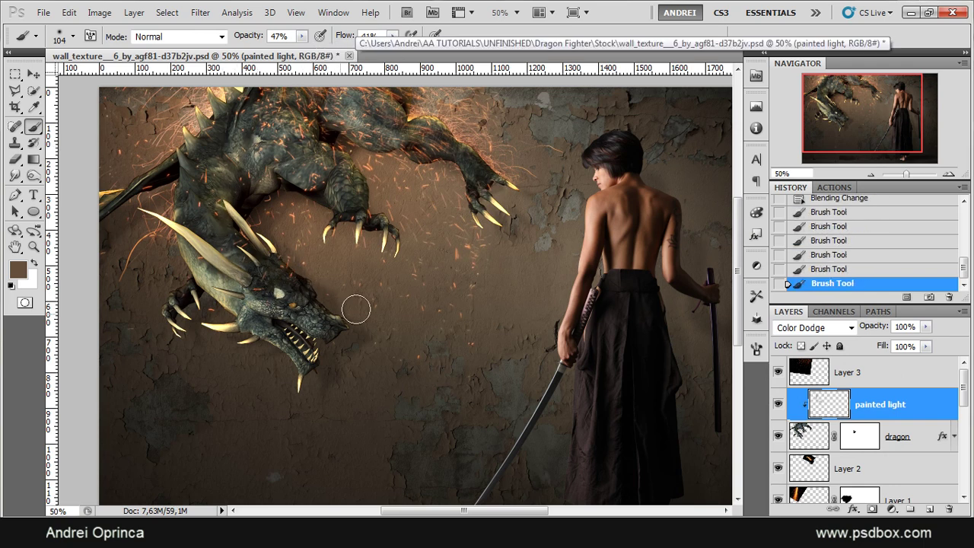
left_click(343, 185)
- Set the brush to 83 px with 59% opacity and 64% flow
right_click(352, 186)
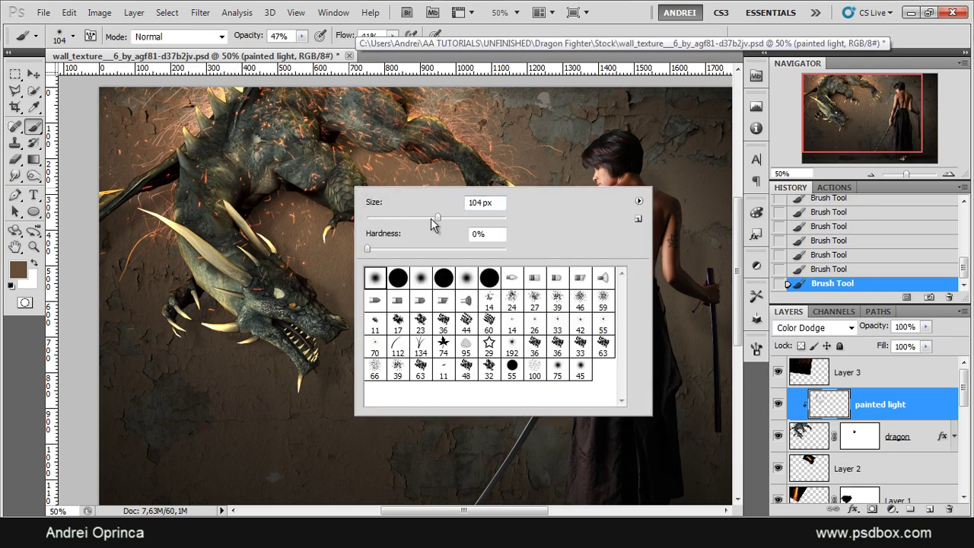
left_click_drag(439, 220, 425, 220)
left_click(309, 43)
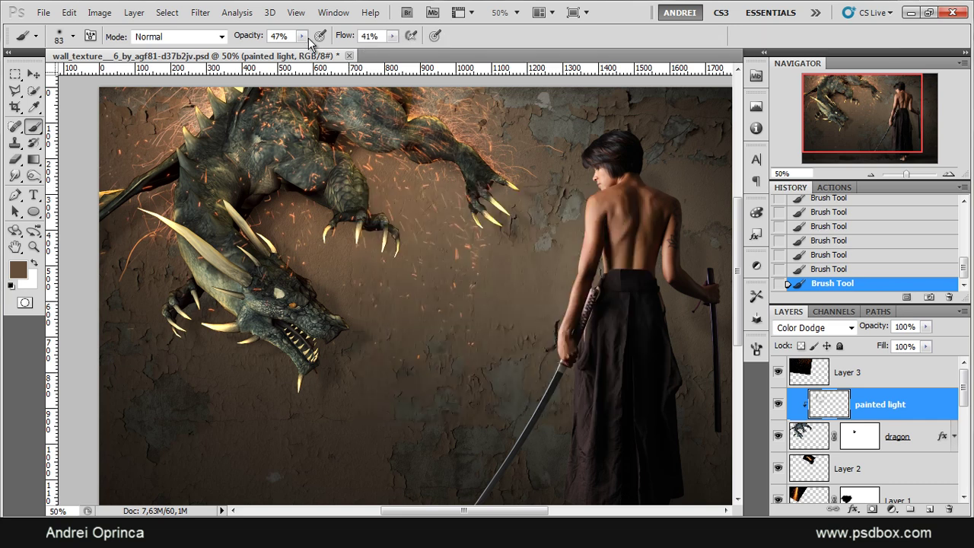
left_click(302, 36)
left_click_drag(303, 51, 313, 52)
left_click(392, 36)
left_click_drag(399, 51, 409, 51)
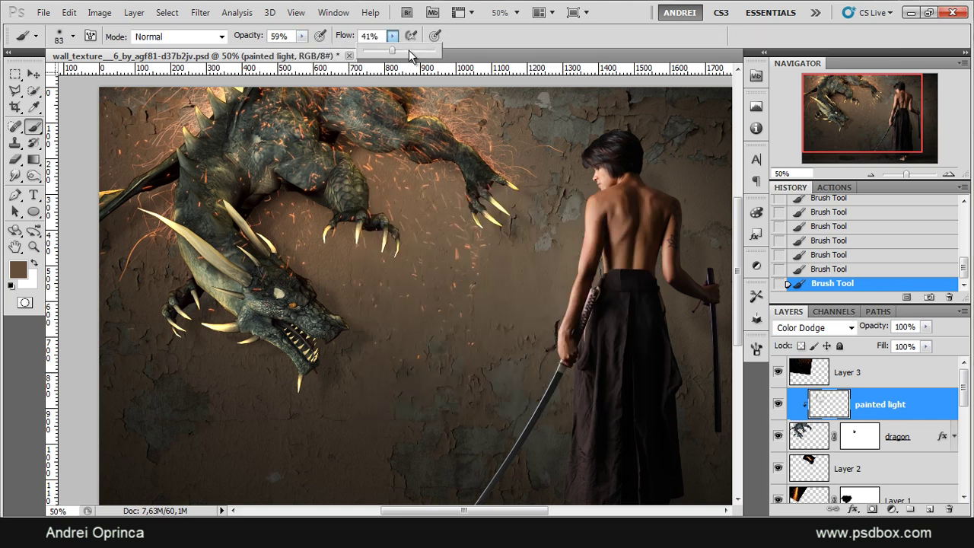
- Paint light along the dragon's back spikes, neck, body and front leg, removing any stray guide
left_click(387, 131)
left_click(366, 120)
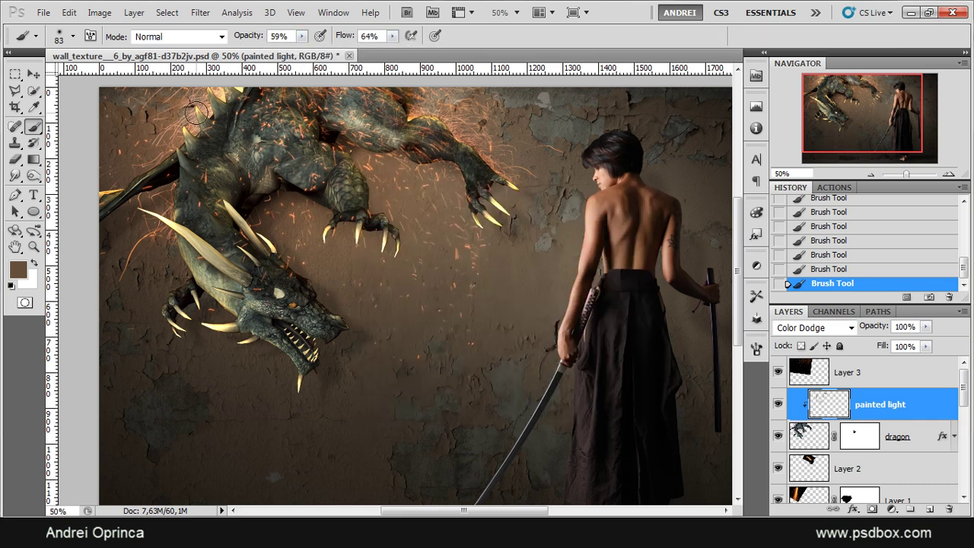
left_click_drag(196, 118, 183, 227)
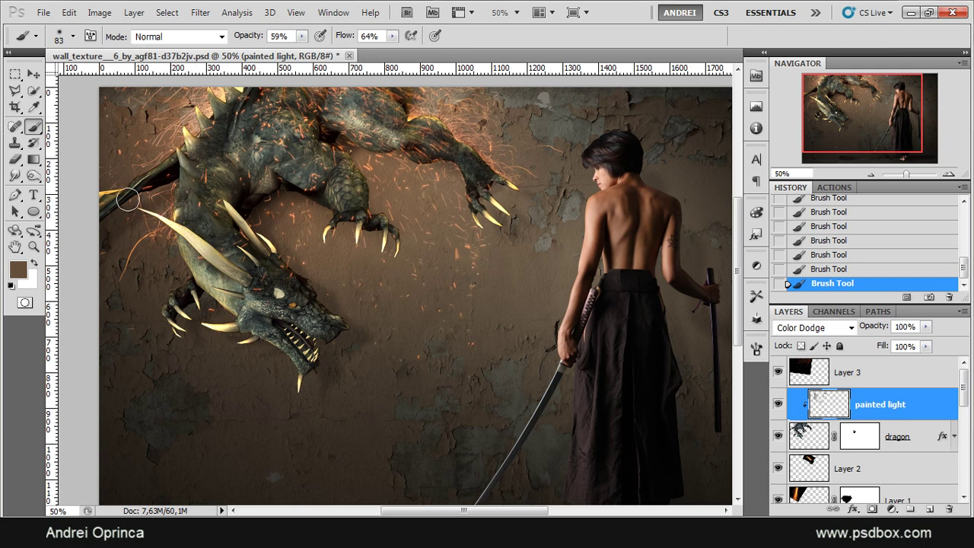
mouse_move(290, 150)
left_mouse_down()
mouse_move(252, 161)
mouse_move(335, 175)
mouse_move(354, 201)
left_mouse_up()
mouse_move(229, 233)
left_mouse_down()
mouse_move(216, 170)
mouse_move(205, 202)
mouse_move(224, 215)
mouse_move(206, 130)
left_mouse_up()
left_click_drag(255, 71, 287, 160)
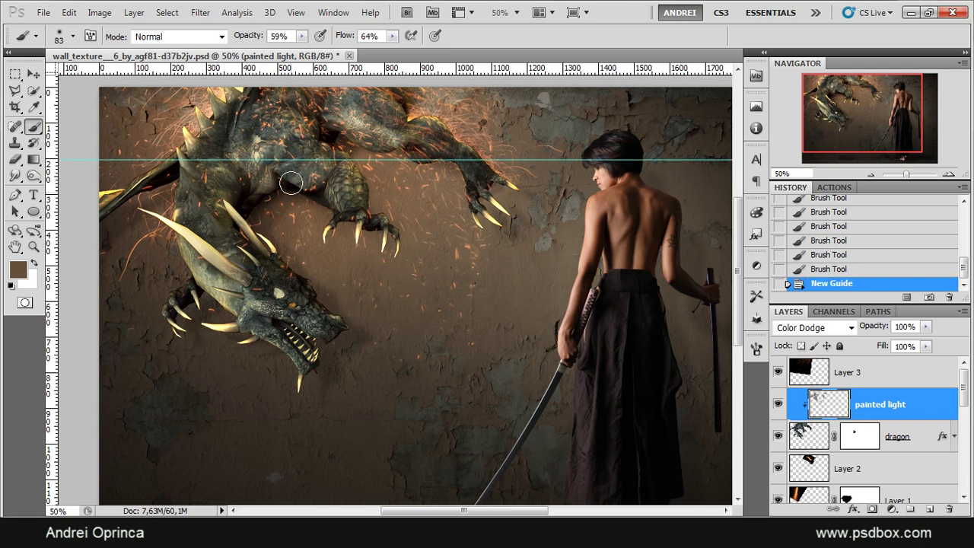
left_click_drag(515, 160, 515, 38)
- Reduce the brush to 50 px and paint light on the dragon's snout, brow, cheek and jaw
key("bracketleft")
key("bracketleft")
key("bracketleft")
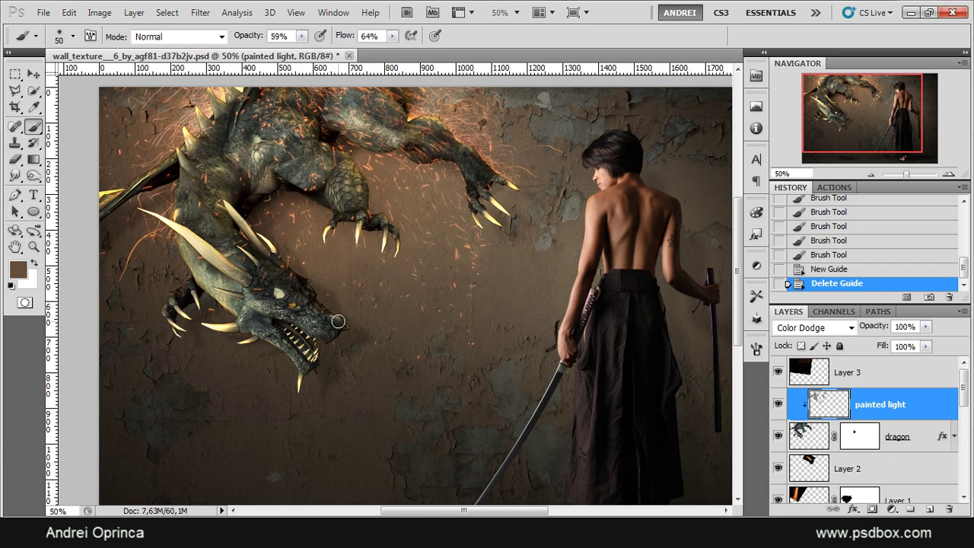
mouse_move(344, 324)
left_mouse_down()
mouse_move(301, 290)
mouse_move(342, 320)
left_mouse_up()
left_click(303, 289)
left_click(318, 300)
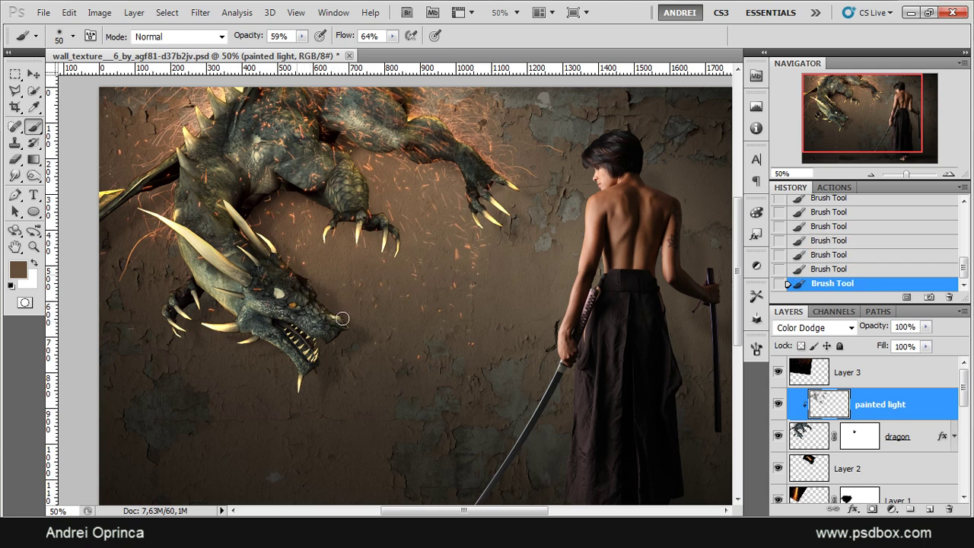
left_click_drag(274, 306, 242, 301)
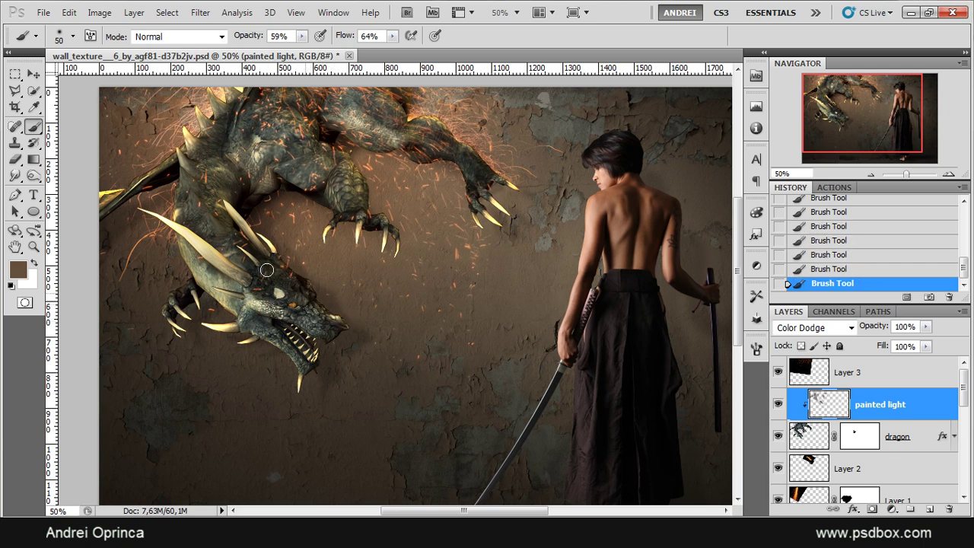
left_click_drag(301, 326, 333, 331)
left_click(287, 308)
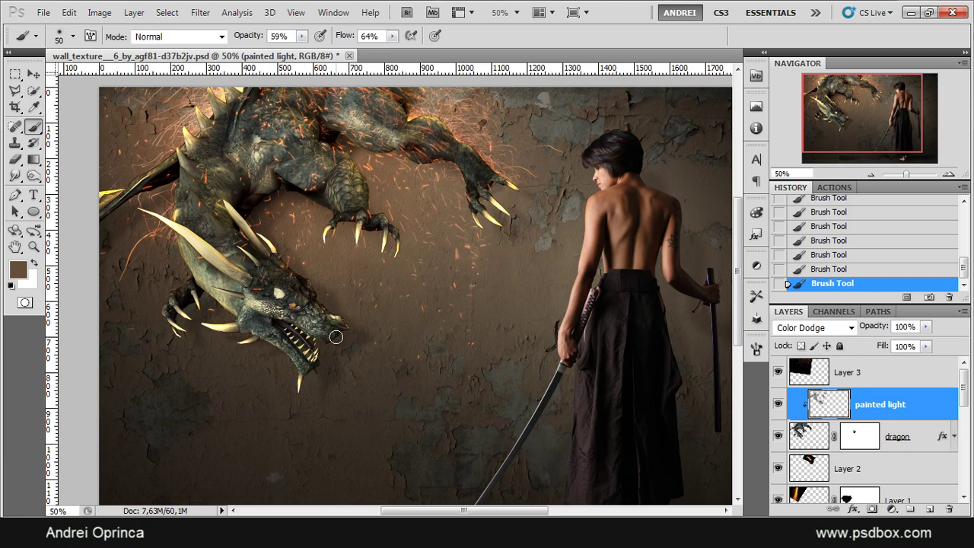
left_click(16, 272)
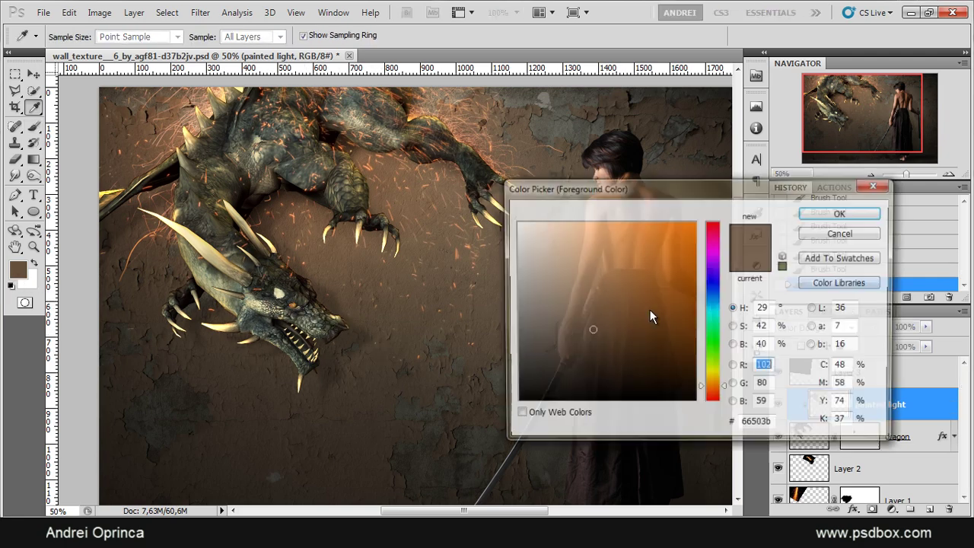
left_click(849, 234)
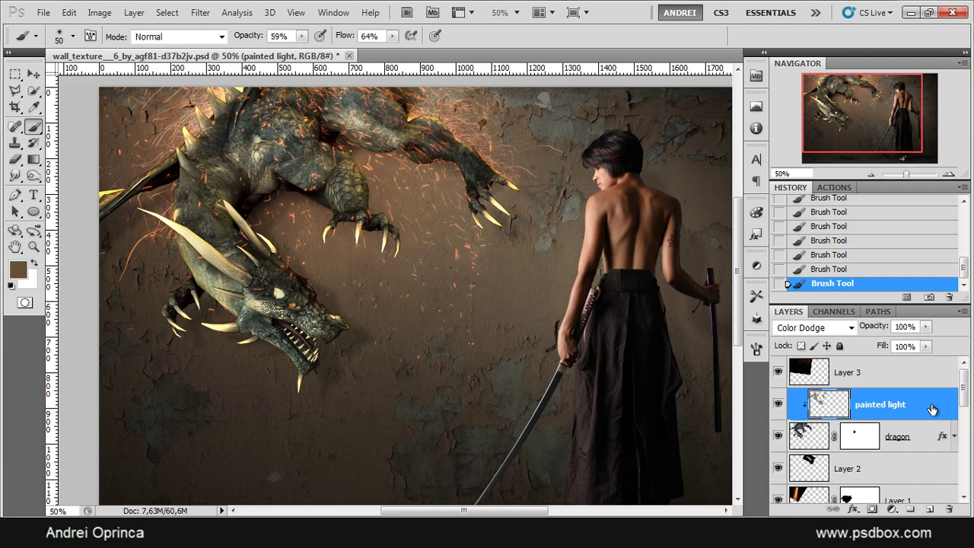
- Adjust the painted light layer's Hue/Saturation to hue +12 and saturation 25, and compare the dragon with and without the layer
key("ctrl+u")
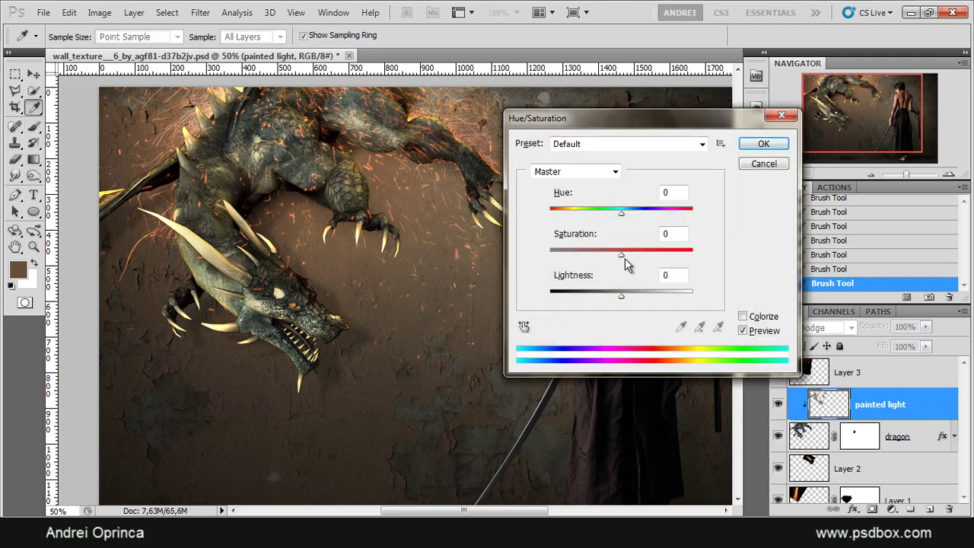
left_click_drag(625, 258, 689, 261)
mouse_move(621, 214)
left_mouse_down()
mouse_move(637, 224)
mouse_move(629, 218)
left_mouse_up()
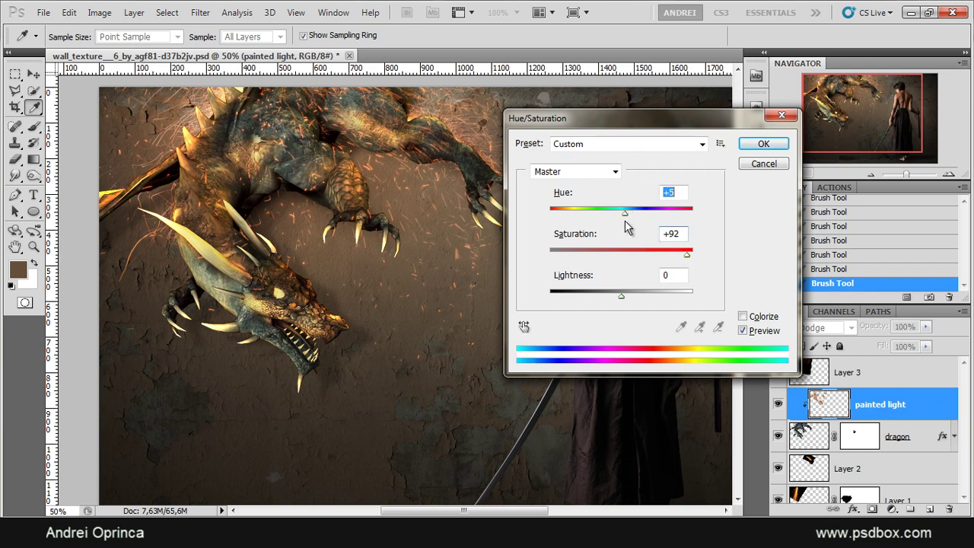
key("shift+Up")
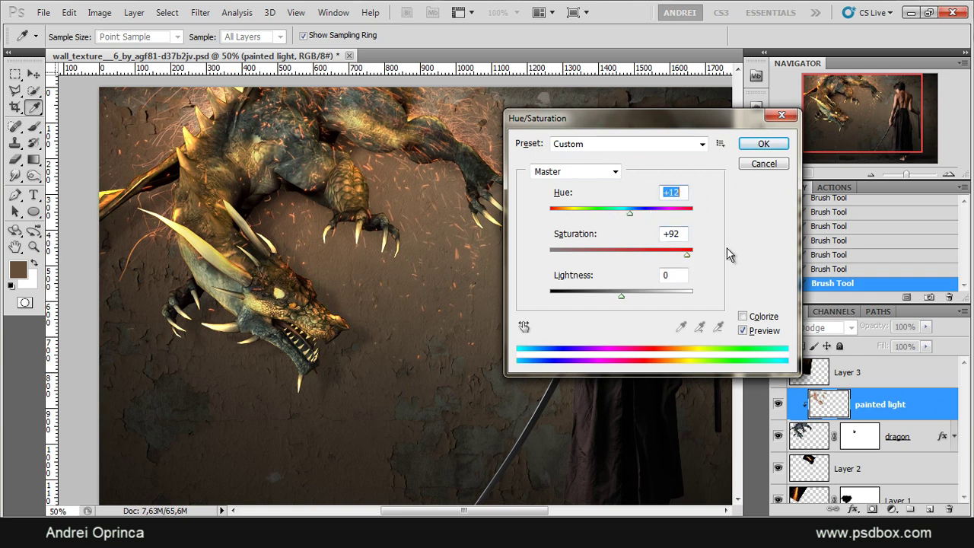
key("Tab")
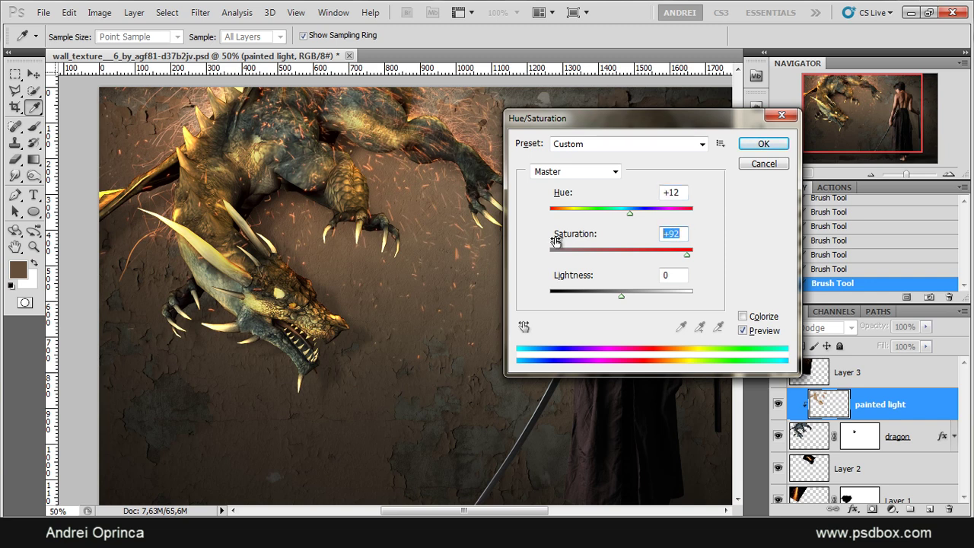
type("25")
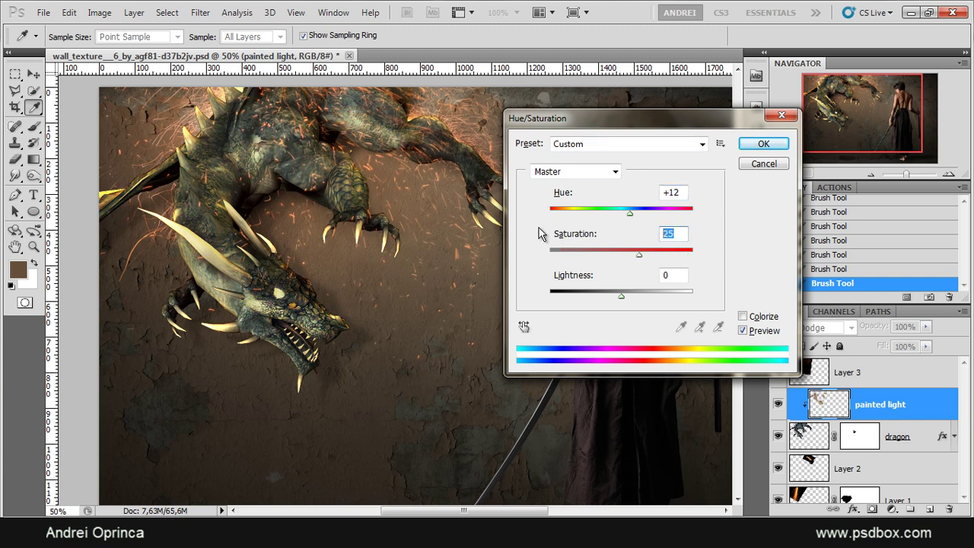
left_click(762, 144)
left_click(777, 407)
left_click(774, 408)
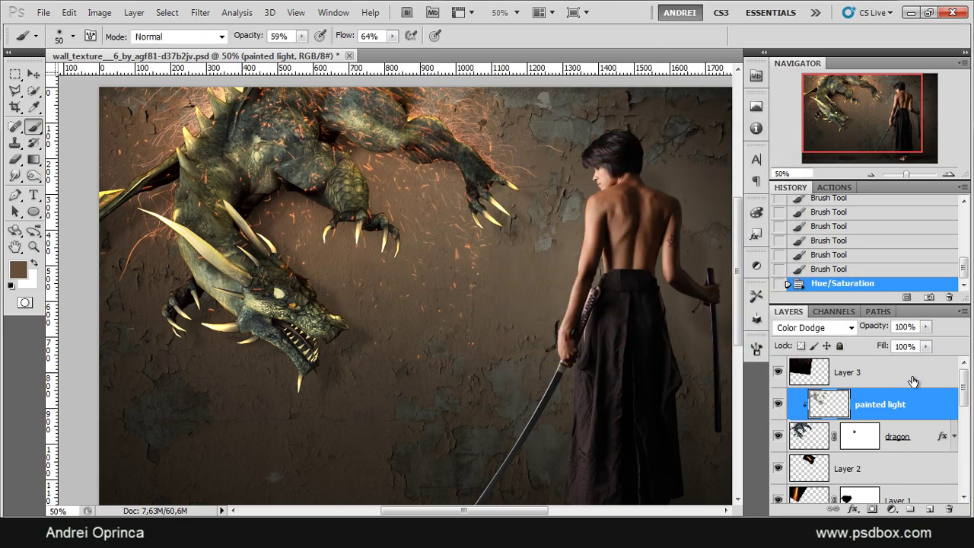
- Darken the painted light layer with Levels, setting the midtone input level to 0.63
key("ctrl+l")
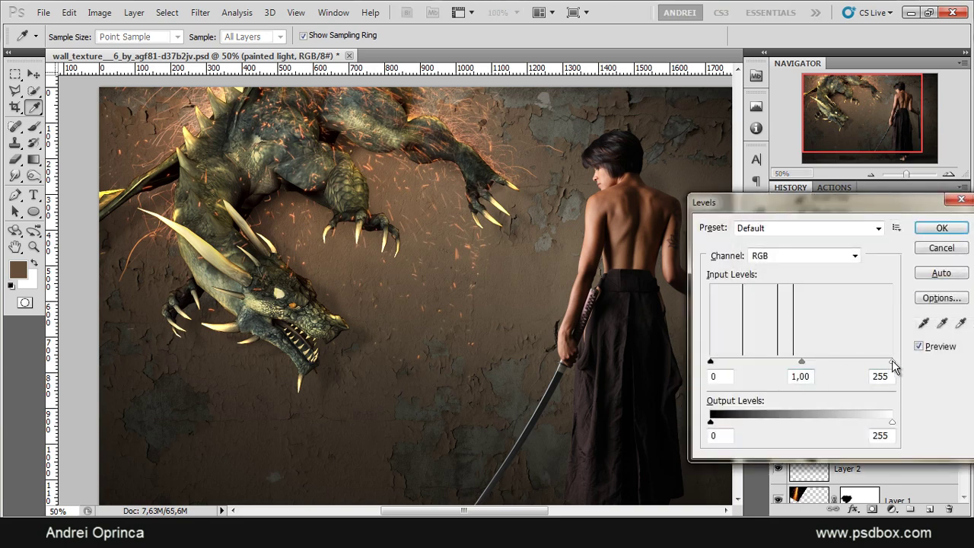
mouse_move(892, 360)
left_mouse_down()
mouse_move(853, 365)
mouse_move(892, 361)
left_mouse_up()
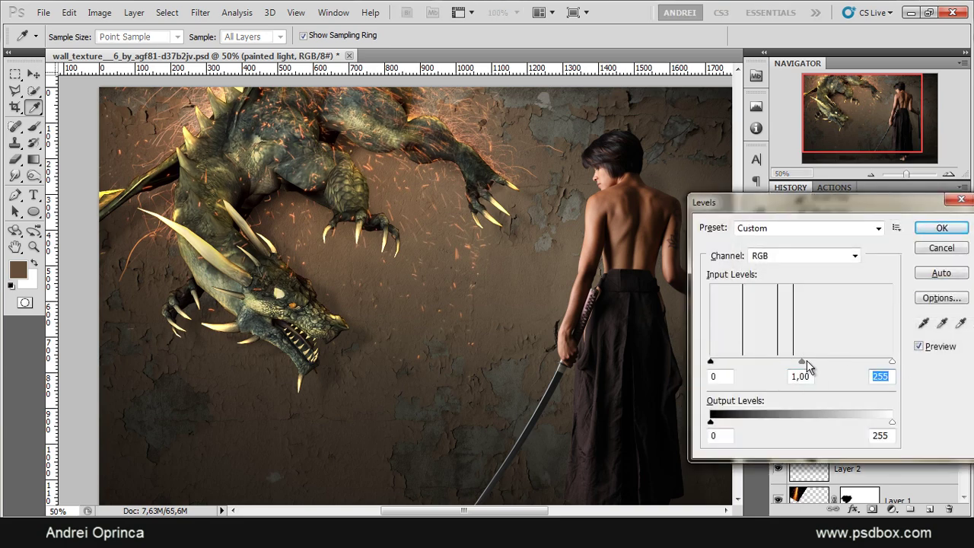
left_click_drag(801, 361, 829, 364)
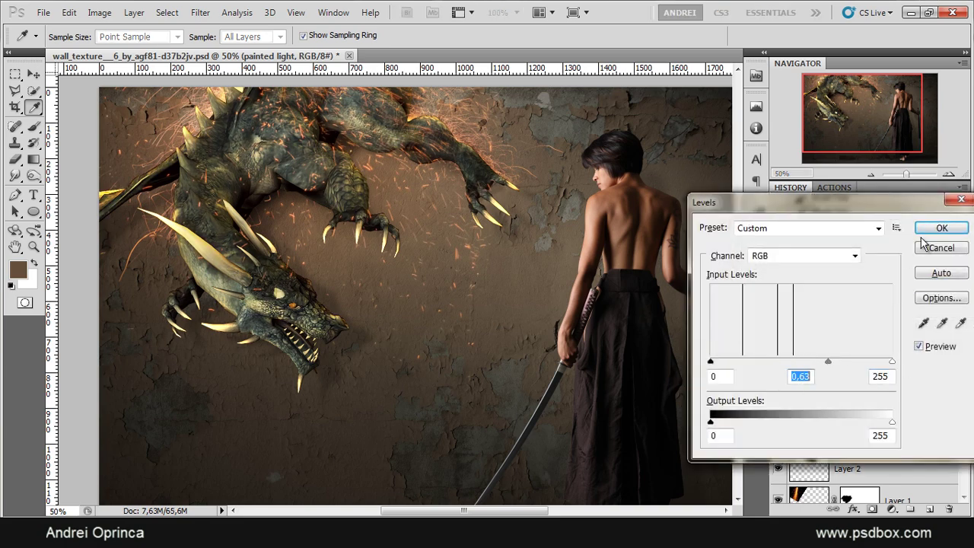
left_click(940, 229)
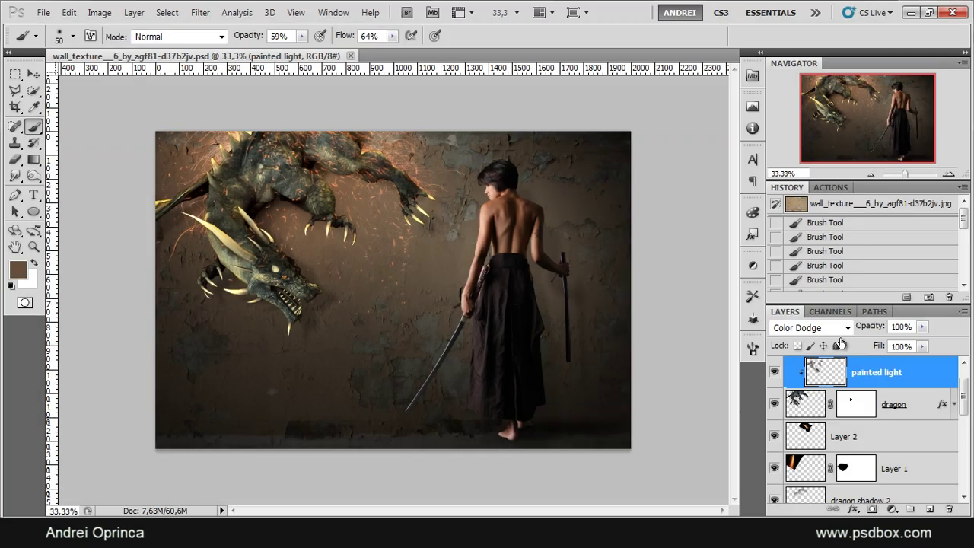
- Add a Gradient Map adjustment layer above the woman layer and clip it to that layer
scroll(904, 378, "up", 1)
scroll(877, 447, "down", 3)
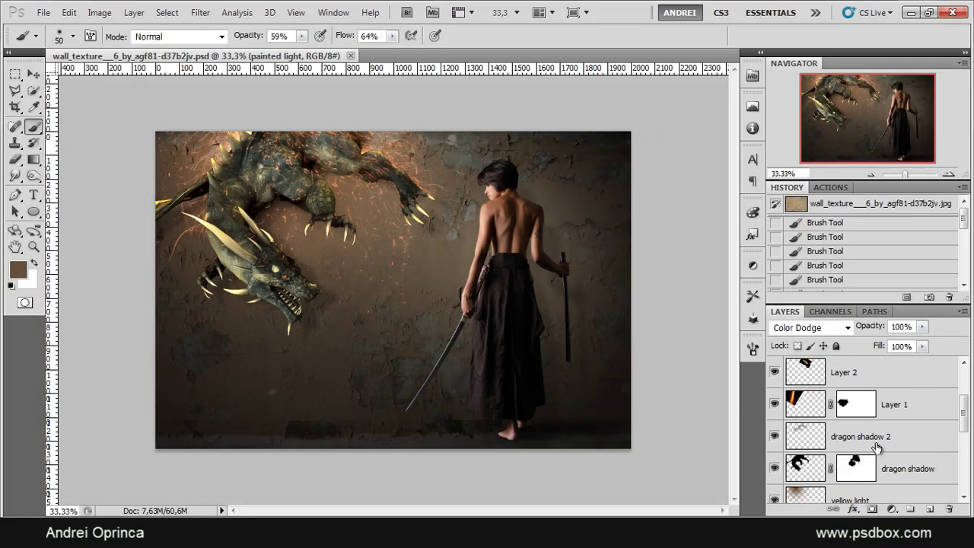
scroll(877, 448, "down", 3)
left_click(908, 440)
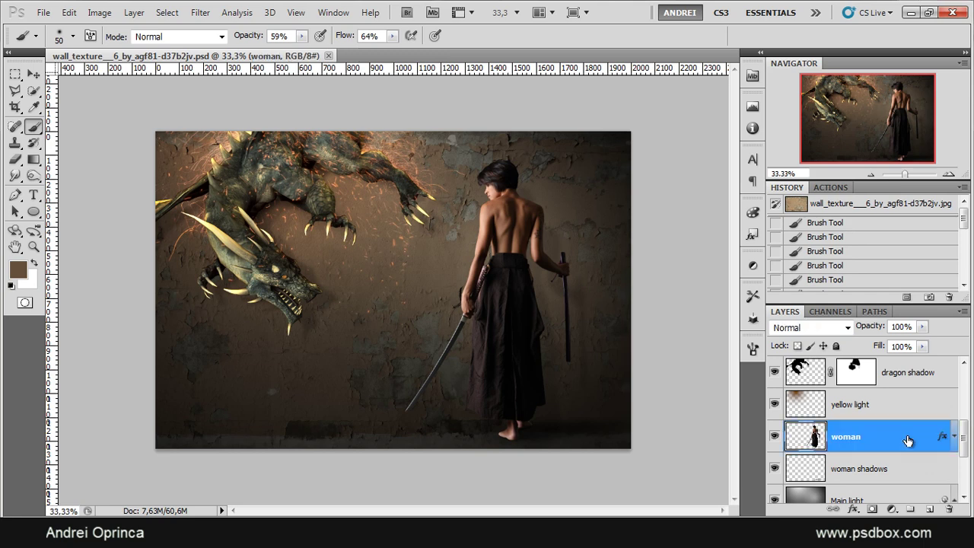
left_click(894, 509)
left_click(901, 489)
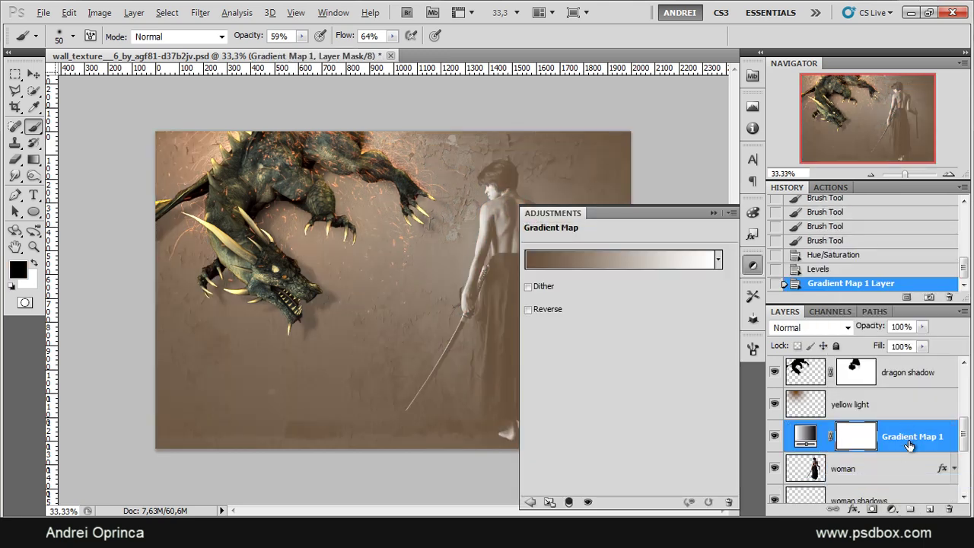
left_click(915, 453, "alt")
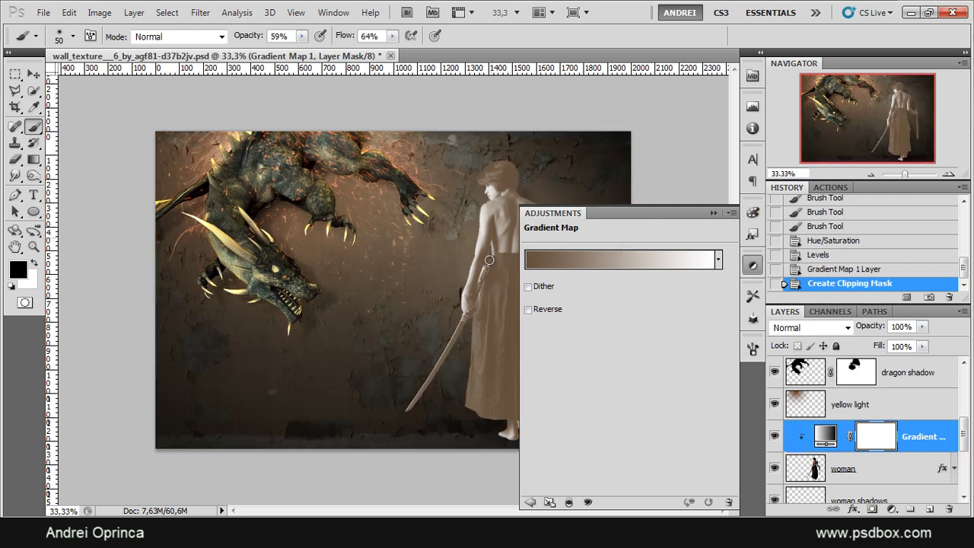
- Open the Gradient Map's colour gradient for editing
left_click(612, 264)
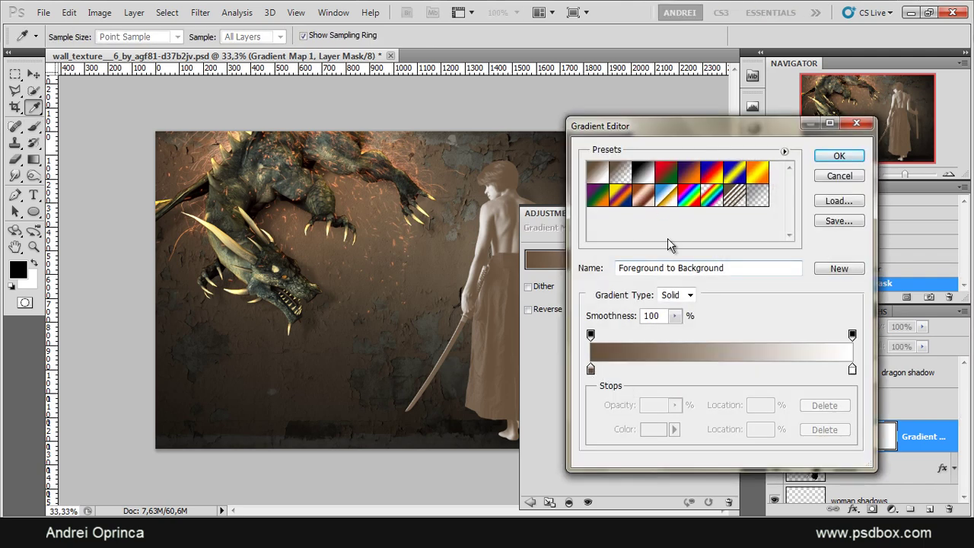
left_click_drag(710, 131, 385, 234)
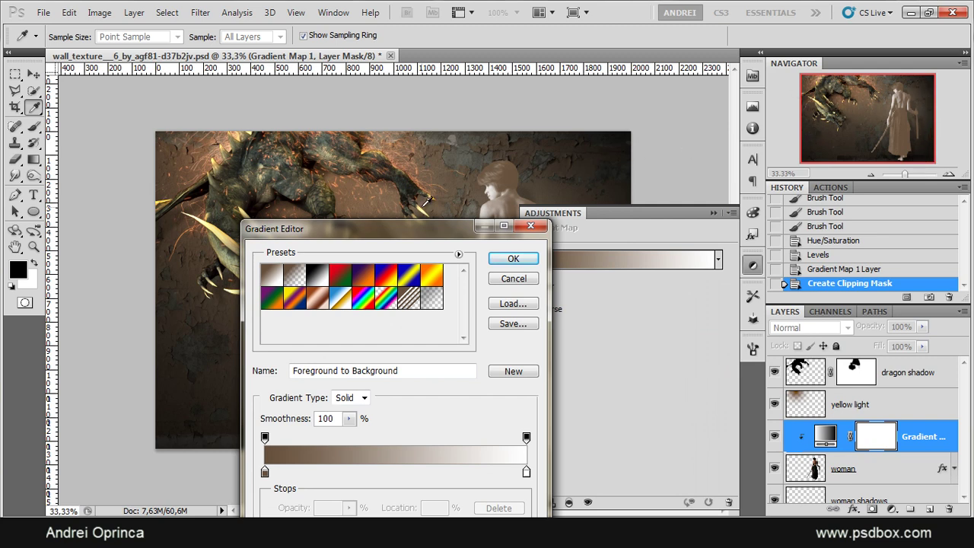
left_click_drag(419, 229, 438, 153)
- Set the gradient's dark colour stop to #1b2425
left_click(283, 396)
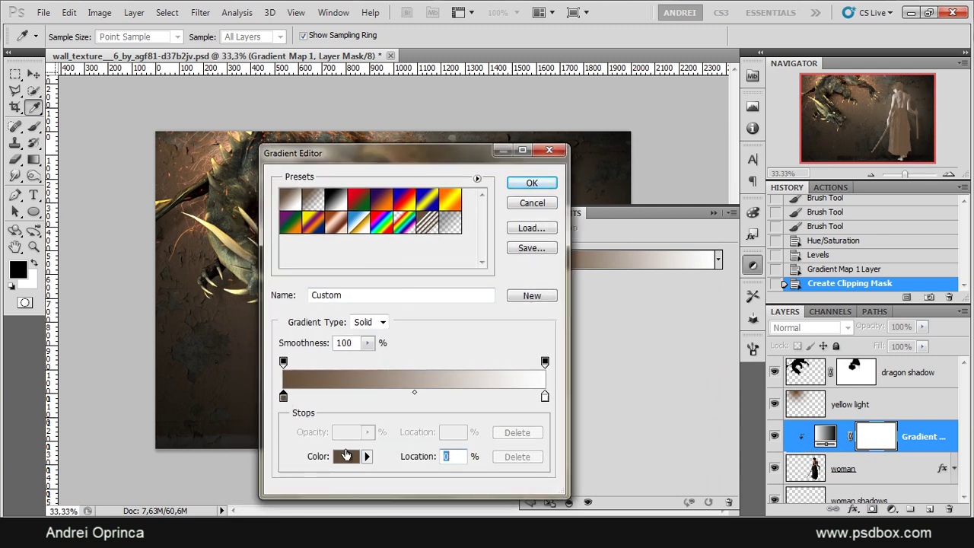
left_click(346, 456)
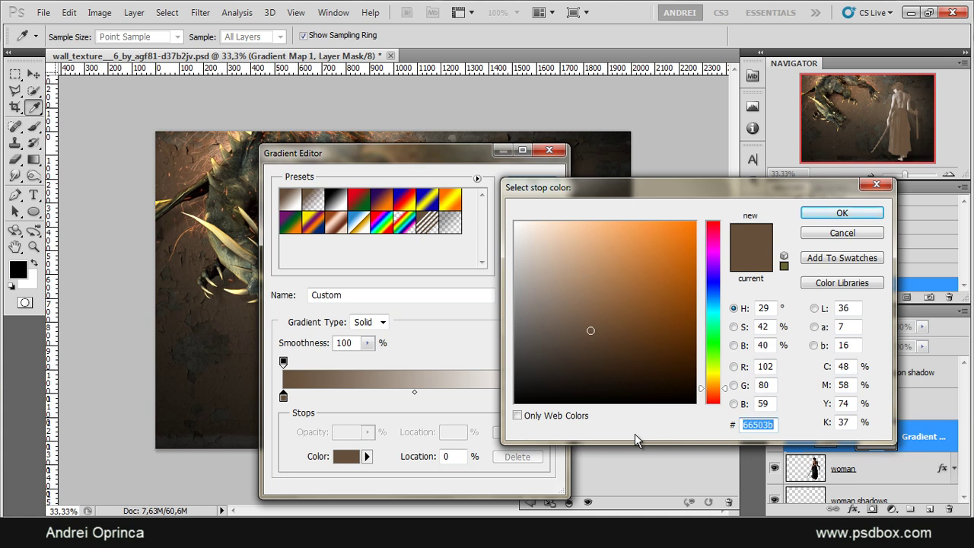
type("1b")
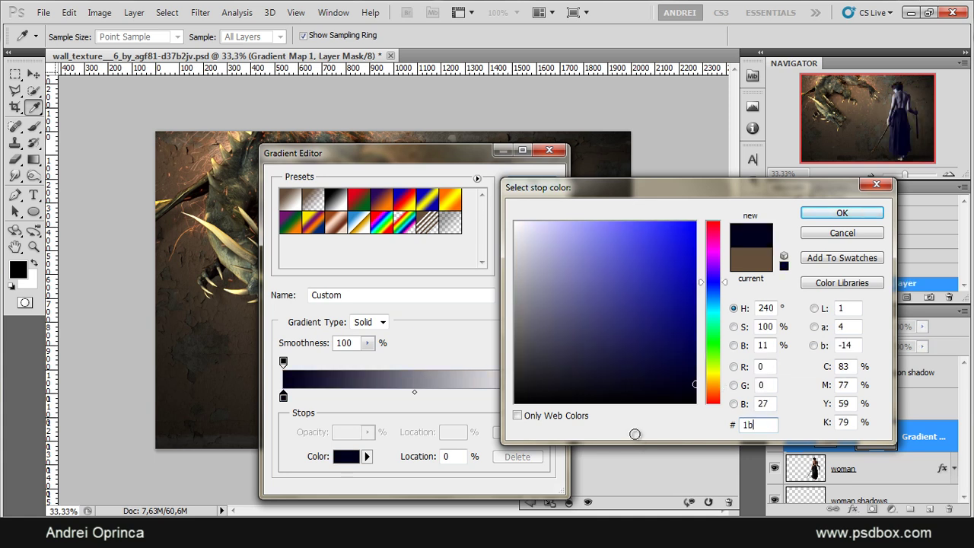
type("2425")
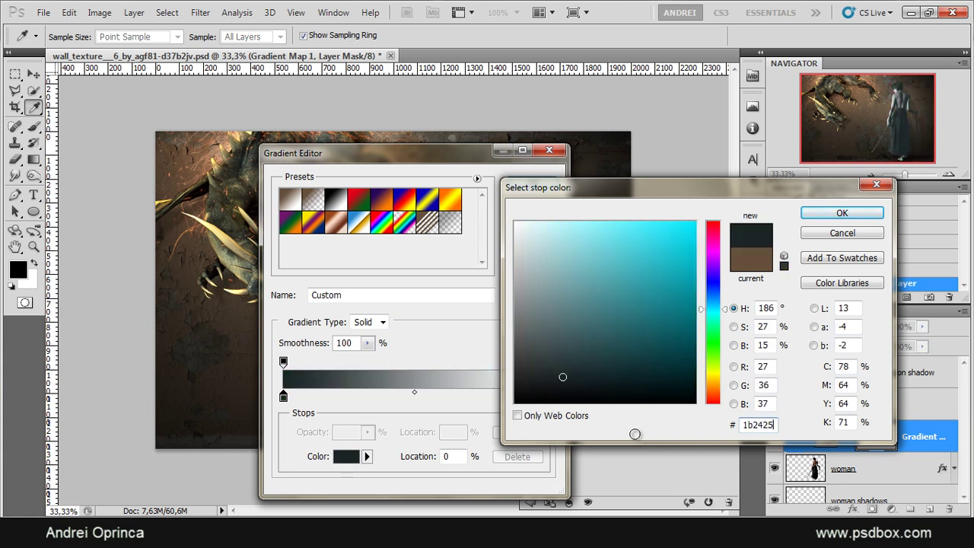
left_click(829, 213)
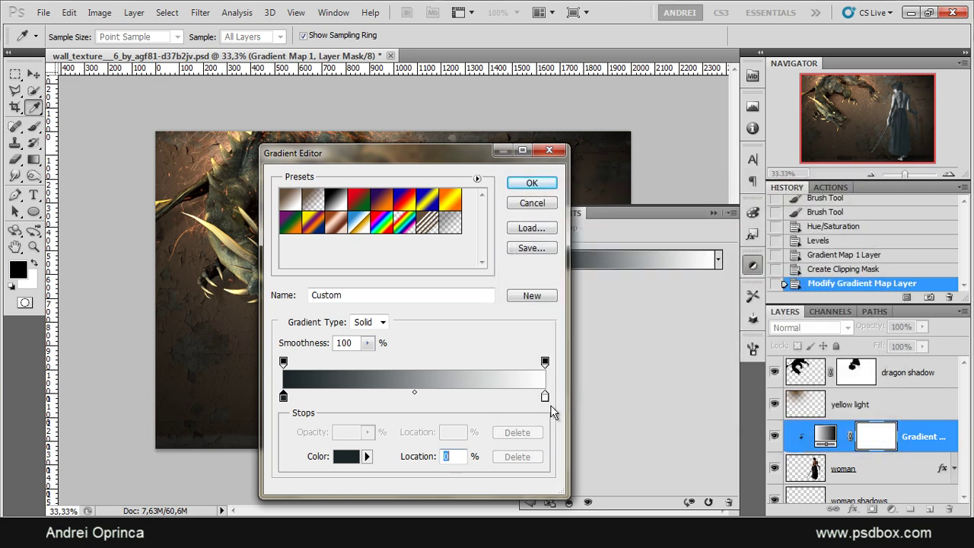
left_click(545, 396)
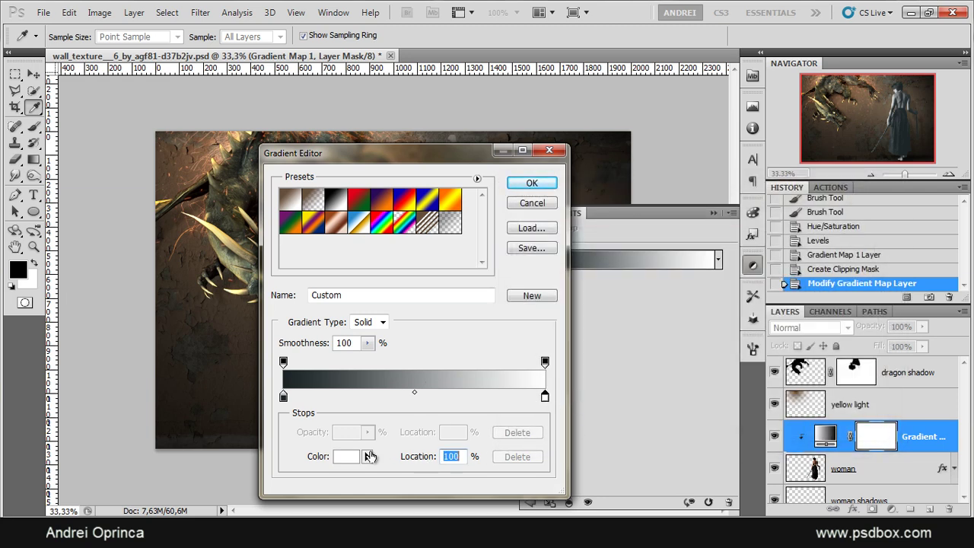
left_click(349, 458)
left_click(771, 423)
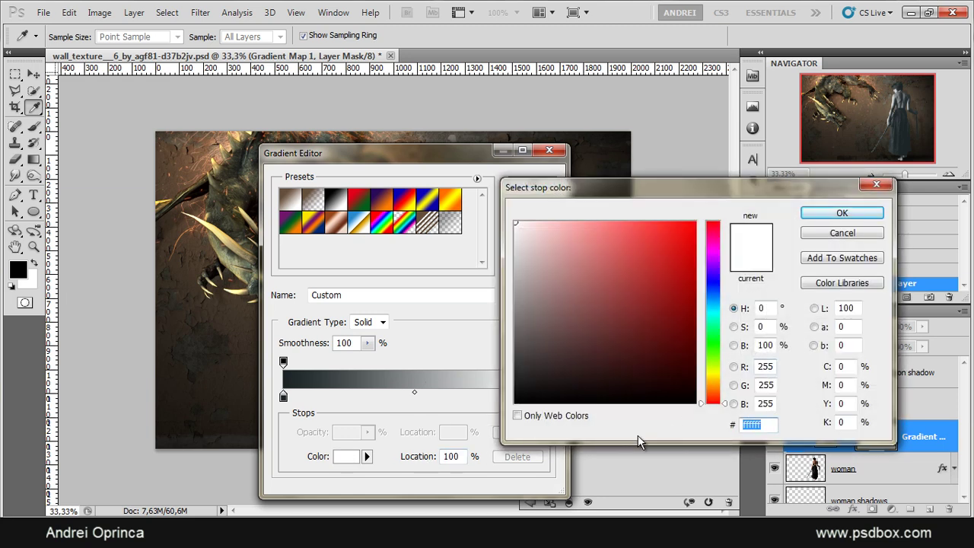
left_click(713, 390)
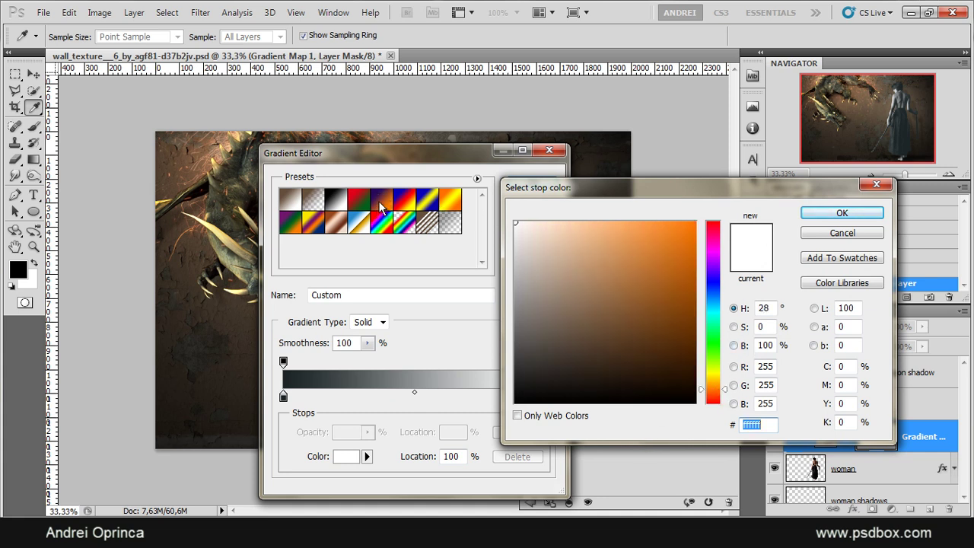
left_click(865, 238)
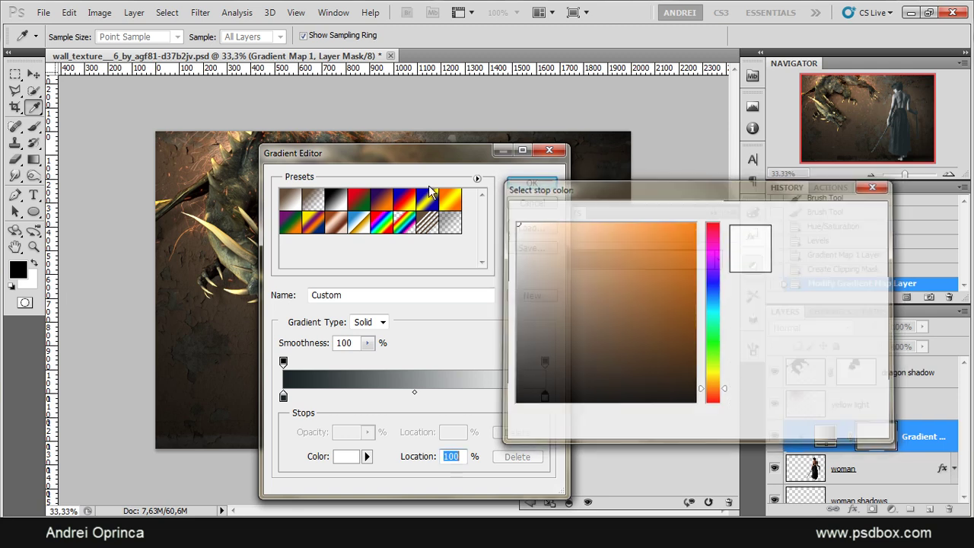
- Apply the Violet, Orange preset to the Gradient Map and change its violet stop to #1b2425
left_click(383, 203)
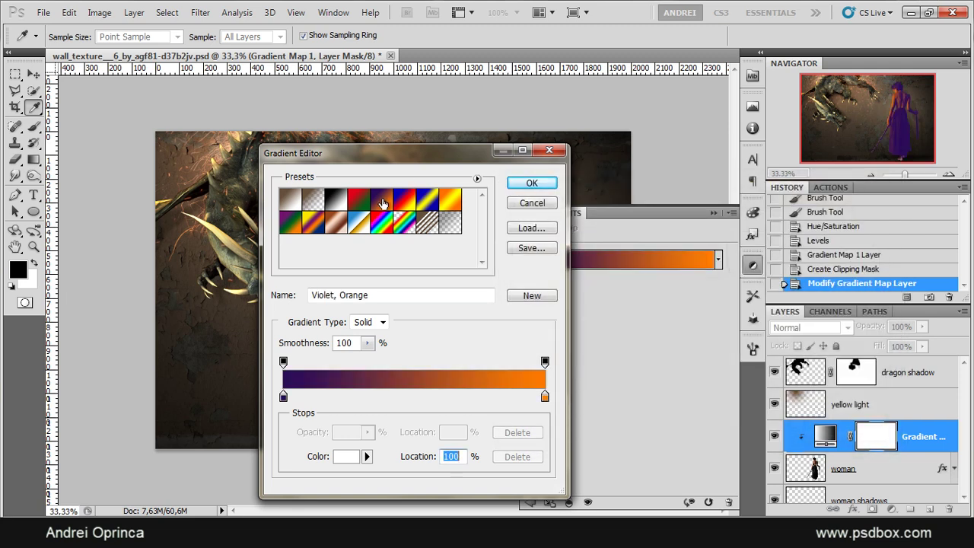
left_click(283, 398)
left_click(344, 457)
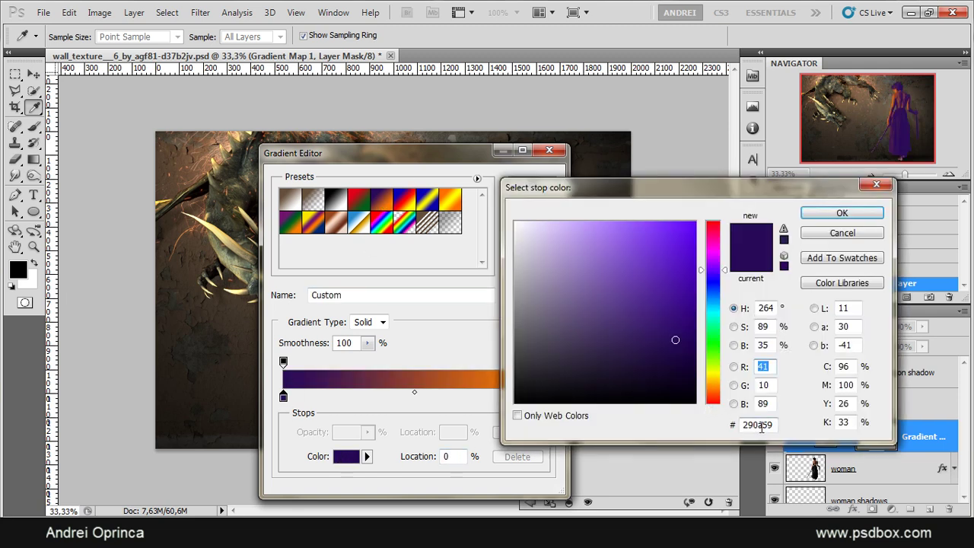
left_click_drag(761, 427, 649, 426)
type("1")
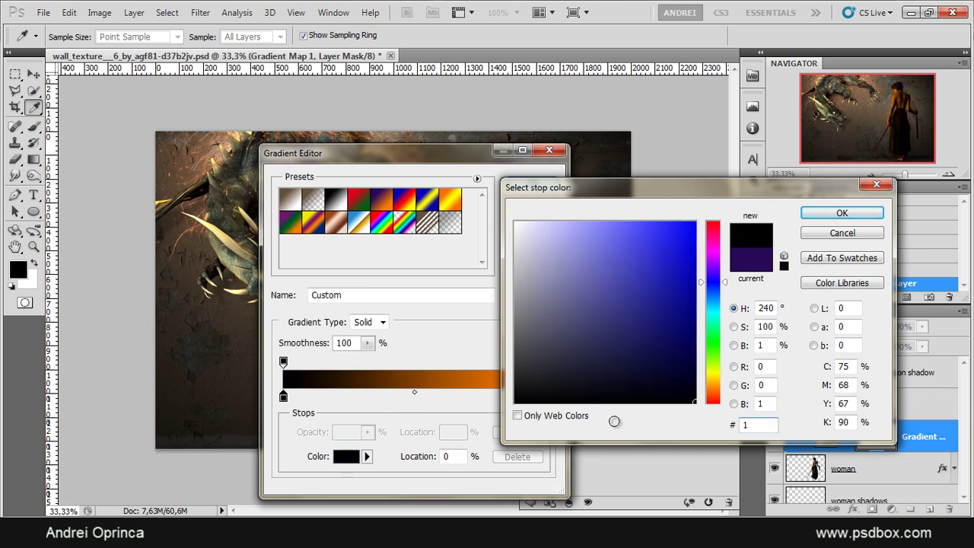
type("b2425")
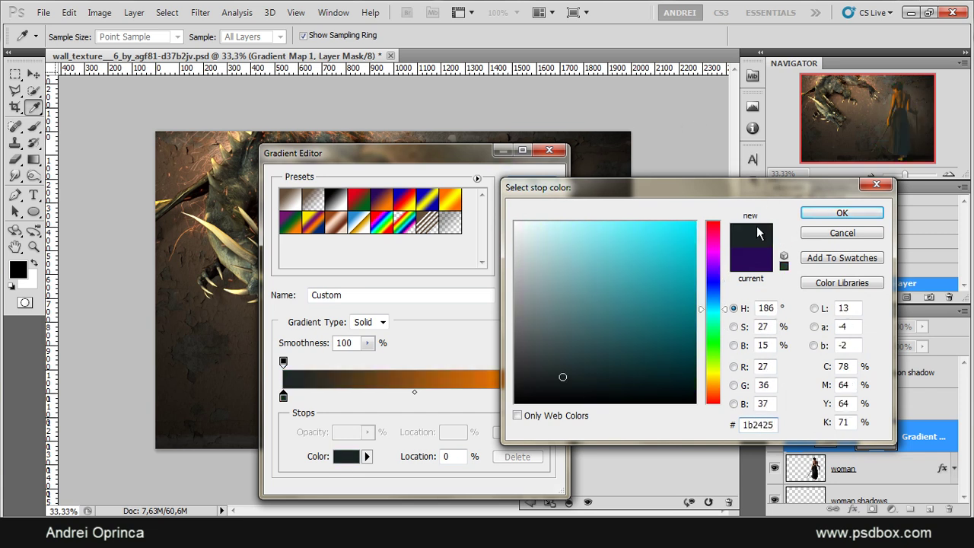
left_click(842, 212)
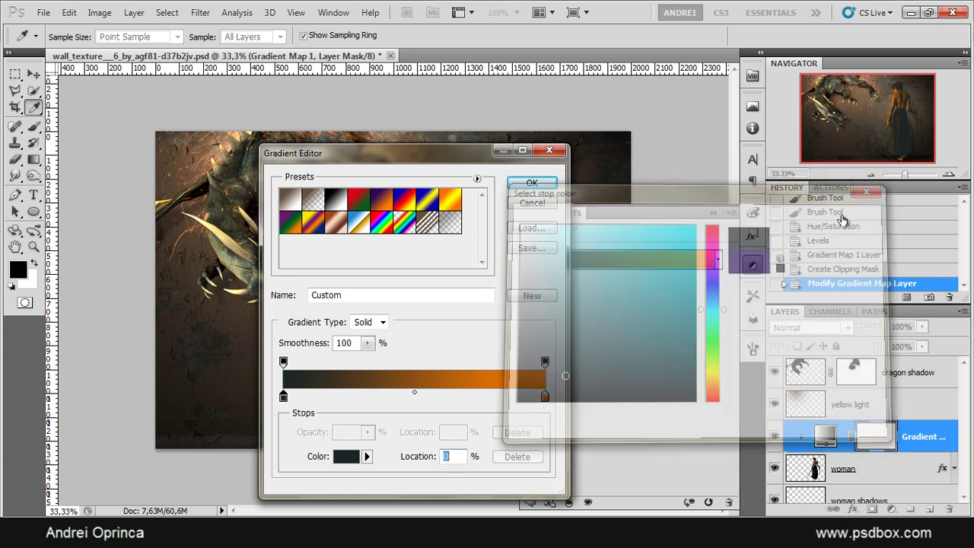
left_click(533, 184)
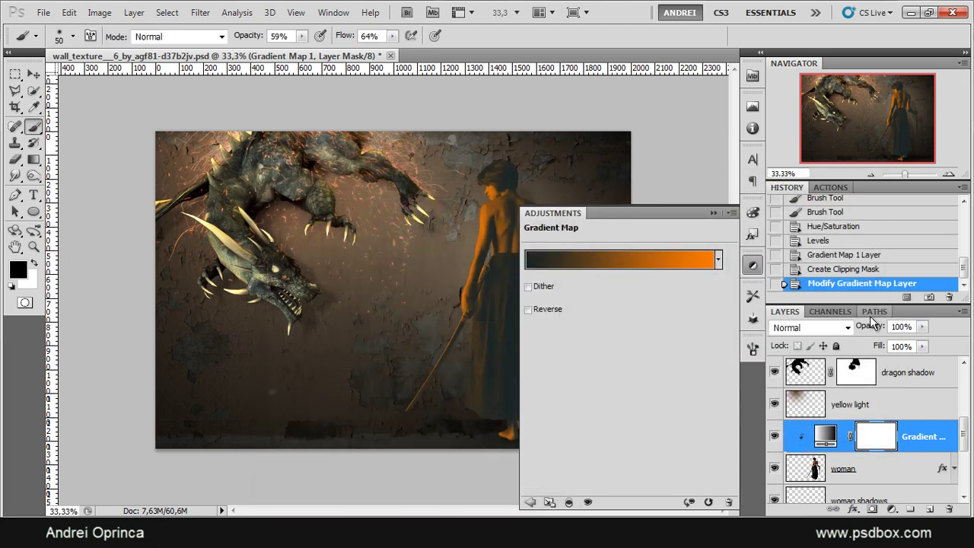
- Set the Gradient Map layer's blending mode to Color and its opacity to 30%
left_click(847, 327)
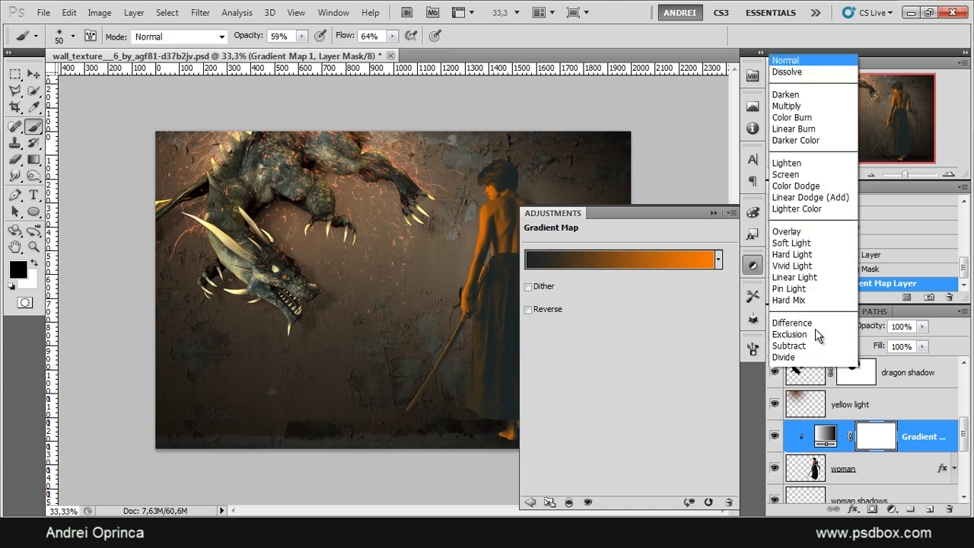
left_click(826, 411)
left_click(714, 213)
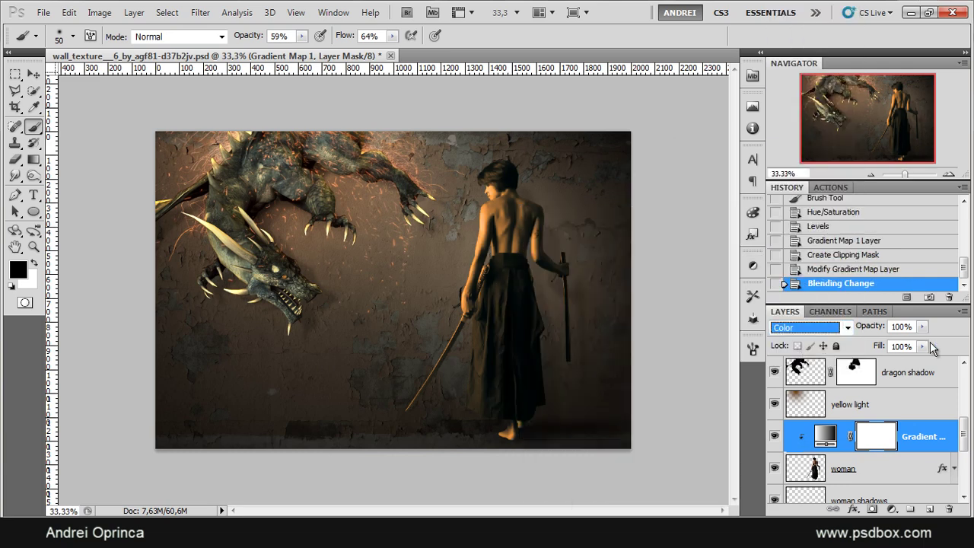
left_click(911, 326)
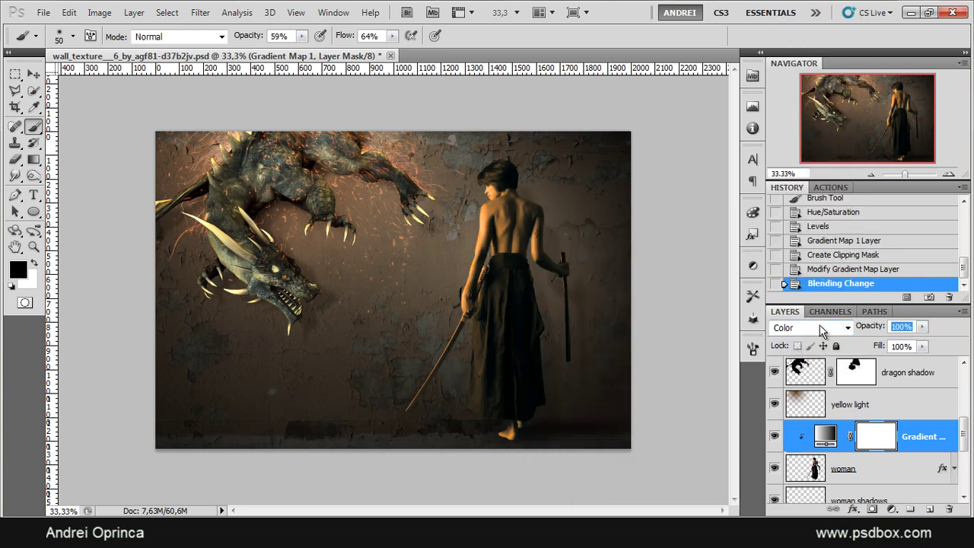
type("30")
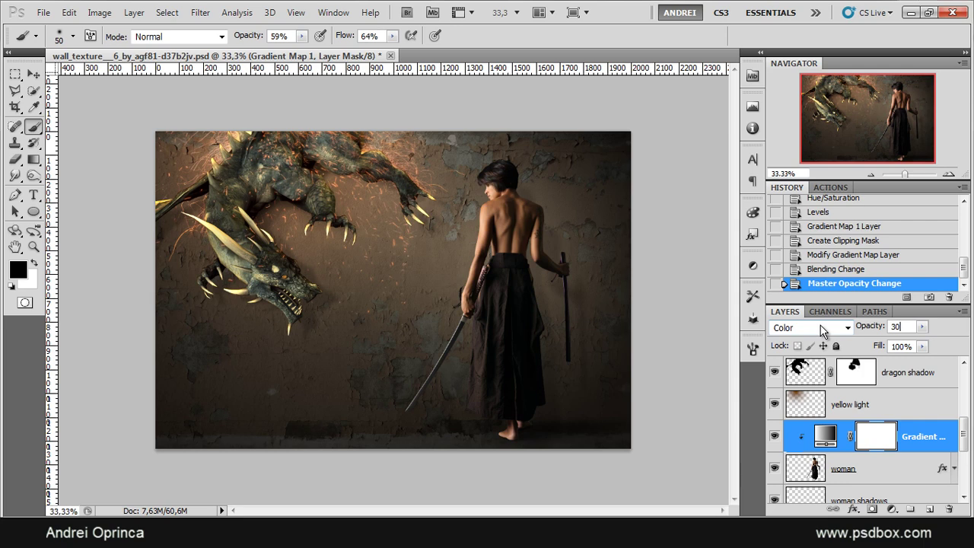
- Set the Gradient Map layer's opacity to 25%
key("Return")
type("25")
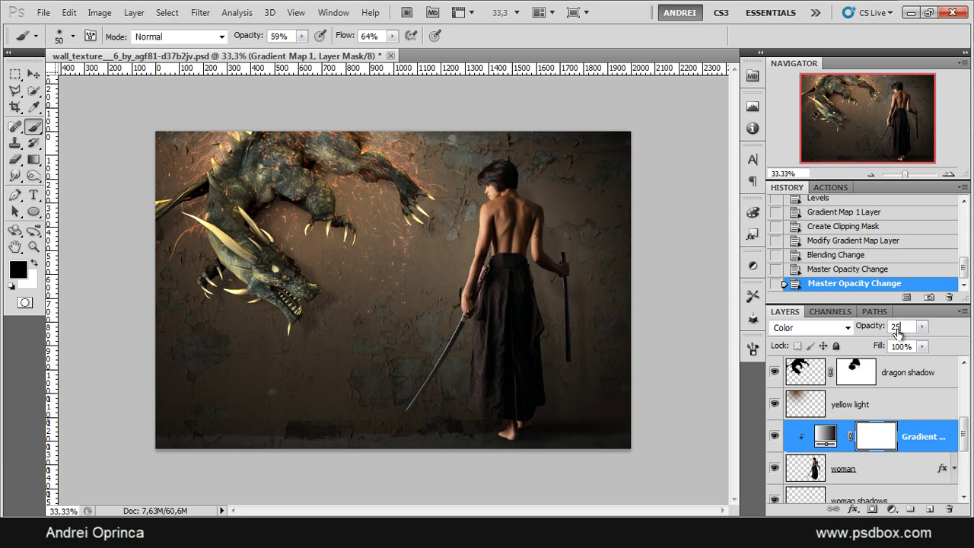
left_click(944, 448)
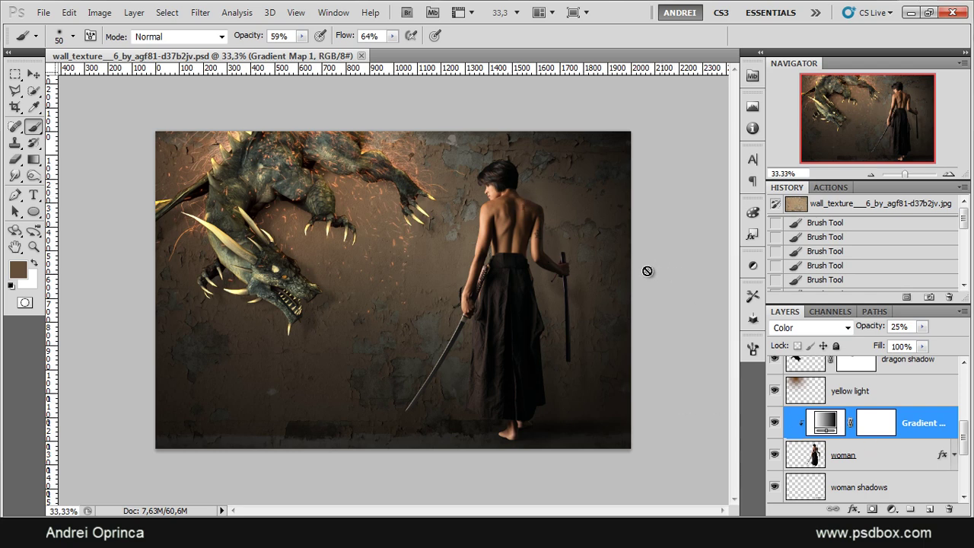
- Review the layer stack and check what the yellow light layer contributes to the composite
scroll(868, 423, "down", 5)
scroll(898, 434, "up", 1)
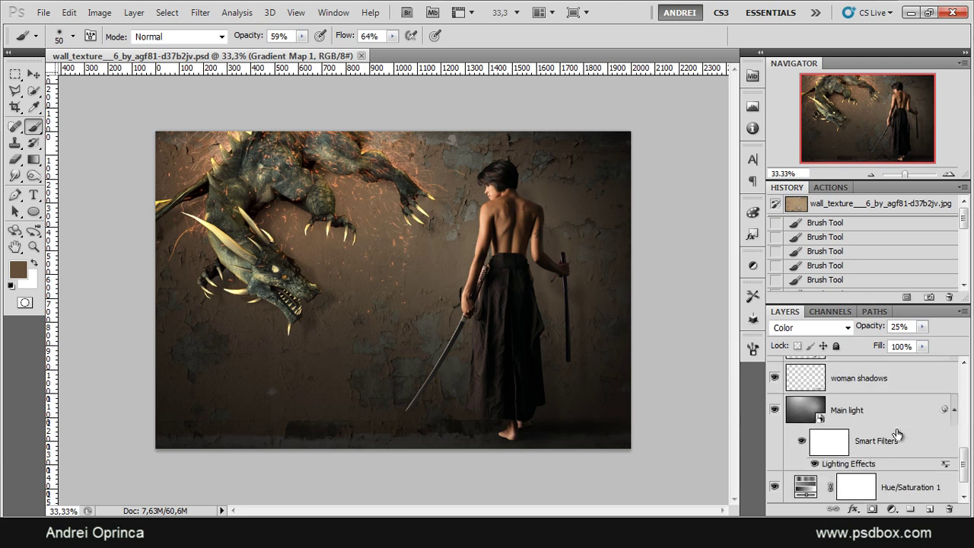
scroll(897, 434, "up", 3)
scroll(898, 434, "down", 4)
scroll(897, 434, "up", 4)
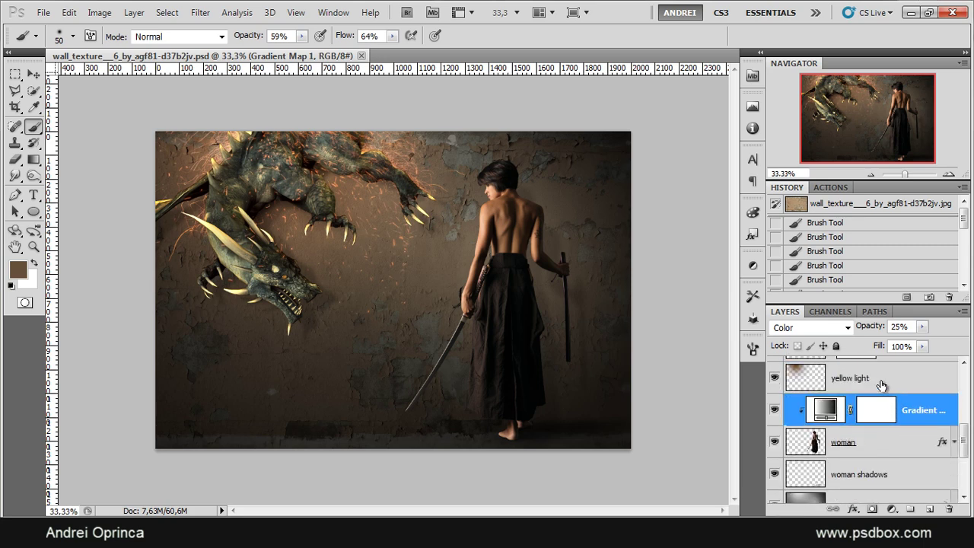
left_click(847, 382)
left_click(774, 378)
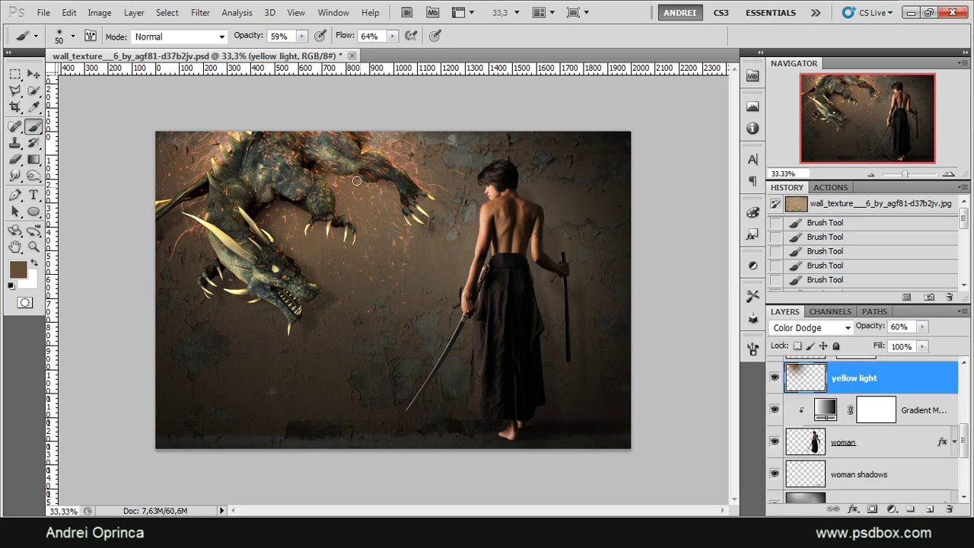
scroll(907, 413, "up", 4)
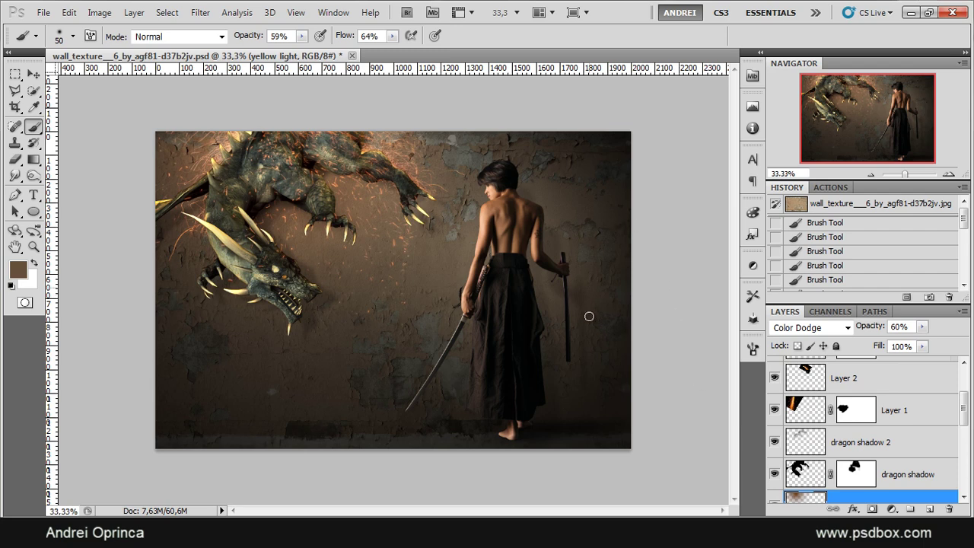
scroll(917, 457, "up", 3)
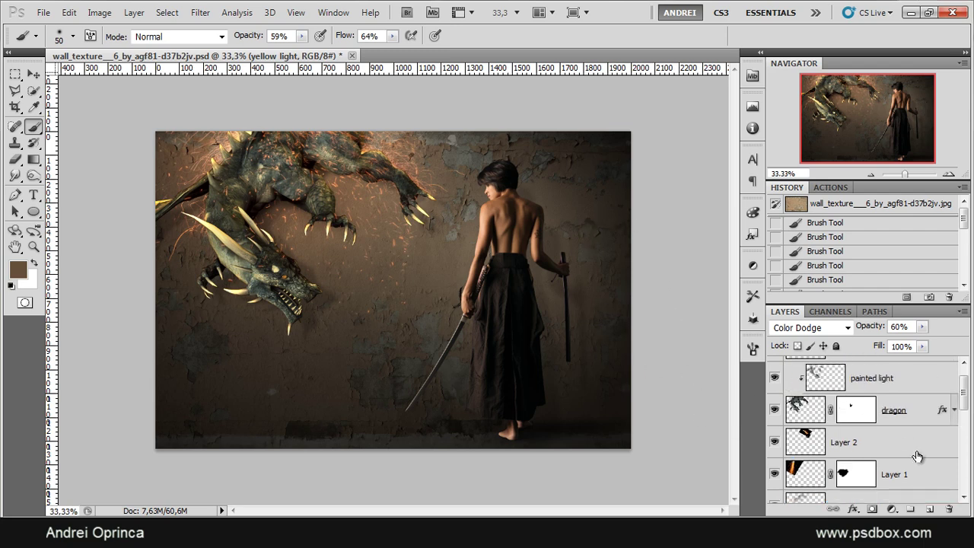
scroll(905, 454, "down", 6)
scroll(928, 480, "down", 1)
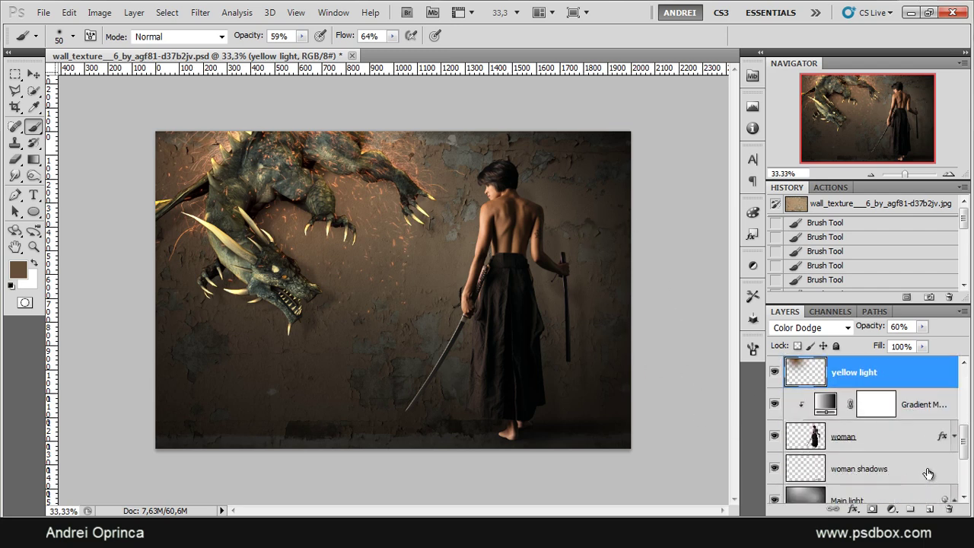
- Create a new layer above the Gradient Map and clip it to the woman layer
left_click(921, 406)
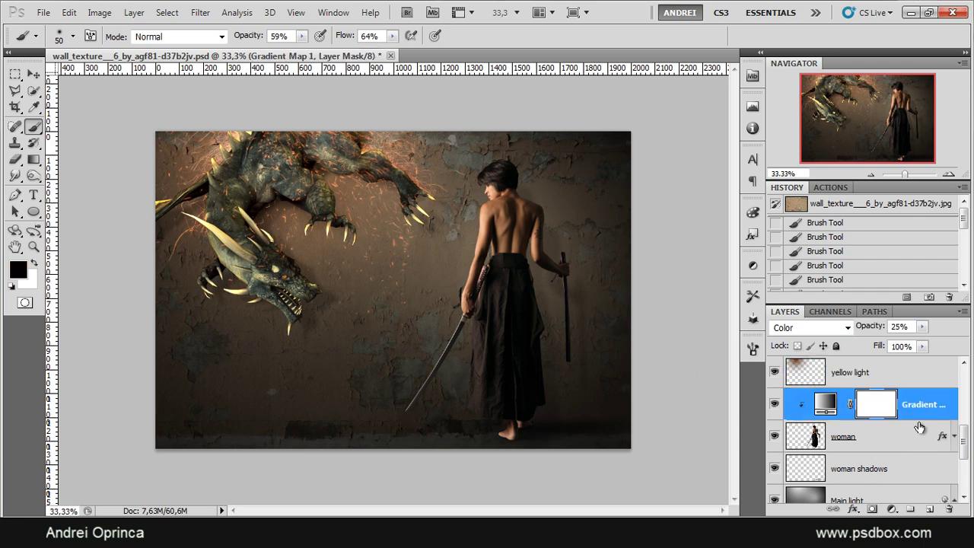
left_click(930, 509)
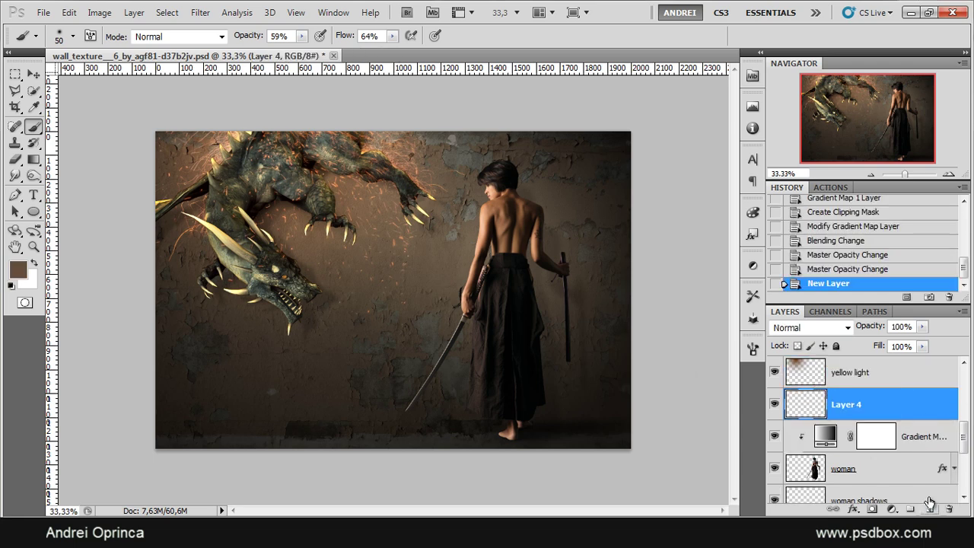
left_click(923, 418, "alt")
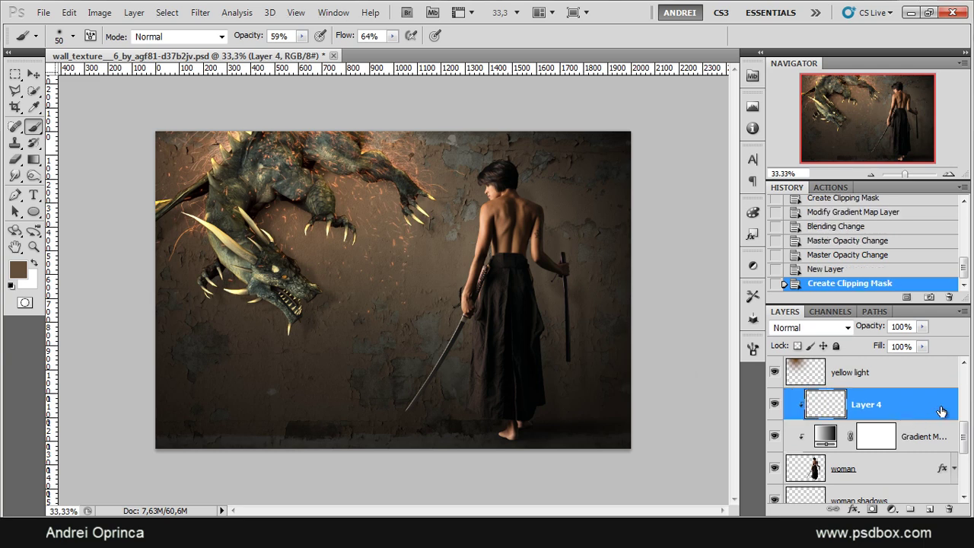
right_click(919, 408)
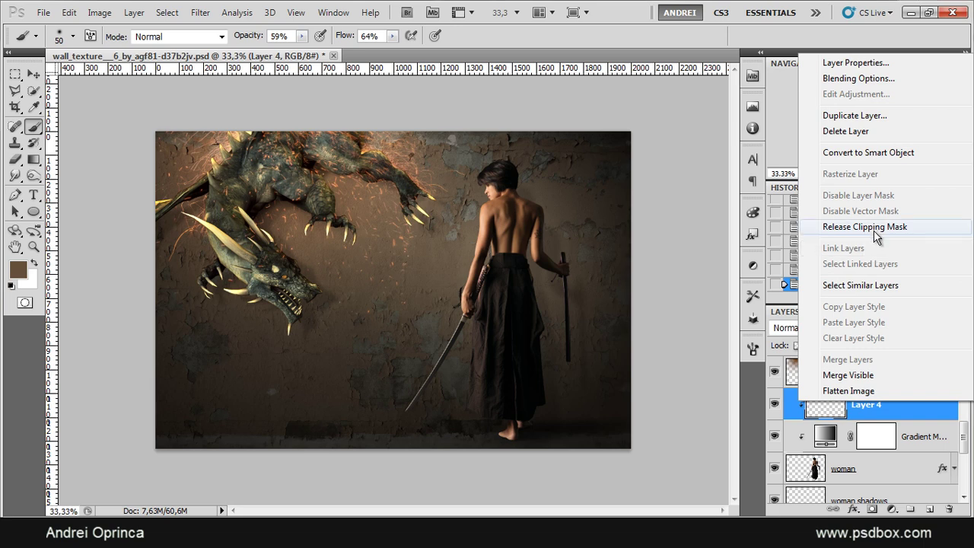
- Rename the new clipped layer "cyan light" and set its blending mode to Color Dodge
left_click(908, 408)
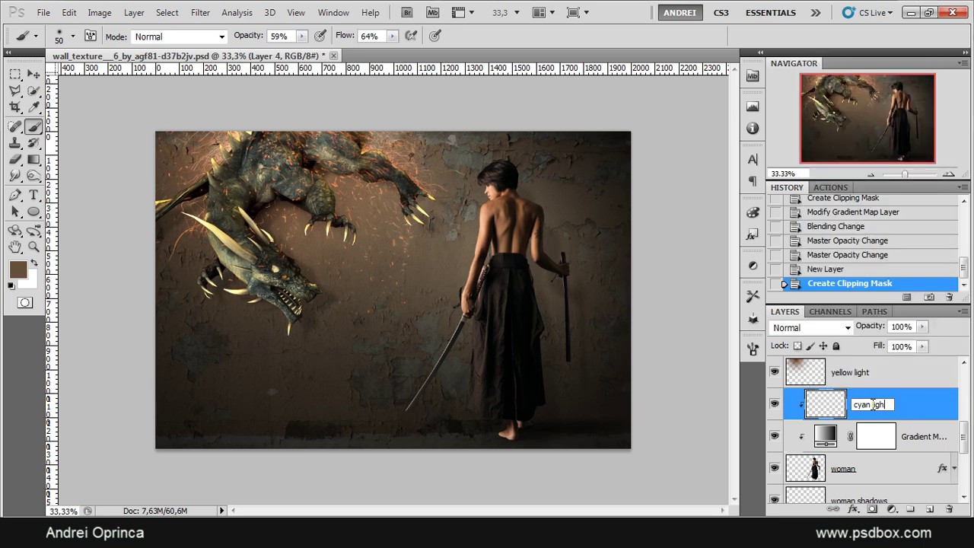
type("t")
key("Return")
left_click(799, 329)
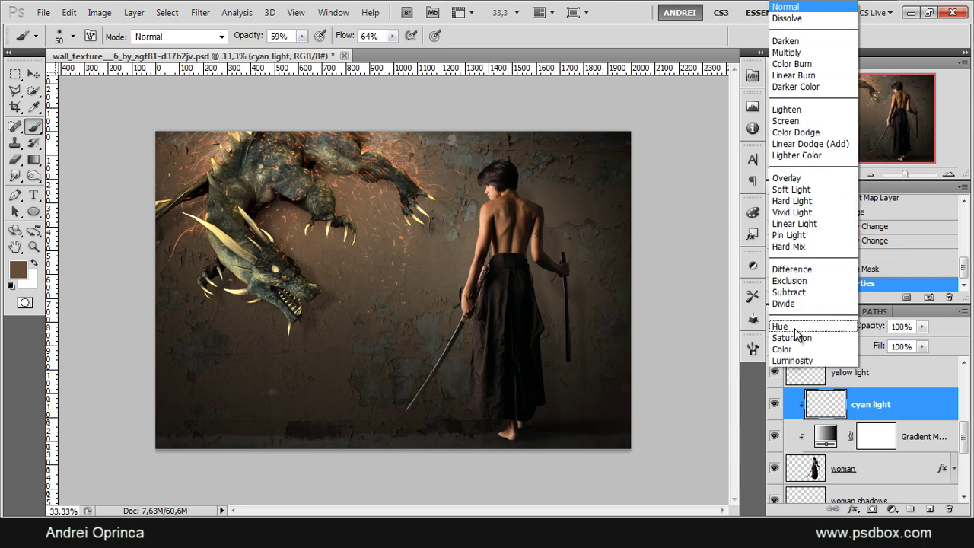
left_click(807, 130)
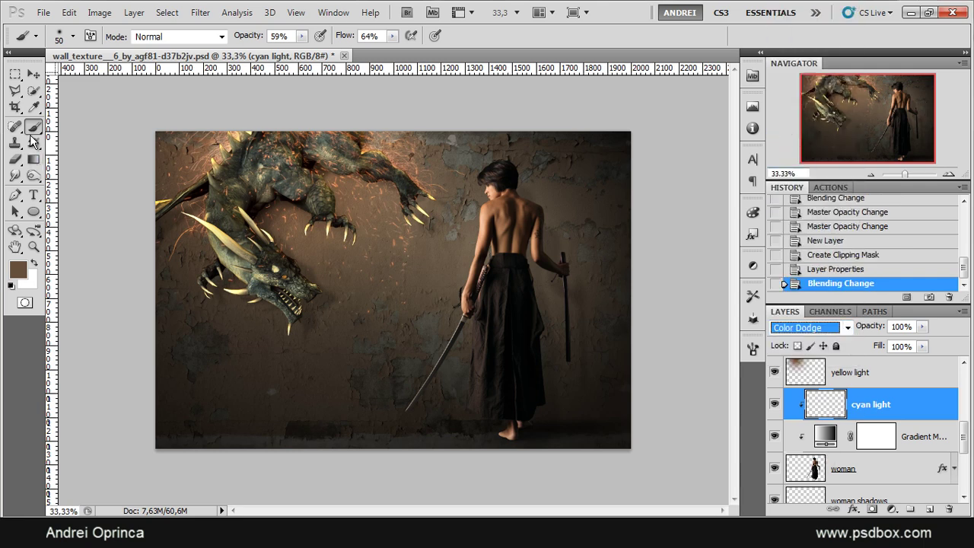
- Set up a soft round brush with size 119 px, hardness 0%, opacity 100% and flow 100%
right_click(510, 186)
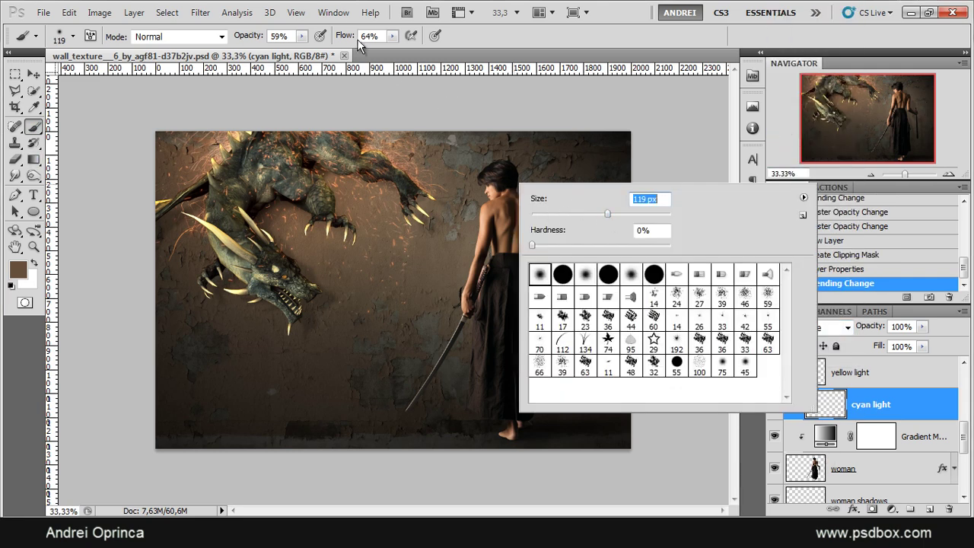
left_click(303, 38)
left_click(393, 37)
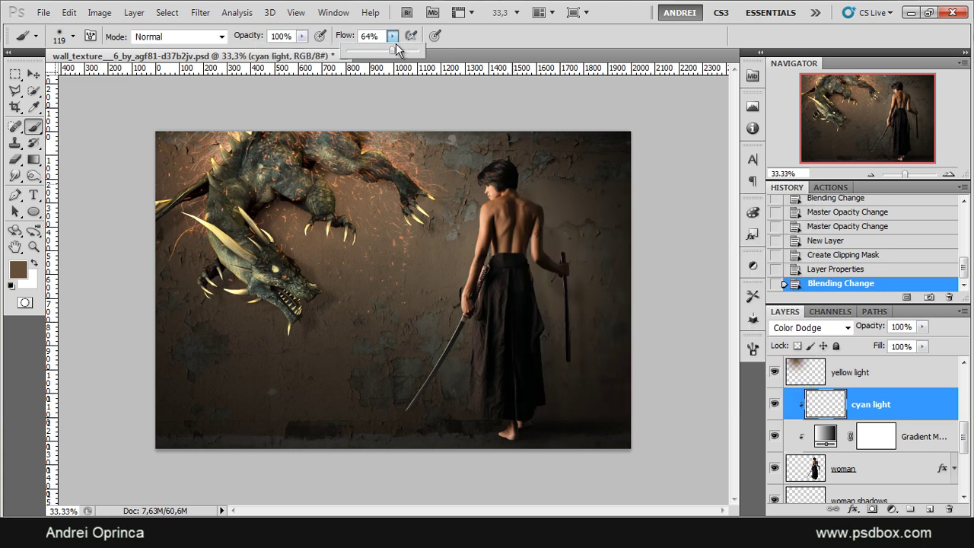
left_click(918, 419)
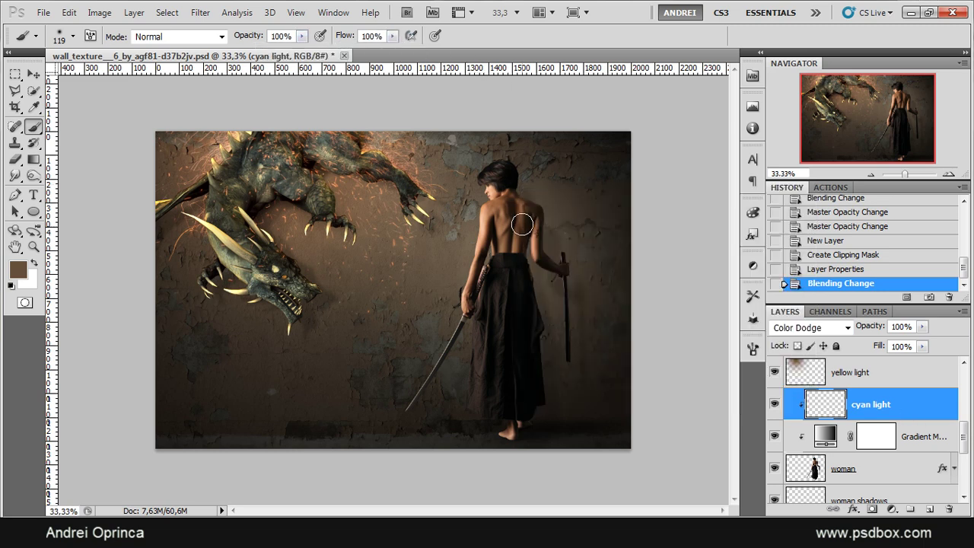
- Set the foreground colour to the dark cyan #1d4753
left_click(20, 271)
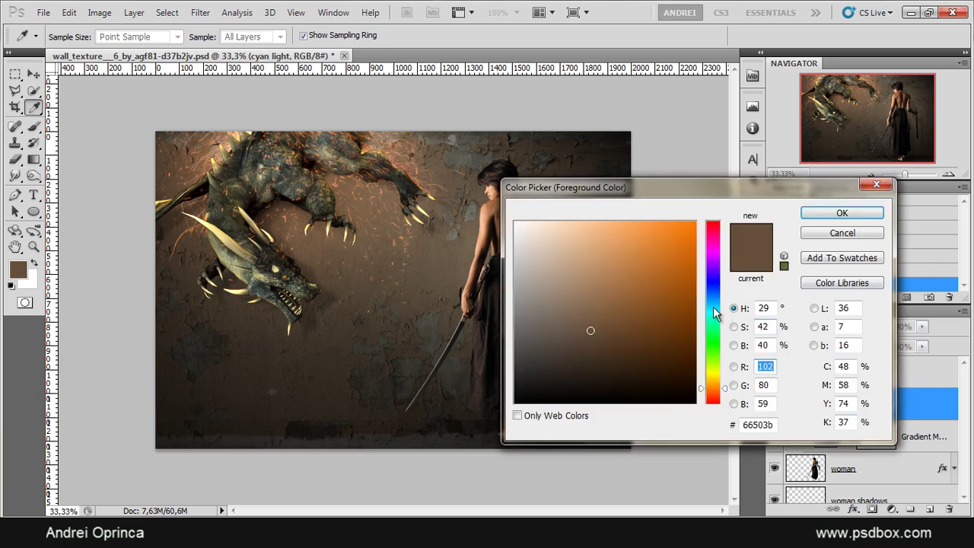
left_click(717, 305)
left_click_drag(757, 183, 308, 143)
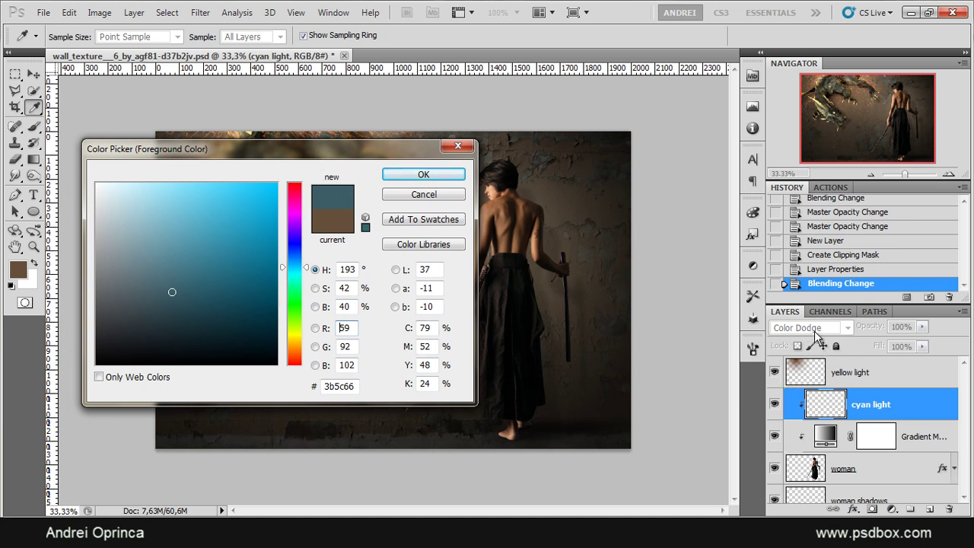
left_click(213, 305)
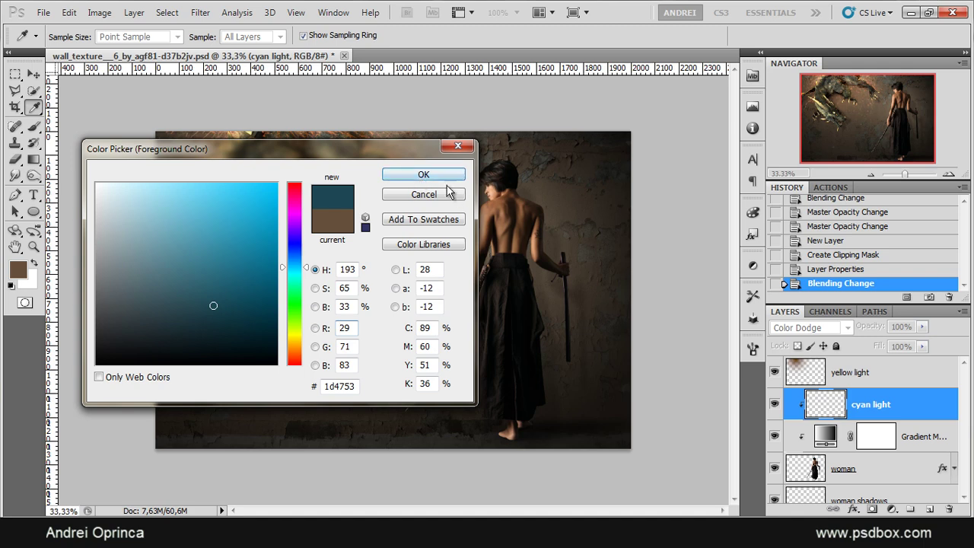
left_click(417, 176)
- Try painting dark cyan light along the outer edge of the woman's tattooed arm and clear the strokes from the layer
scroll(574, 226, "up", 2)
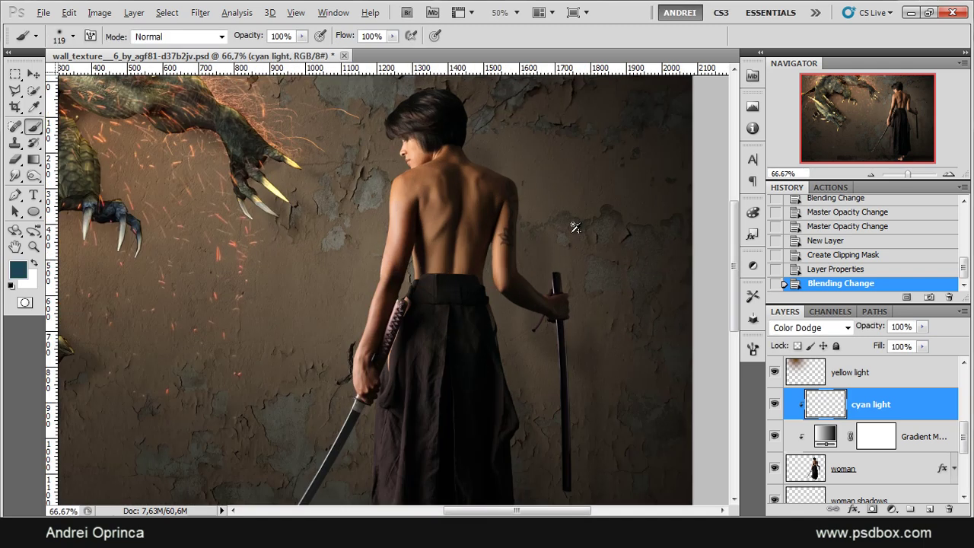
left_click_drag(556, 221, 519, 217)
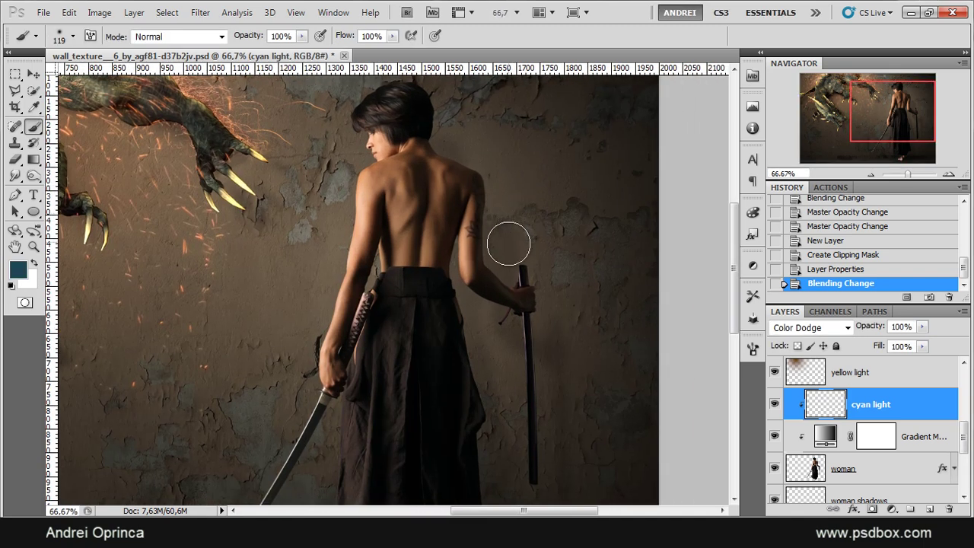
left_click(505, 238)
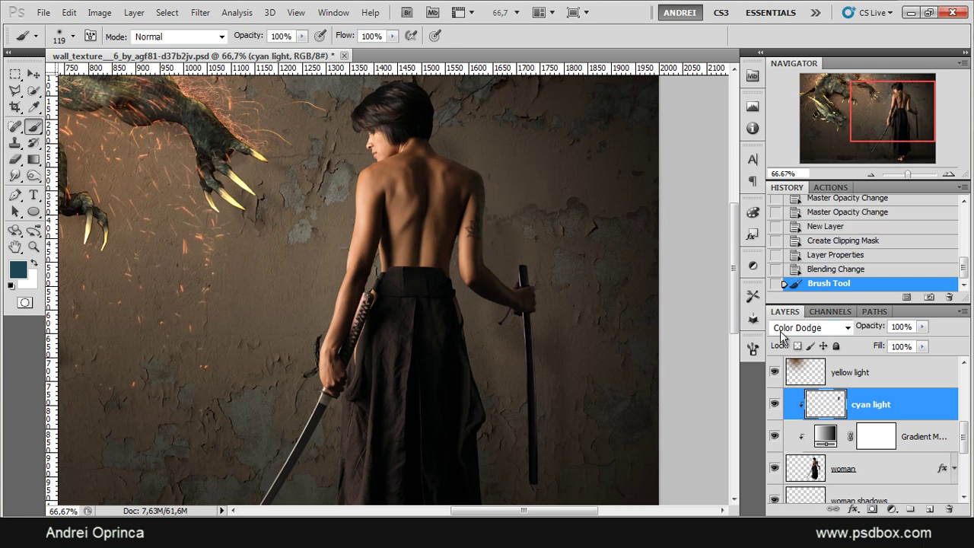
left_click_drag(487, 282, 480, 243)
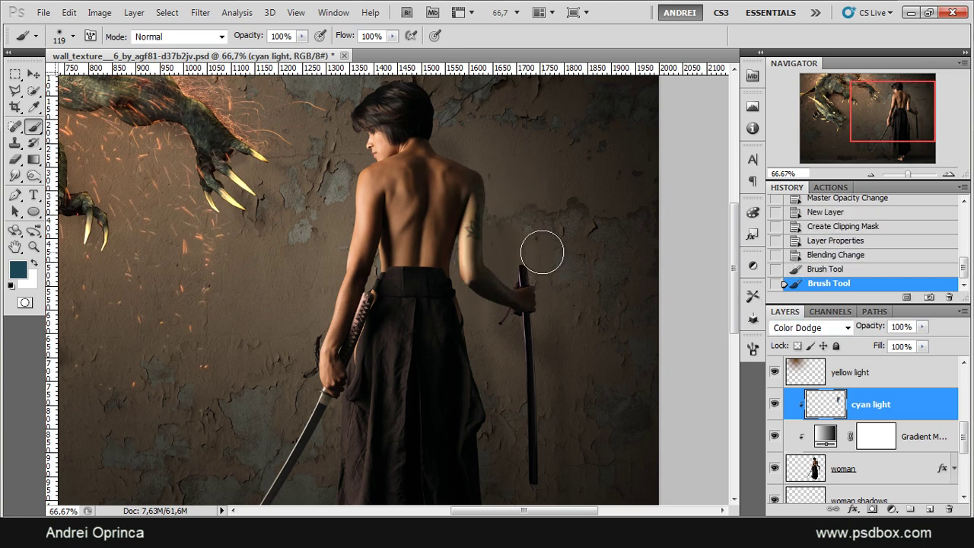
key("ctrl+a")
key("Delete")
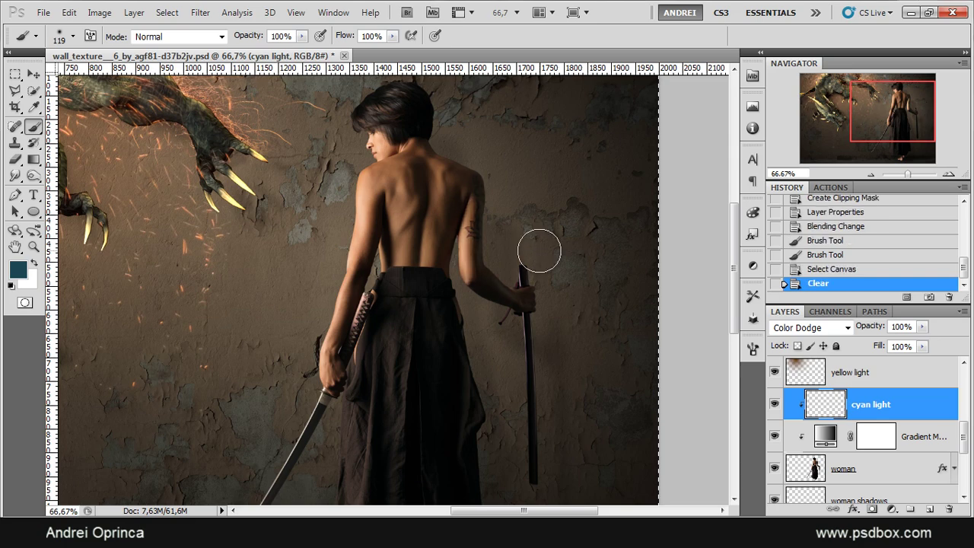
- Set the foreground colour to the more saturated cyan #0086ad for the brush
key("i")
left_click(18, 269)
mouse_move(213, 304)
left_mouse_down()
mouse_move(243, 285)
mouse_move(299, 274)
mouse_move(306, 242)
left_mouse_up()
left_click(424, 174)
key("b")
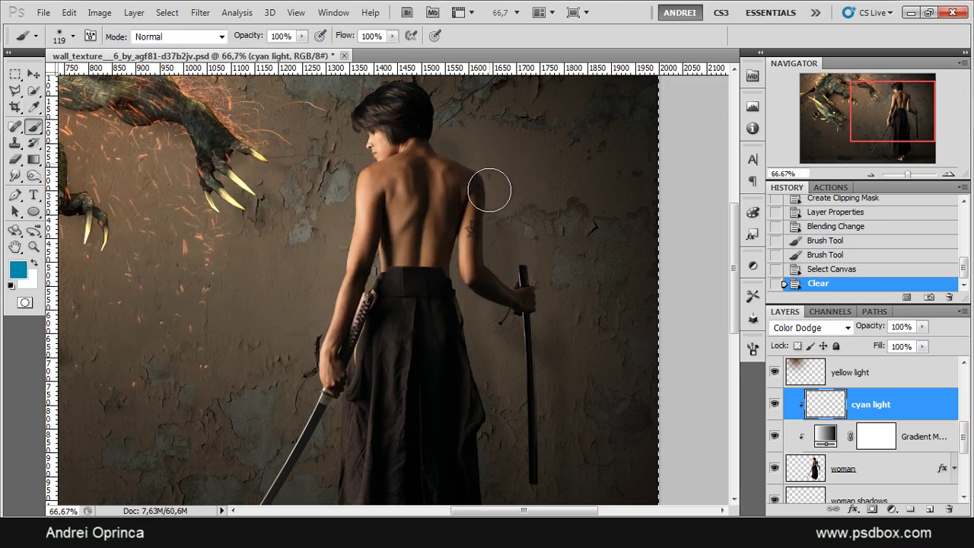
- Try painting the more saturated cyan over the woman's shoulder and tattooed upper arm, and clear the cyan light layer
left_click_drag(489, 190, 504, 234)
key("ctrl+plus")
mouse_move(498, 163)
left_mouse_down()
mouse_move(467, 295)
mouse_move(475, 223)
mouse_move(488, 256)
left_mouse_up()
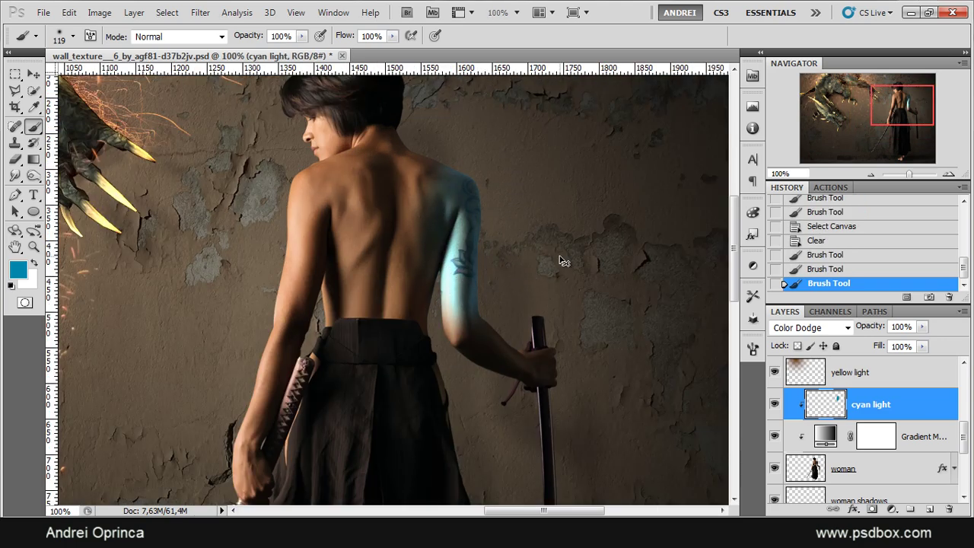
key("ctrl+a")
key("Delete")
- Change the foreground colour to a brighter cyan of the same hue
left_click(20, 268)
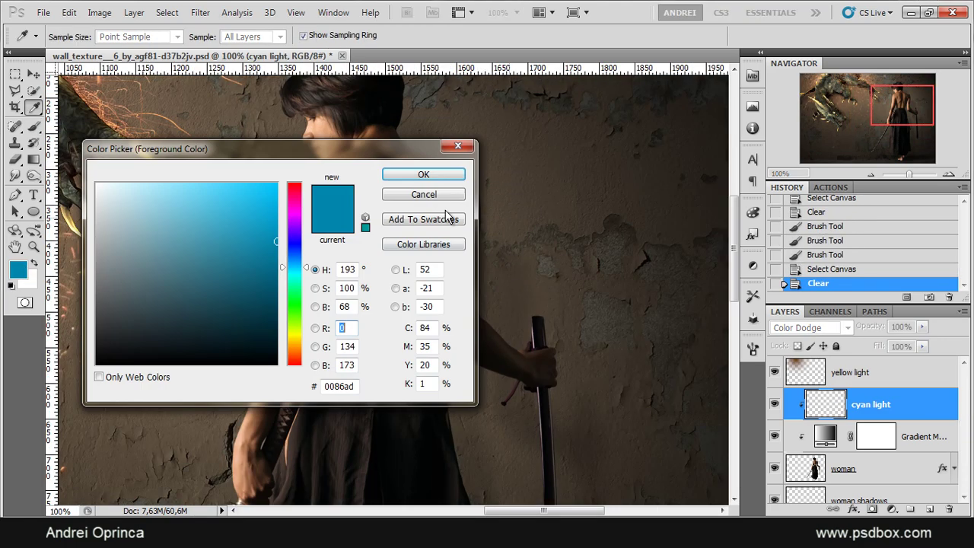
left_click(260, 205)
left_click(424, 174)
- Try a bright cyan stroke directly over the woman's shoulder and upper arm, and undo it
left_click_drag(457, 174, 467, 251)
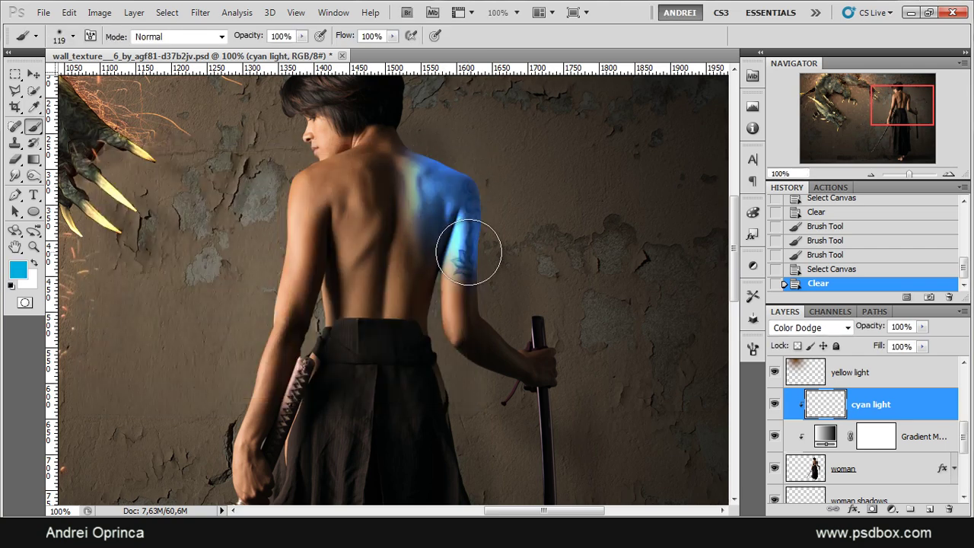
key("ctrl+z")
key("ctrl+z")
key("ctrl+z")
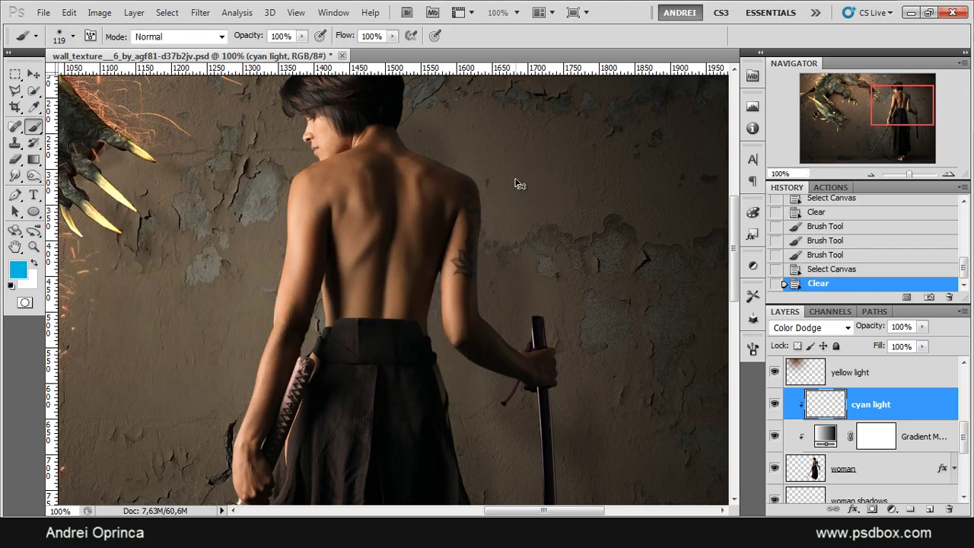
- Paint a subtle cyan rim light along the back edge of the woman's hair and neck, using only the brush's soft edge
left_click_drag(518, 182, 504, 216)
left_click_drag(446, 119, 431, 148)
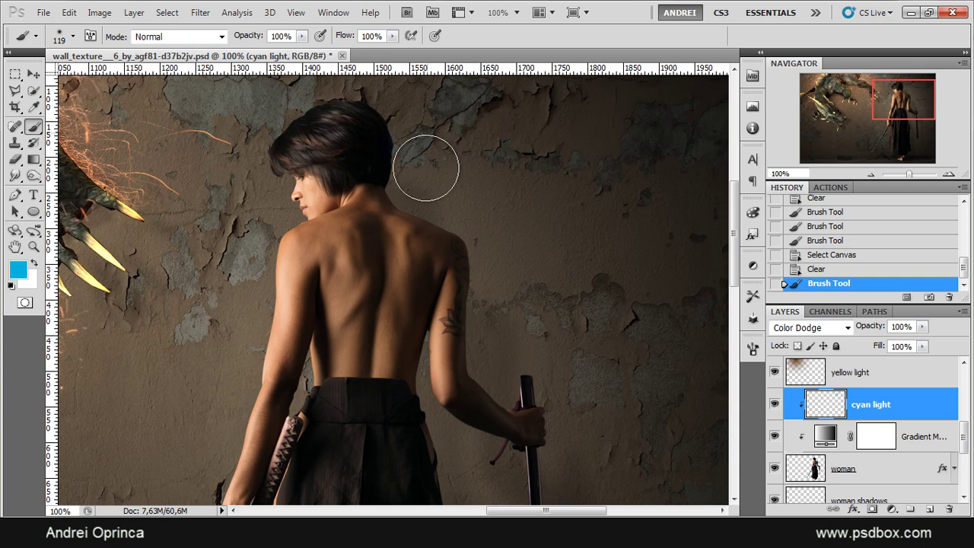
left_click(426, 165)
left_click(419, 126)
left_click(436, 162)
left_click(413, 171)
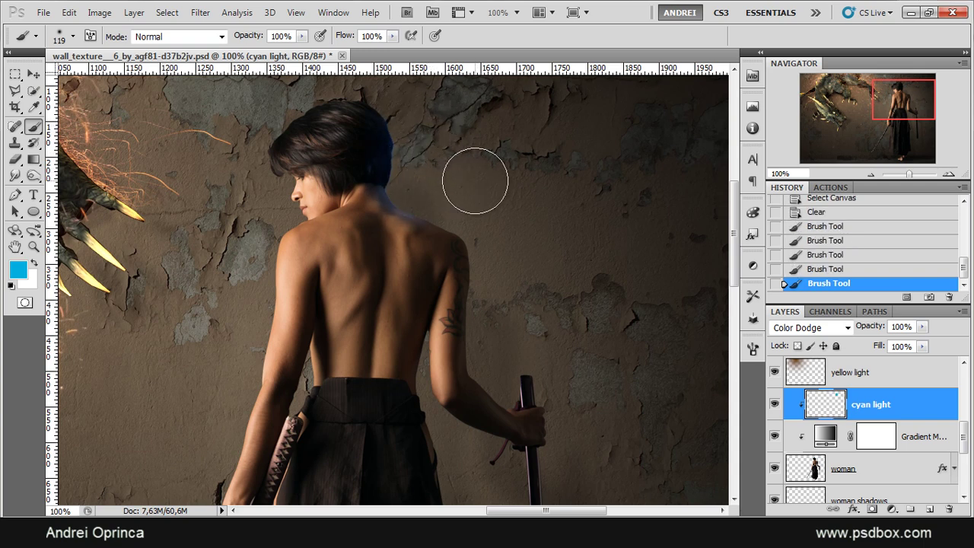
- Paint cyan rim light along the woman's shoulder and the outer edge of her tattooed upper arm with the brush's soft edge
left_click(423, 166)
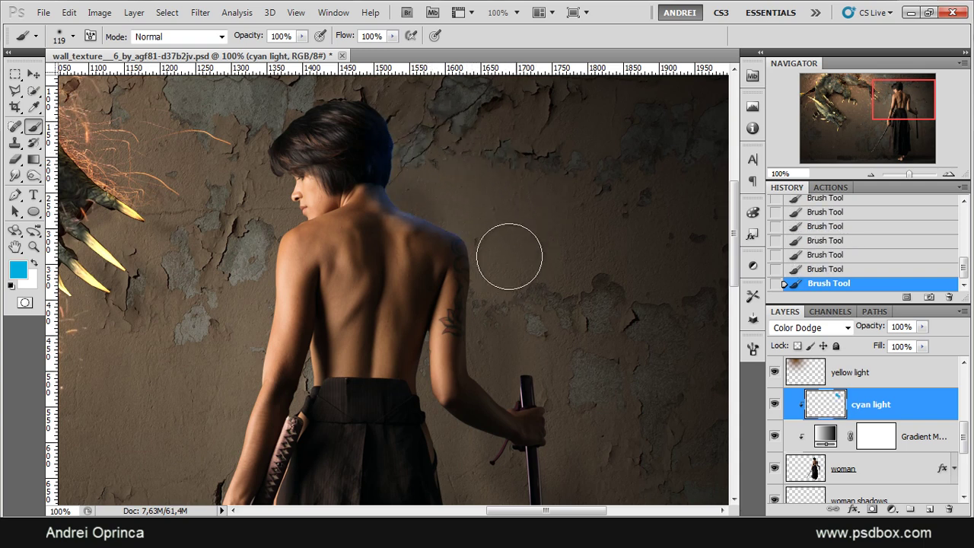
left_click(507, 270)
left_click(504, 287)
left_click_drag(534, 255, 522, 210)
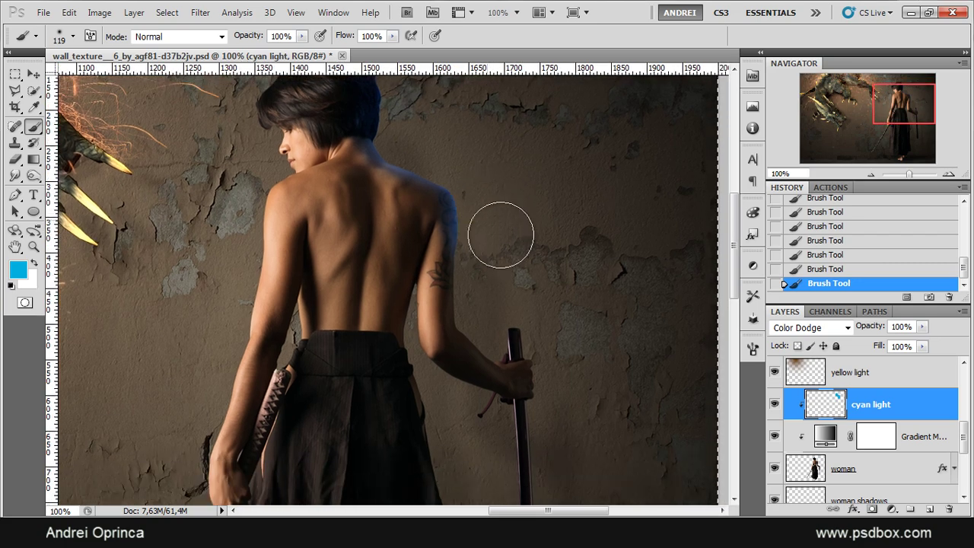
left_click(485, 235)
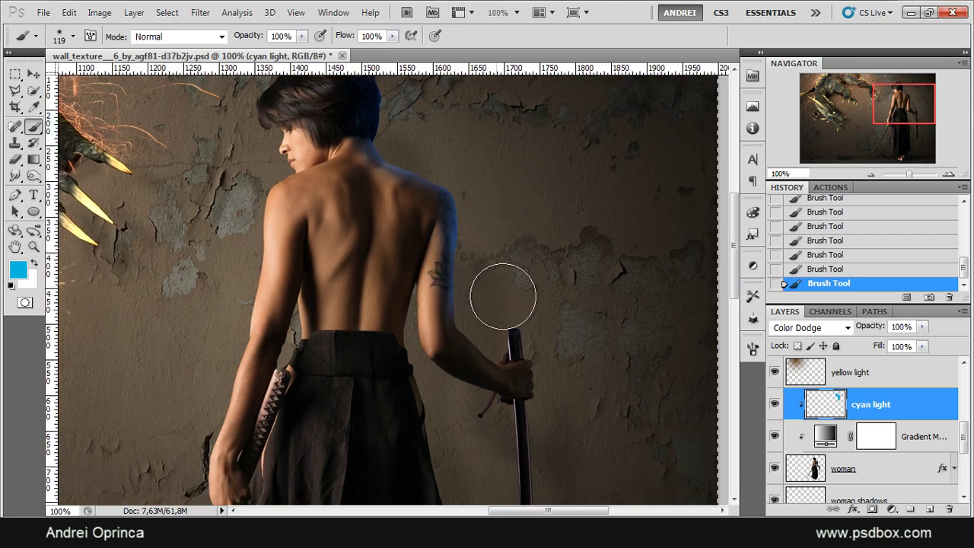
- Paint cyan light over the woman's forearm and hand and along the full length of the sheathed sword
left_click(511, 320)
left_click_drag(548, 278, 553, 191)
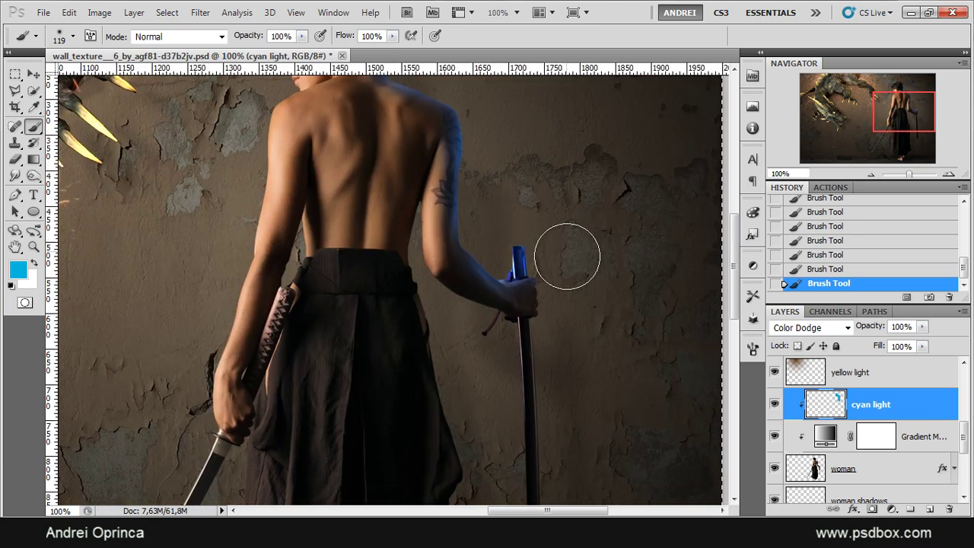
left_click_drag(589, 344, 576, 211)
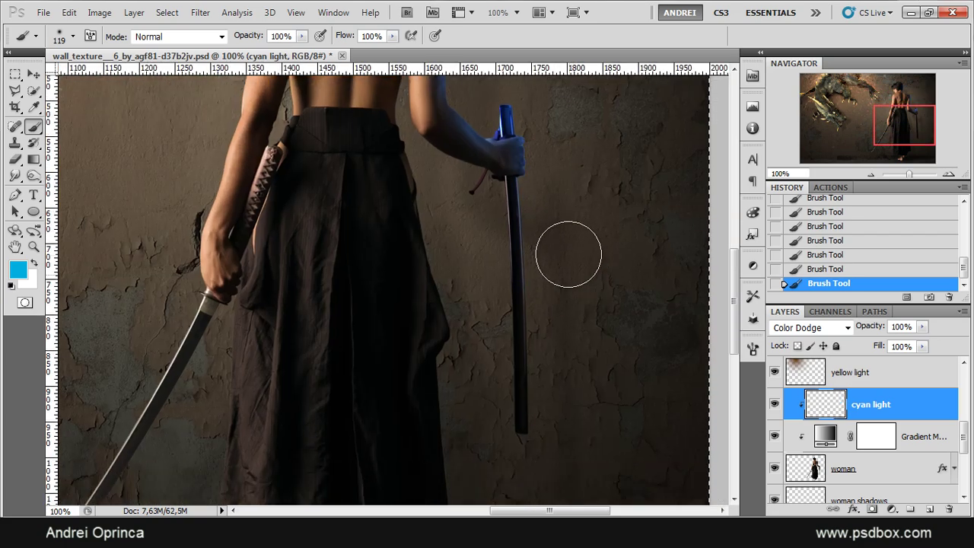
mouse_move(567, 354)
left_mouse_down()
mouse_move(558, 314)
mouse_move(559, 461)
mouse_move(553, 172)
left_mouse_up()
left_click_drag(558, 140, 581, 235)
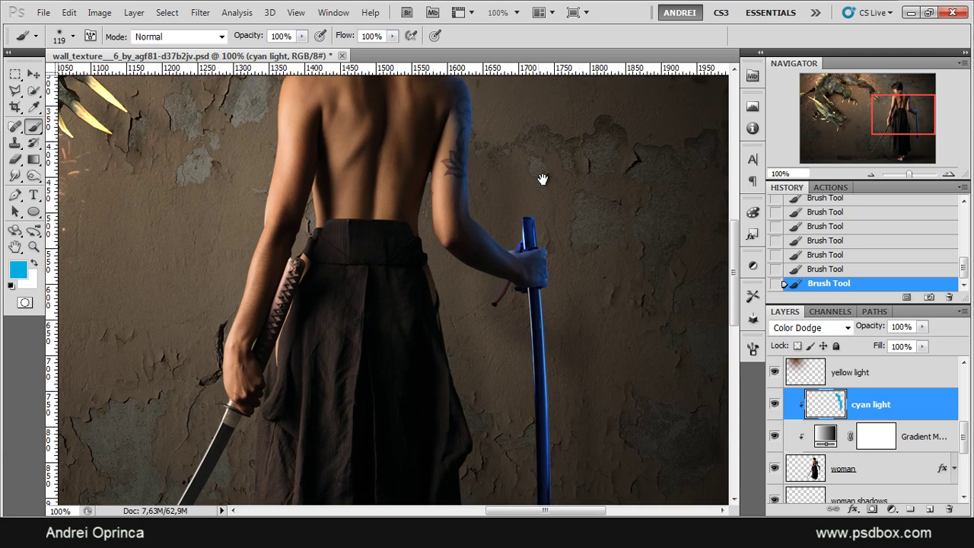
left_click_drag(541, 180, 566, 224)
- Reduce the brush to 100 px and paint cyan light down the edge of the skirt facing the sheathed sword
left_click_drag(546, 351, 561, 173)
key("[")
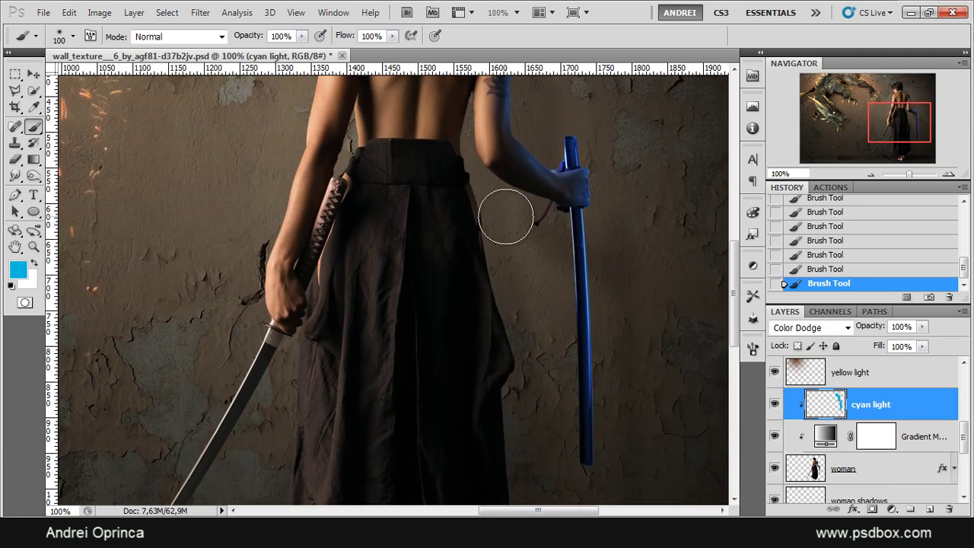
left_click_drag(494, 201, 503, 232)
mouse_move(528, 330)
left_mouse_down()
mouse_move(531, 242)
mouse_move(497, 156)
left_mouse_up()
left_click_drag(548, 288, 532, 163)
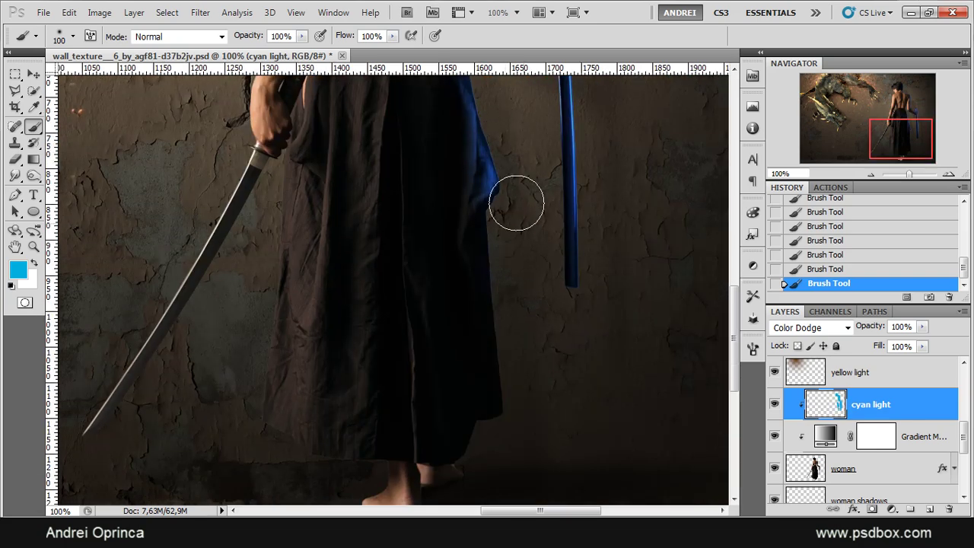
mouse_move(527, 383)
left_mouse_down()
mouse_move(524, 461)
mouse_move(481, 282)
mouse_move(486, 189)
mouse_move(521, 295)
left_mouse_up()
left_click_drag(490, 221, 521, 331)
left_click_drag(512, 237, 500, 342)
key("ctrl+r")
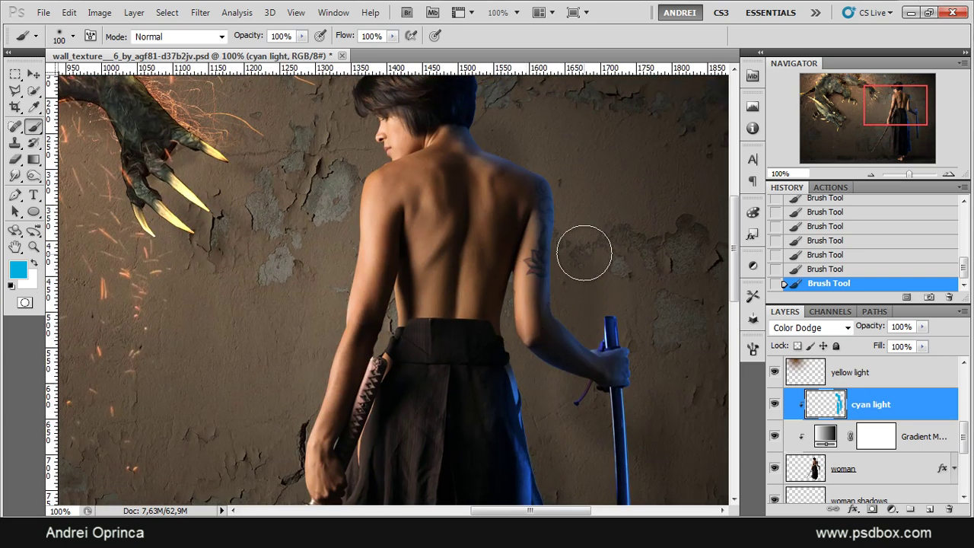
- Undo a trial stroke over the tattooed arm, enlarge the soft brush to 135 px and strengthen the cyan rim along the arm
left_click_drag(575, 310, 555, 191)
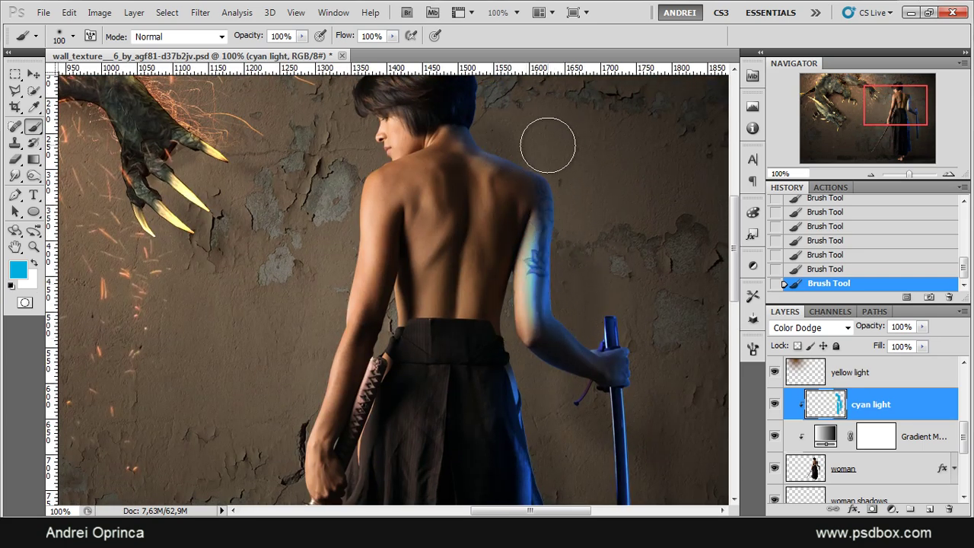
key("ctrl+z")
right_click(556, 163)
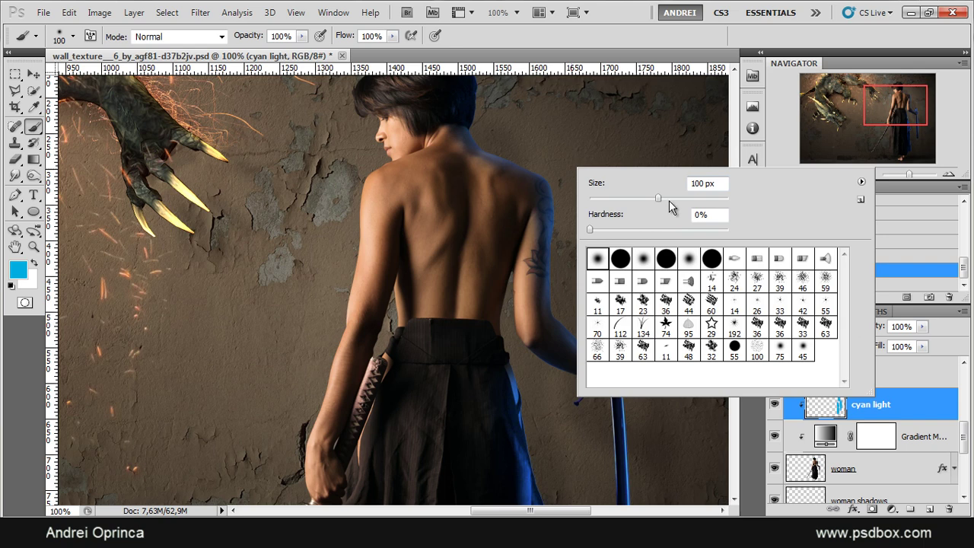
left_click(669, 198)
key("Return")
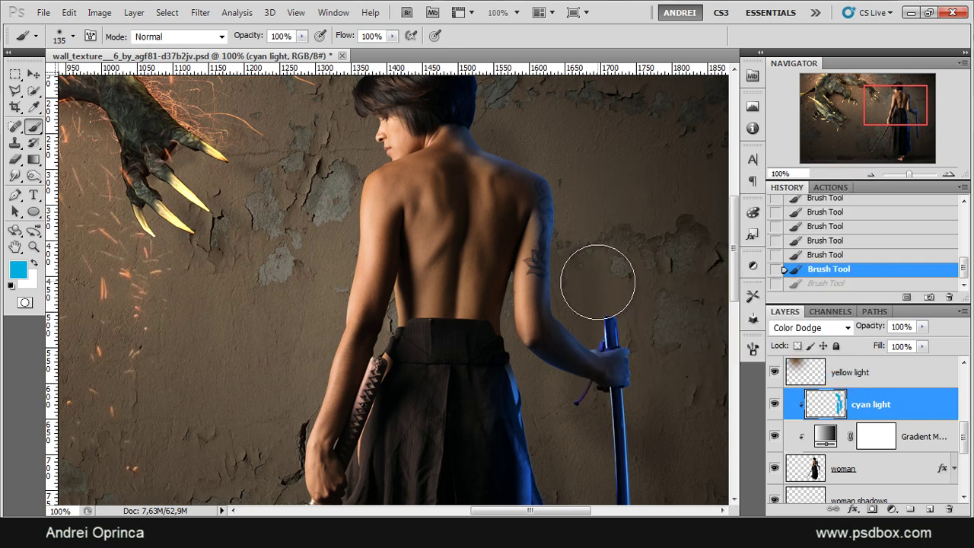
left_click_drag(597, 281, 583, 287)
left_click_drag(593, 176, 600, 198)
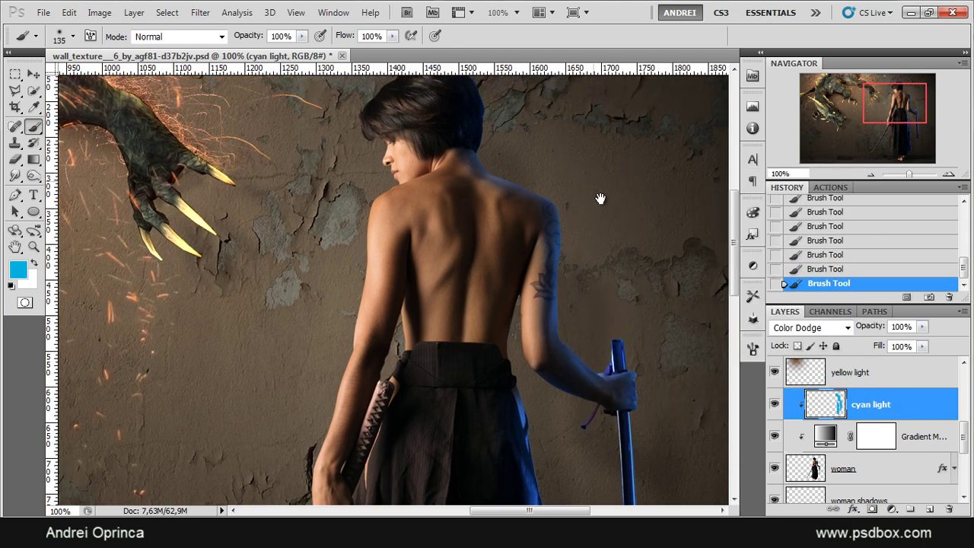
left_click_drag(526, 128, 543, 200)
scroll(604, 240, "down", 1)
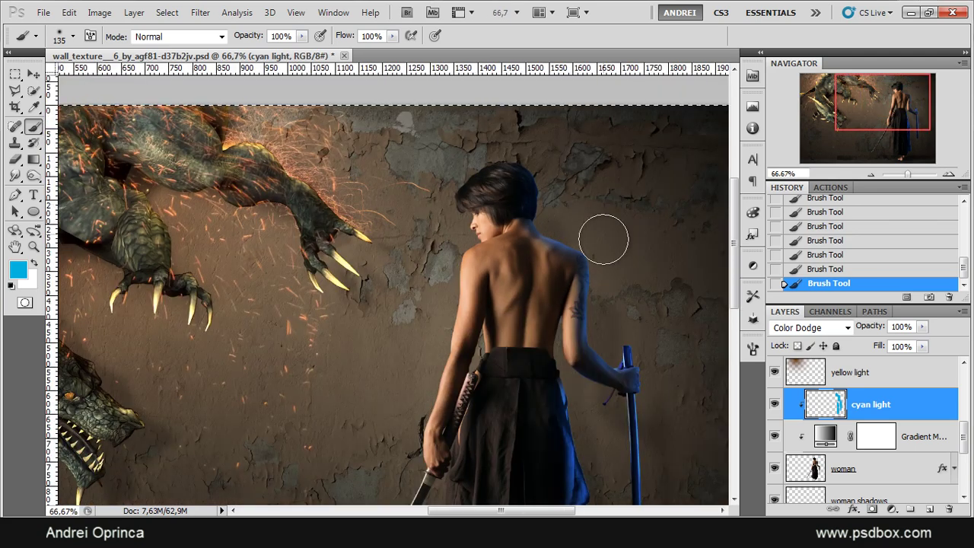
left_click_drag(620, 306, 515, 152)
left_click_drag(520, 315, 518, 253)
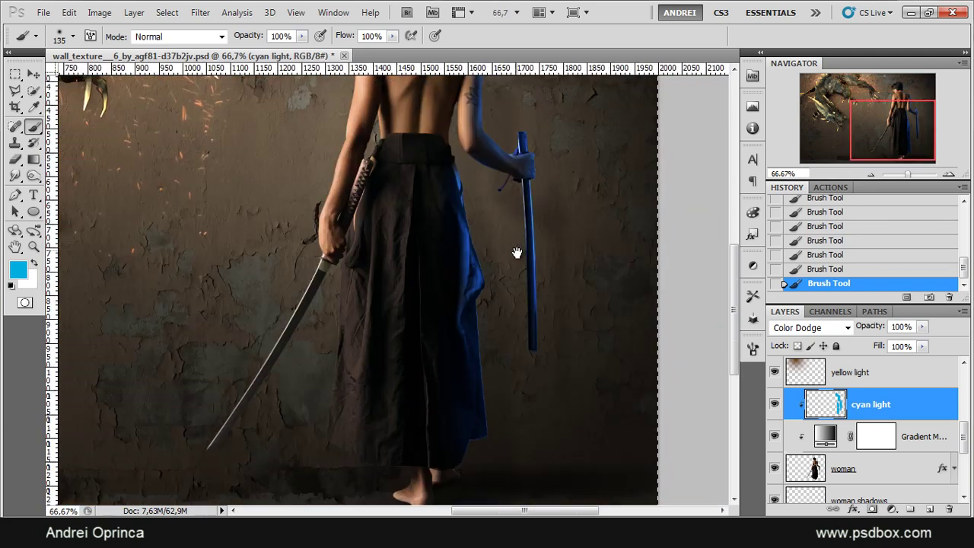
- Switch to the Eraser and set its hardness to 0%
key("e")
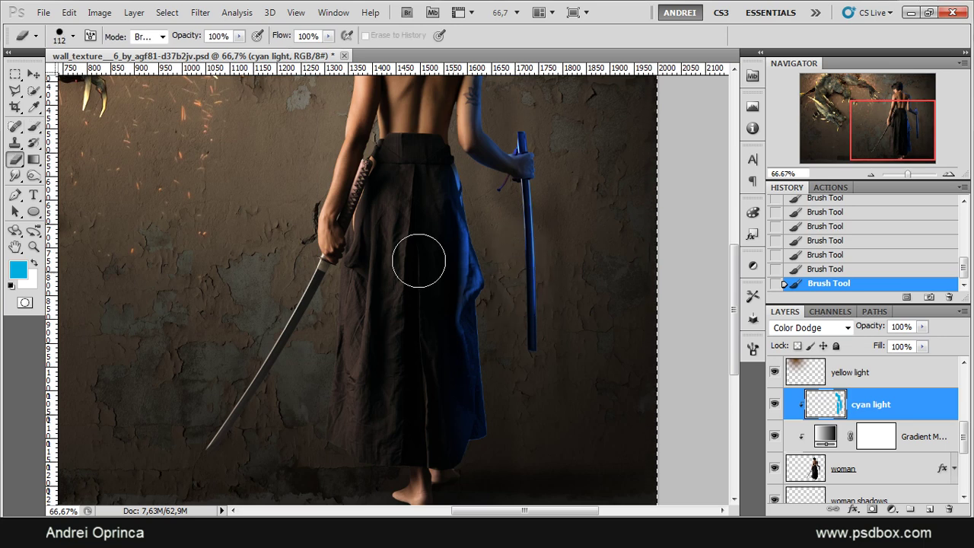
right_click(467, 220)
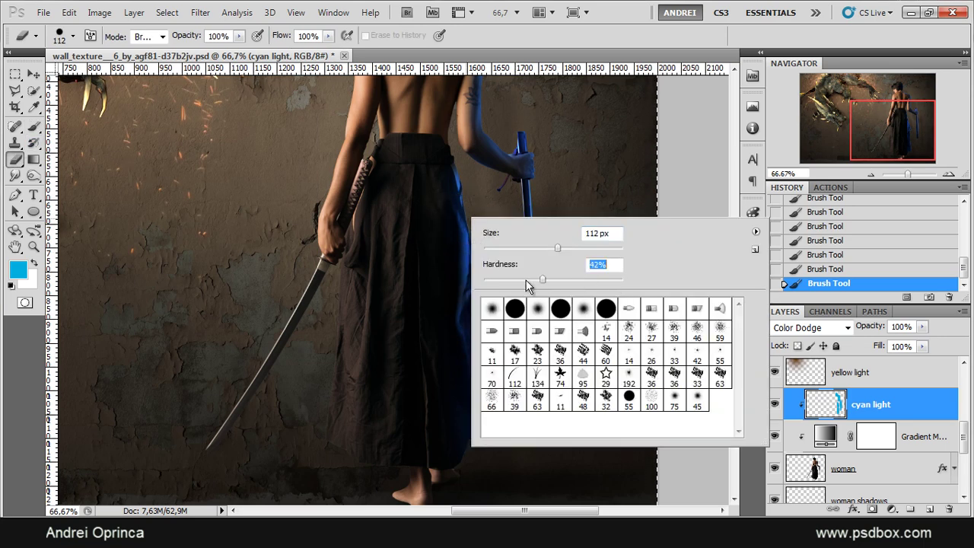
key("Return")
- Try erasing the cyan light from the inner part of the skirt with the 112 px eraser, and undo both strokes
left_click_drag(429, 220, 441, 239)
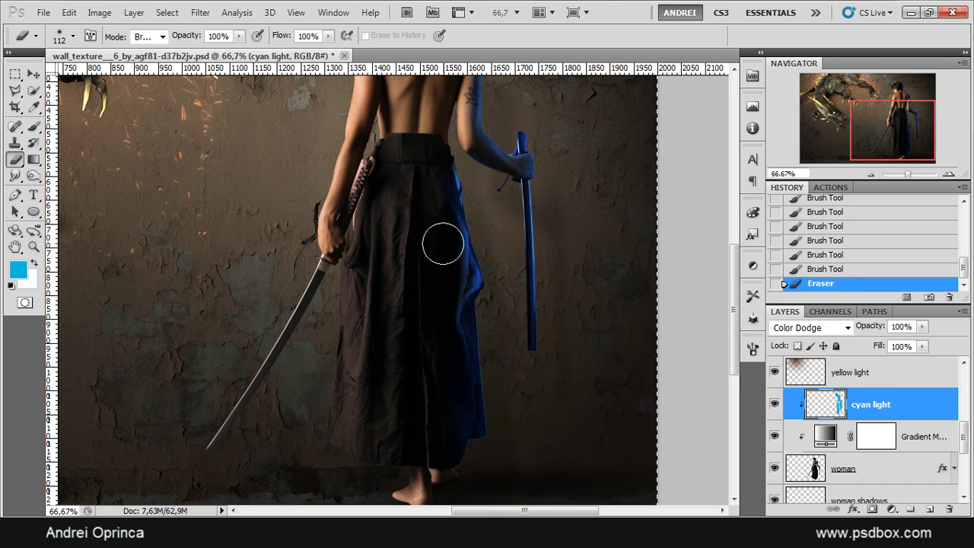
left_click_drag(449, 327, 441, 337)
key("ctrl+alt+z")
key("ctrl+alt+z")
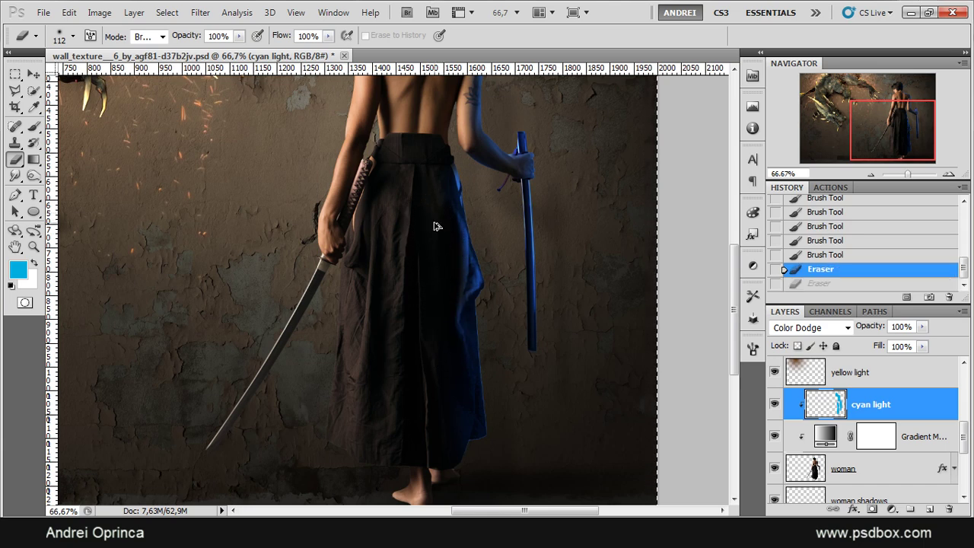
- Enlarge the soft eraser to 180 px and fade the cyan light off the middle of the skirt, keeping its outer rim
right_click(491, 252)
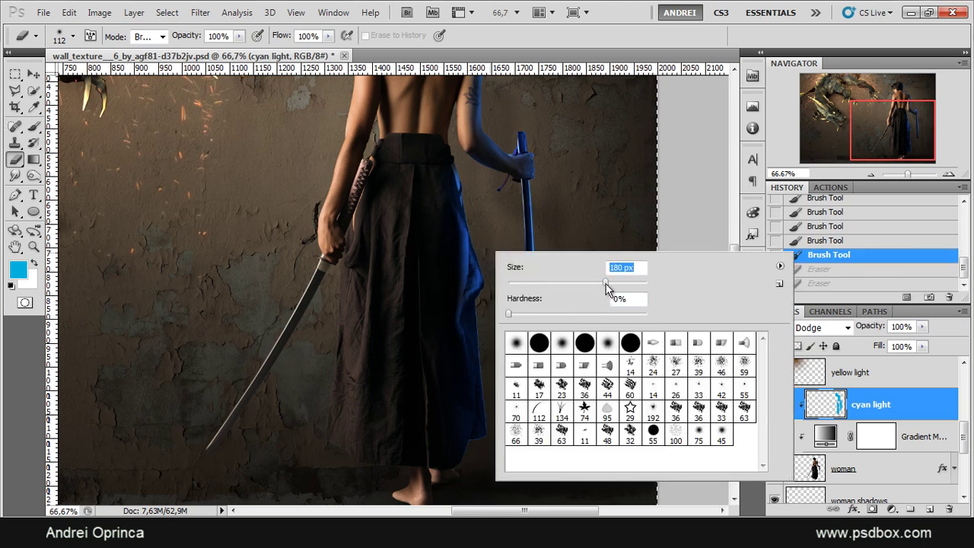
key("Return")
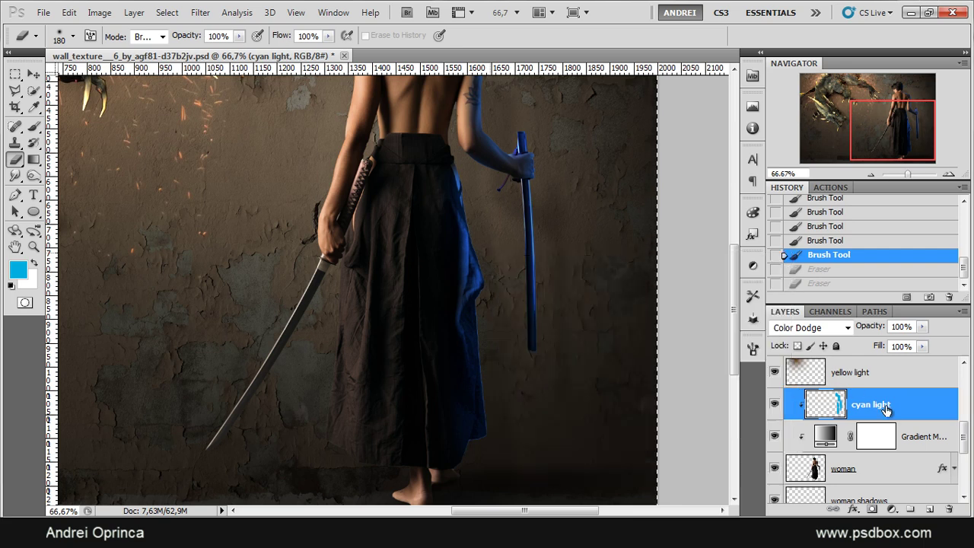
left_click_drag(431, 235, 413, 322)
key("ctrl+z")
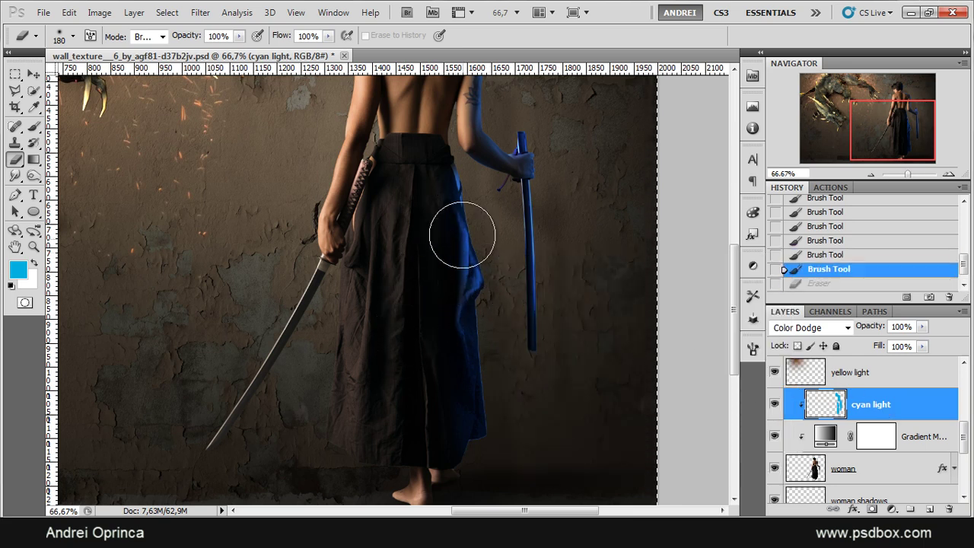
key("ctrl+z")
key("ctrl+z")
mouse_move(419, 221)
left_mouse_down()
mouse_move(436, 279)
mouse_move(426, 250)
mouse_move(416, 361)
mouse_move(426, 339)
mouse_move(429, 416)
left_mouse_up()
left_click(417, 229)
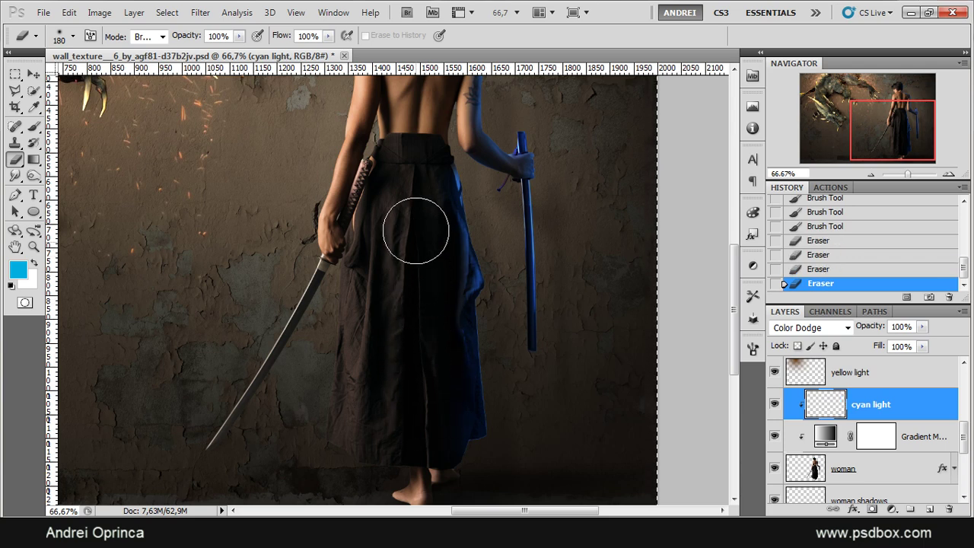
left_click(421, 183)
left_click(413, 192)
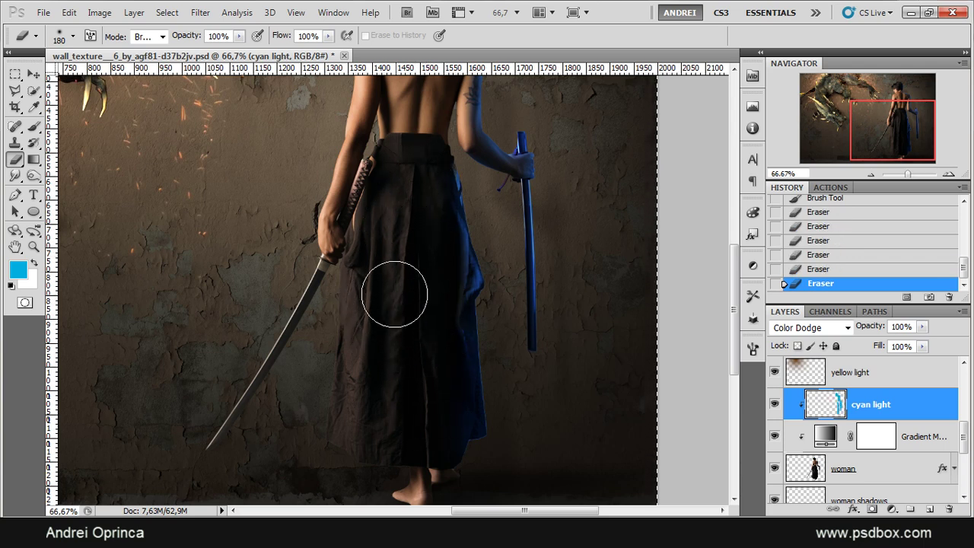
- Reduce the eraser to 90 px, touch up the cyan light on the woman, and remove the selection
left_click_drag(589, 201, 592, 293)
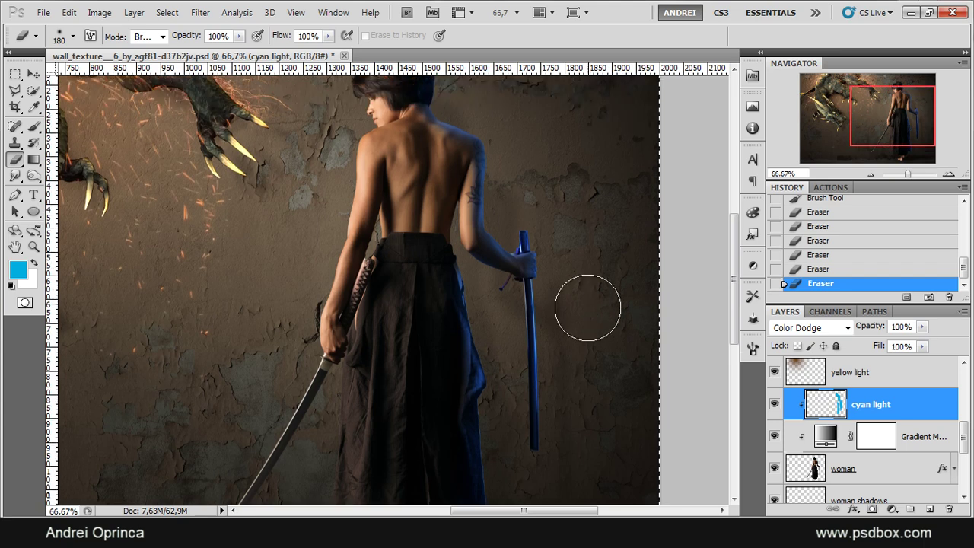
key("bracketleft")
key("bracketleft")
key("bracketleft")
key("bracketleft")
key("bracketleft")
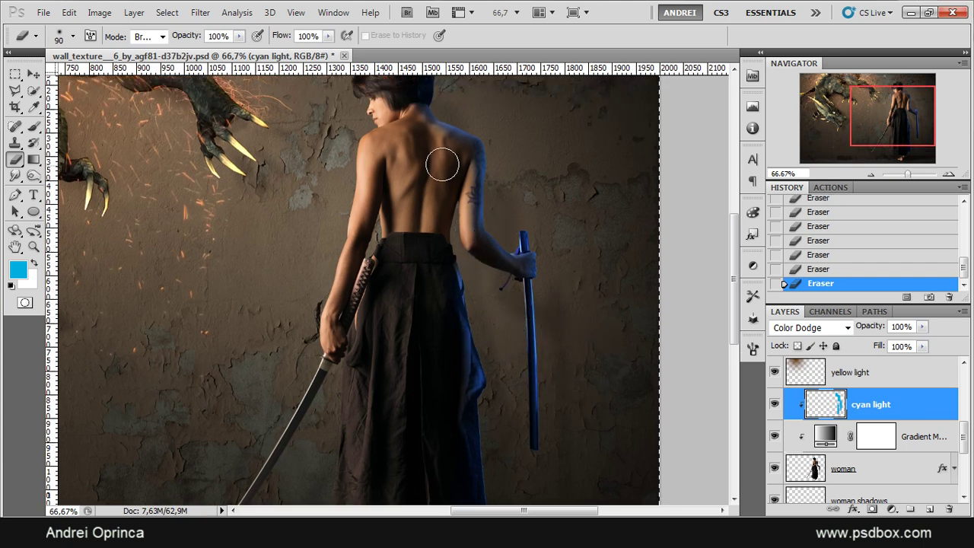
key("ctrl+minus")
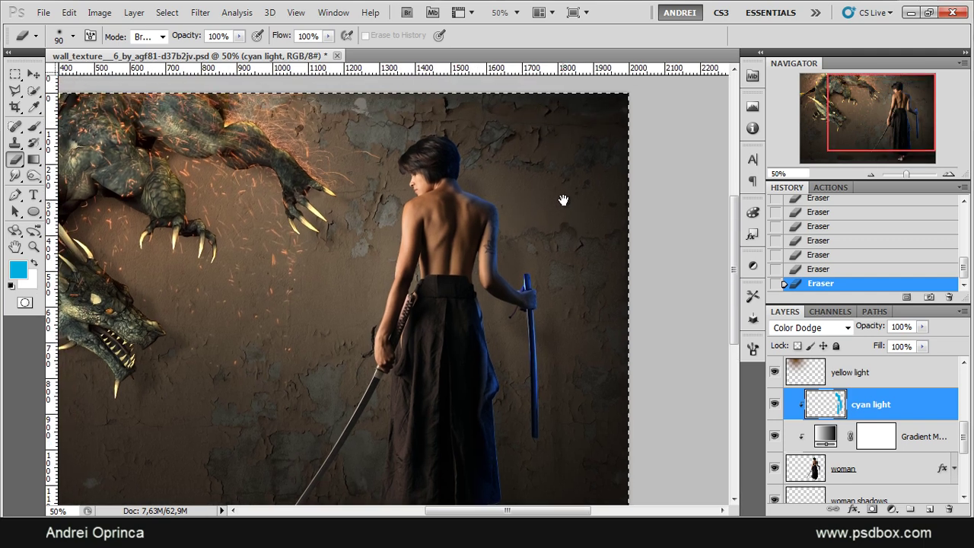
key("ctrl+d")
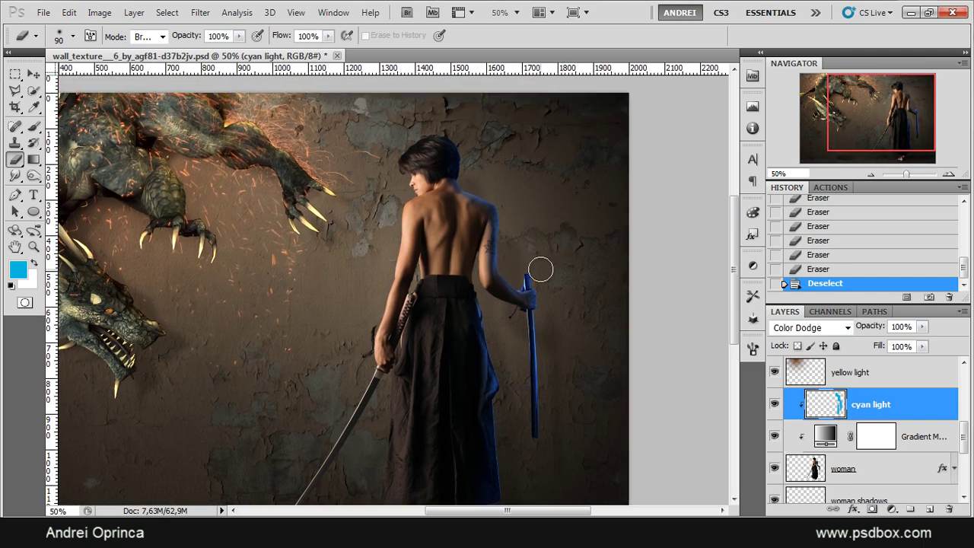
- Set the eraser's opacity to 49%, and the brush to 47% opacity and 53% flow
left_click(238, 36)
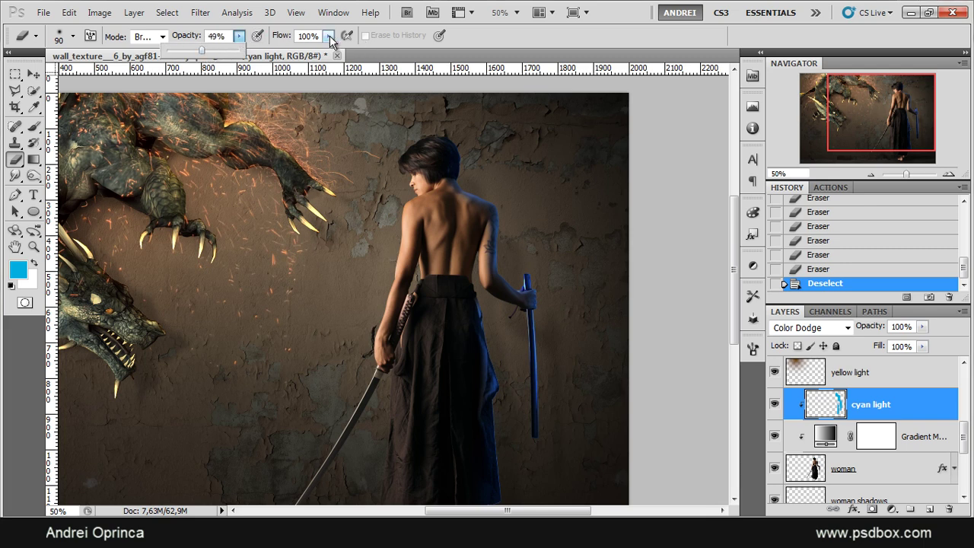
left_click(33, 127)
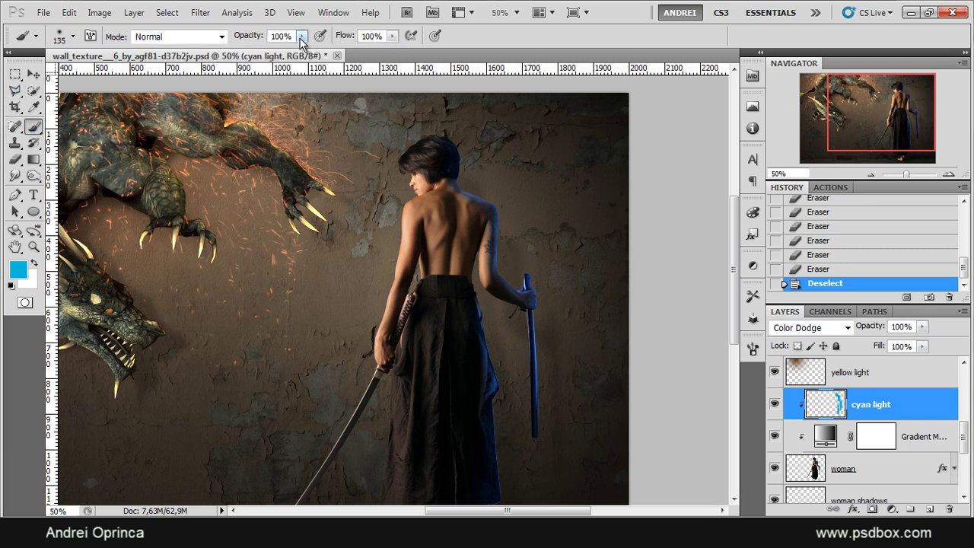
left_click_drag(301, 35, 264, 56)
left_click(391, 36)
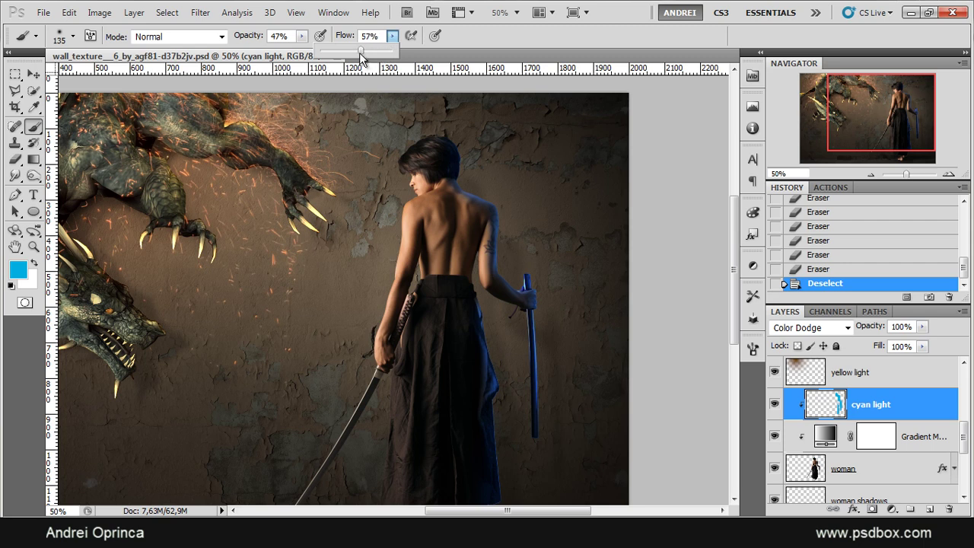
left_click_drag(360, 60, 358, 59)
- Enlarge the brush to 319 px and paint faint cyan light beside the woman's shoulder and upper arm, undoing the first stroke
right_click(547, 243)
left_click(675, 267)
left_click(525, 248)
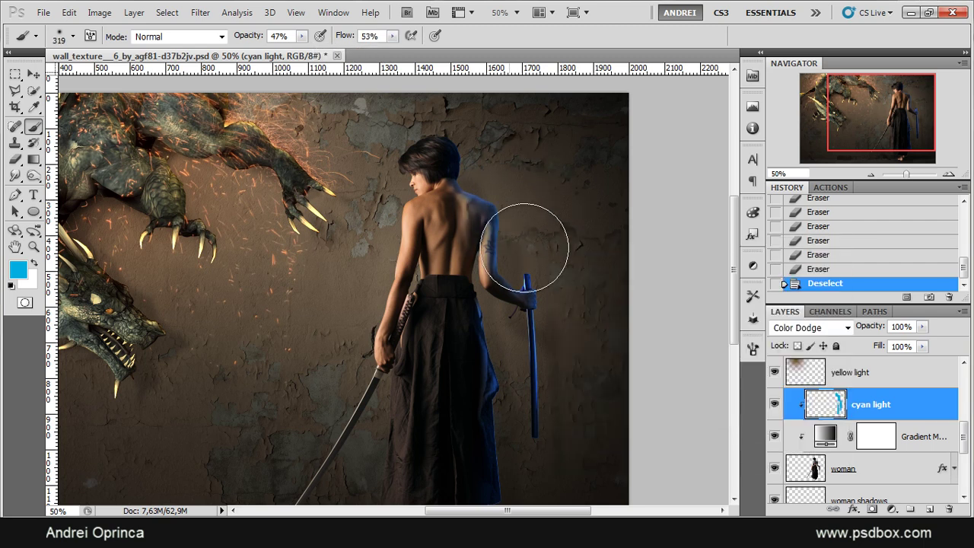
key("ctrl+z")
mouse_move(532, 221)
left_mouse_down()
mouse_move(571, 293)
mouse_move(578, 344)
mouse_move(570, 291)
mouse_move(533, 244)
left_mouse_up()
left_click_drag(492, 157, 544, 170)
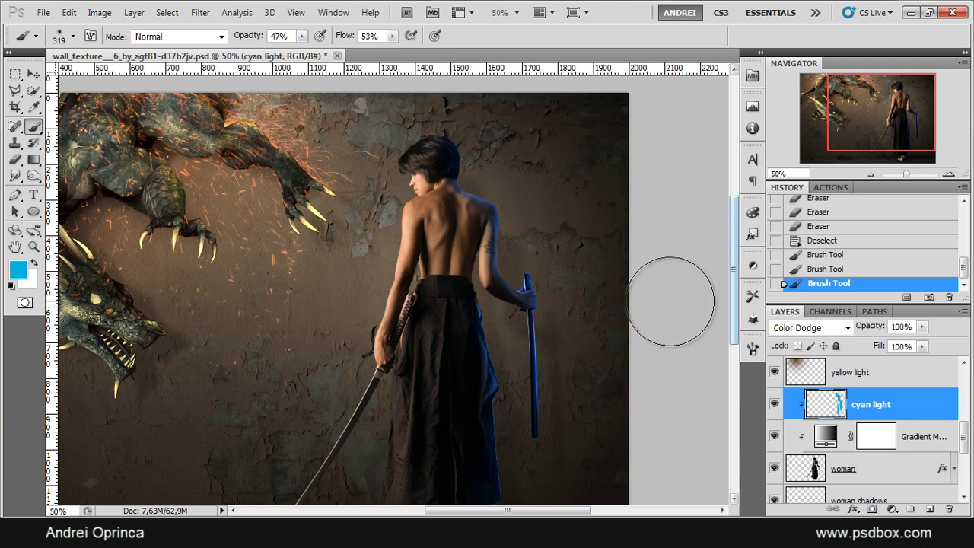
key("ctrl+minus")
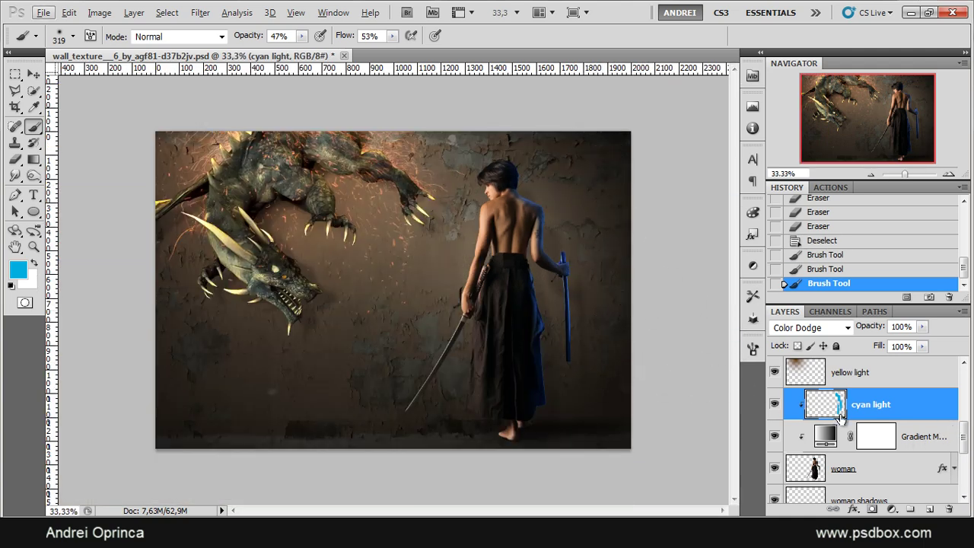
- Add a new layer above Layer 3 and set its blending mode to Color Dodge
scroll(842, 420, "down", 3)
scroll(907, 390, "up", 1)
left_click(896, 376)
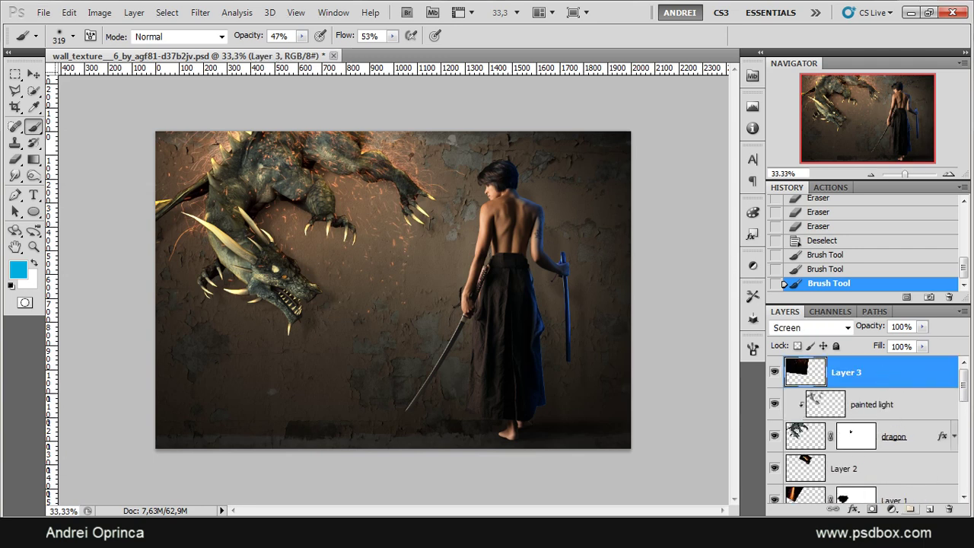
left_click(929, 510)
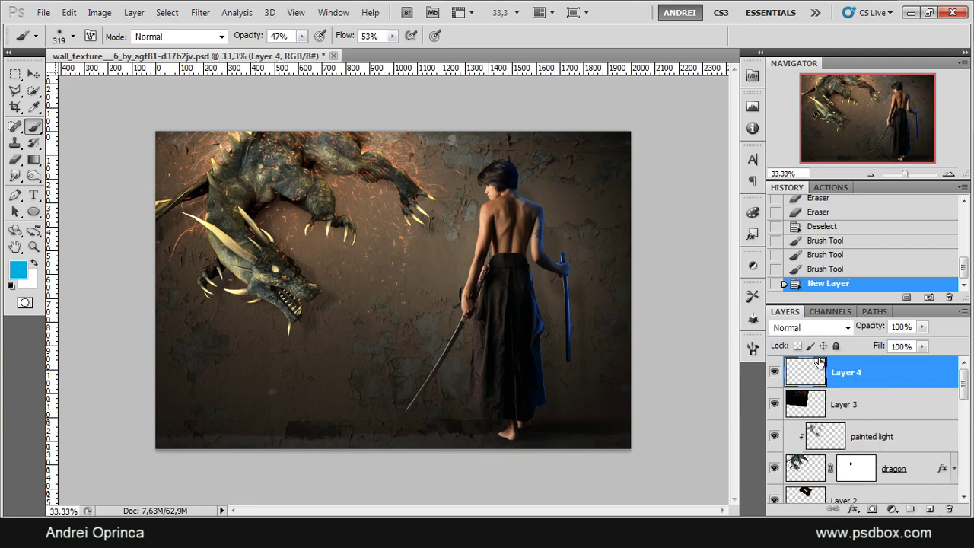
left_click(810, 331)
left_click(820, 137)
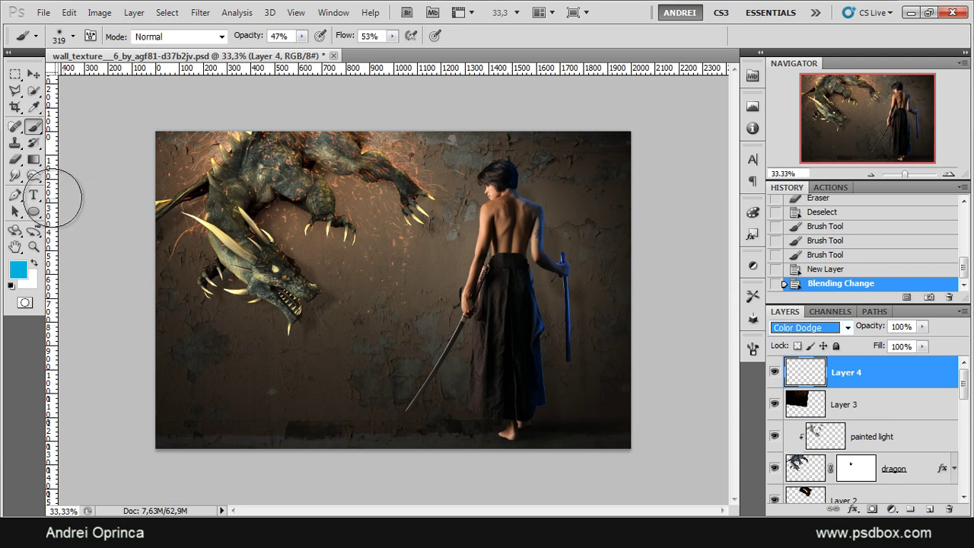
- Set the soft brush to 504 px with 100% opacity and 100% flow
right_click(266, 275)
left_click(409, 303)
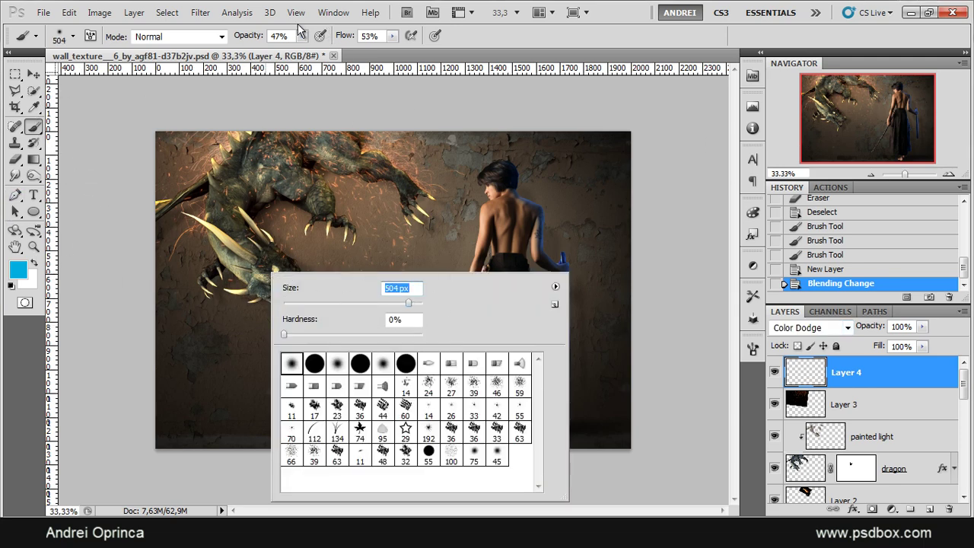
left_click(301, 36)
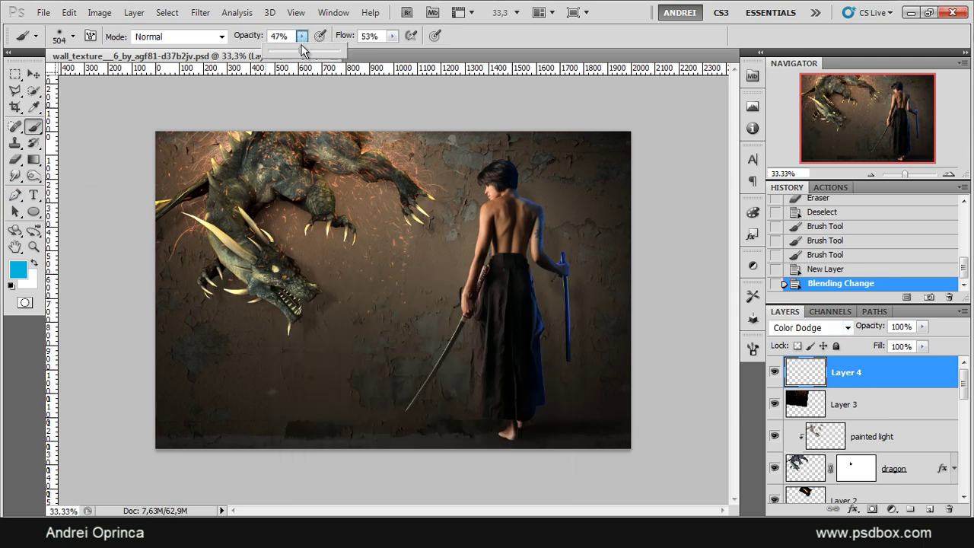
left_click(393, 36)
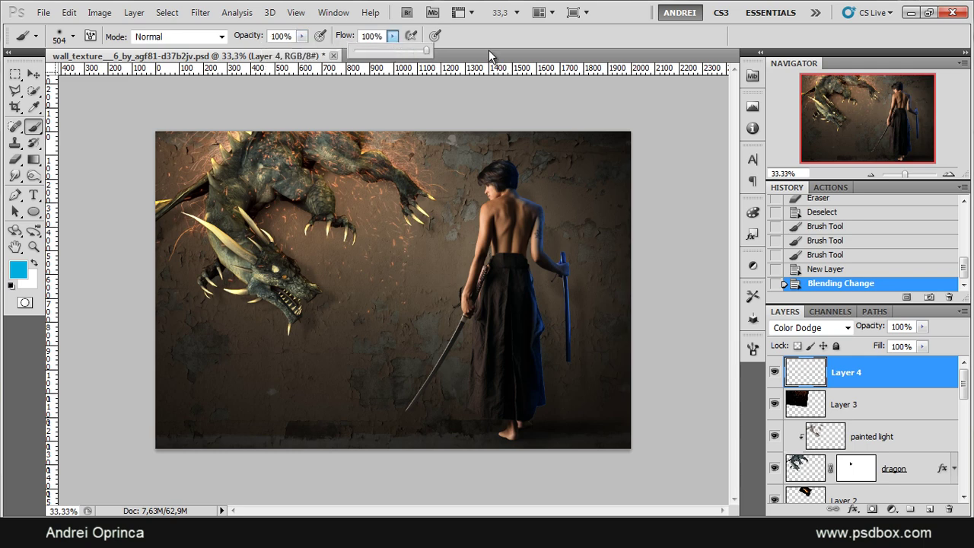
- Try a dab of cyan light on the wall at the image's right edge and undo it
right_click(498, 270)
left_click(628, 210)
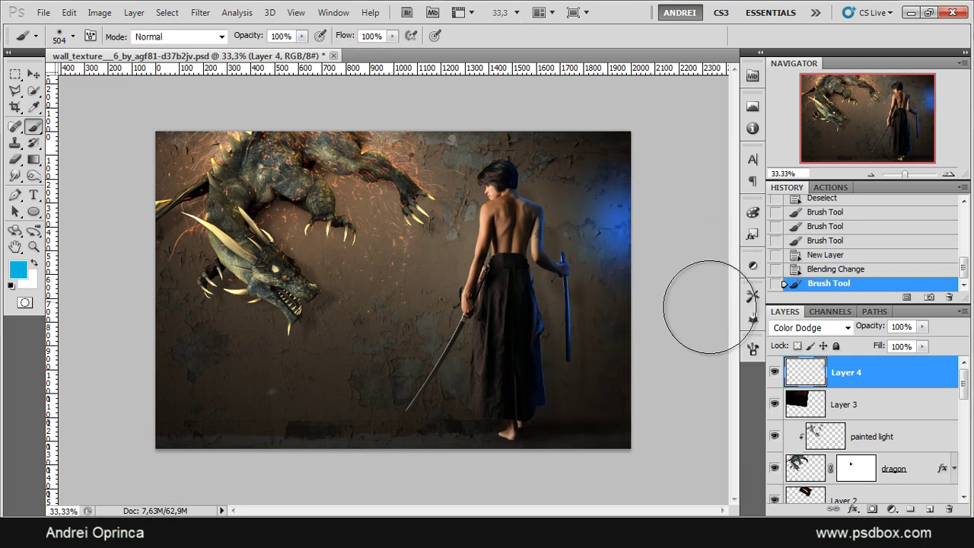
key("ctrl+z")
- Enlarge the brush to 1557 px and paint soft cyan light from beyond the image's right edge, undoing the first stroke
right_click(411, 261)
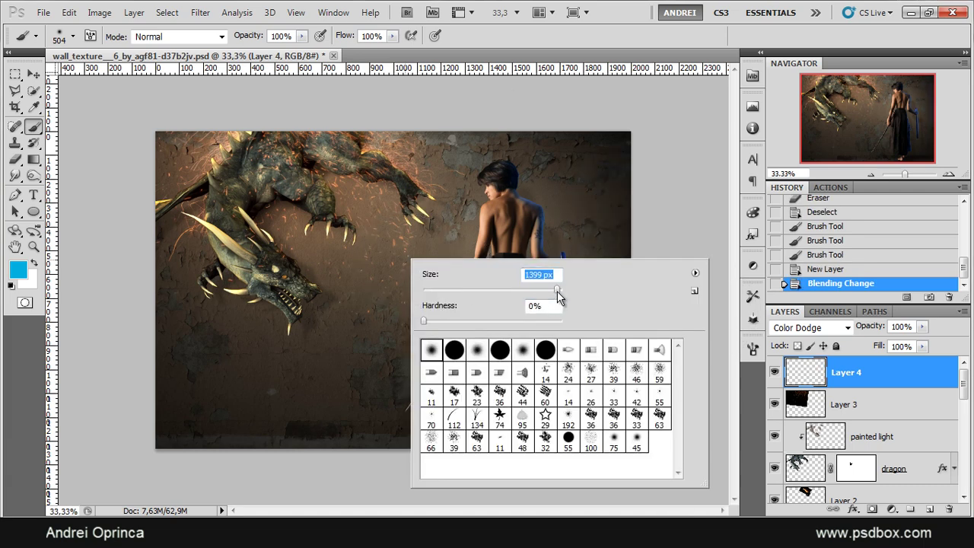
left_click(895, 375)
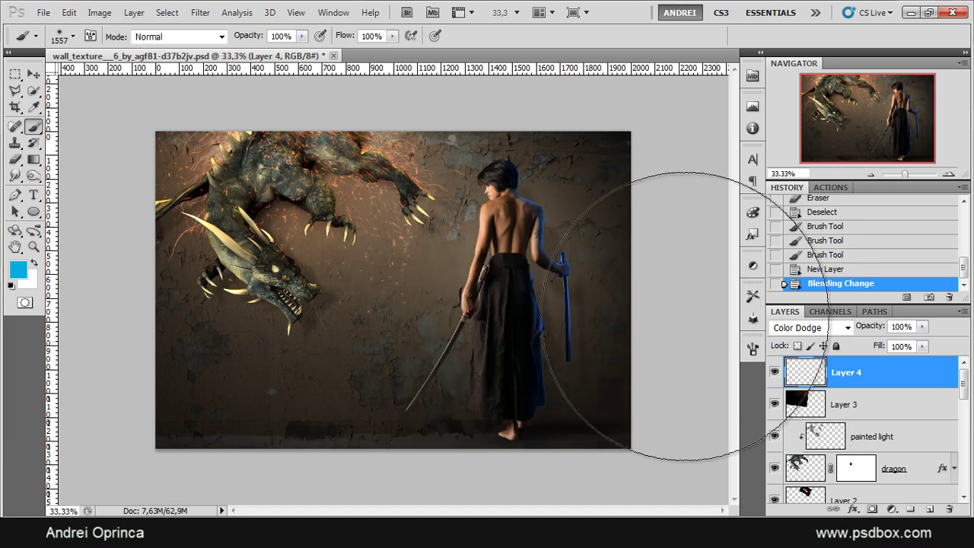
left_click(666, 237)
key("ctrl+z")
key("ctrl+minus")
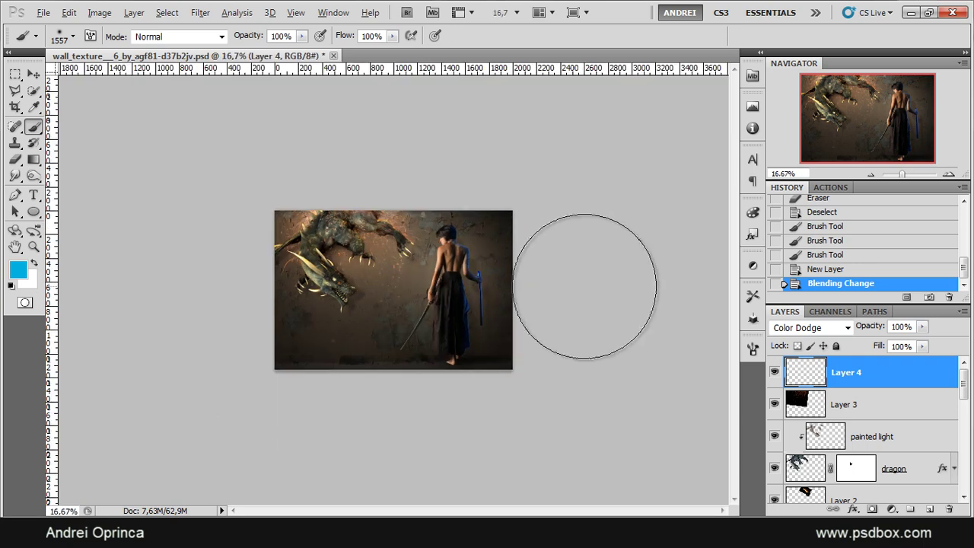
left_click(589, 274)
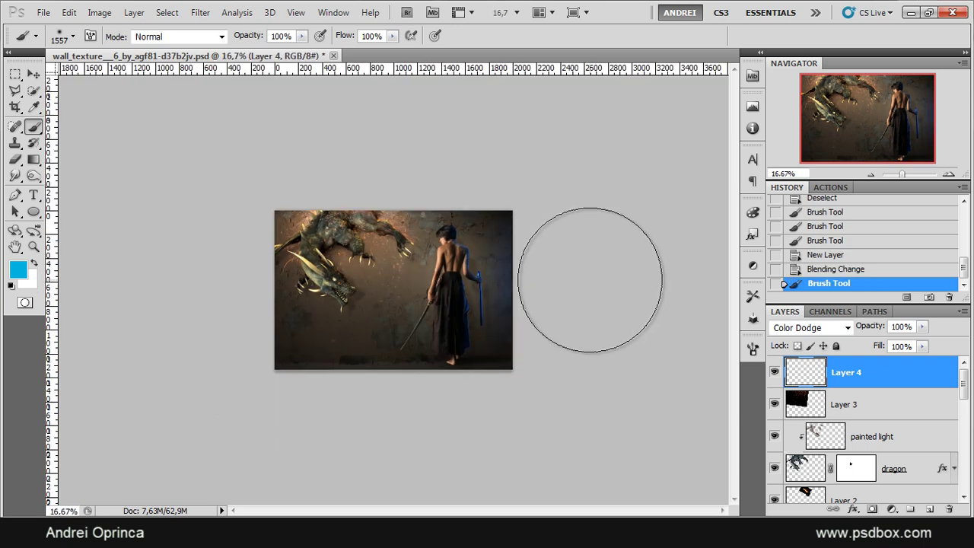
left_click(567, 304)
- Reduce the brush to 504 px and strengthen the cyan light along the lower part of the image's right edge
right_click(437, 268)
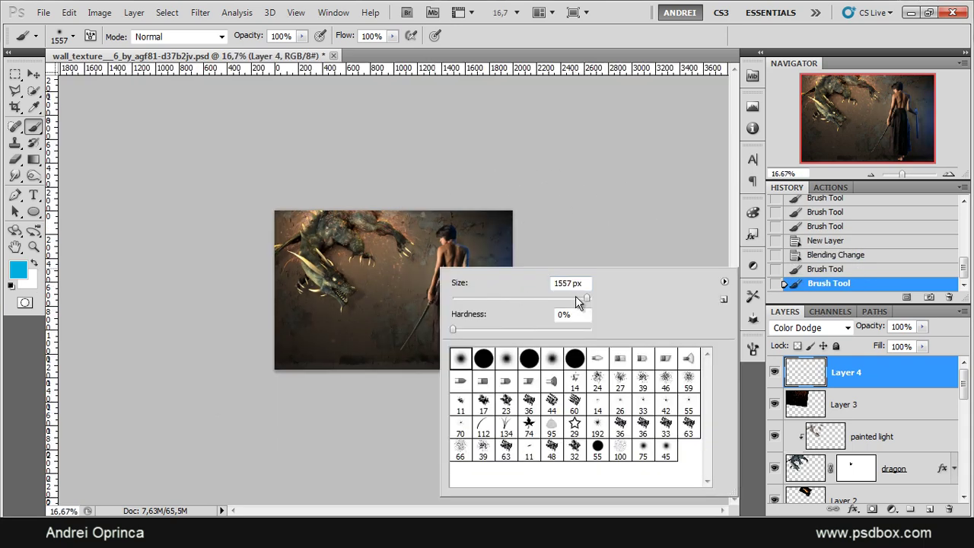
left_click(855, 362)
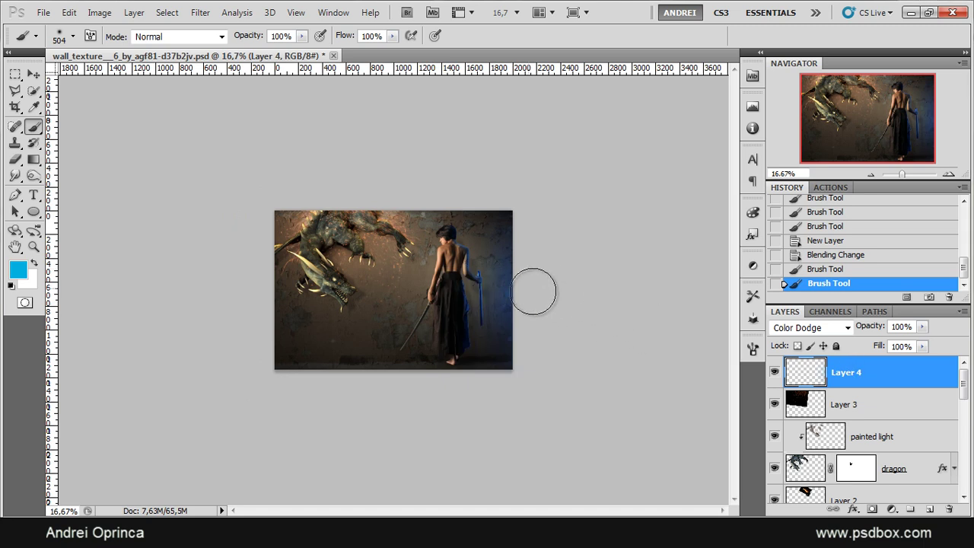
left_click(537, 324)
left_click(538, 327)
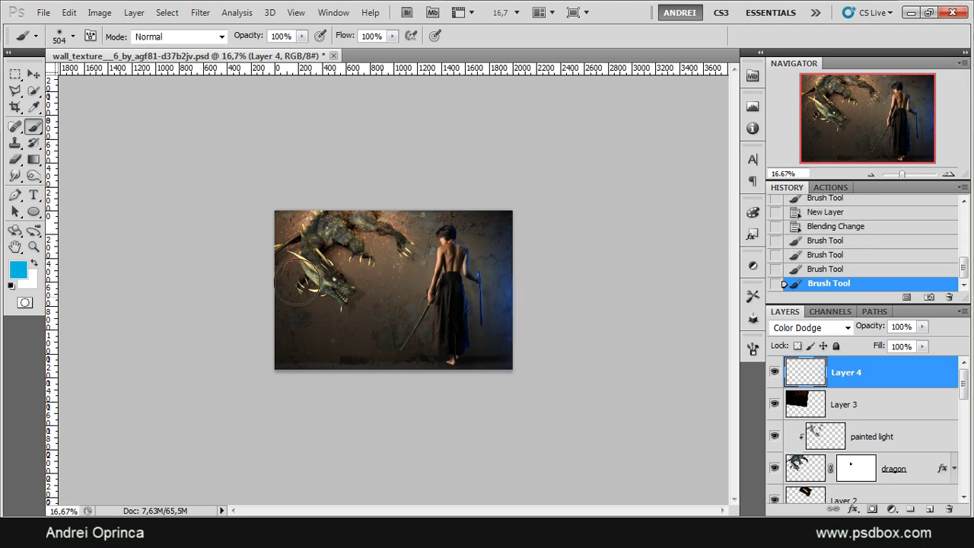
left_click(534, 299)
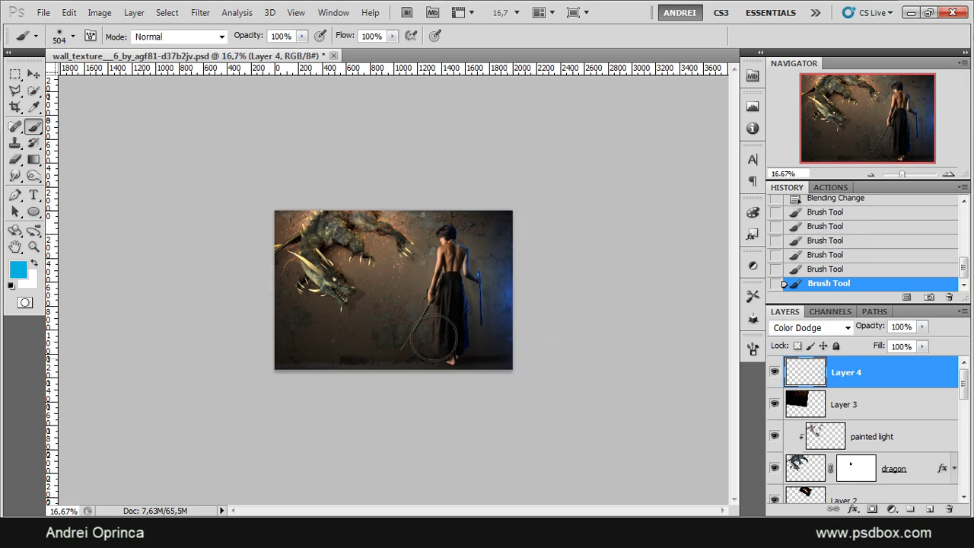
- Change the foreground colour to the warm brown 6b3f18
left_click(20, 273)
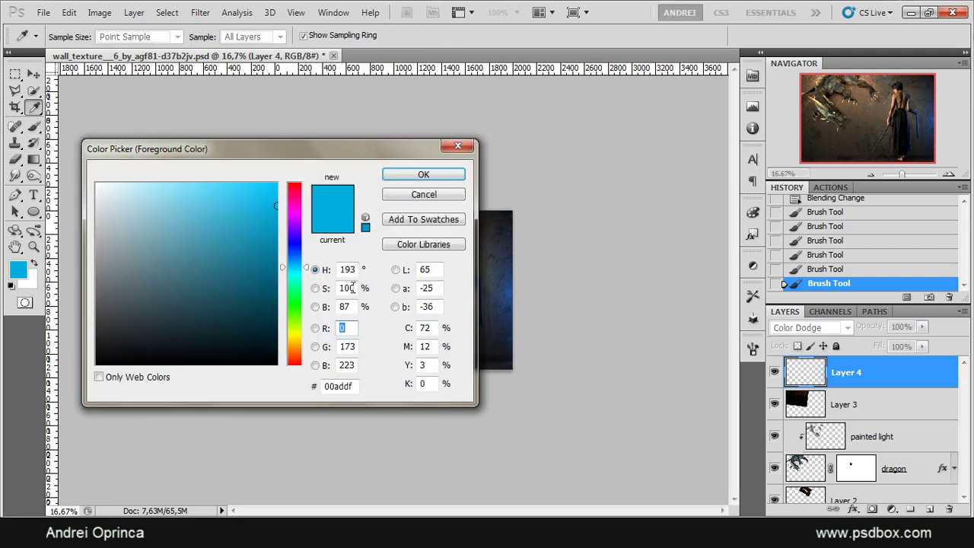
left_click(299, 356)
mouse_move(248, 285)
left_mouse_down()
mouse_move(227, 292)
mouse_move(238, 289)
left_mouse_up()
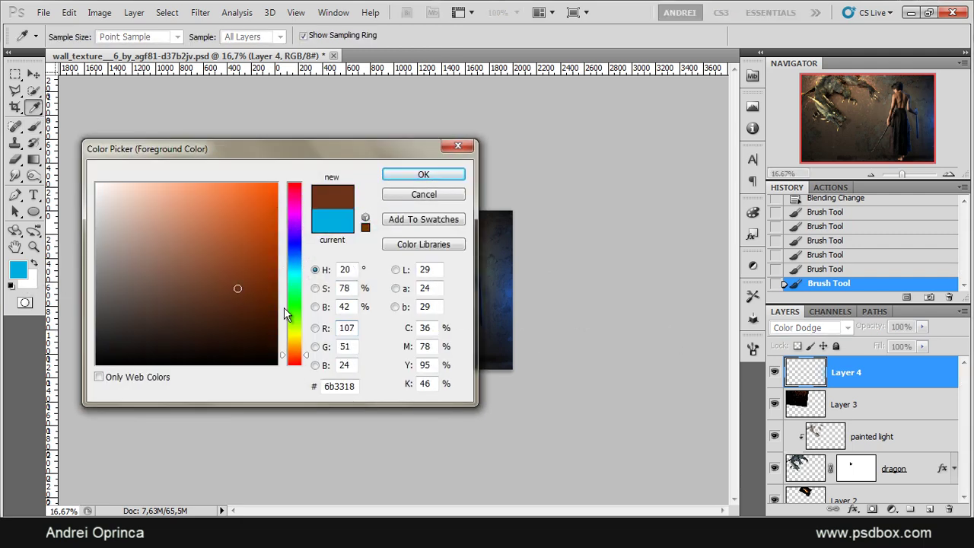
left_click_drag(298, 344, 299, 354)
left_click(405, 178)
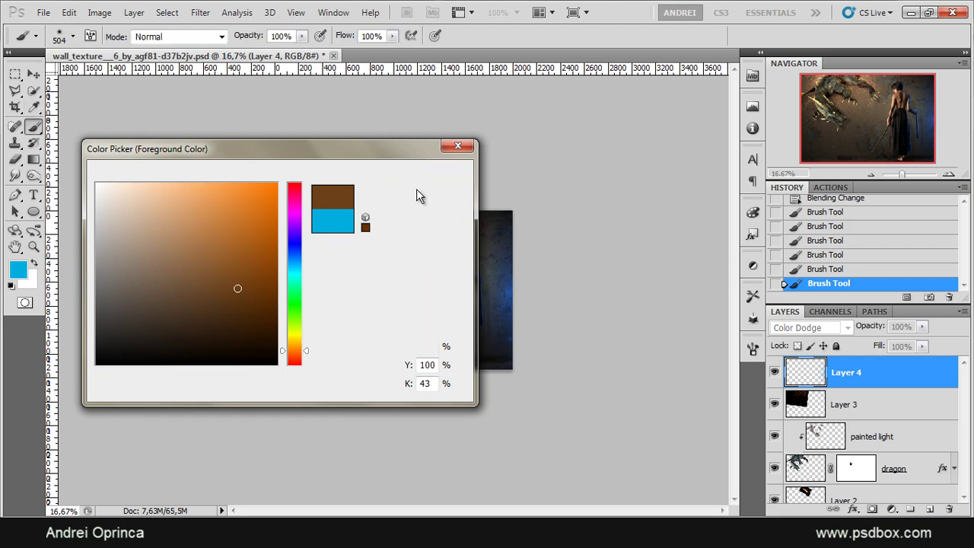
- Enlarge the brush to 1399 px and paint warm light from outside the image's upper-left corner around the dragon
key("ctrl+plus")
right_click(388, 257)
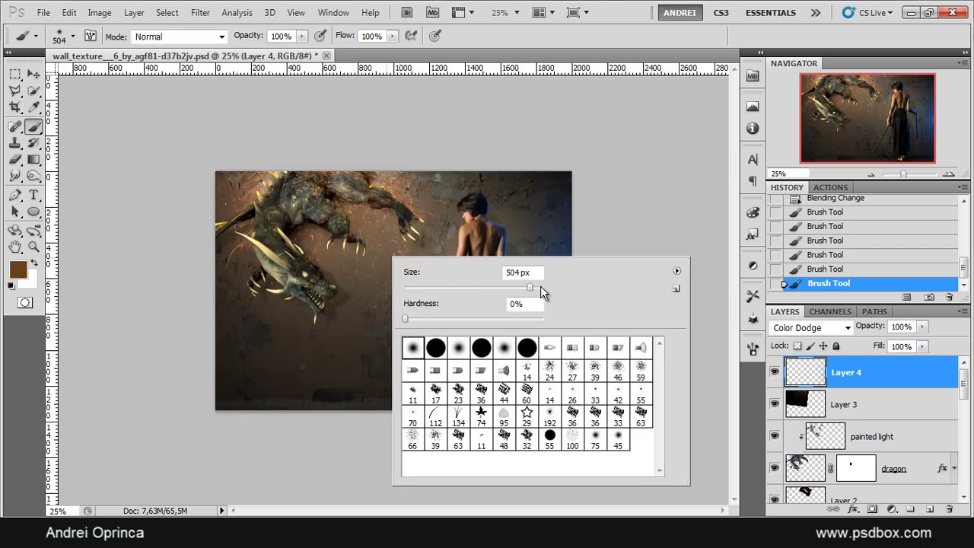
left_click_drag(536, 294, 538, 293)
left_click(199, 161)
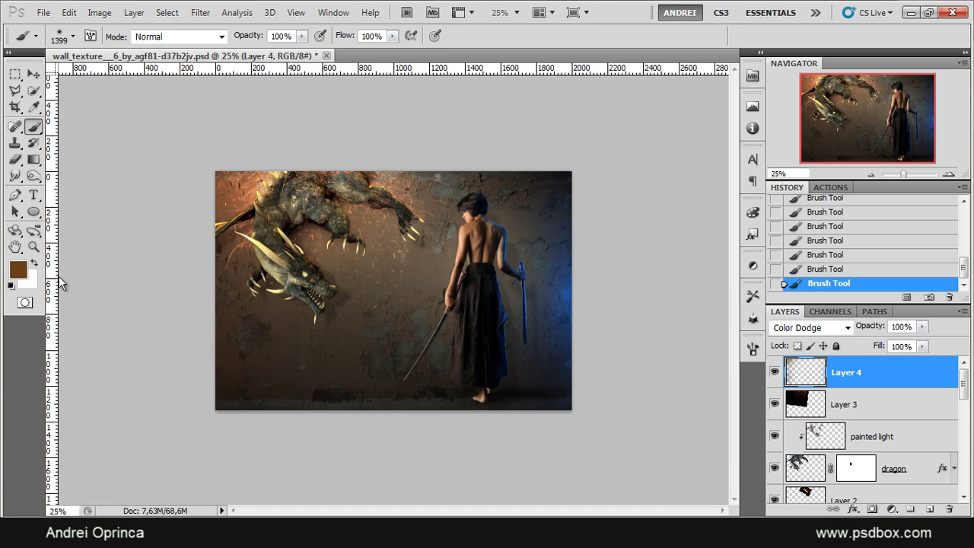
- Try painting olive-green light (566b18) from outside the image's left edge
left_click(15, 270)
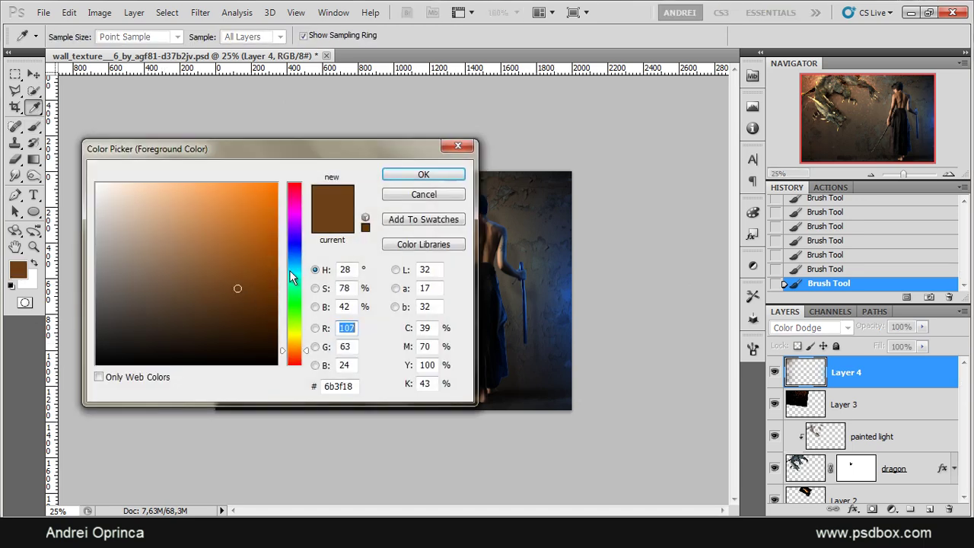
left_click(298, 327)
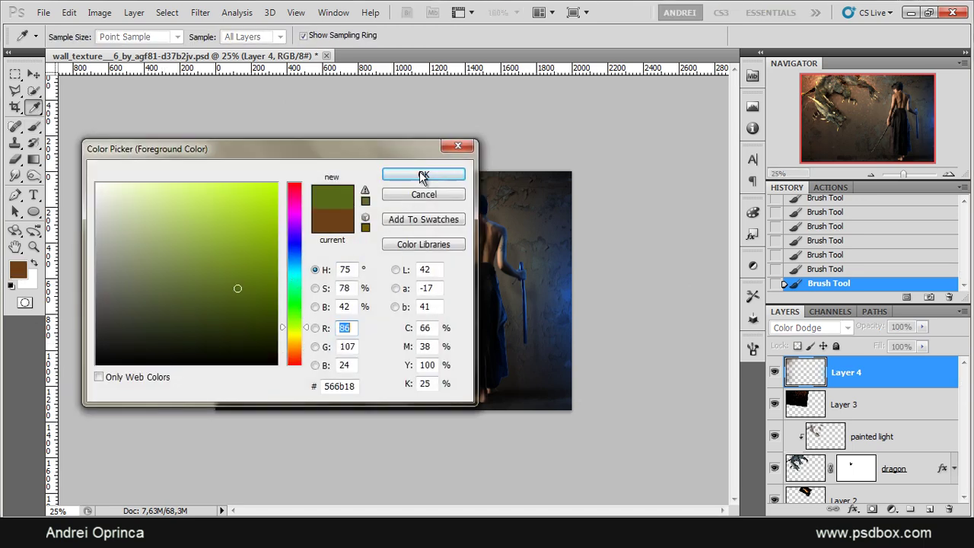
left_click(421, 174)
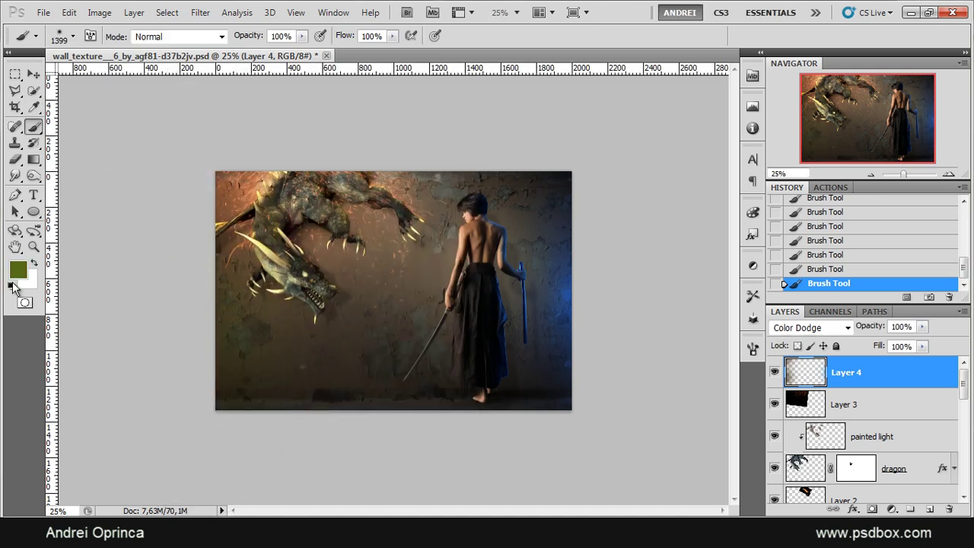
- Try teal light (185e6b) on the image's left edge, and undo both the teal and the green strokes
left_click(20, 271)
left_click(298, 271)
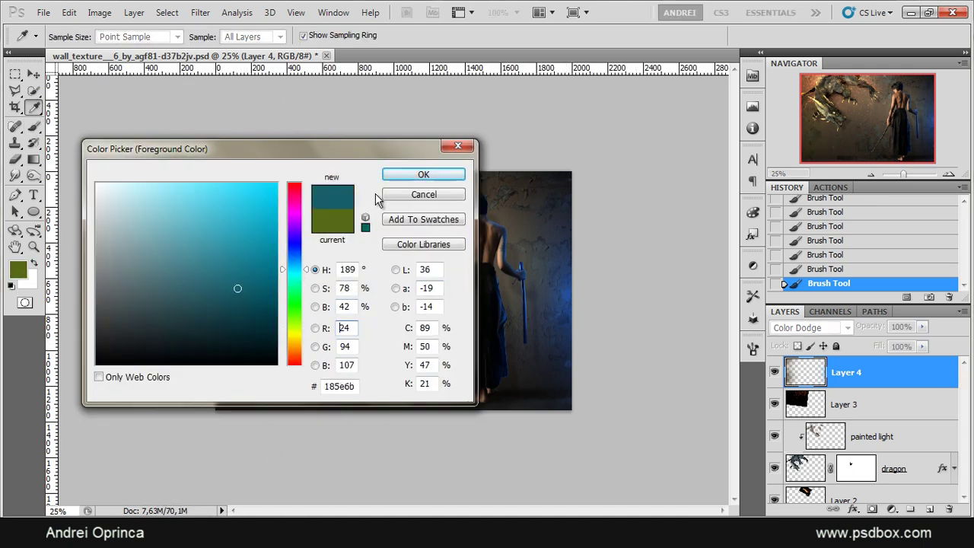
left_click(424, 174)
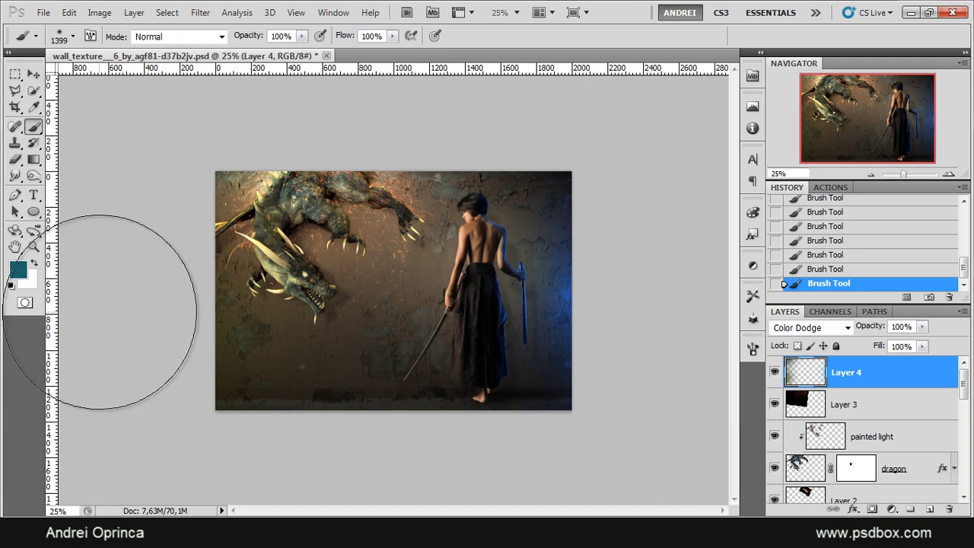
key("ctrl+alt+z")
key("ctrl+alt+z")
- Try a bright orange light (c5872e) over the top of the dragon and undo the stroke
left_click(16, 273)
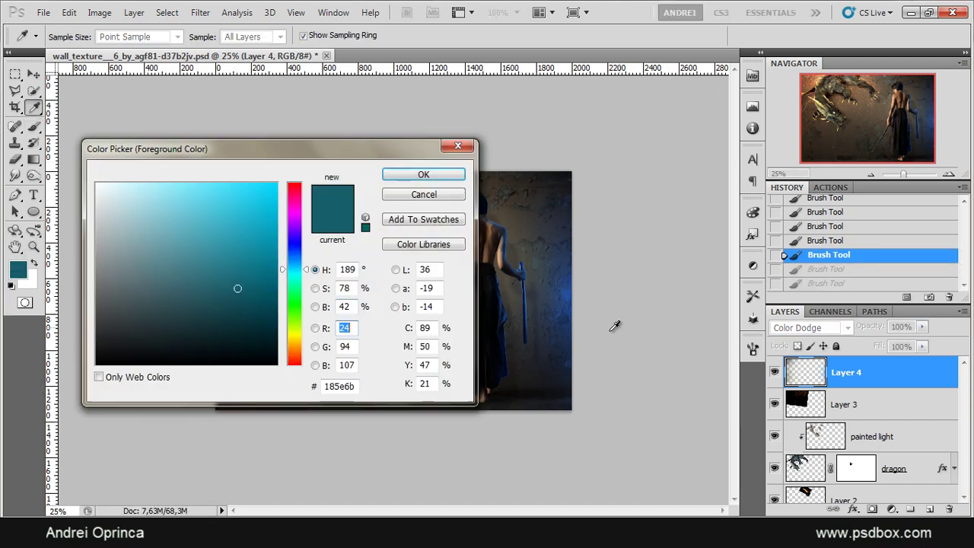
left_click(301, 344)
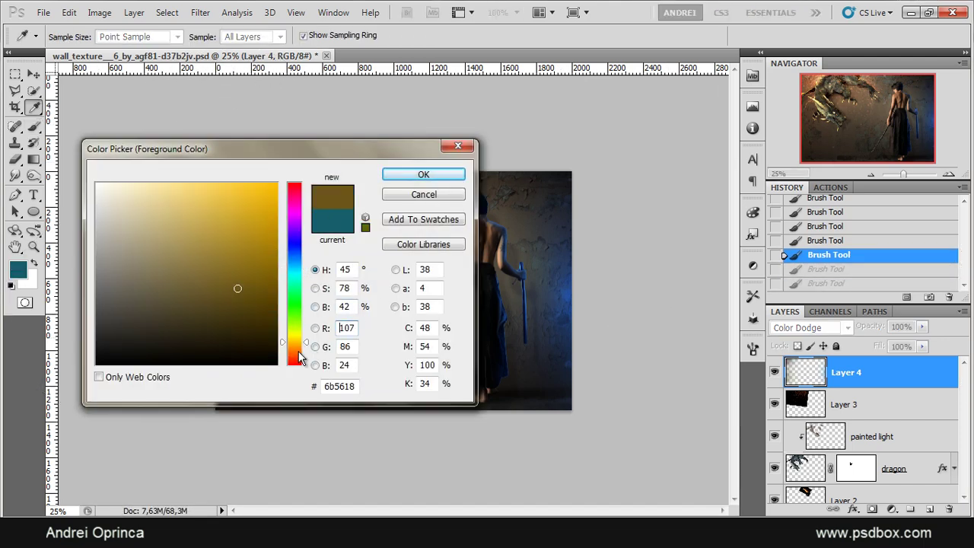
left_click(299, 352)
left_click(298, 344)
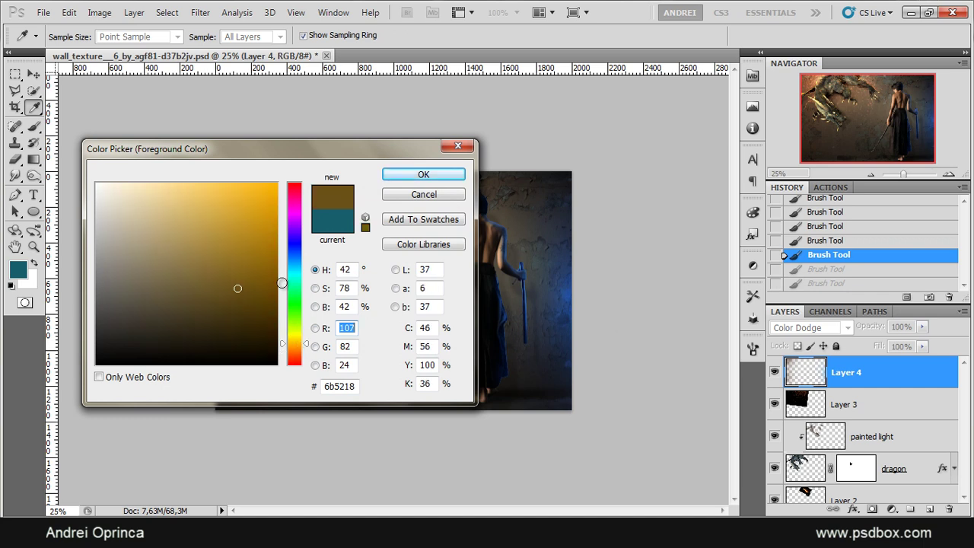
left_click(295, 347)
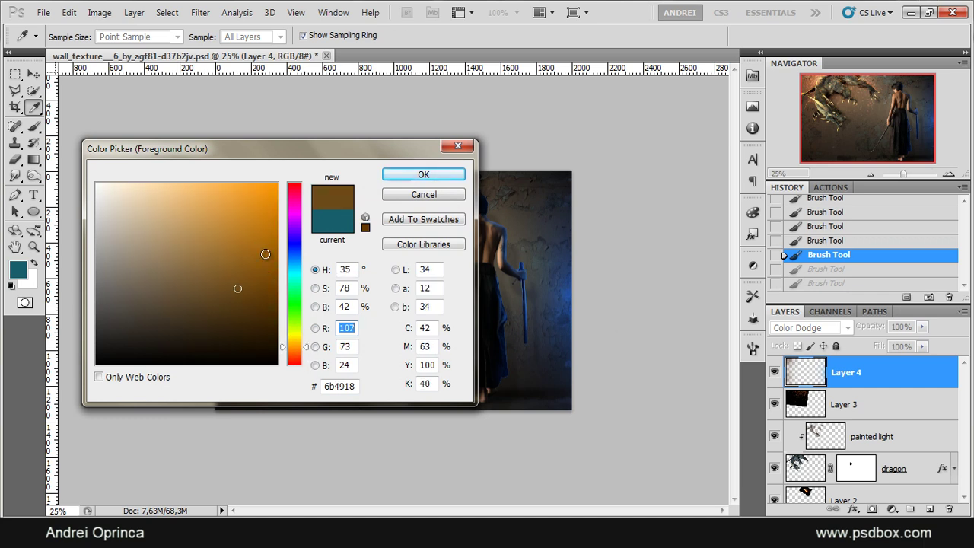
left_click(234, 224)
left_click(455, 170)
left_click(303, 119)
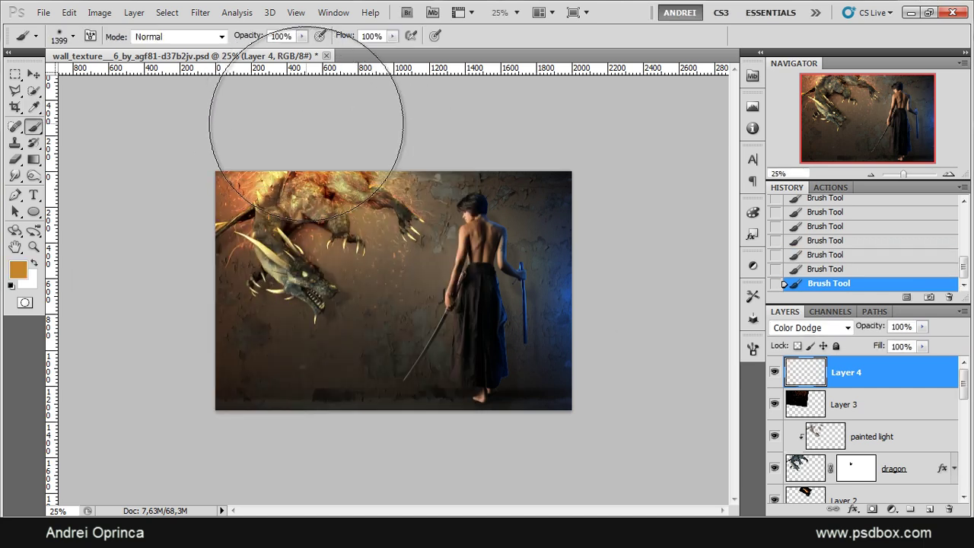
key("ctrl+z")
- Set the foreground colour to the darker brown 5f3a19 and paint subtle warm light from above the dragon
left_click(20, 270)
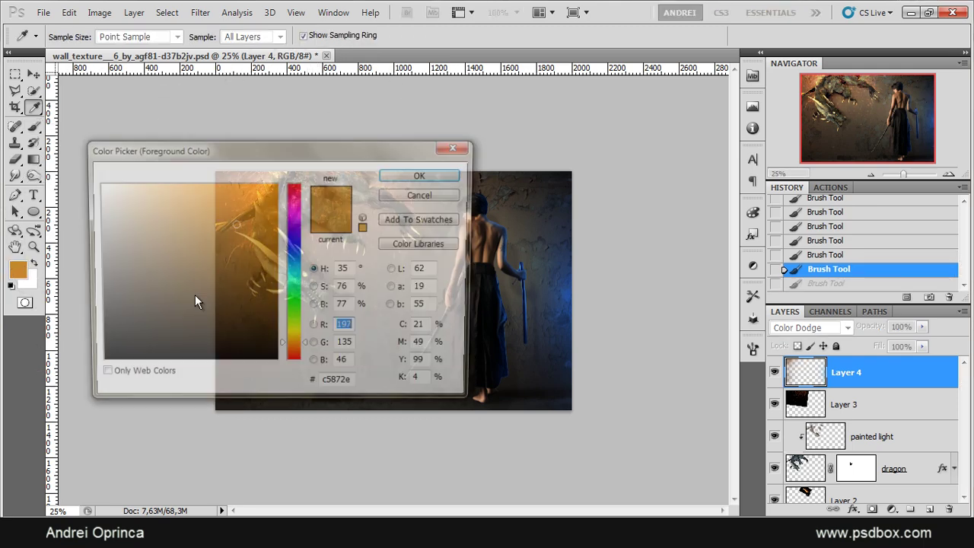
left_click_drag(222, 277, 229, 297)
left_click_drag(301, 356, 297, 351)
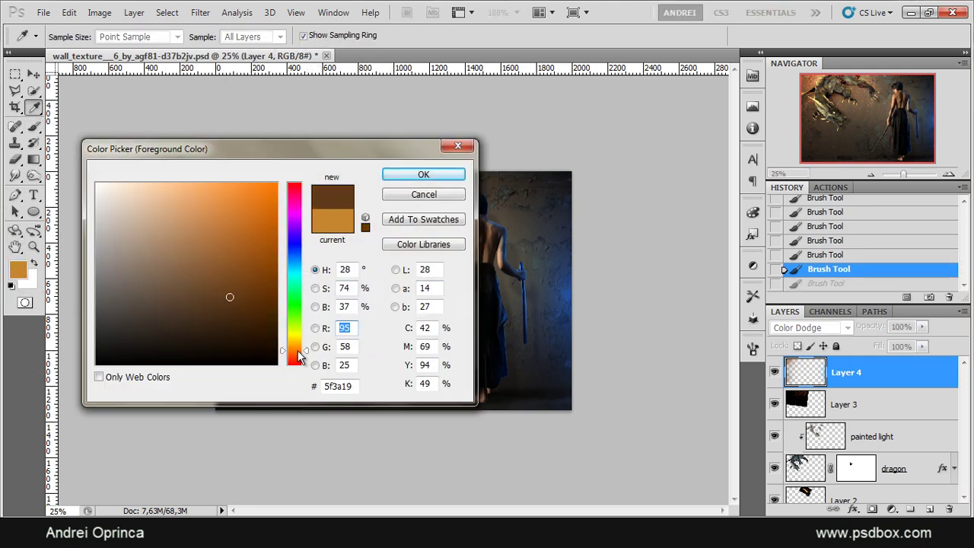
left_click(437, 174)
left_click(300, 88)
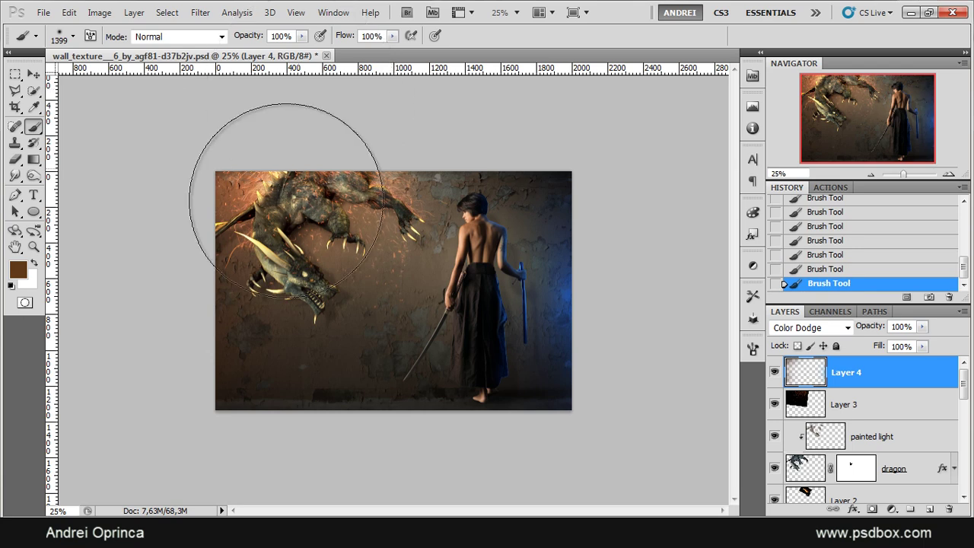
- Compare the image with and without the light painted on Layer 4, leaving the layer visible
left_click(774, 374)
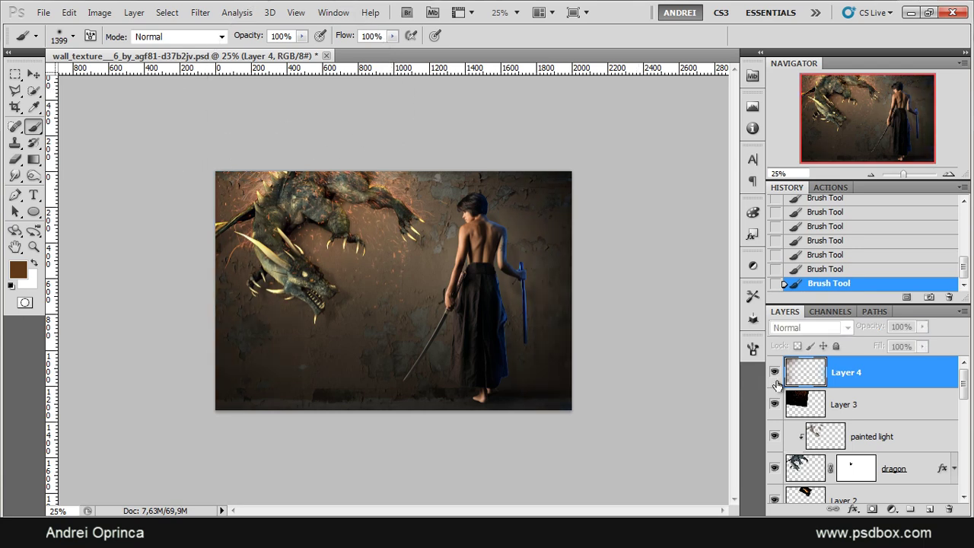
left_click(775, 373)
left_click(775, 373)
left_click(775, 373)
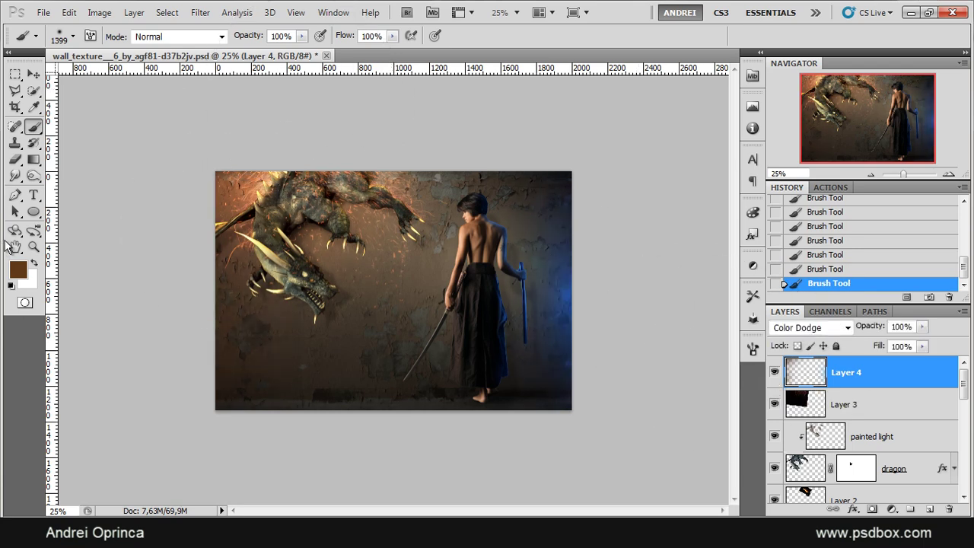
- Paint blue light along the image's right edge using foreground colours 014862 and the brighter 007fae
left_click(17, 272)
left_click(295, 267)
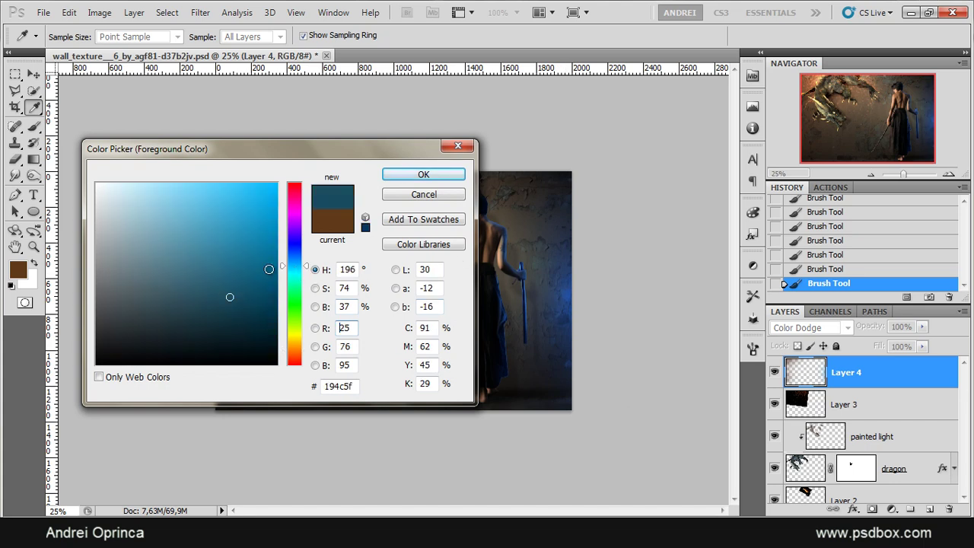
left_click(263, 293)
left_click(448, 175)
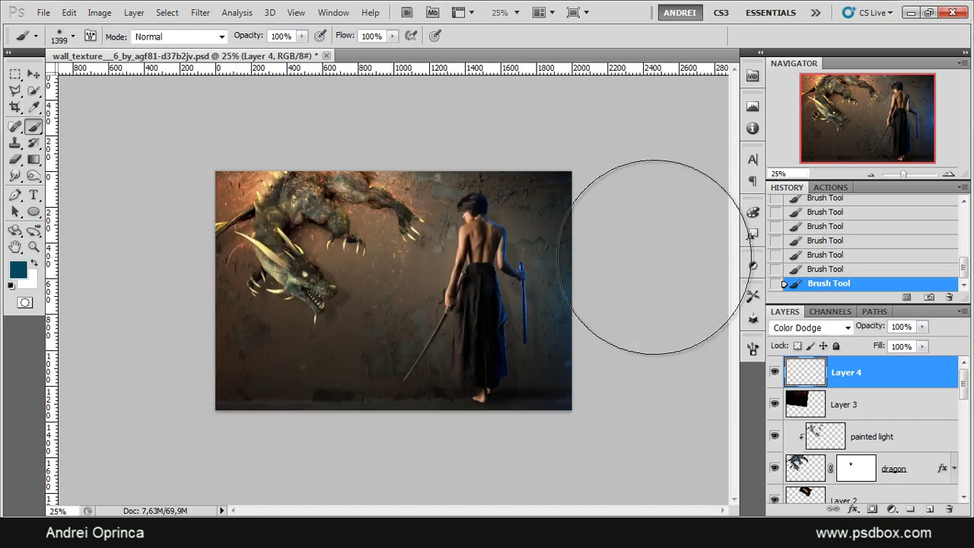
left_click(19, 271)
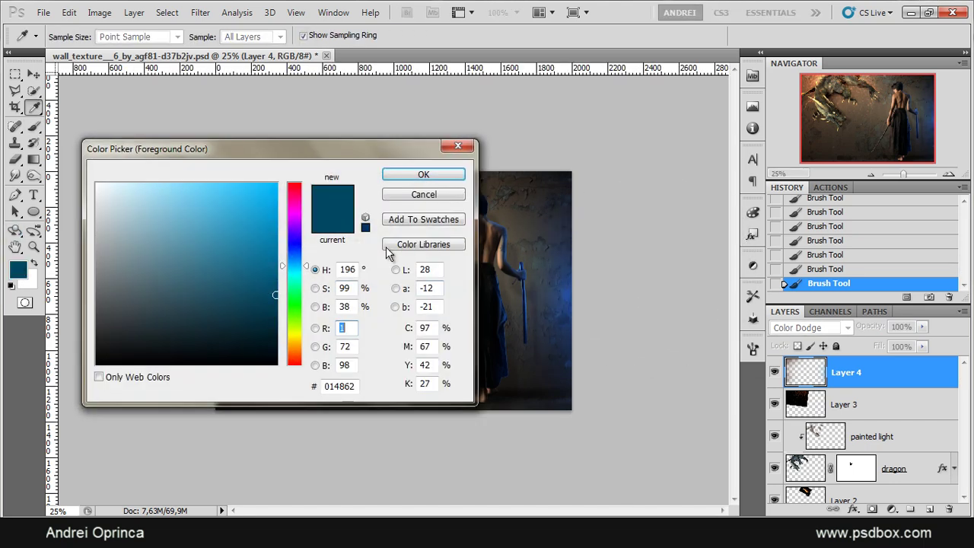
left_click(277, 241)
left_click(435, 175)
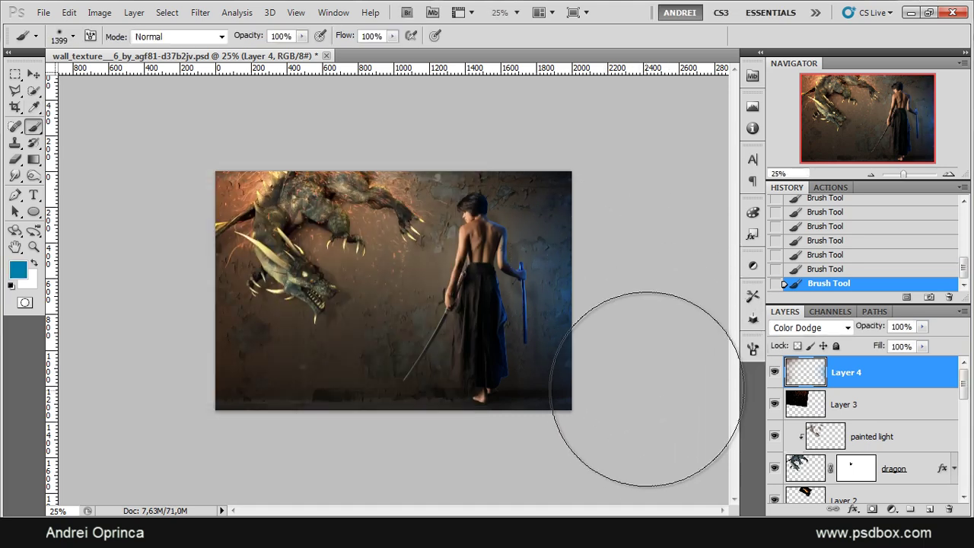
- Set a brighter blue foreground colour, reduce the brush to 715 px, and intensify the light on the image's right edge
left_click(16, 269)
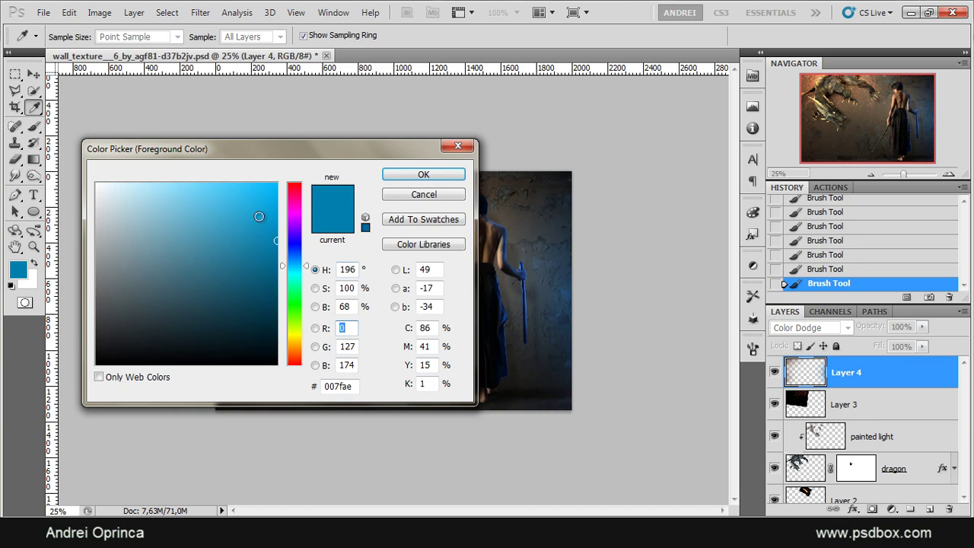
left_click(277, 219)
left_click(462, 176)
right_click(563, 310)
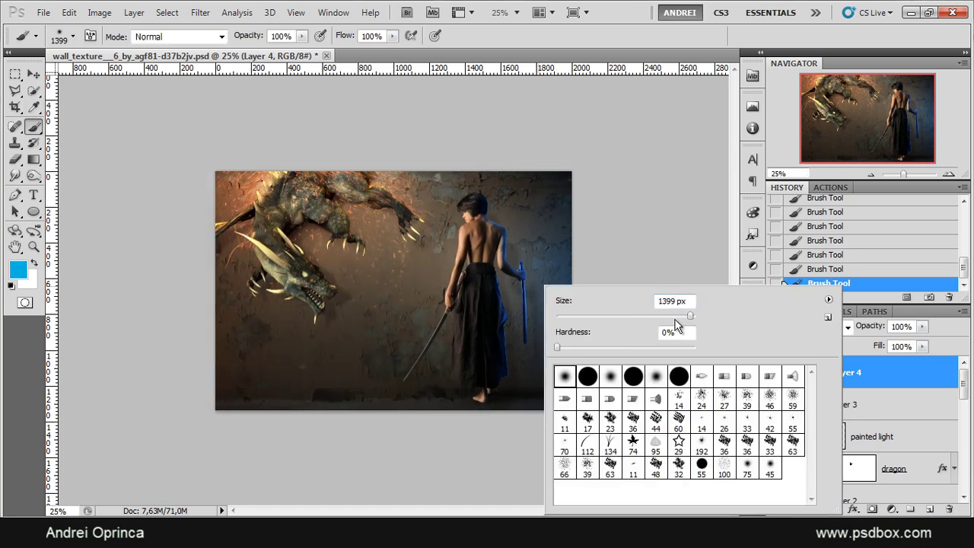
left_click(875, 370)
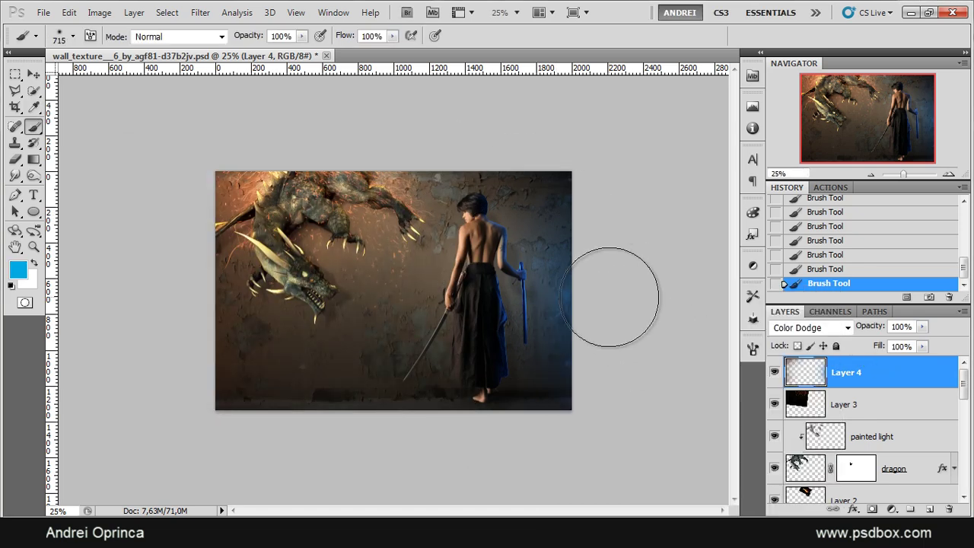
- Try a Gradient Map adjustment layer over the composite and delete it
scroll(575, 251, "up", 2)
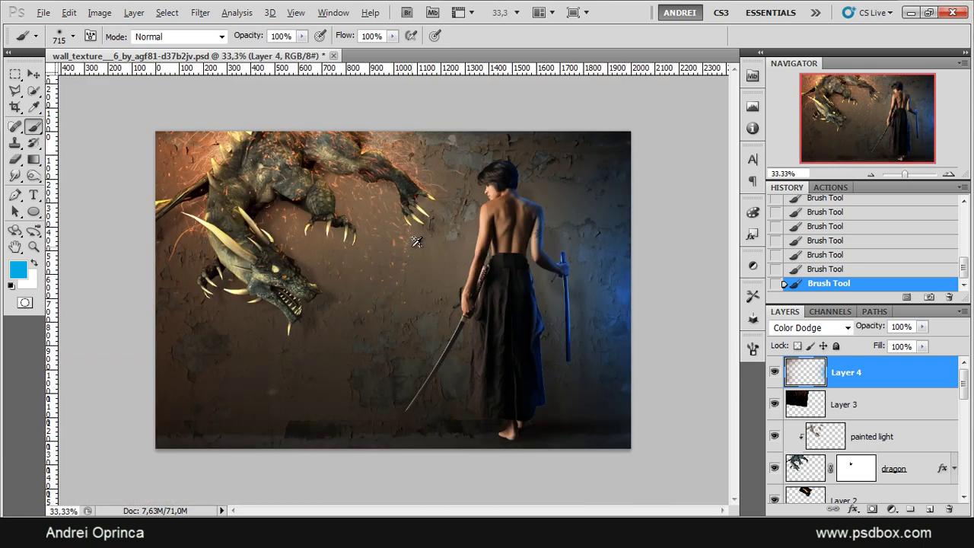
left_click(893, 509)
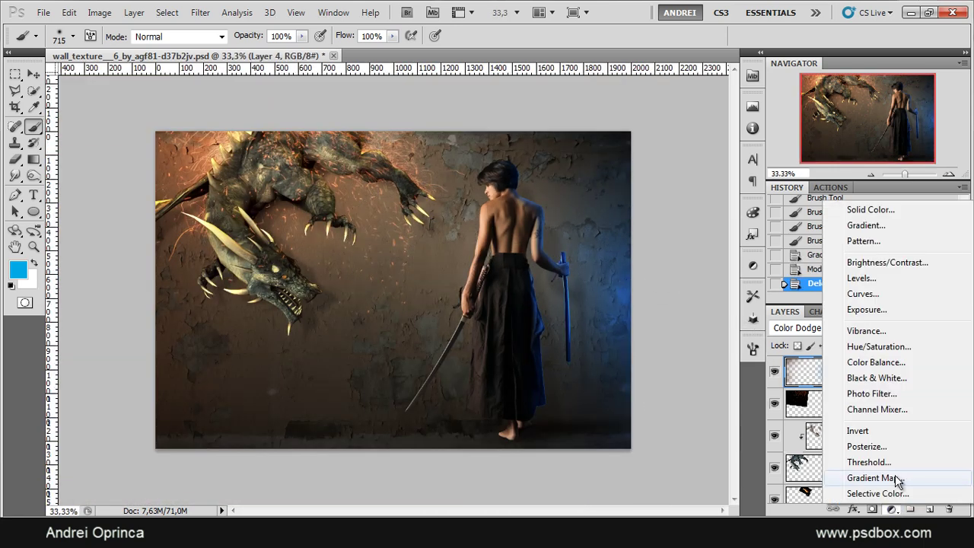
left_click(790, 371)
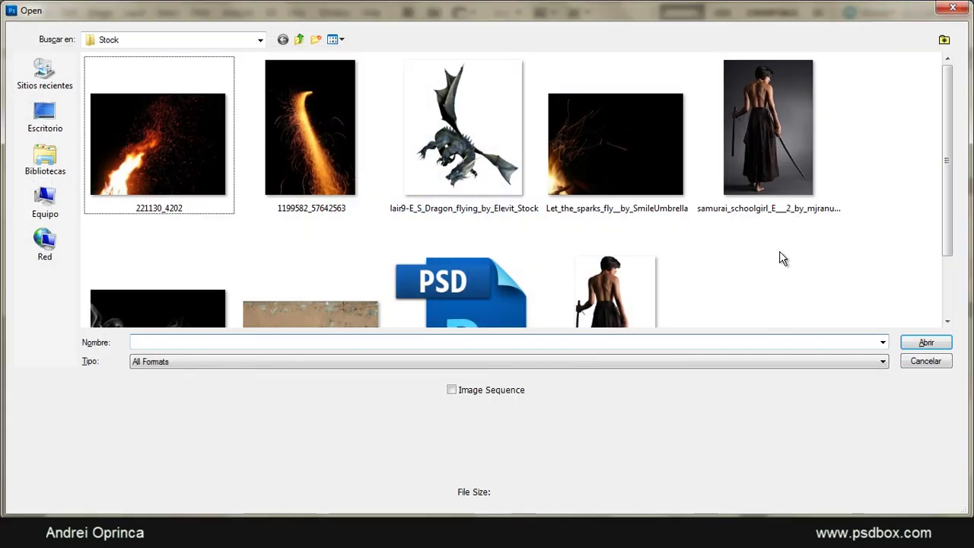
- Open the Smoke_Stock_8_by_hatestock image, copy its whole canvas, and close it
left_click(220, 270)
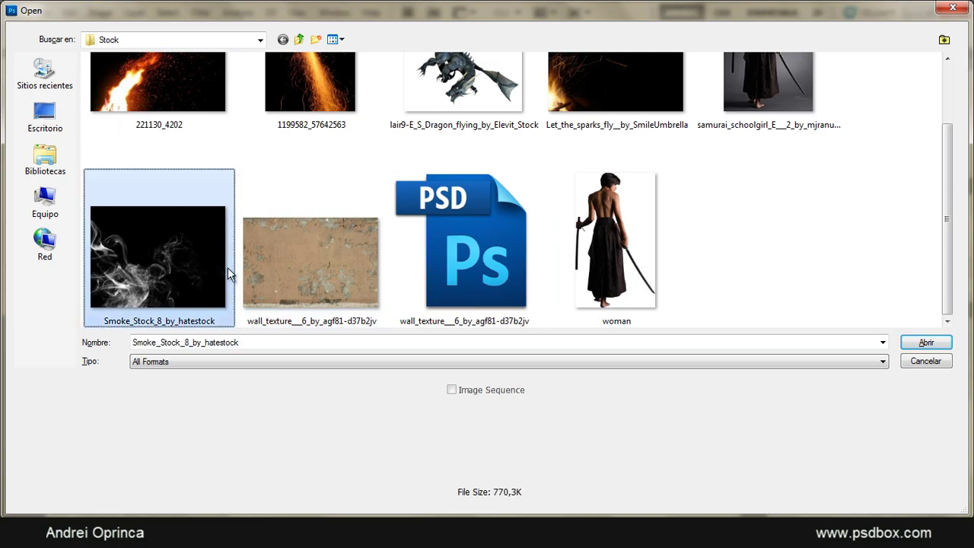
left_click(925, 342)
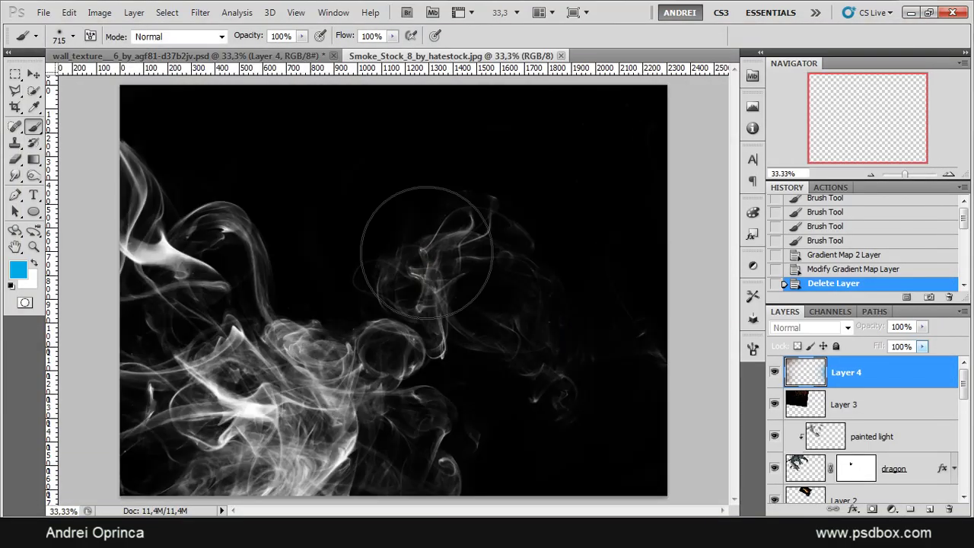
key("ctrl+a")
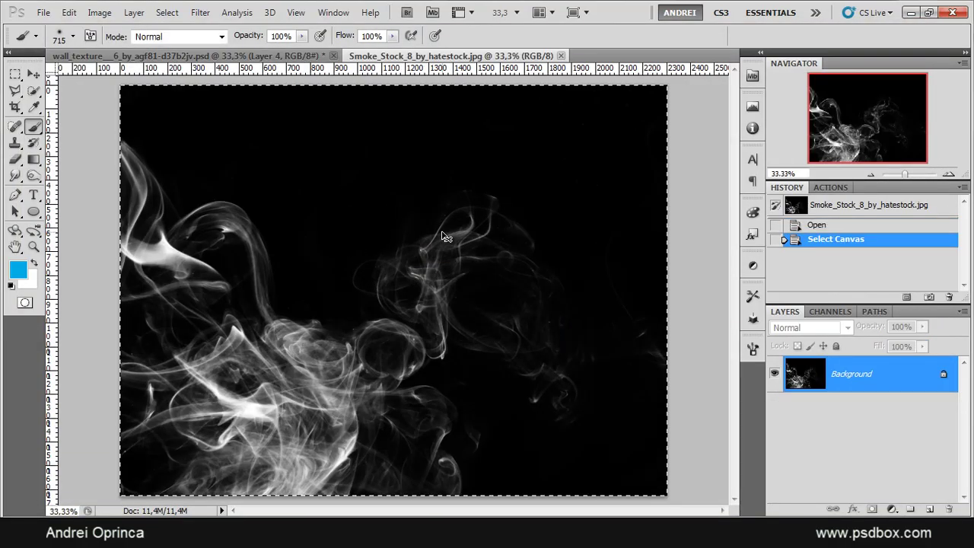
key("ctrl+w")
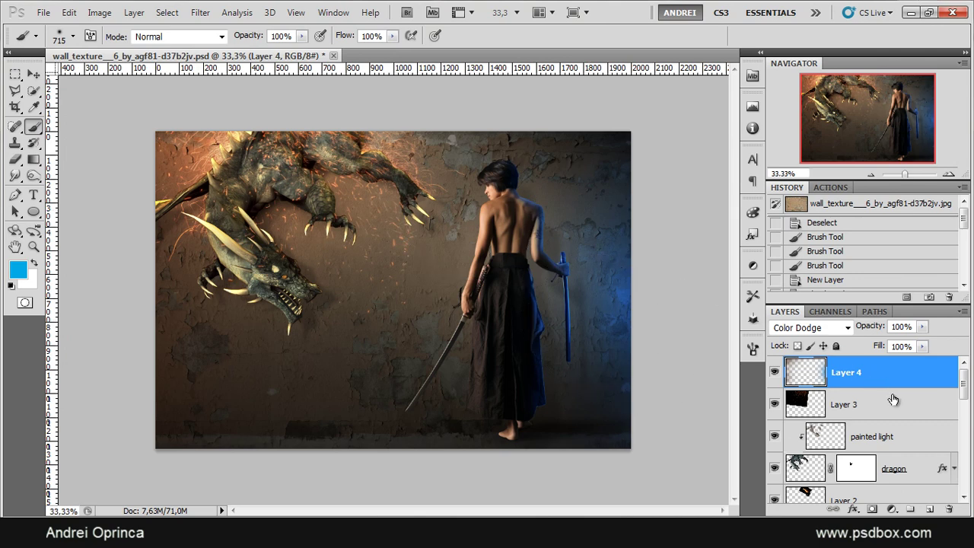
- Rename Layer 4 as "colored lights"
left_click(878, 397)
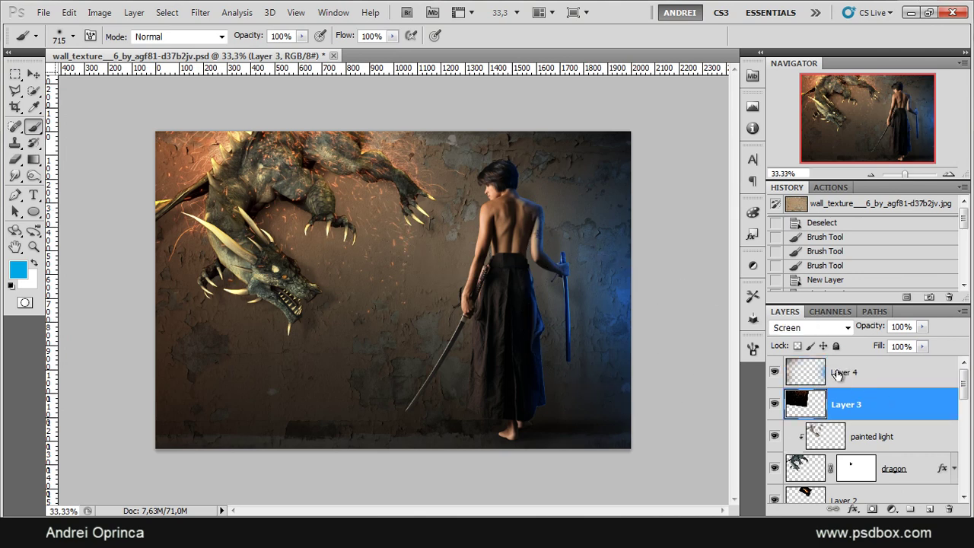
double_click(850, 375)
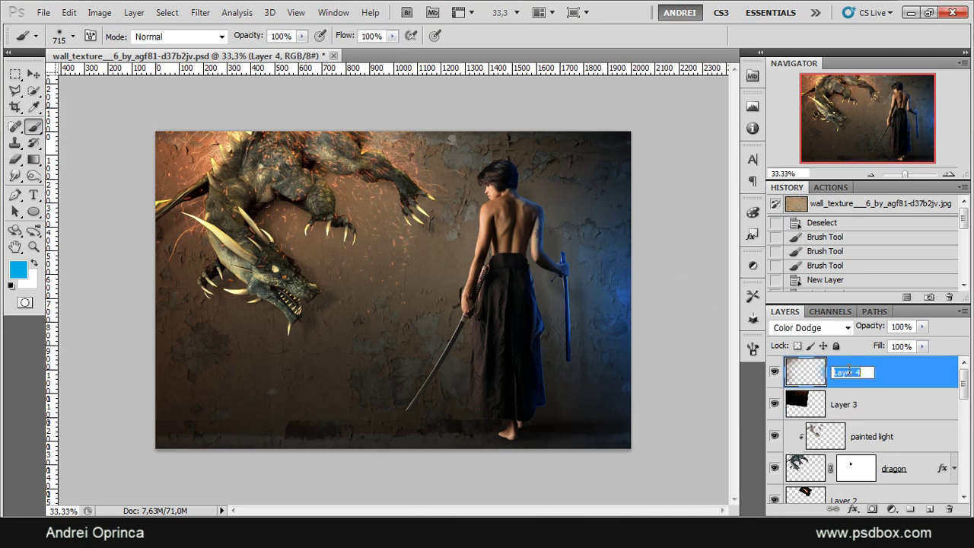
type("colored lights")
key("Return")
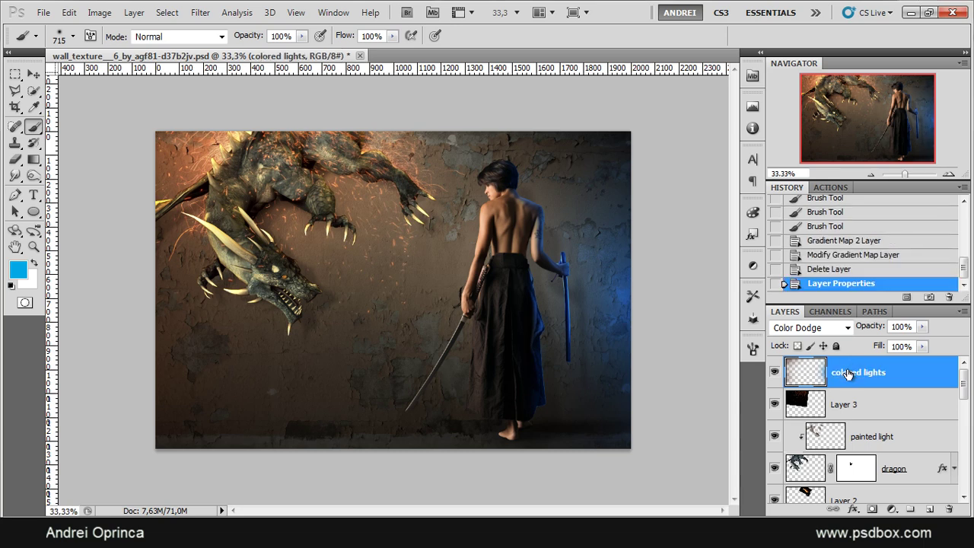
- Paste the smoke above Layer 3 and set its blending mode to Screen
left_click(872, 417)
key("ctrl+v")
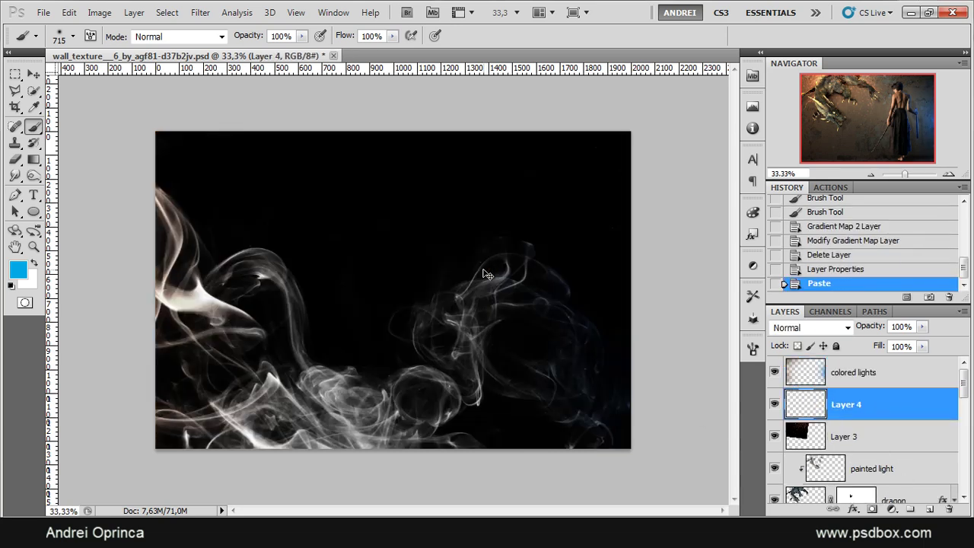
left_click(790, 331)
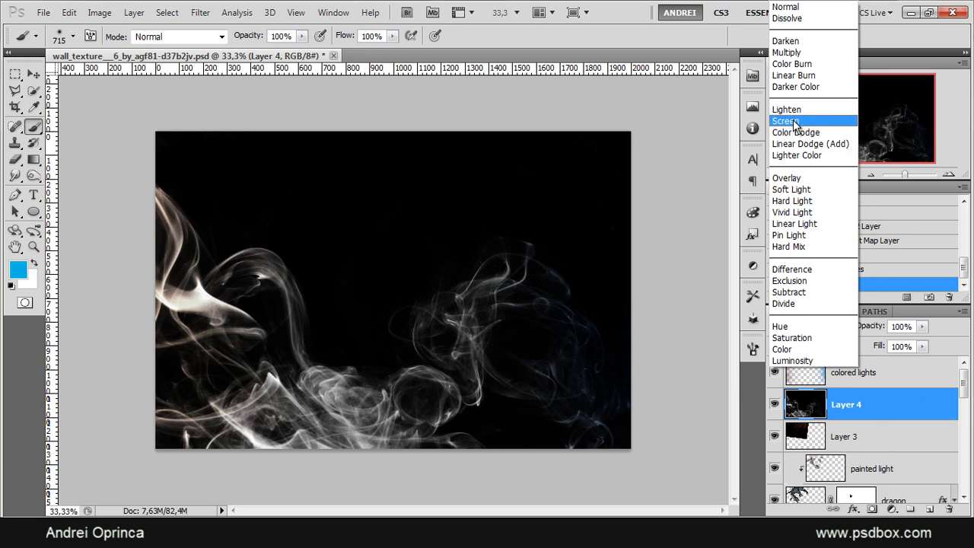
left_click(793, 124)
- Scale the smoke to about 59%, rotate it about 29°, and place it behind the dragon at the image's upper-left edge
left_click(33, 74)
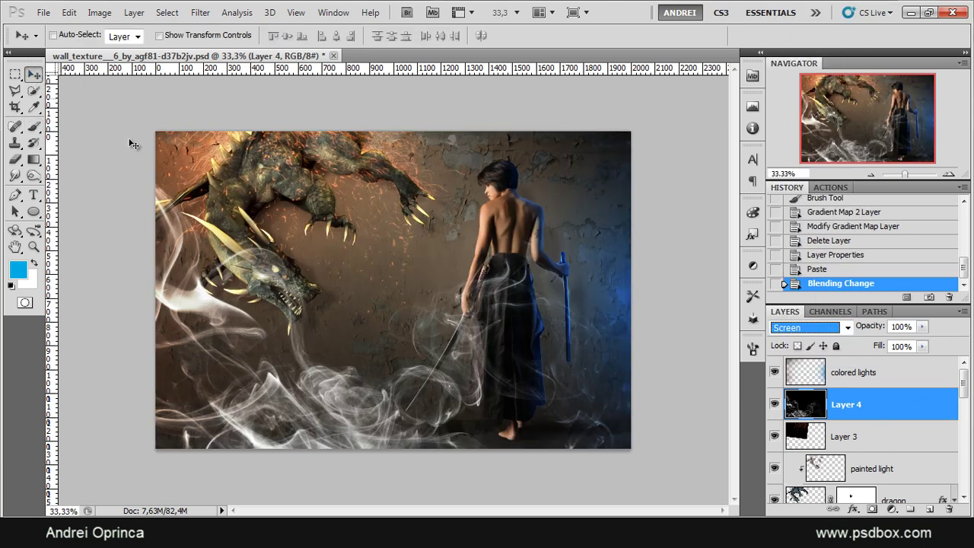
key("ctrl+t")
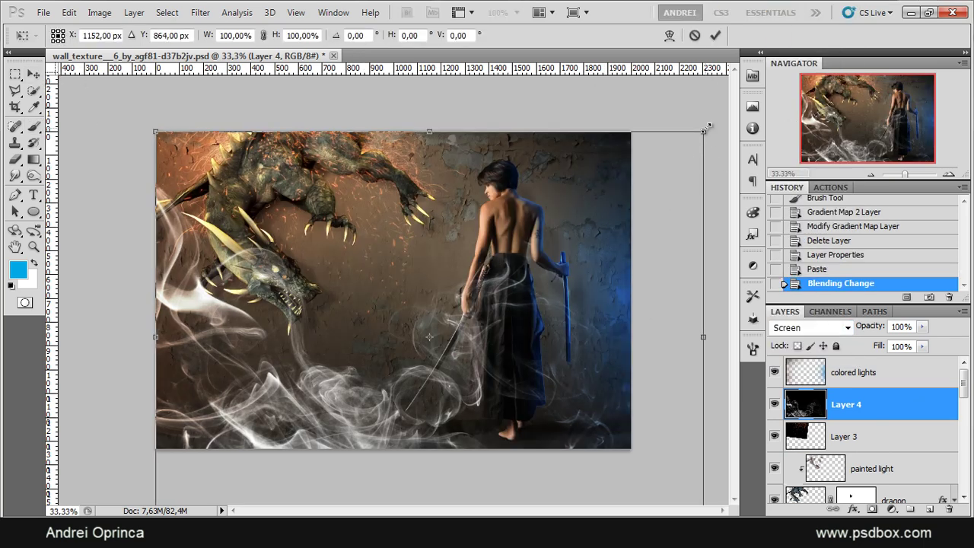
left_click_drag(704, 130, 453, 267)
left_click_drag(396, 312, 201, 76)
left_click_drag(219, 151, 274, 190)
left_click_drag(341, 275, 255, 342)
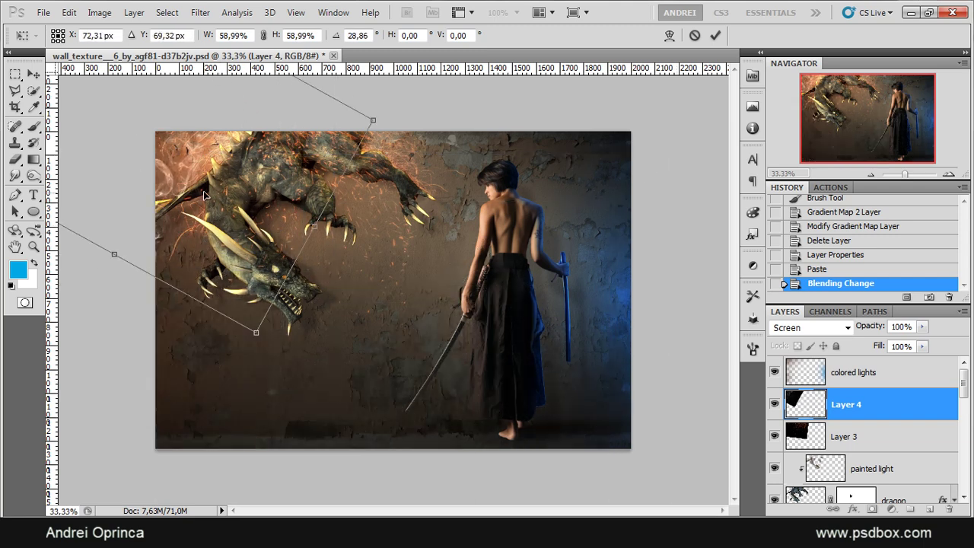
left_click_drag(203, 191, 217, 196)
key("Return")
- Duplicate the smoke layer and move the copy over the woman's side of the image
key("ctrl+j")
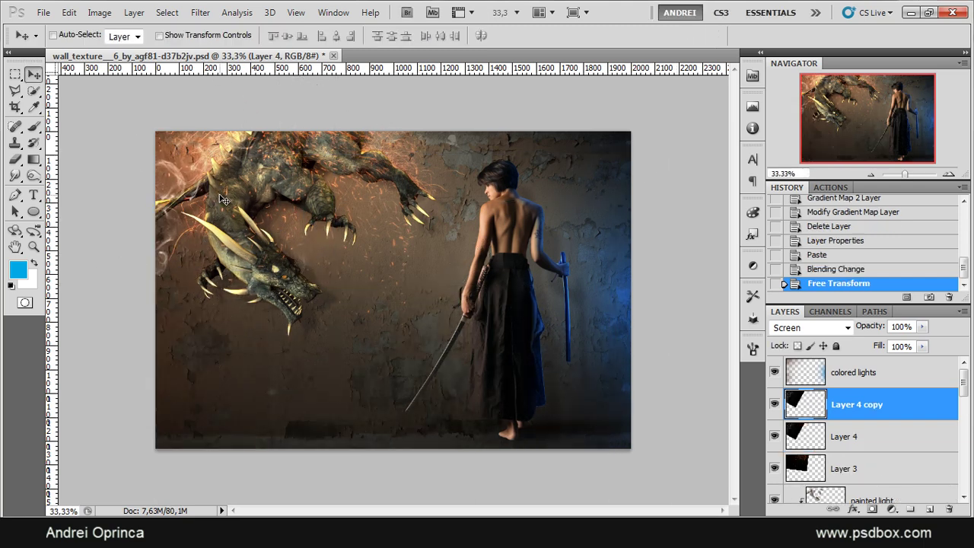
key("ctrl+t")
left_click_drag(156, 221, 599, 387)
right_click(524, 326)
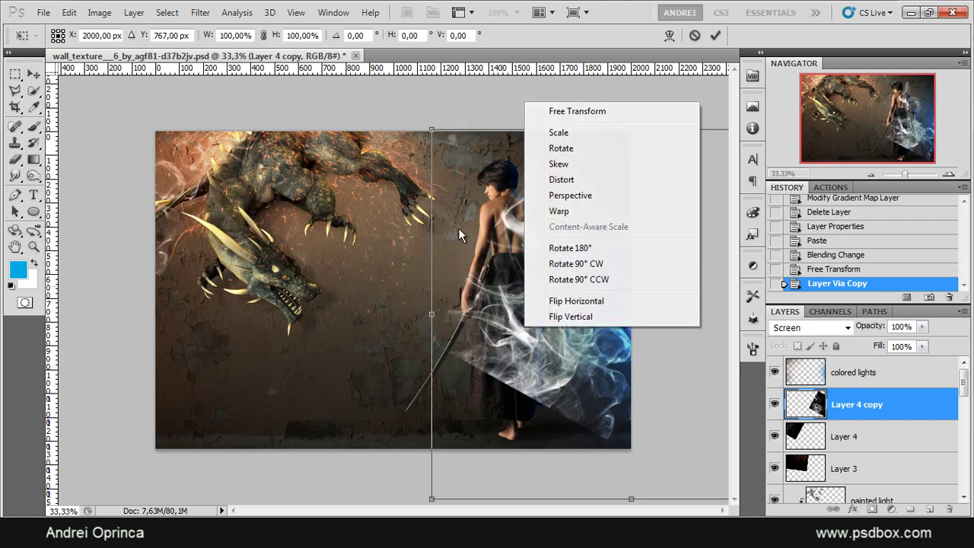
left_click(460, 234)
- Try the smoke copy at a rotation of about -159° along the lower part of the image's right edge
left_click_drag(352, 129, 421, 478)
left_click_drag(416, 196, 479, 471)
left_click_drag(568, 249, 582, 381)
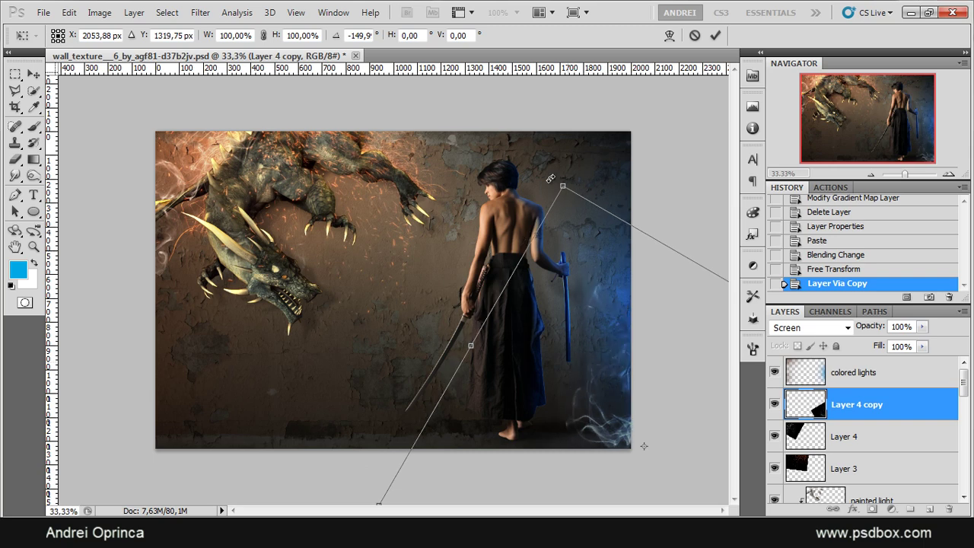
left_click_drag(479, 139, 319, 249)
left_click_drag(604, 403, 649, 333)
left_click_drag(581, 310, 570, 328)
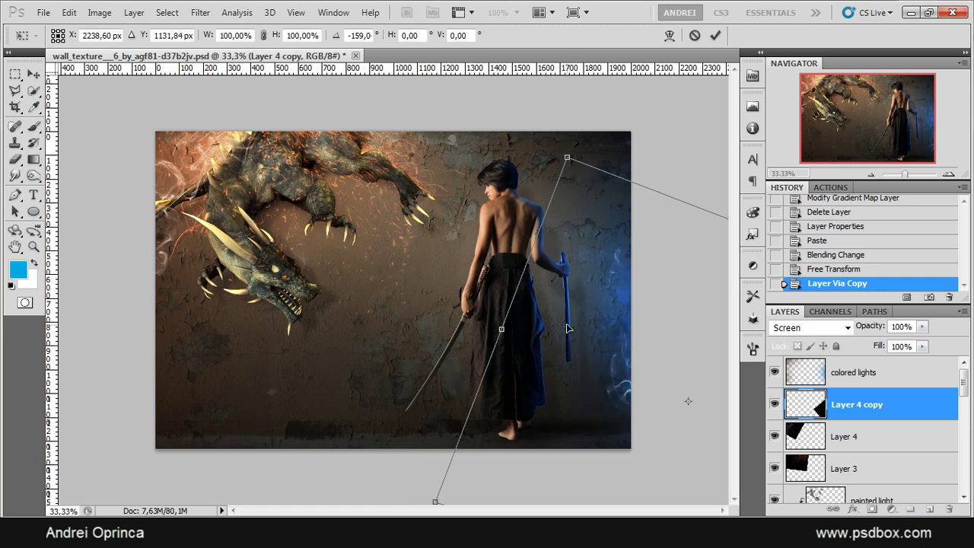
- Rotate the smoke copy to about 133° and position it within the blue light at the image's right edge
key("ctrl+minus")
key("ctrl+minus")
left_click_drag(698, 300, 555, 145)
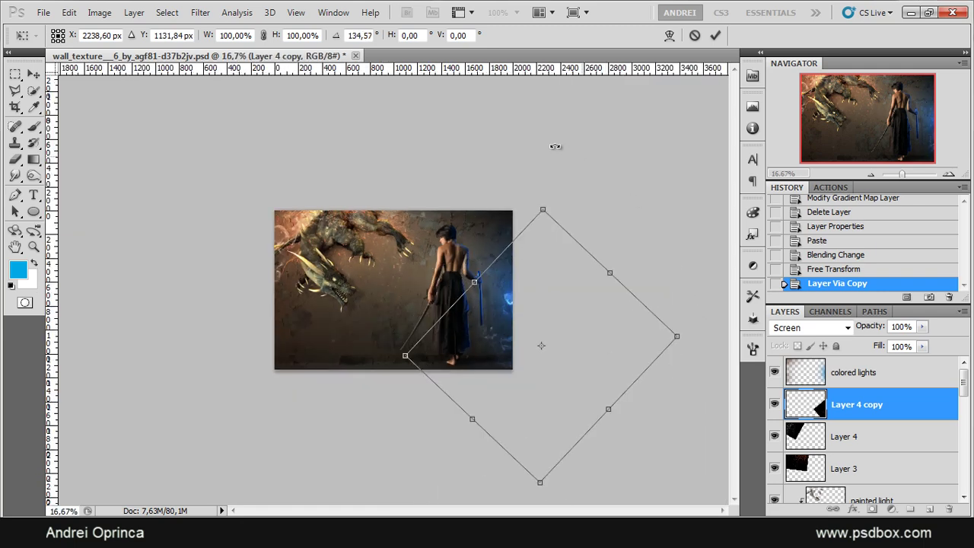
left_click_drag(537, 320, 530, 295)
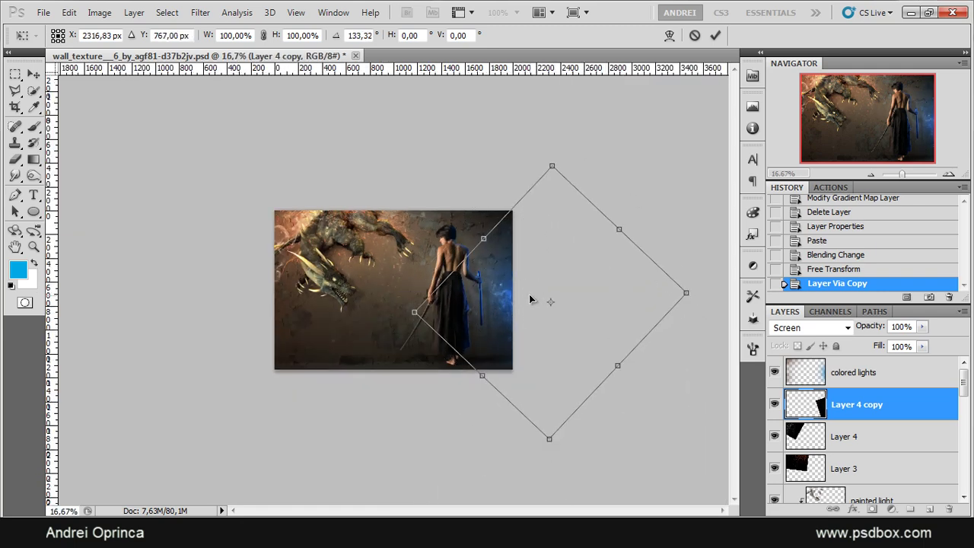
key("Return")
- Examine the smoke at the right edge, the overall composite, and the woman's sword and skirt up close
key("ctrl+plus")
key("ctrl+plus")
key("ctrl+plus")
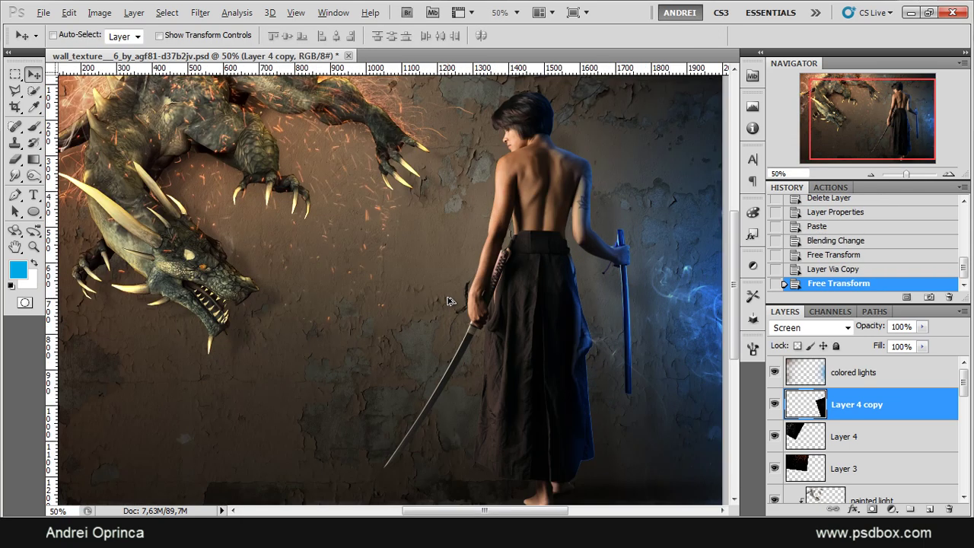
key("ctrl+minus")
key("ctrl+minus")
key("ctrl+plus")
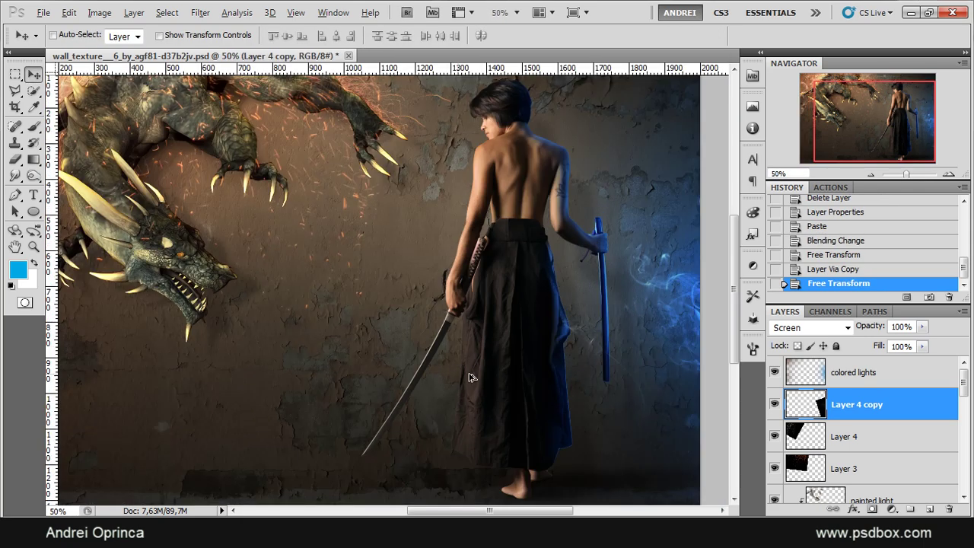
key("ctrl+plus")
key("ctrl+plus")
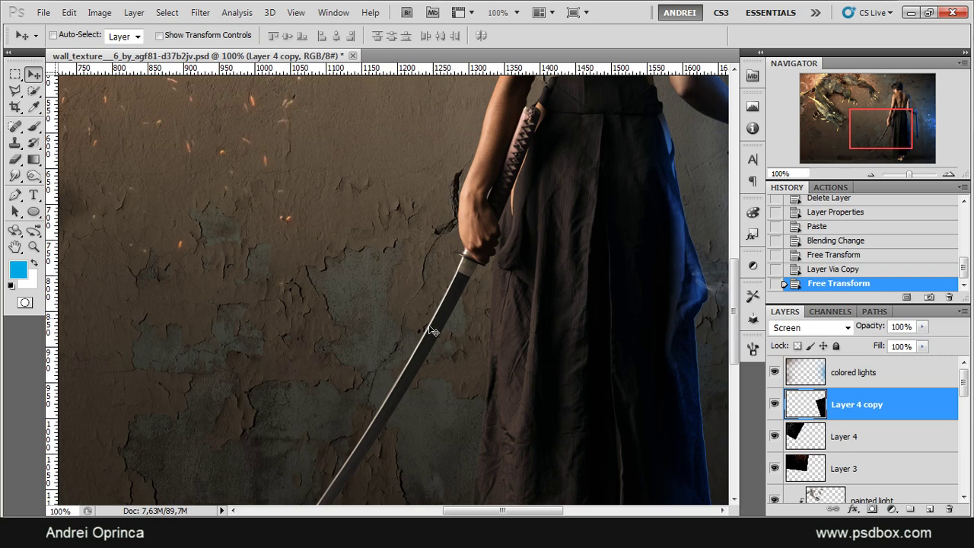
- Select the woman layer, open the Let_the_sparks_fly__by_SmileUmbrella image, and marquee-select the sparks above the flames
scroll(858, 399, "down", 10)
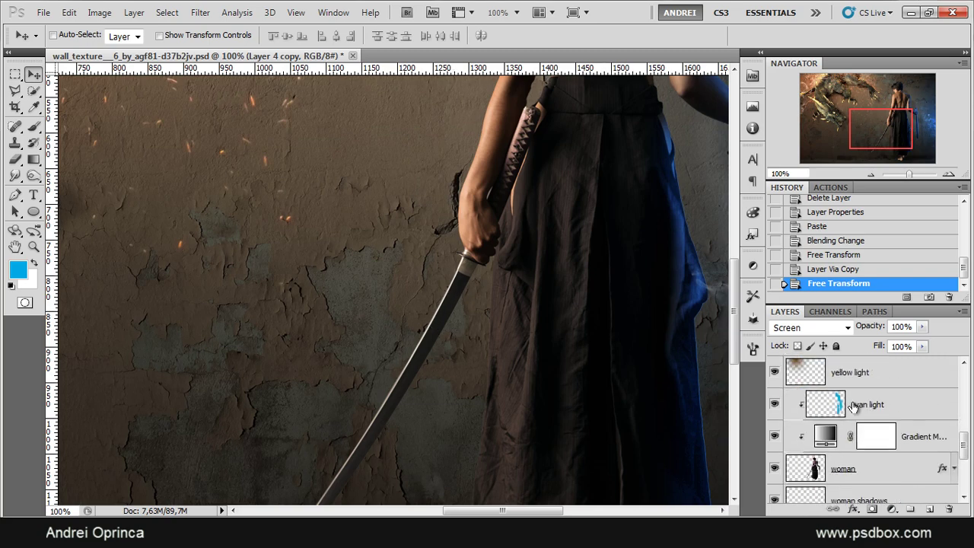
left_click(878, 438)
key("ctrl+o")
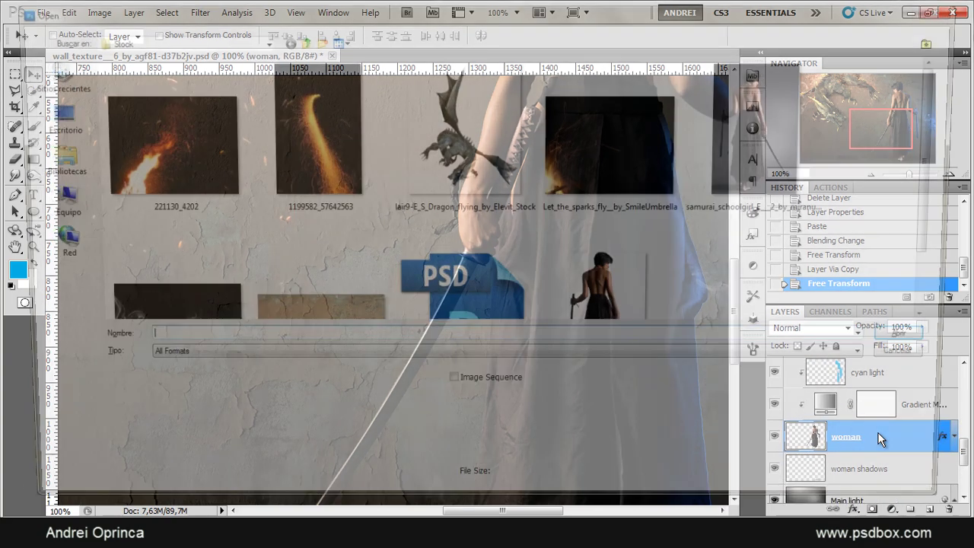
left_click(618, 153)
left_click(925, 344)
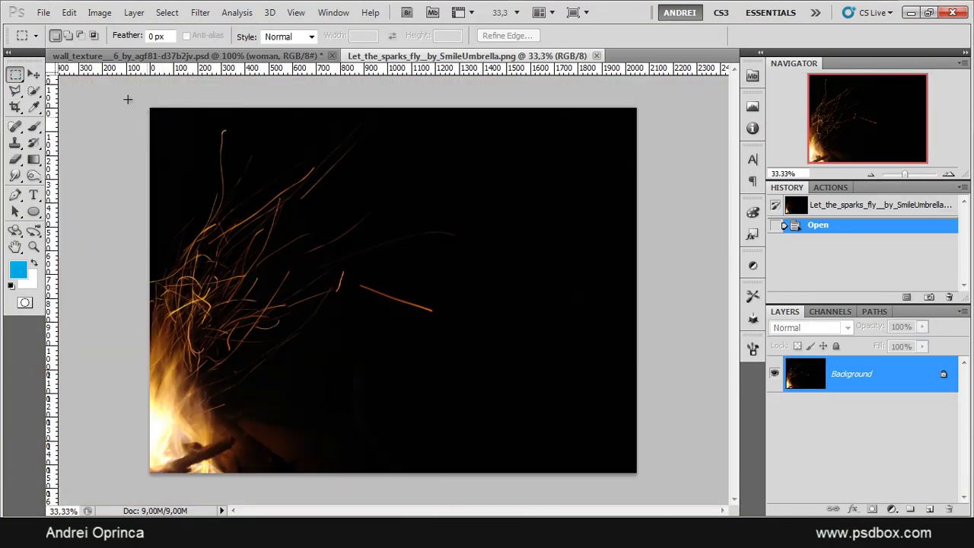
left_click_drag(286, 329, 348, 397)
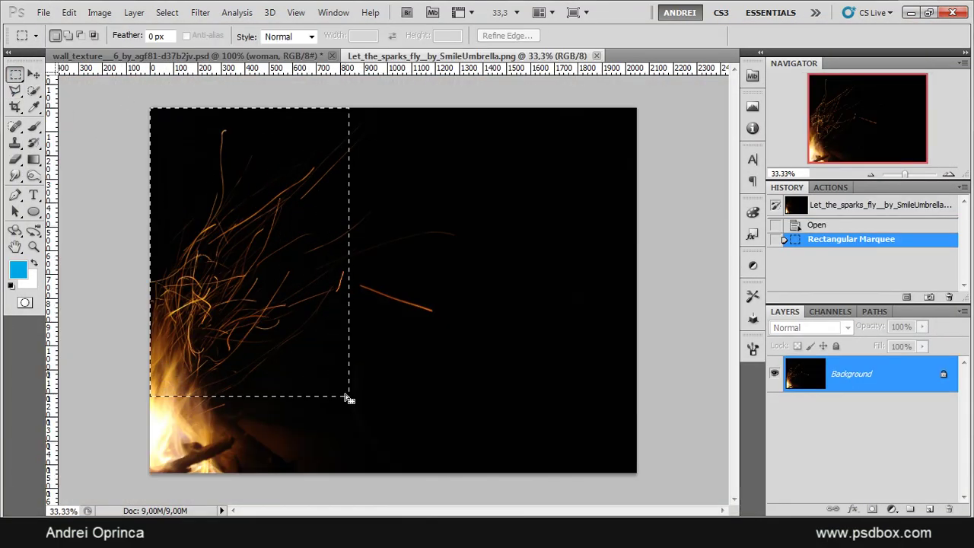
- Close the sparks image and paste the copied sparks directly above the woman layer, clipped to it
key("ctrl+w")
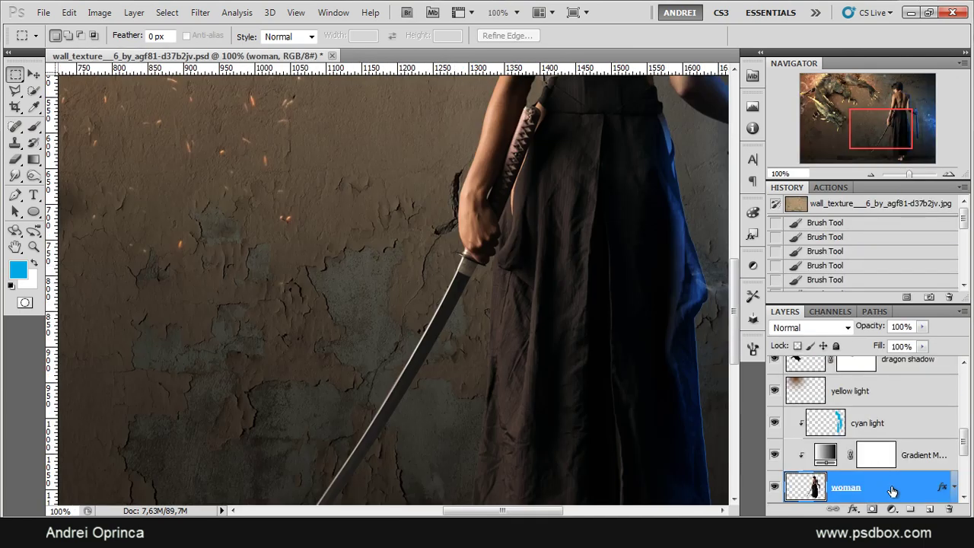
scroll(919, 478, "down", 1)
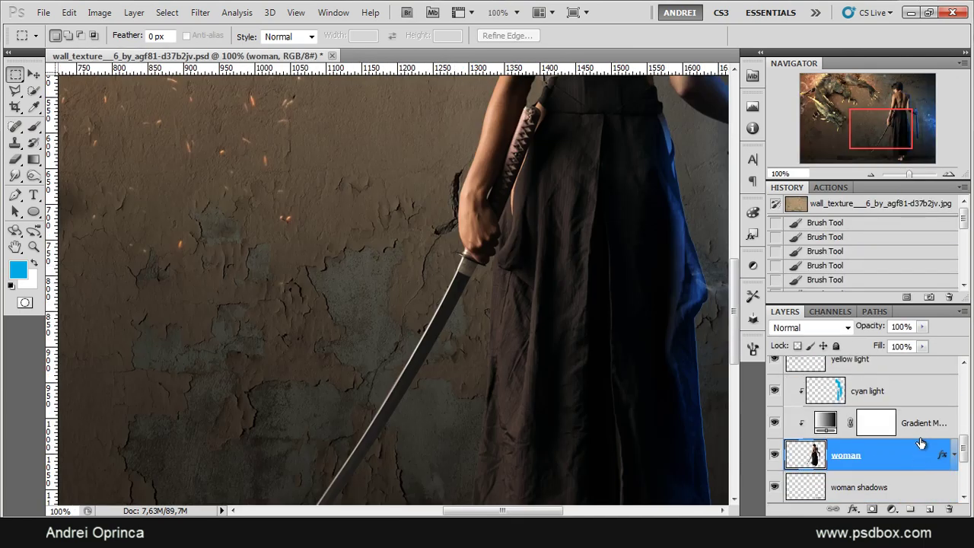
left_click(926, 427)
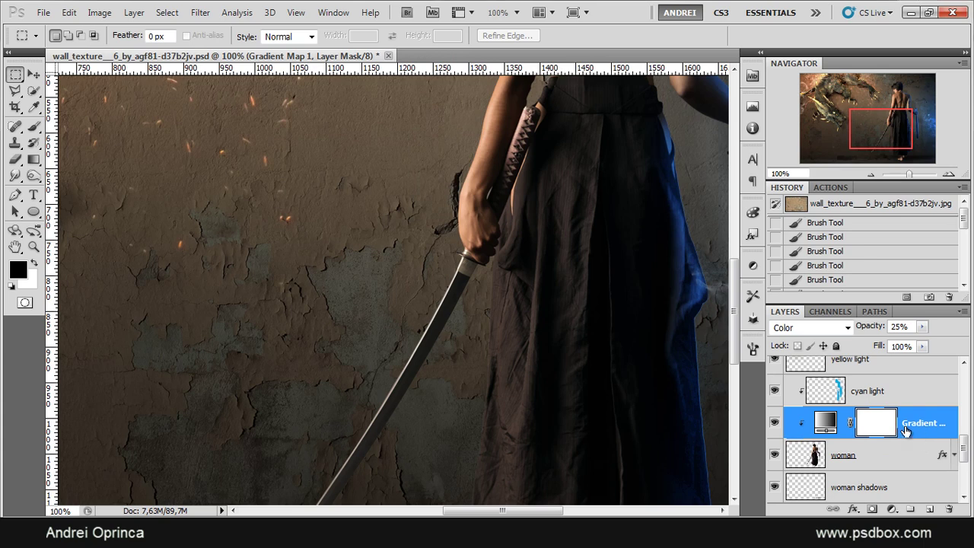
left_click(900, 394)
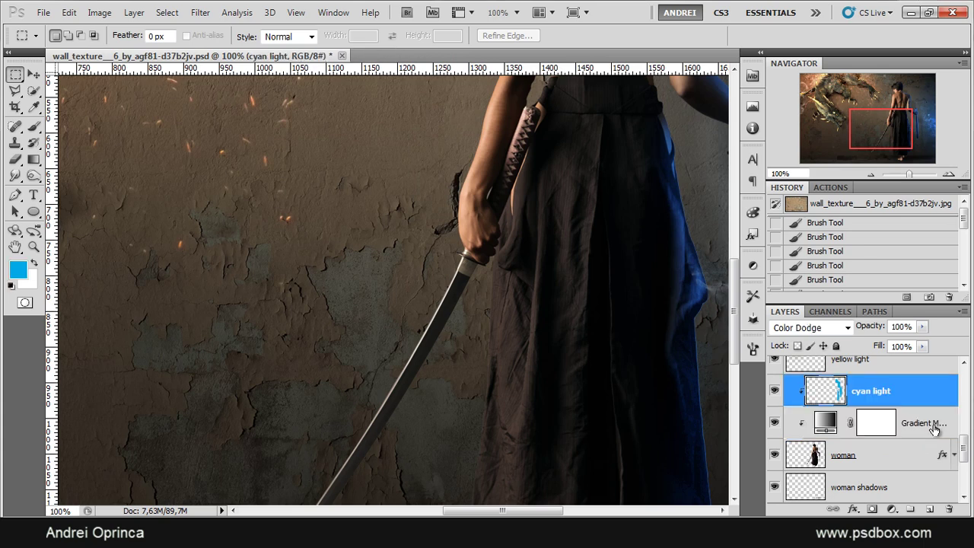
left_click(913, 453)
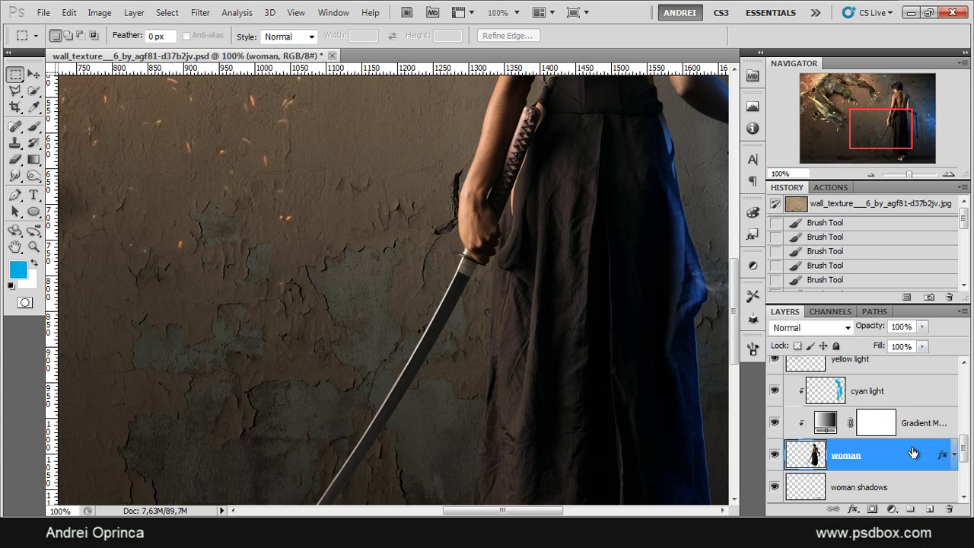
key("ctrl+v")
key("ctrl+alt+g")
key("ctrl+minus")
key("ctrl+minus")
key("ctrl+minus")
key("ctrl+minus")
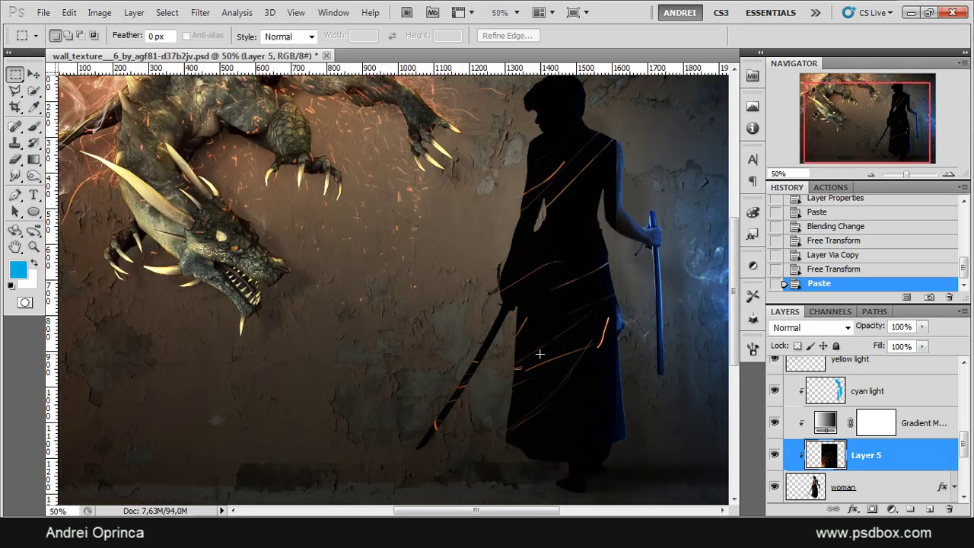
- Scale the pasted sparks to 41.30%, rotate them roughly upside down, and position them over the sword blade below the woman's hand
key("ctrl+t")
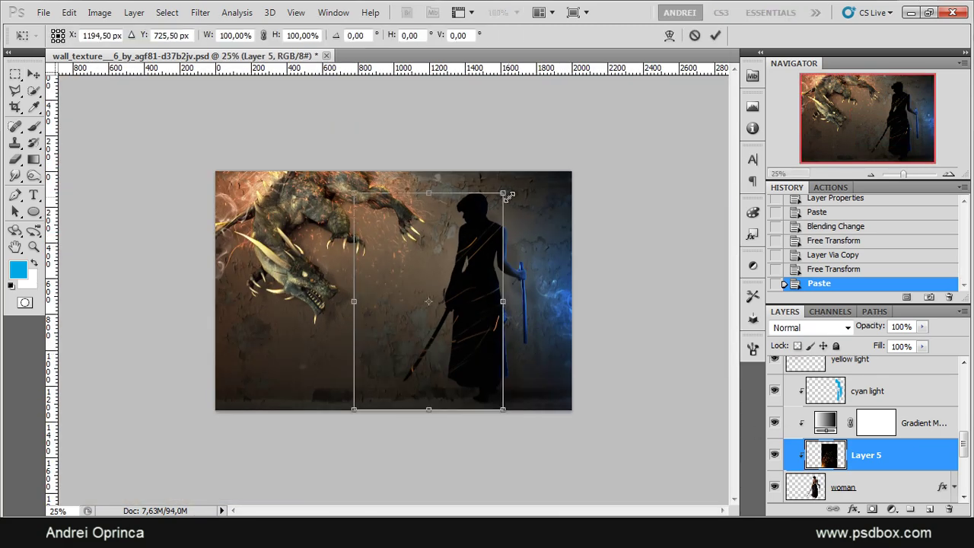
left_click_drag(507, 196, 361, 476)
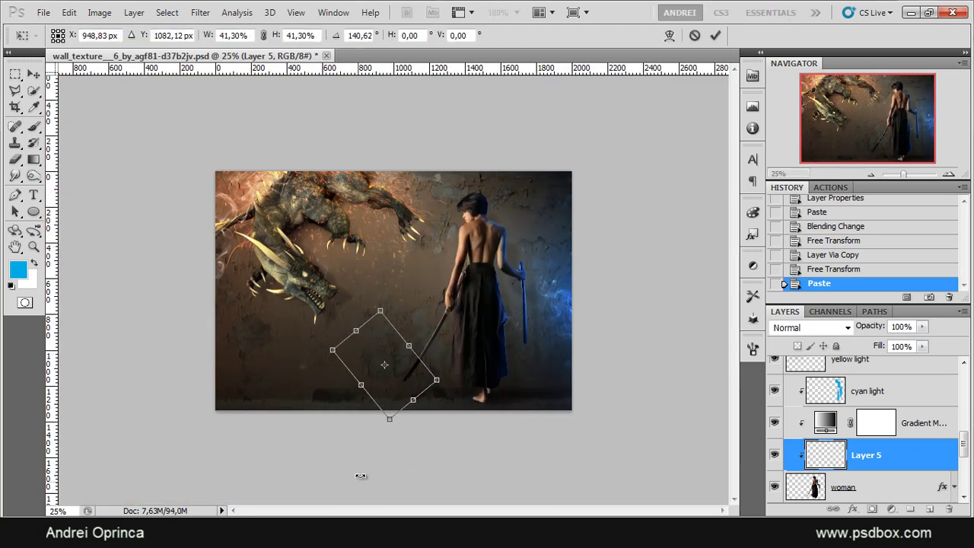
key("ctrl+plus")
key("ctrl+plus")
key("ctrl+plus")
left_click_drag(408, 391, 538, 296)
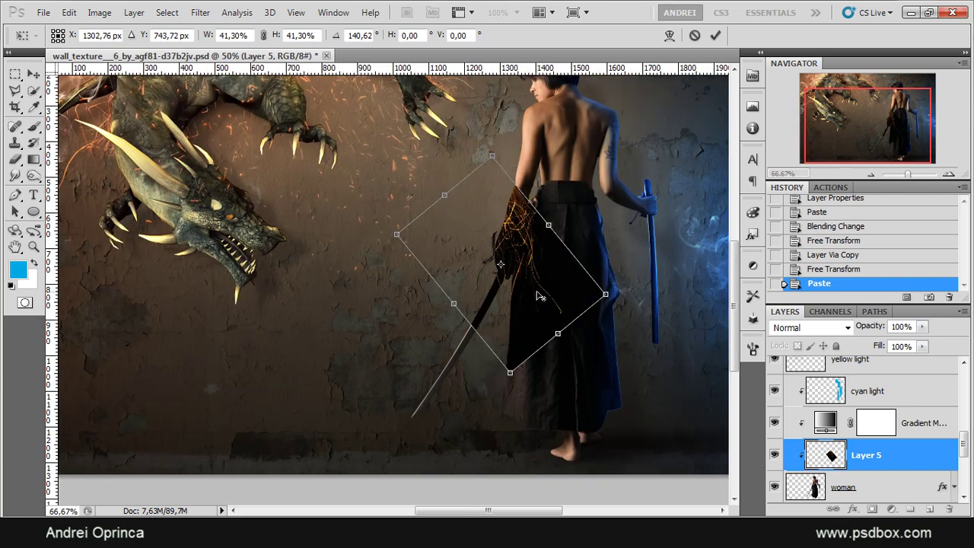
scroll(537, 296, "up", 1)
left_click_drag(504, 176, 481, 344)
left_click_drag(570, 436, 502, 494)
left_click_drag(465, 285, 444, 333)
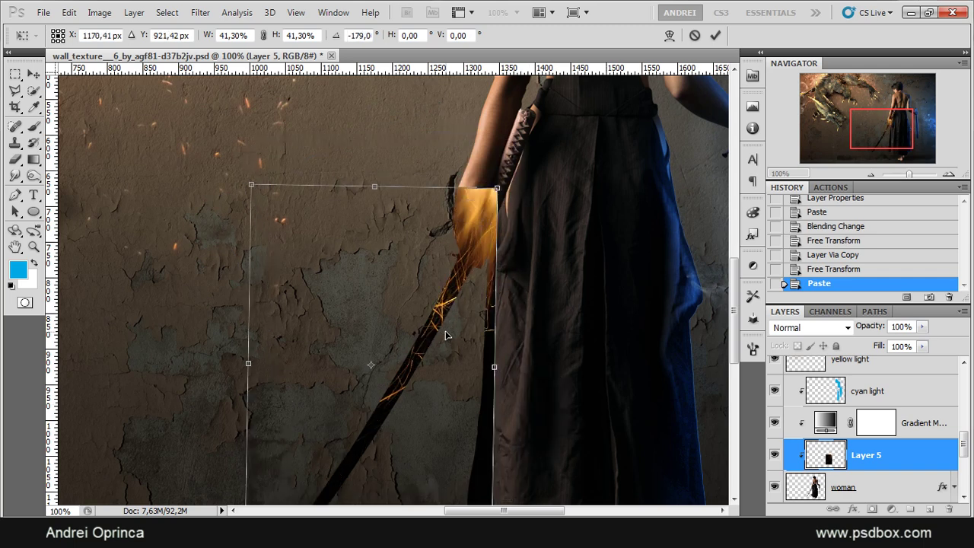
left_click_drag(583, 177, 659, 366)
key("Return")
- Set the sparks layer's blend mode to Screen and shift the sparks toward the woman's hand and skirt
left_click(800, 327)
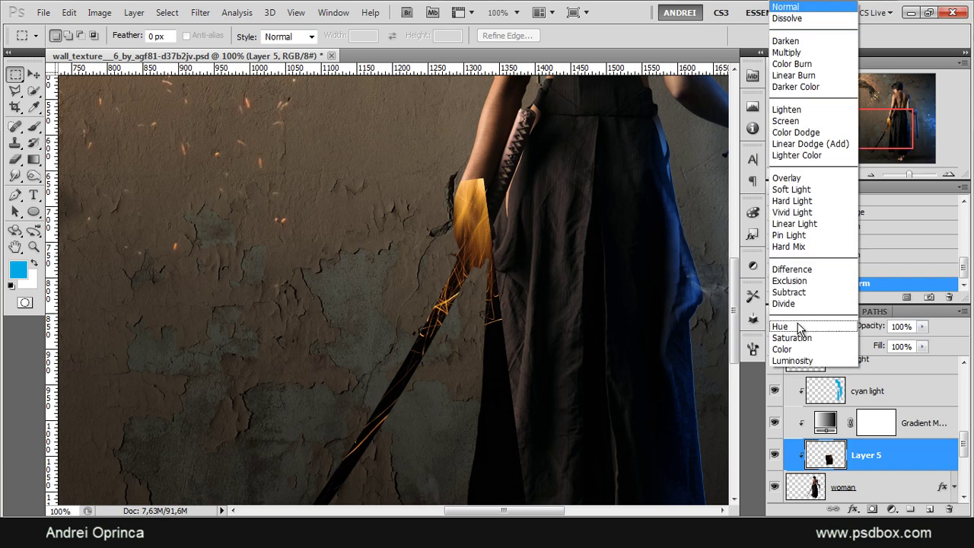
left_click(784, 120)
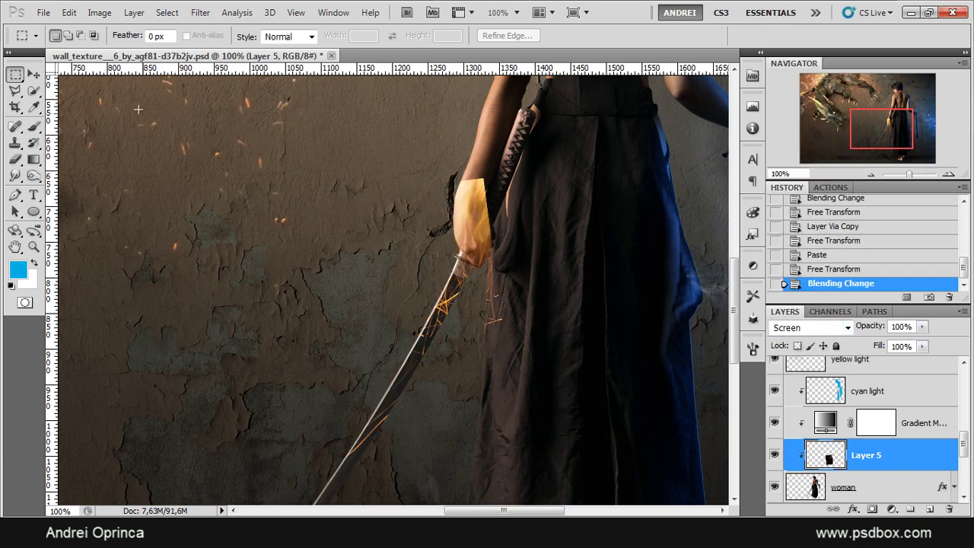
left_click(33, 74)
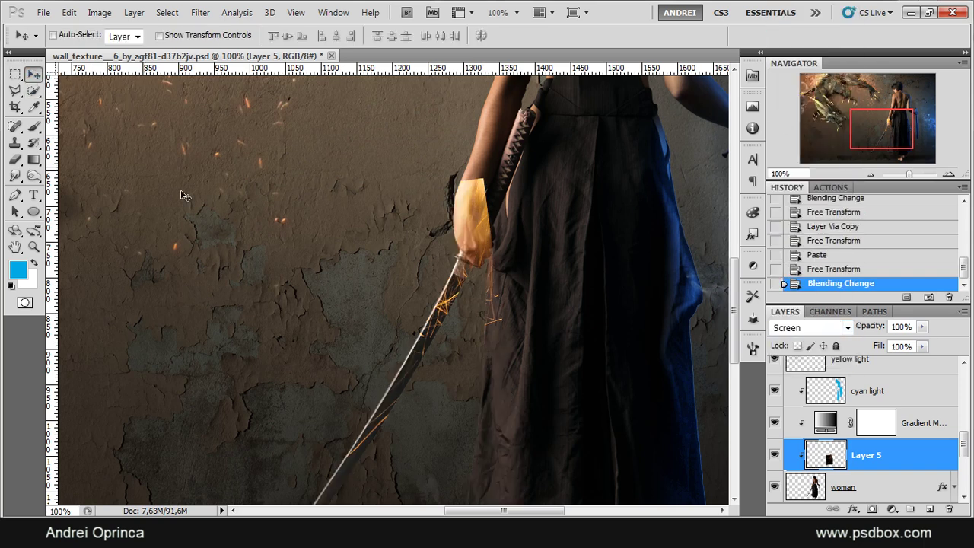
left_click_drag(376, 314, 481, 257)
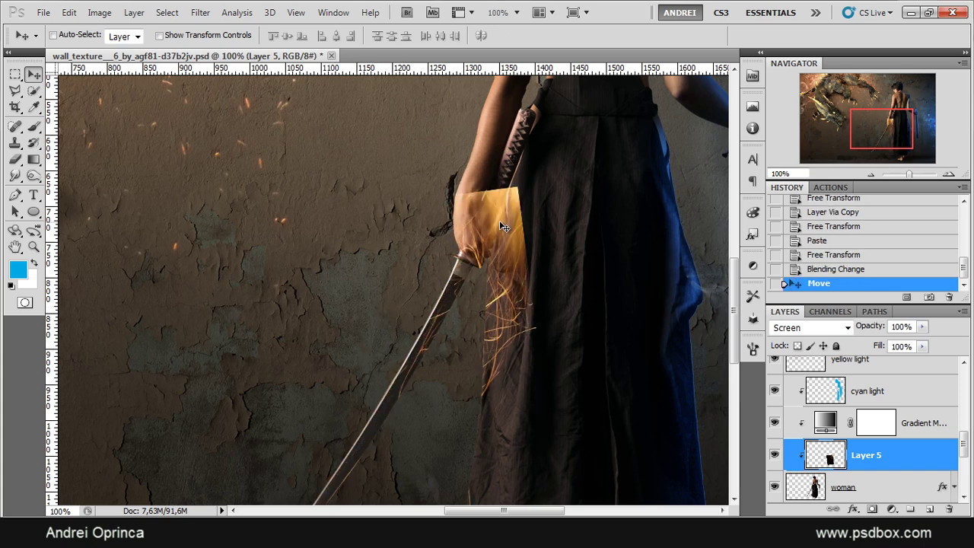
- Scale the sparks layer to about 69%, rotate it about 14.5°, and position it along the upper sword blade
key("ctrl+t")
left_click_drag(567, 190, 451, 283)
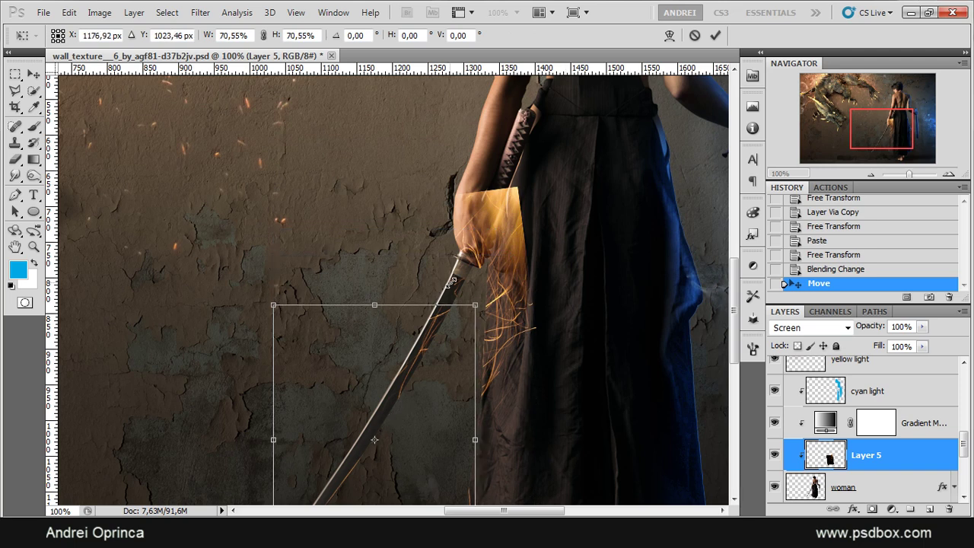
left_click_drag(454, 358, 469, 248)
left_click_drag(557, 231, 565, 281)
left_click_drag(423, 323, 418, 309)
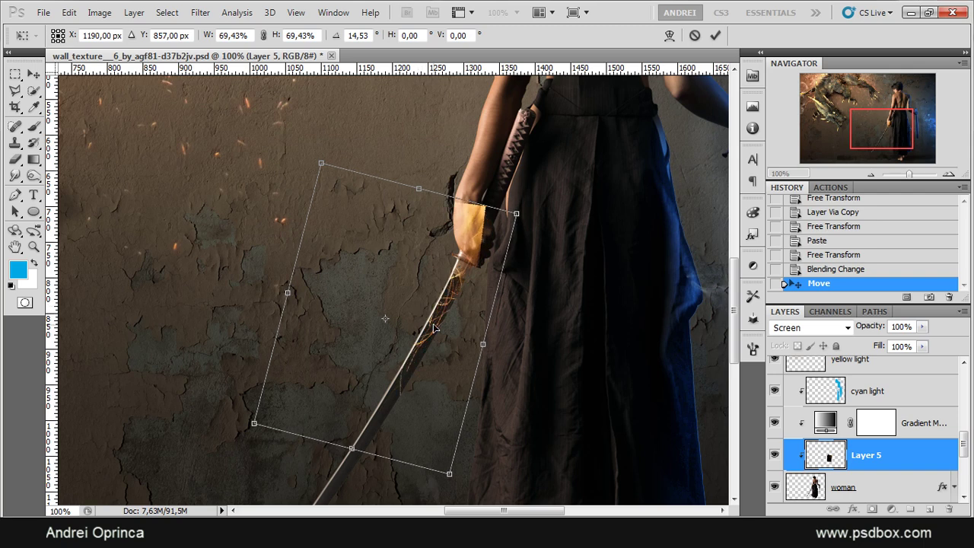
key("Return")
mouse_move(423, 352)
left_mouse_down()
mouse_move(430, 367)
mouse_move(429, 357)
left_mouse_up()
- Add a layer mask to the sparks and paint out the glow on the woman's hand, using a 28 px brush at 25% hardness
left_click(873, 509)
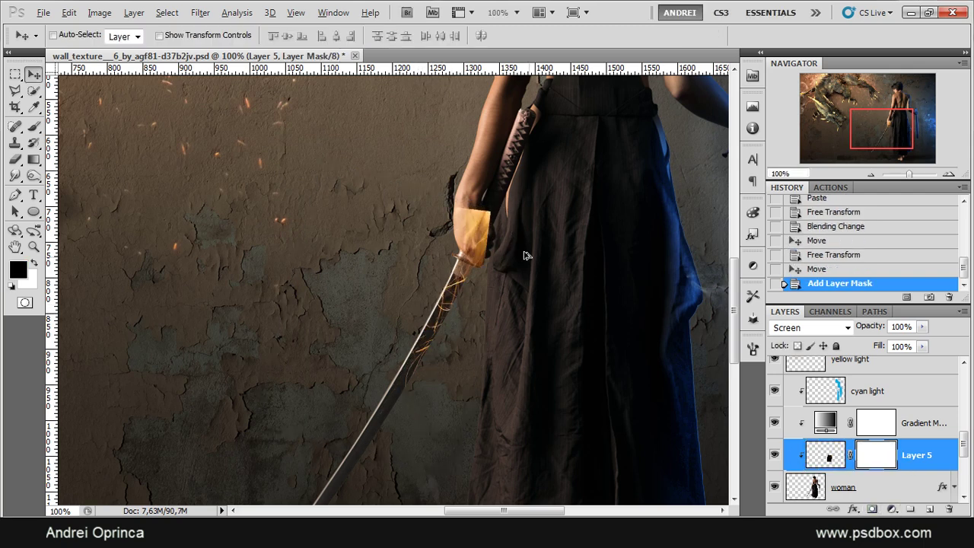
scroll(518, 246, "up", 1)
key("b")
right_click(492, 238)
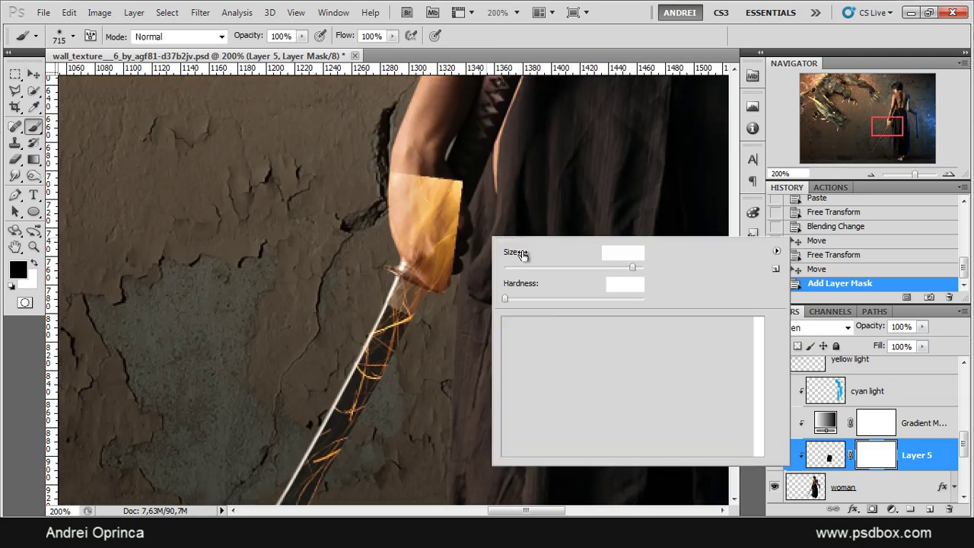
mouse_move(414, 183)
left_mouse_down()
mouse_move(479, 274)
mouse_move(457, 261)
left_mouse_up()
right_click(479, 179)
left_click(511, 206)
left_click(529, 239)
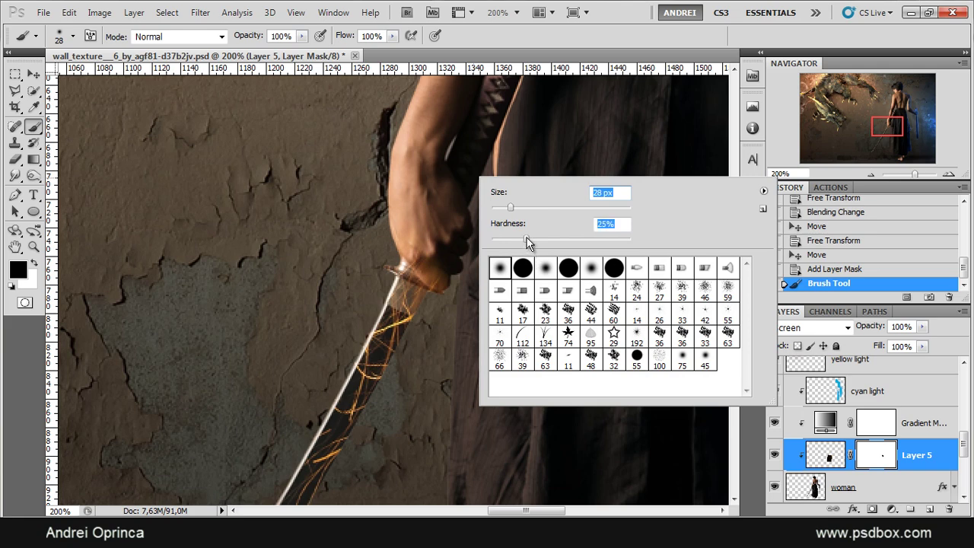
mouse_move(439, 222)
left_mouse_down()
mouse_move(450, 263)
mouse_move(439, 274)
mouse_move(377, 225)
left_mouse_up()
scroll(458, 231, "down", 2)
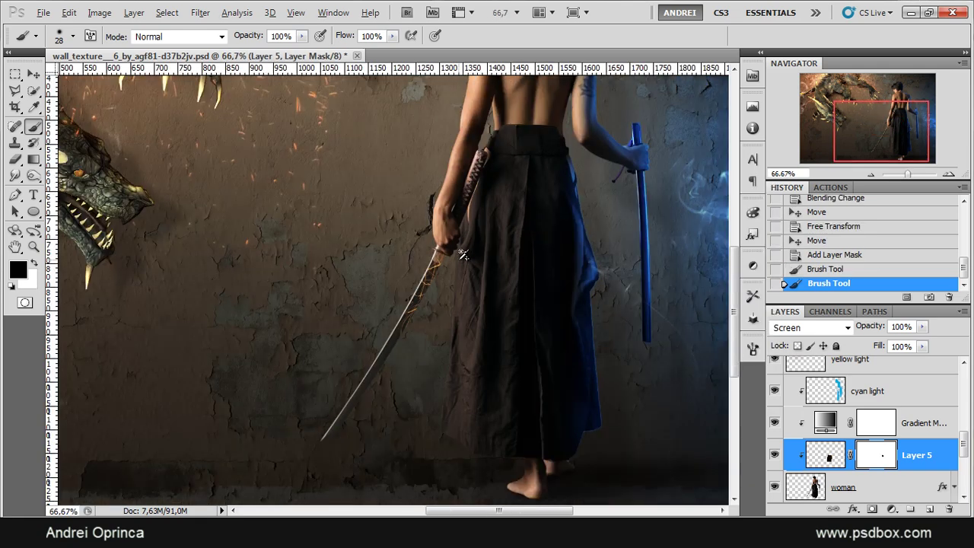
- Rotate the masked sparks layer slightly to adjust how the sparks run along the sword blade
scroll(463, 254, "up", 1)
key("ctrl+t")
left_click_drag(522, 352, 516, 381)
key("Return")
scroll(462, 292, "down", 1)
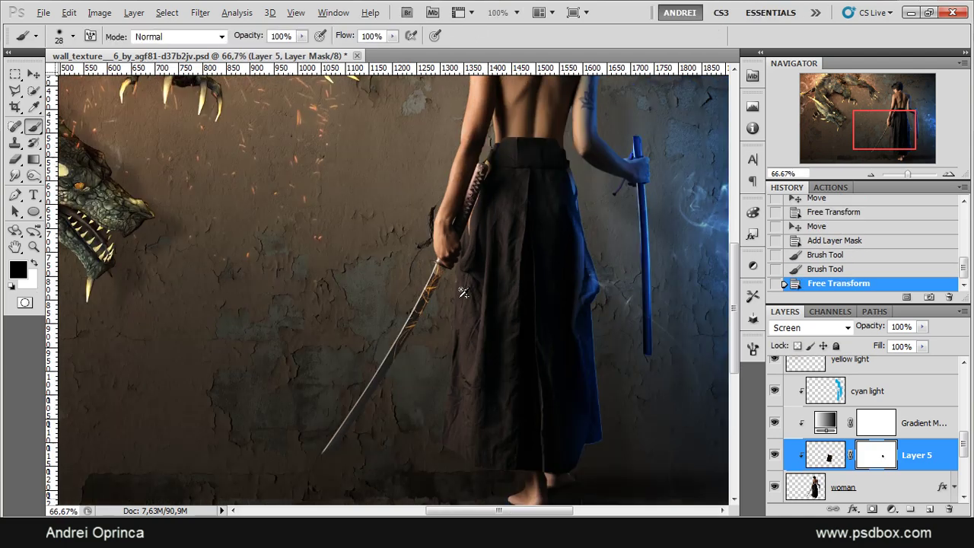
- Open the 221130_4202 fire image, copy a rectangular selection of the flames and sparks, and close the image
key("ctrl+o")
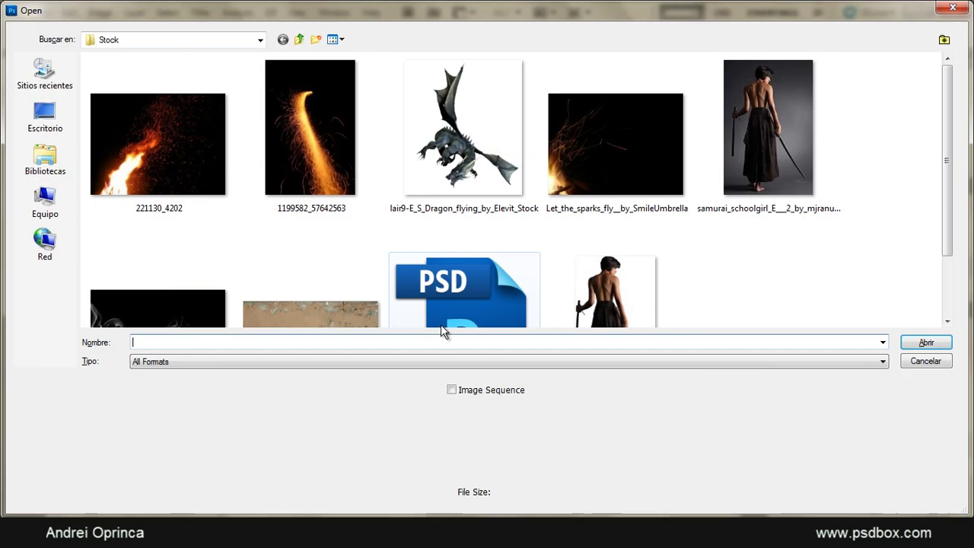
left_click(215, 163)
left_click(924, 343)
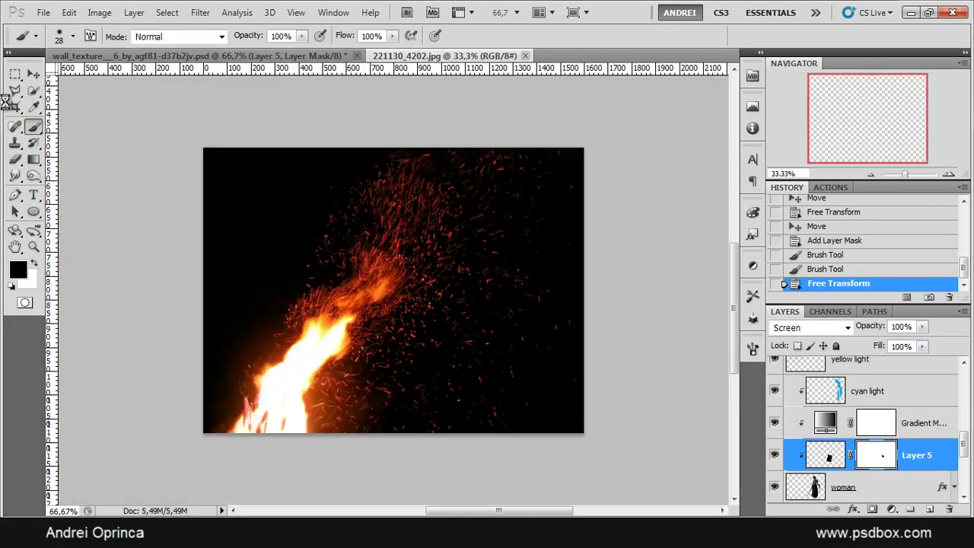
key("m")
left_click_drag(314, 150, 418, 357)
key("ctrl+w")
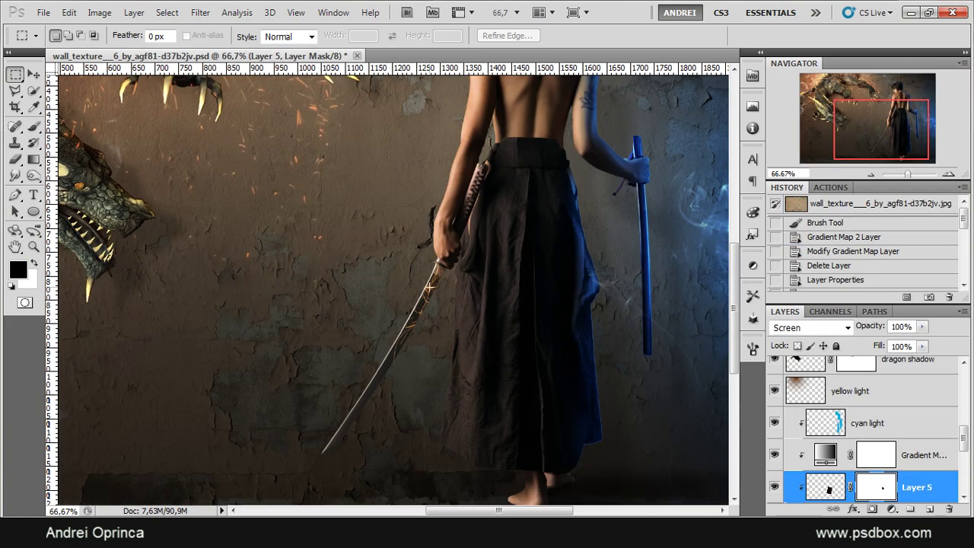
- Paste the fire above the woman layer, then scale it down and rotate it over the sword blade
scroll(874, 438, "down", 2)
left_click(922, 457)
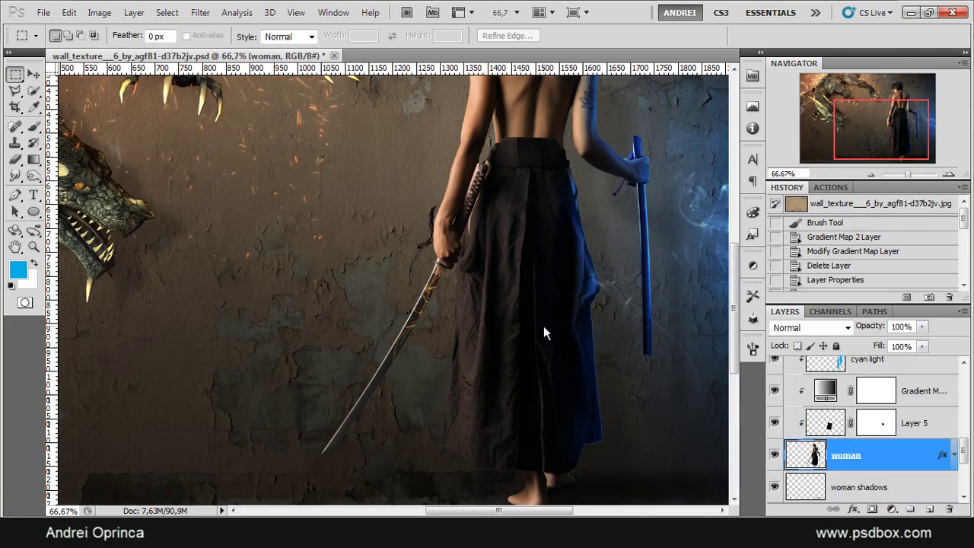
key("ctrl+v")
key("ctrl+t")
key("ctrl+minus")
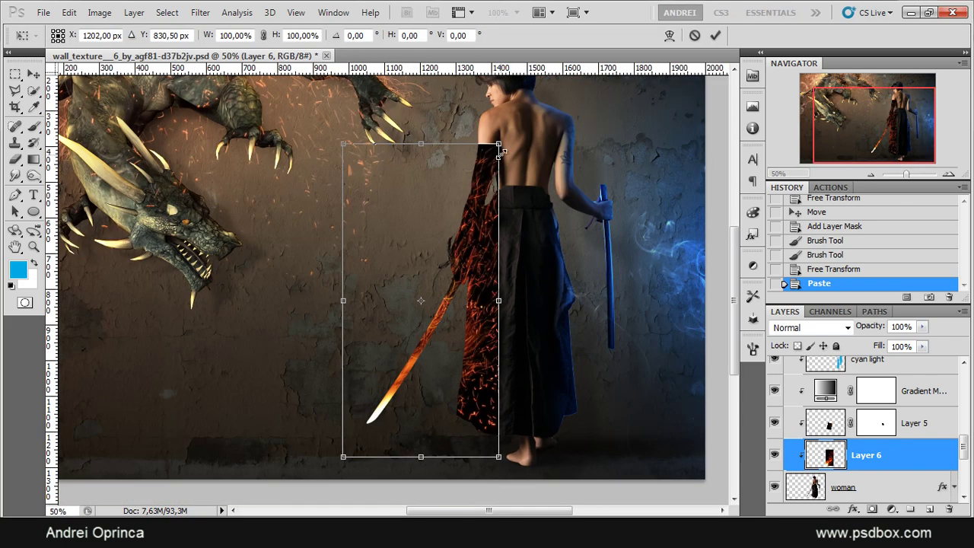
left_click_drag(503, 151, 301, 438)
key("Return")
- Set the fire layer's blend mode to Screen and move it up the blade toward the sword guard
left_click(811, 327)
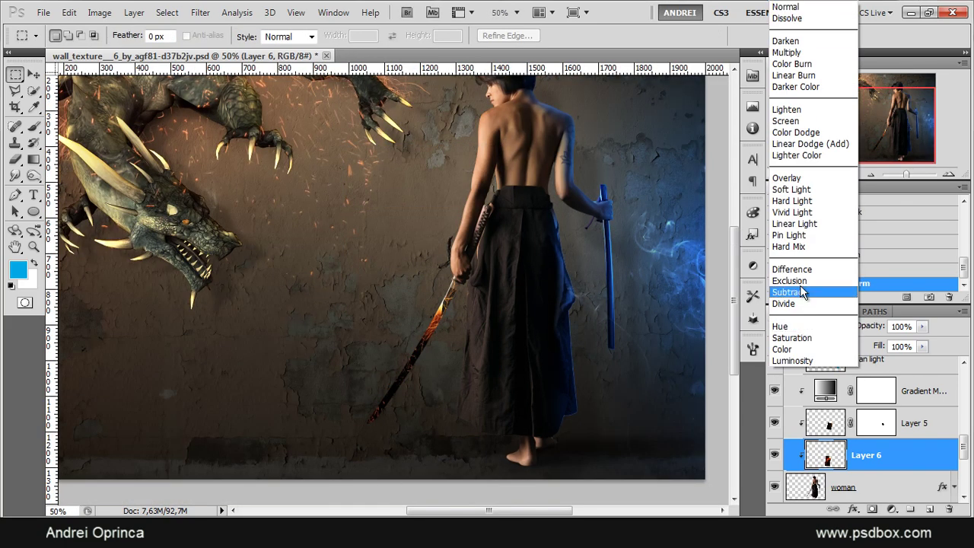
left_click(787, 121)
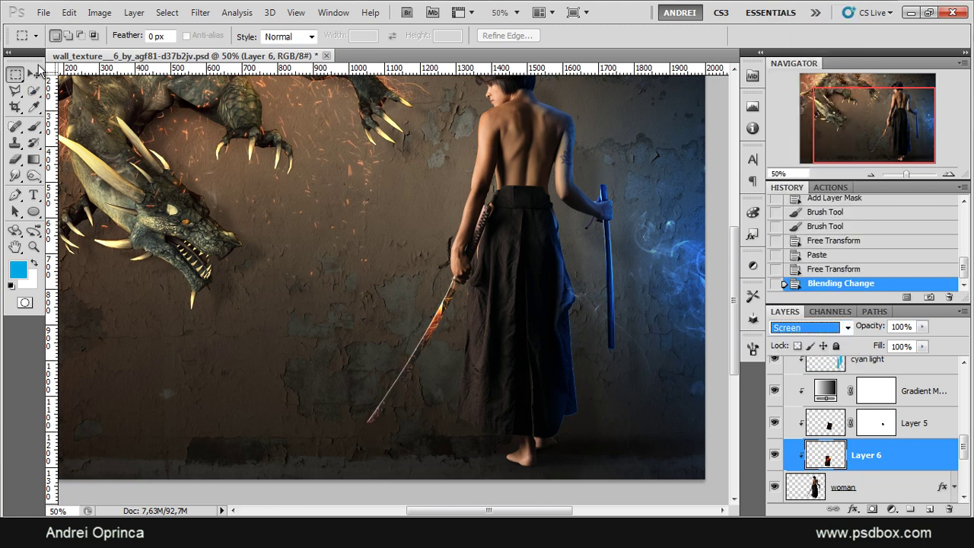
left_click(33, 74)
left_click_drag(359, 283, 376, 271)
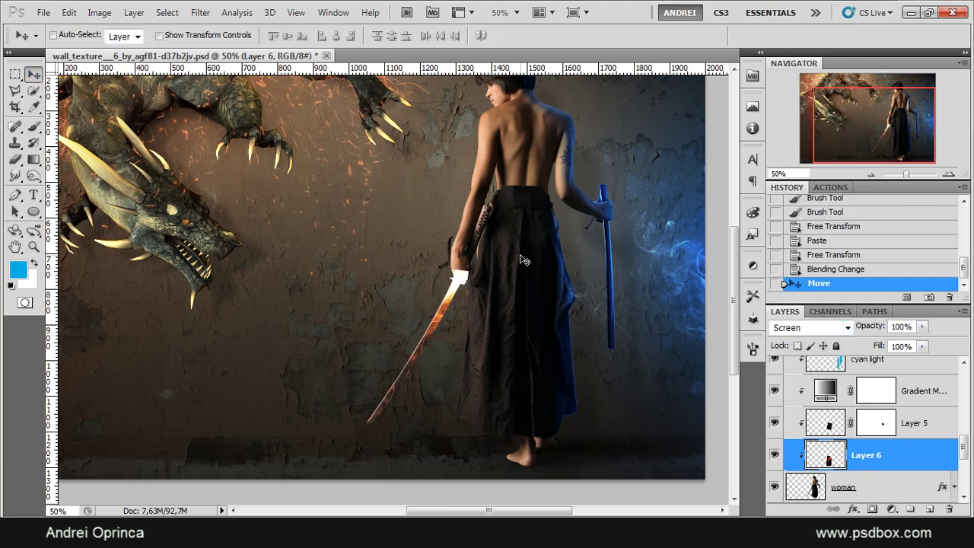
- Scale the fire layer to 74.98% and position it over the woman's hand and the upper sword blade
key("ctrl+t")
left_click_drag(471, 261, 441, 311)
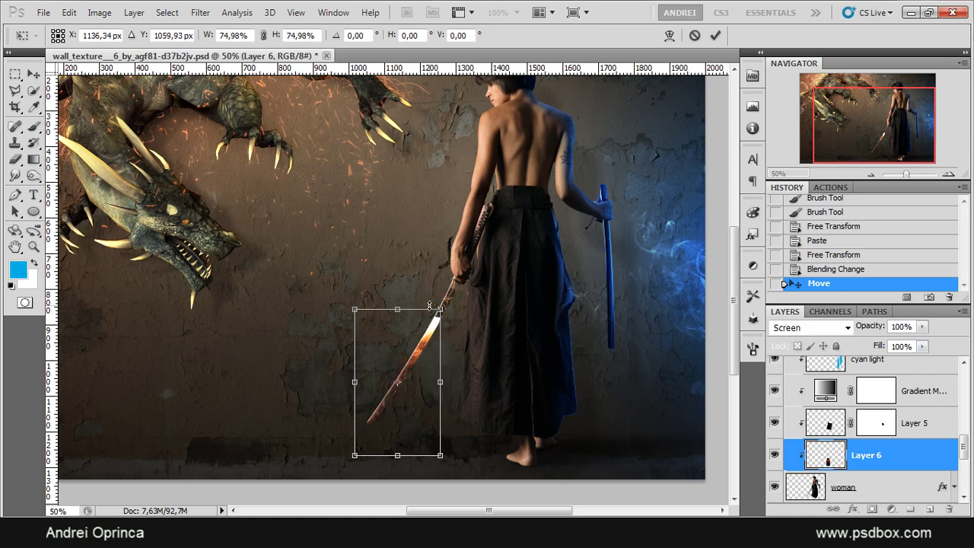
left_click_drag(412, 354, 455, 278)
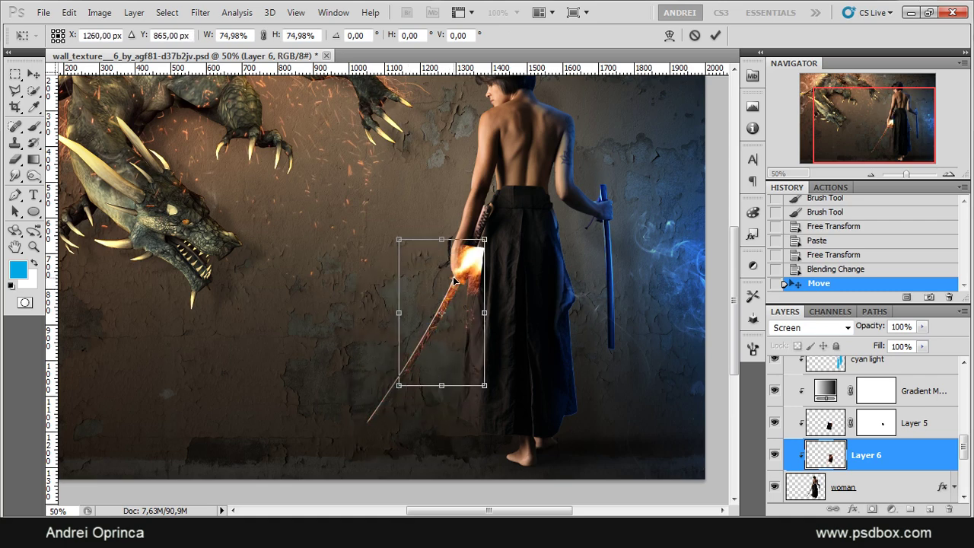
key("Return")
scroll(550, 315, "up", 1)
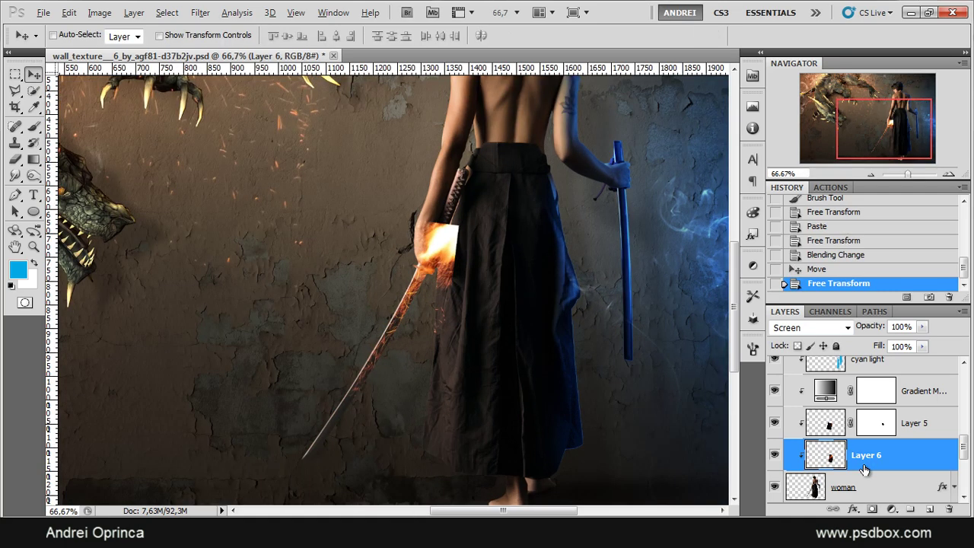
- Add a layer mask to the fire layer and paint out the flames covering the hand and skirt with black
left_click(872, 509)
key("d")
key("b")
scroll(448, 255, "up", 2)
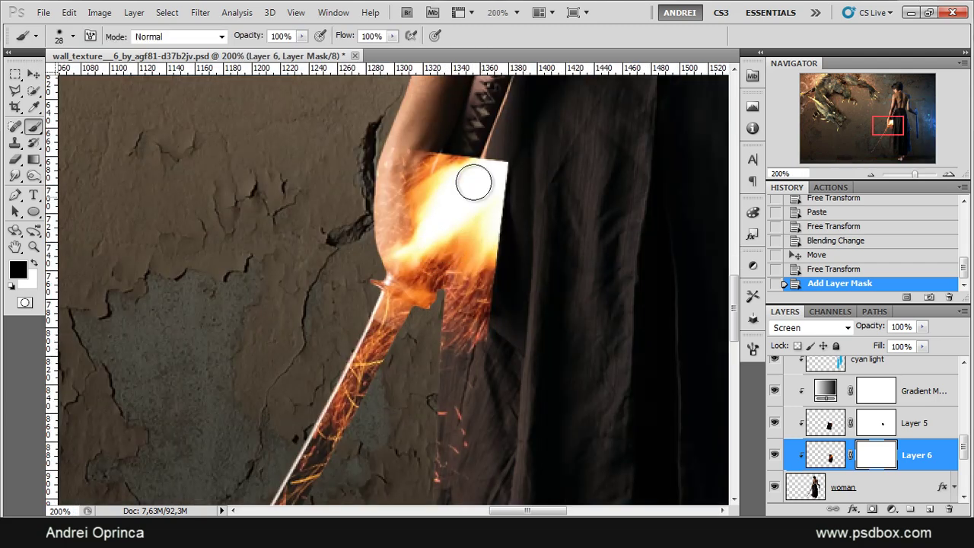
mouse_move(475, 180)
left_mouse_down()
mouse_move(399, 158)
mouse_move(483, 268)
mouse_move(448, 483)
mouse_move(470, 359)
mouse_move(449, 356)
mouse_move(531, 167)
mouse_move(474, 223)
mouse_move(419, 210)
mouse_move(432, 244)
mouse_move(390, 219)
mouse_move(388, 182)
mouse_move(416, 286)
mouse_move(455, 293)
mouse_move(416, 279)
mouse_move(441, 285)
mouse_move(466, 271)
mouse_move(419, 251)
mouse_move(456, 252)
left_mouse_up()
left_click(426, 243)
- Paint out the remaining glow on the woman's hand in the Layer 5 mask
left_click(879, 421)
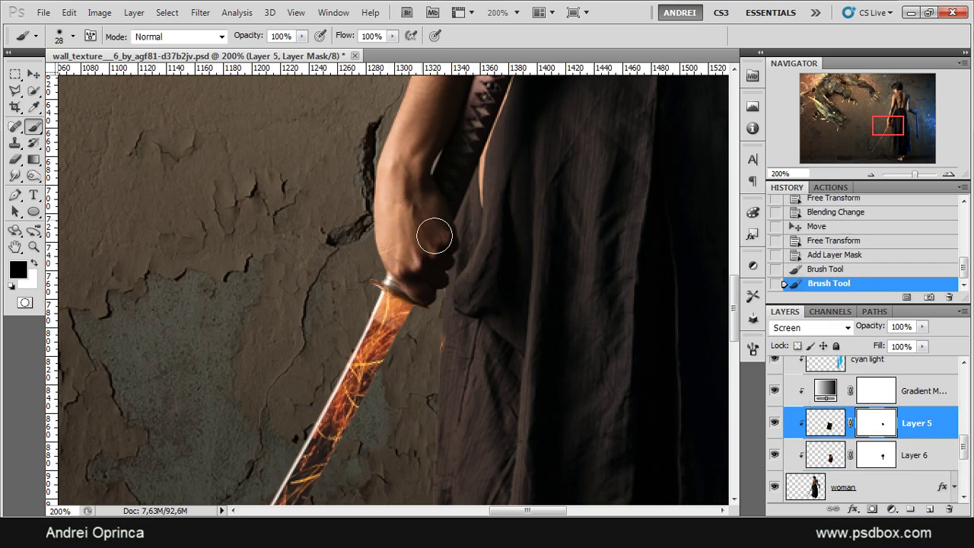
left_click(408, 235)
left_click(411, 240)
left_click(426, 258)
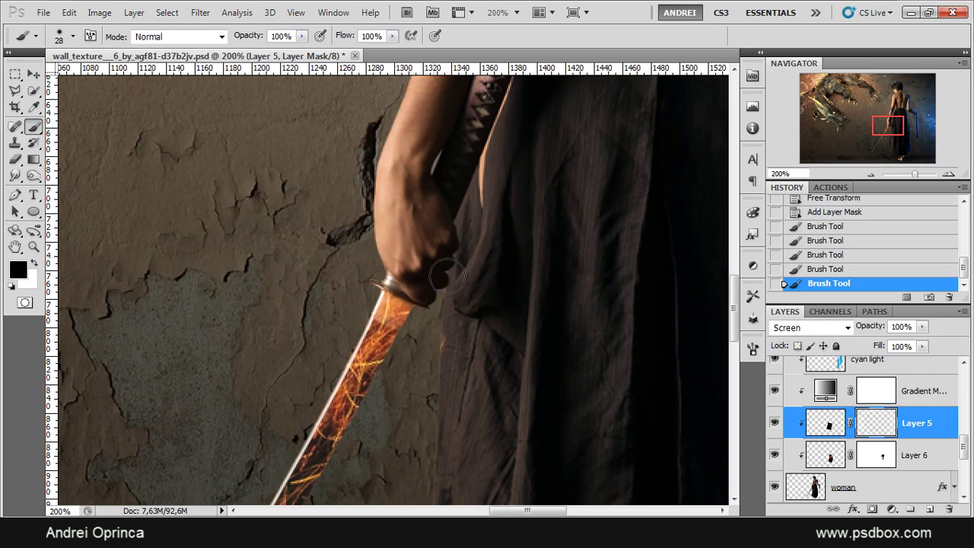
- Paint out the remaining flame glow beside the hand and on the skirt in the Layer 5 mask
left_click(475, 289)
left_click_drag(444, 383, 444, 345)
key("ctrl+minus")
key("ctrl+minus")
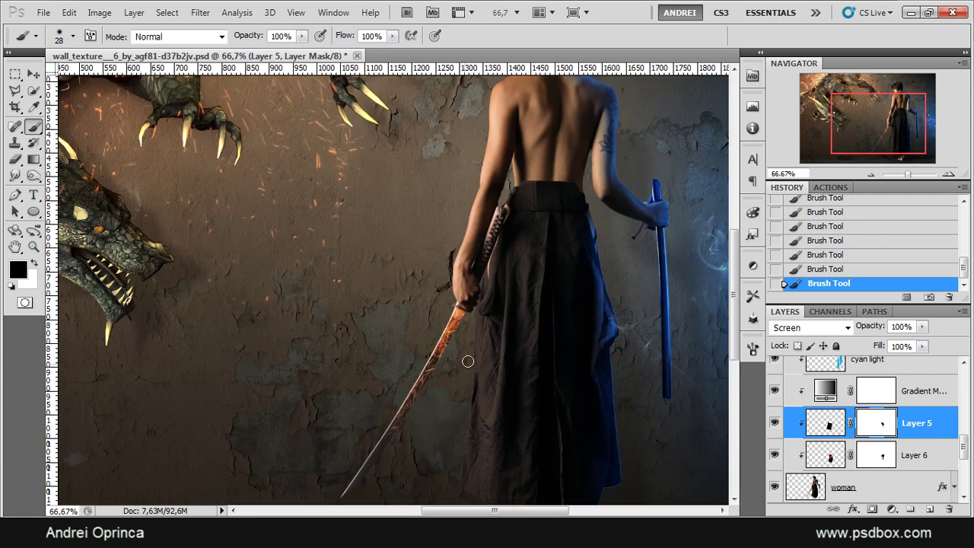
key("ctrl+minus")
key("ctrl+minus")
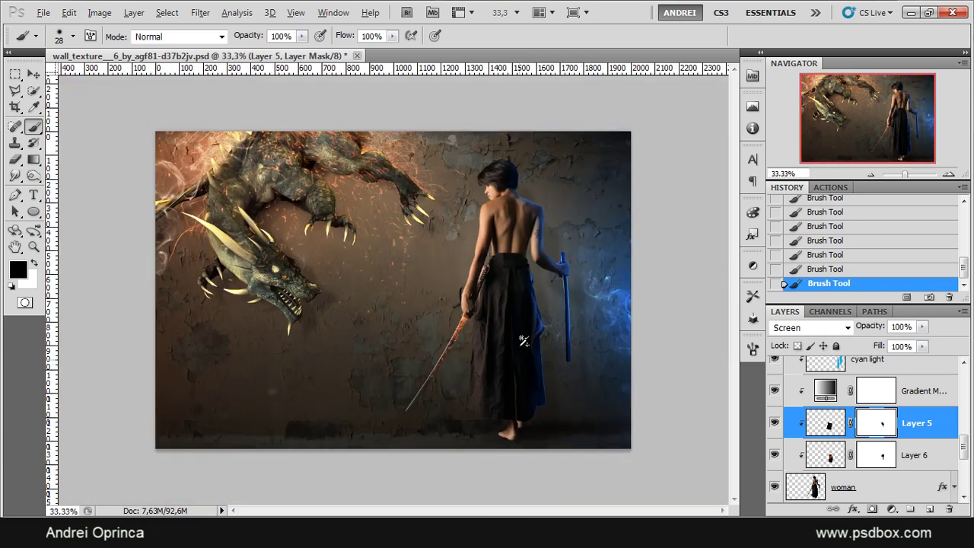
- Add a Gradient Map adjustment layer above the colored lights layer using the Blue, Red, Yellow preset
scroll(862, 387, "down", 5)
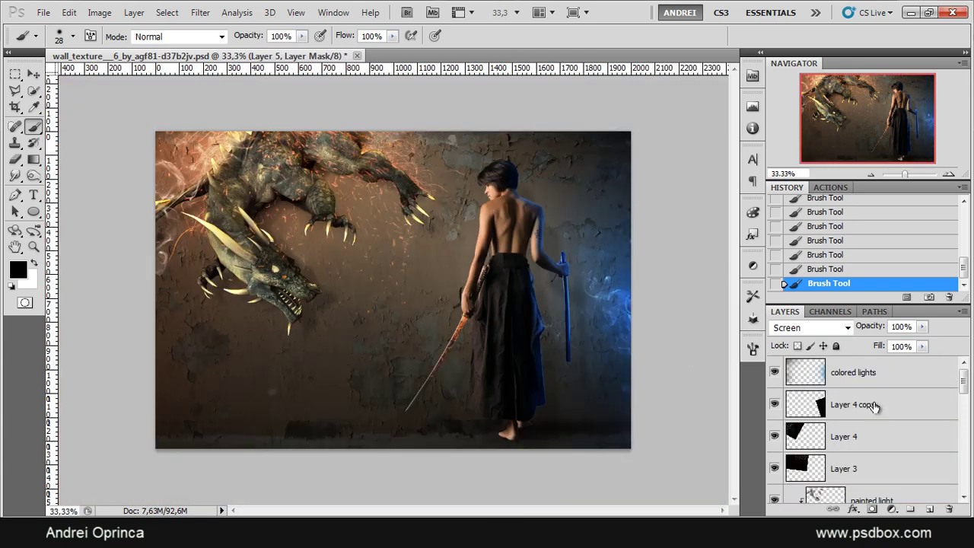
left_click(871, 380)
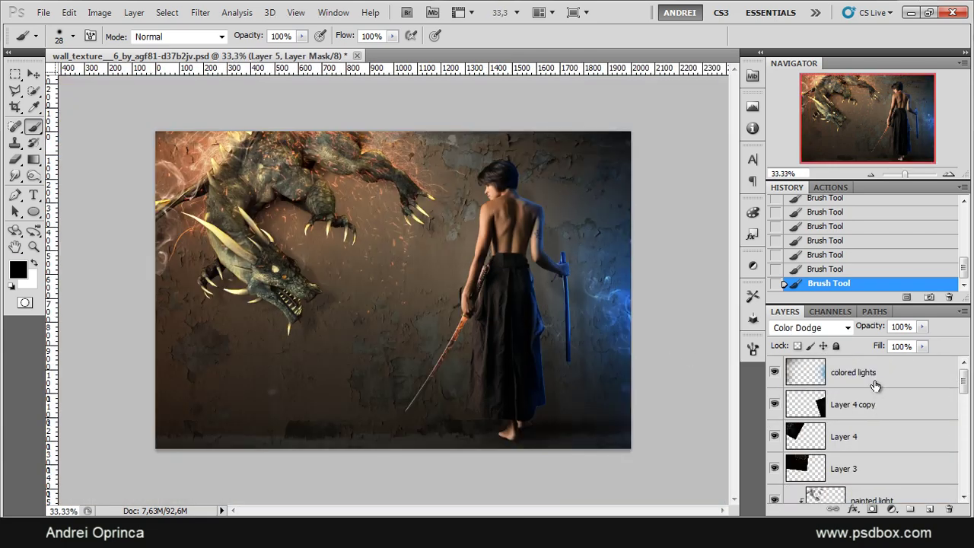
left_click(892, 509)
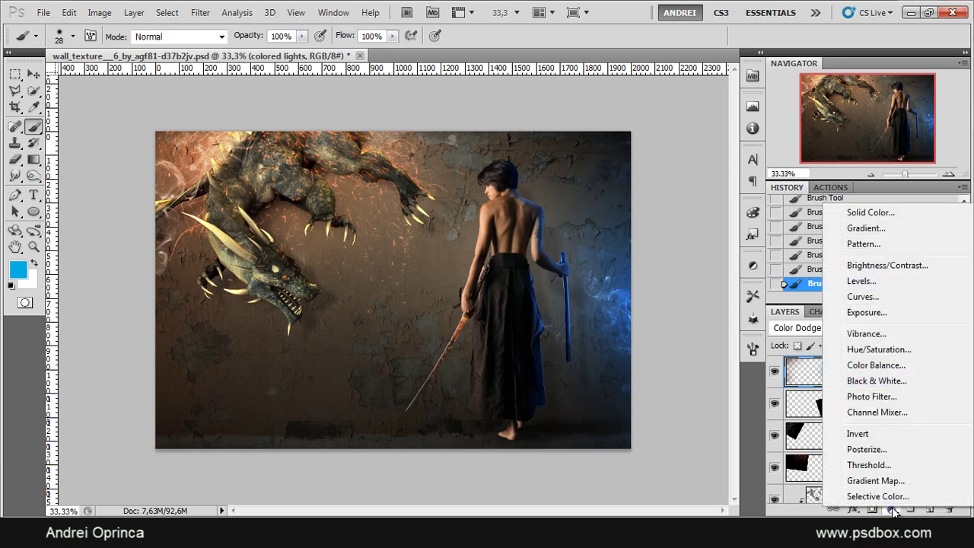
left_click(875, 482)
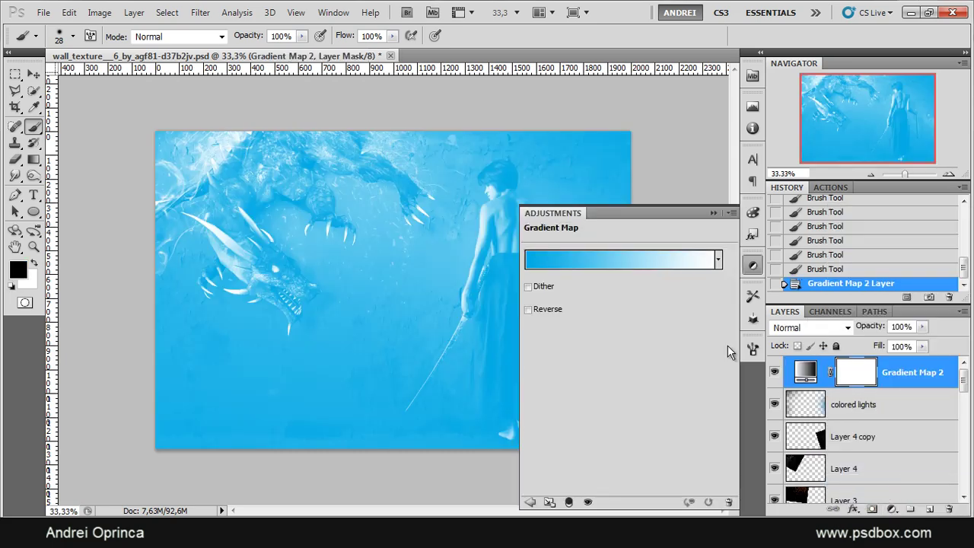
left_click(634, 267)
left_click(404, 199)
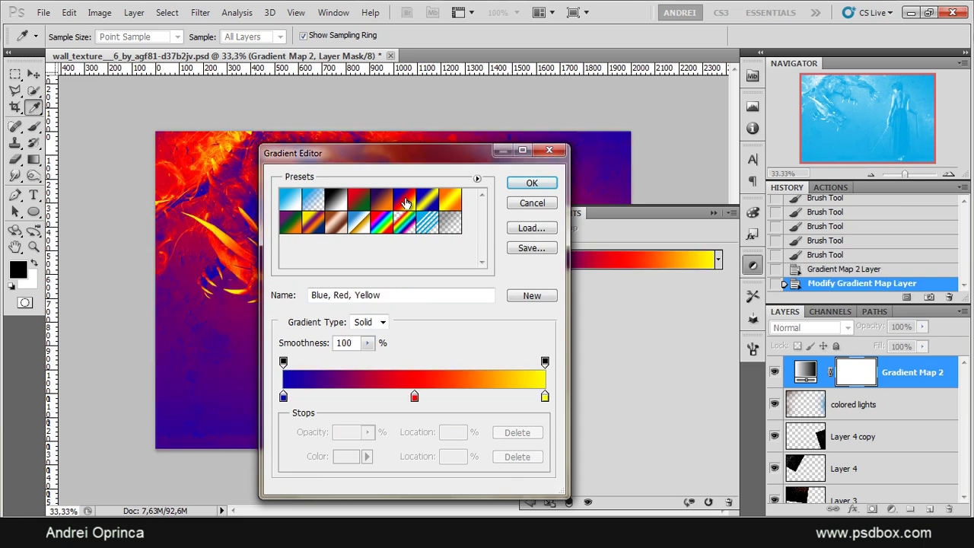
left_click(532, 185)
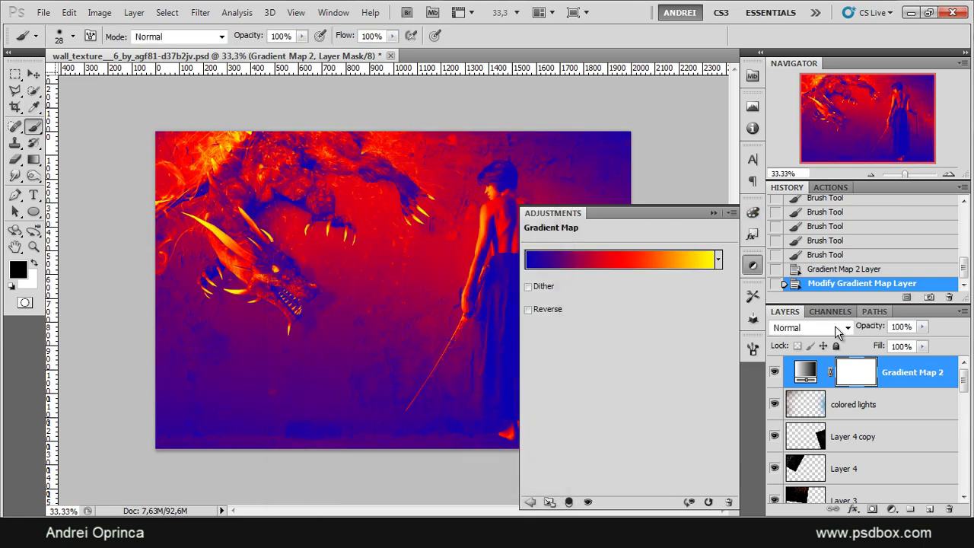
- Set the Gradient Map 2 layer's blend mode to Soft Light and its opacity to 20%
left_click(820, 329)
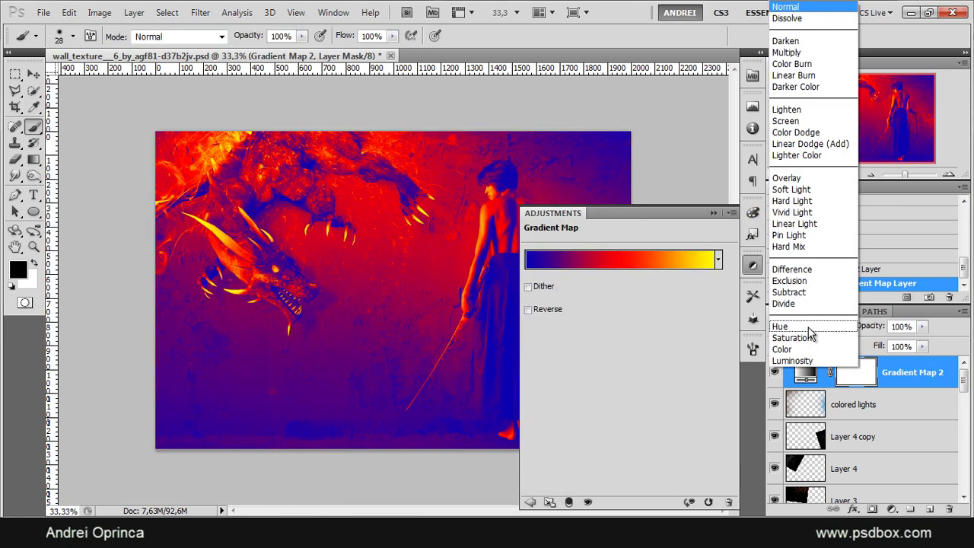
left_click(799, 188)
left_click(711, 213)
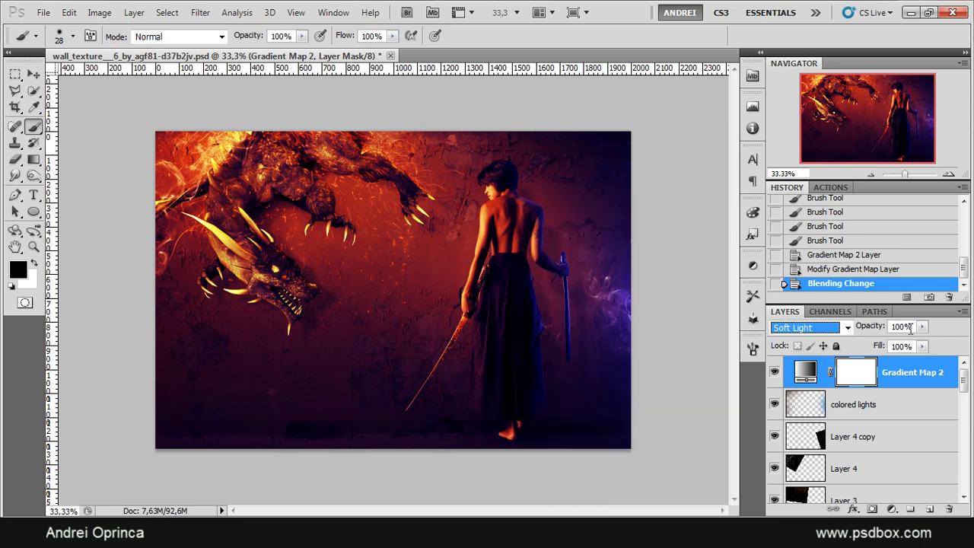
left_click(902, 327)
type("20")
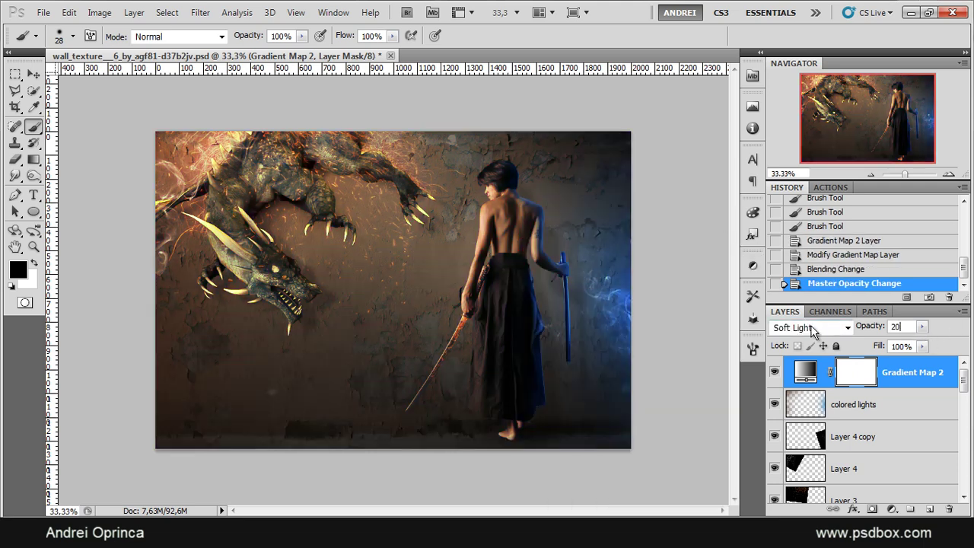
- Compare the image with and without the Gradient Map 2 layer and set its opacity to 15%
left_click(775, 373)
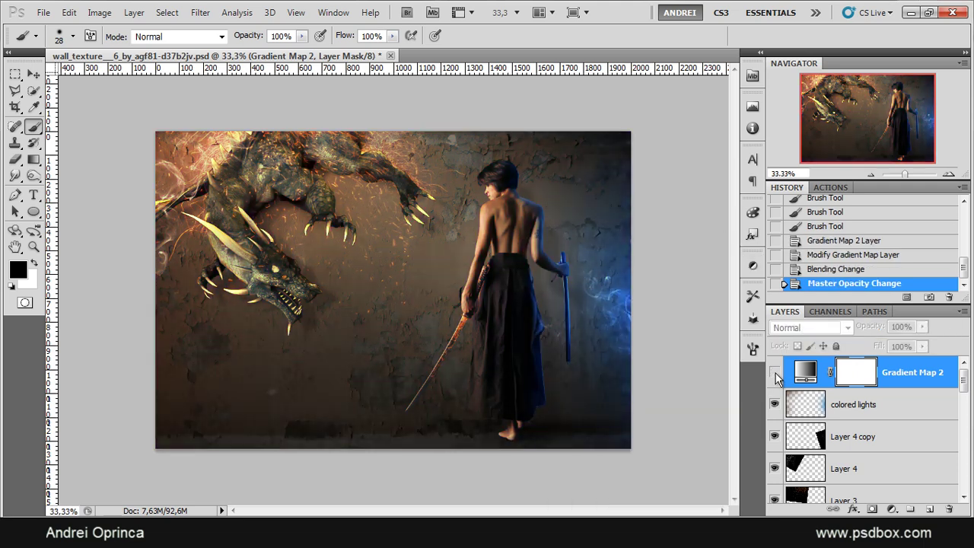
left_click(775, 373)
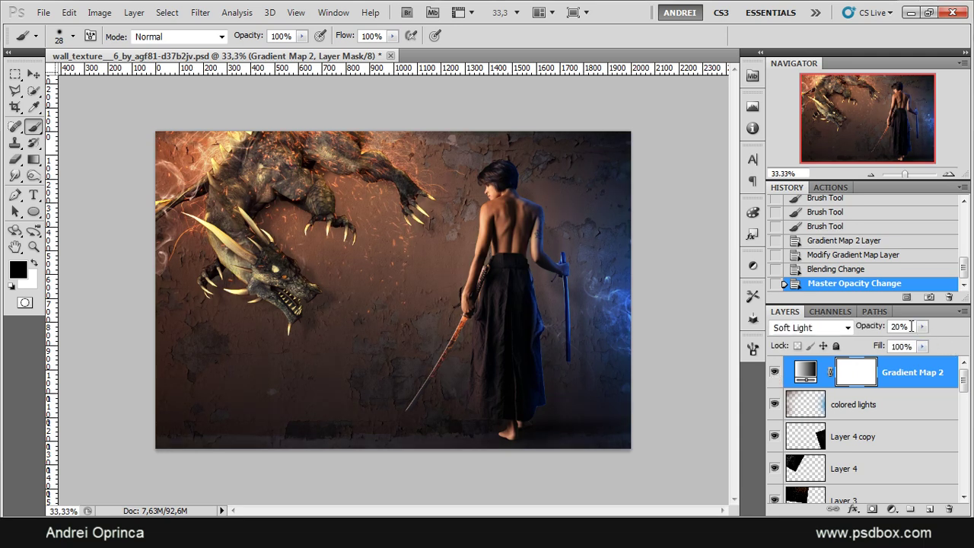
left_click(855, 326)
type("15")
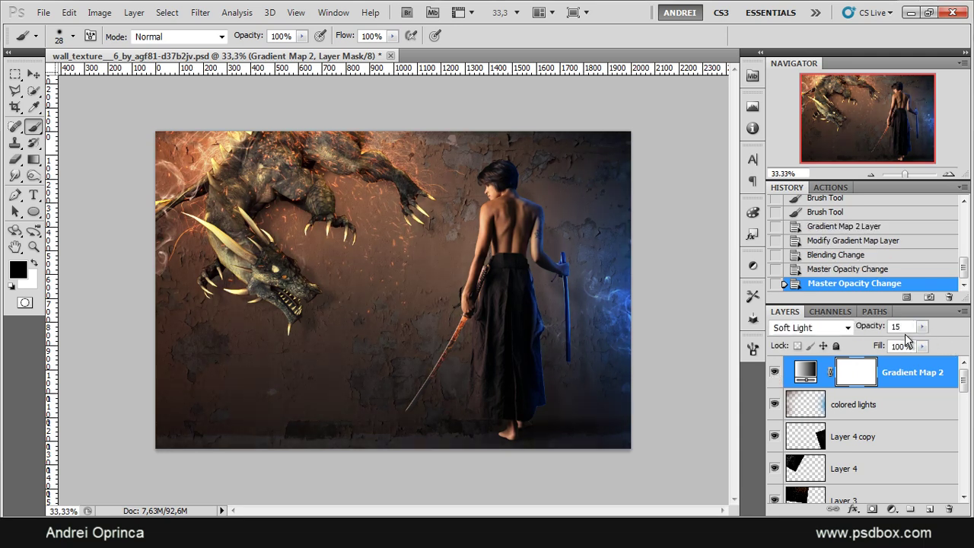
left_click(930, 376)
- Try a Hue/Saturation adjustment layer with Saturation at +12 above the gradient map, and delete it
left_click(891, 510)
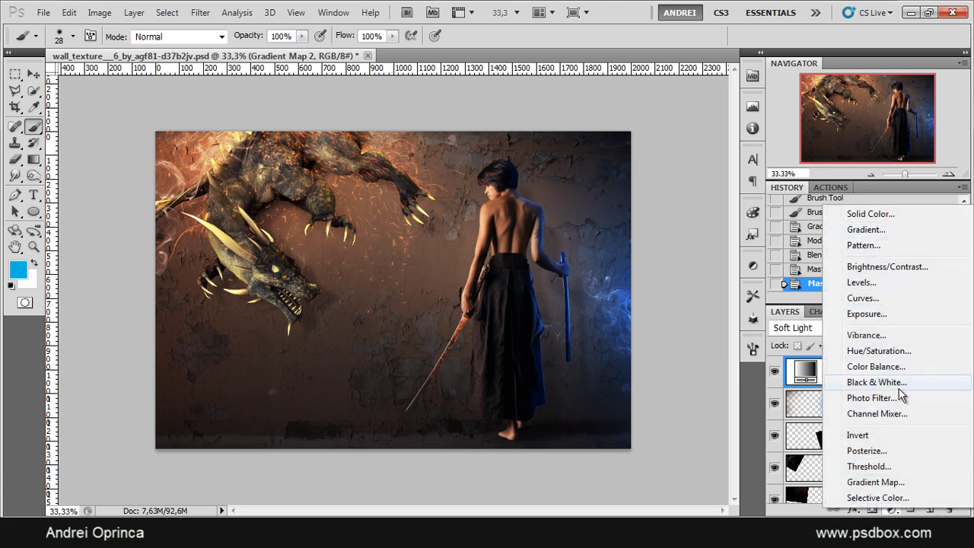
left_click(882, 352)
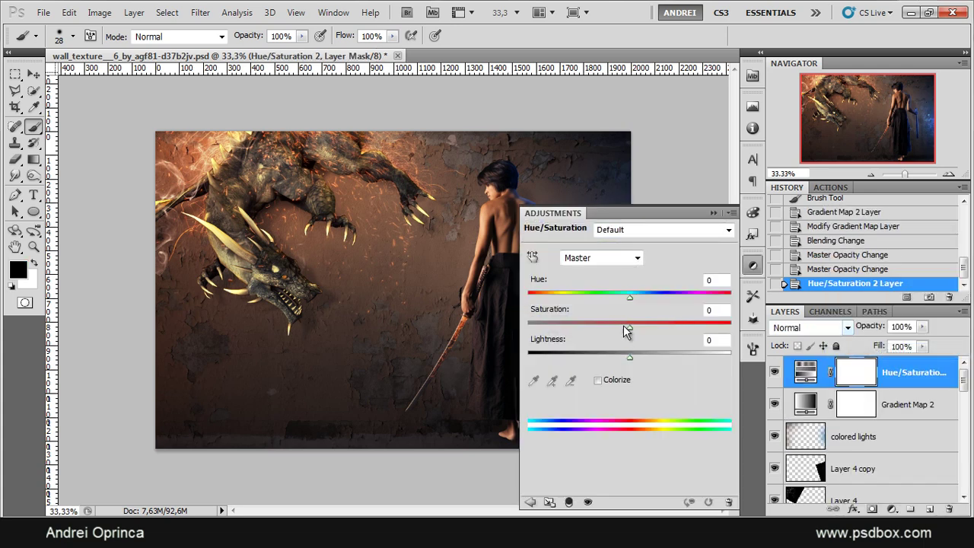
left_click_drag(642, 333, 642, 333)
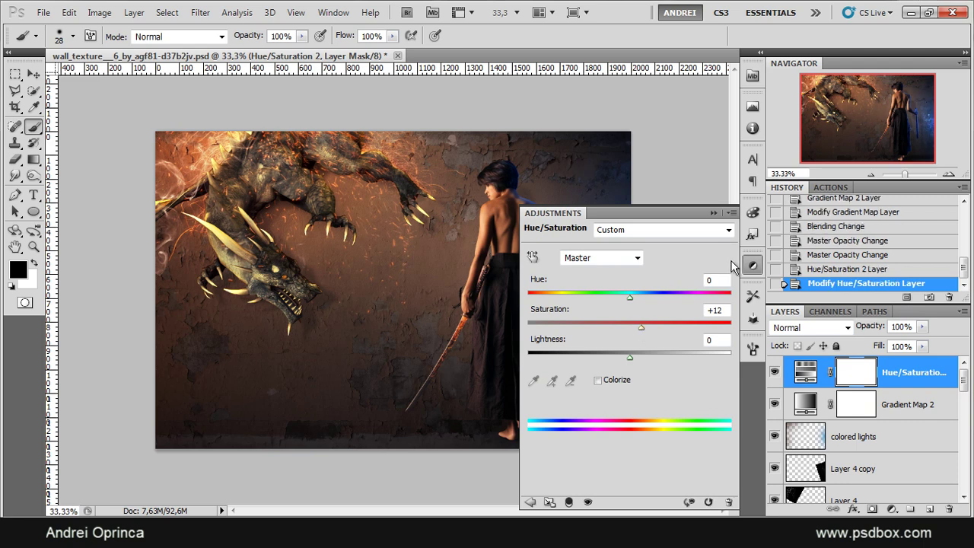
left_click_drag(951, 381, 949, 508)
left_click(714, 212)
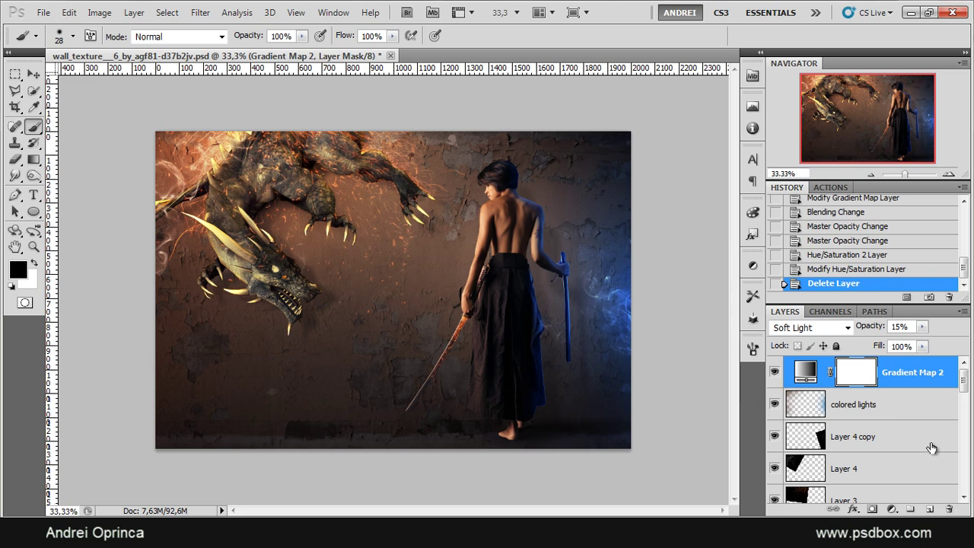
- Add a Levels adjustment layer above the gradient map with black input 7, midtone 1.31 and white input 242
left_click(891, 510)
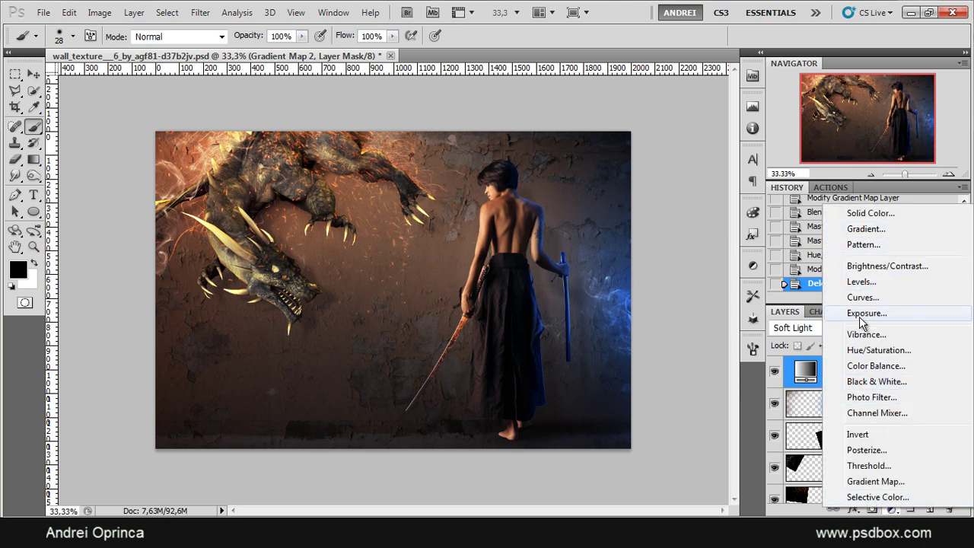
left_click(860, 282)
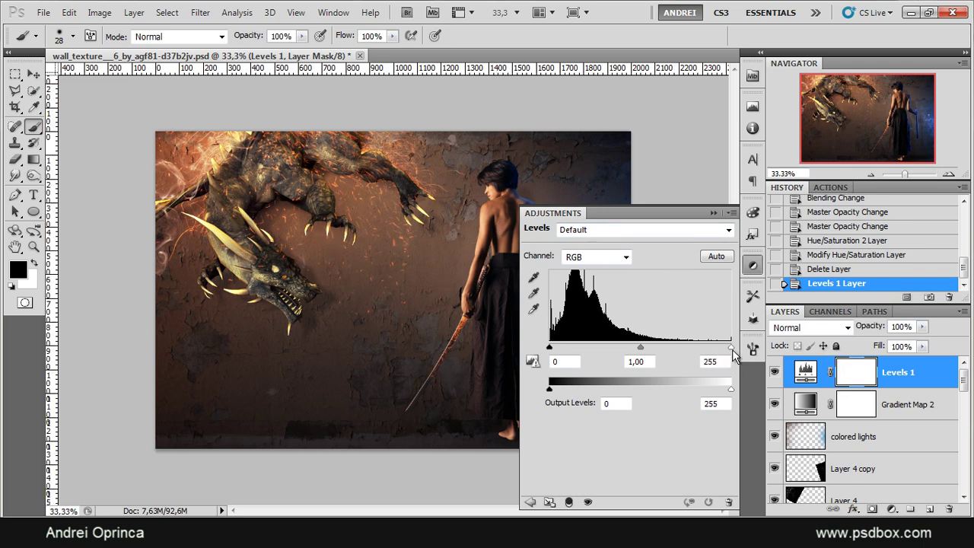
left_click_drag(731, 347, 722, 347)
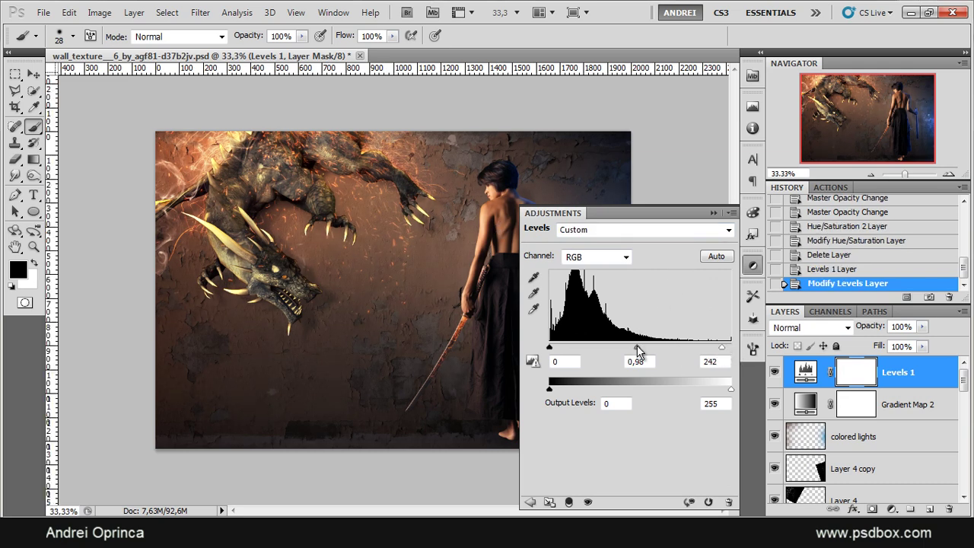
left_click_drag(636, 347, 619, 347)
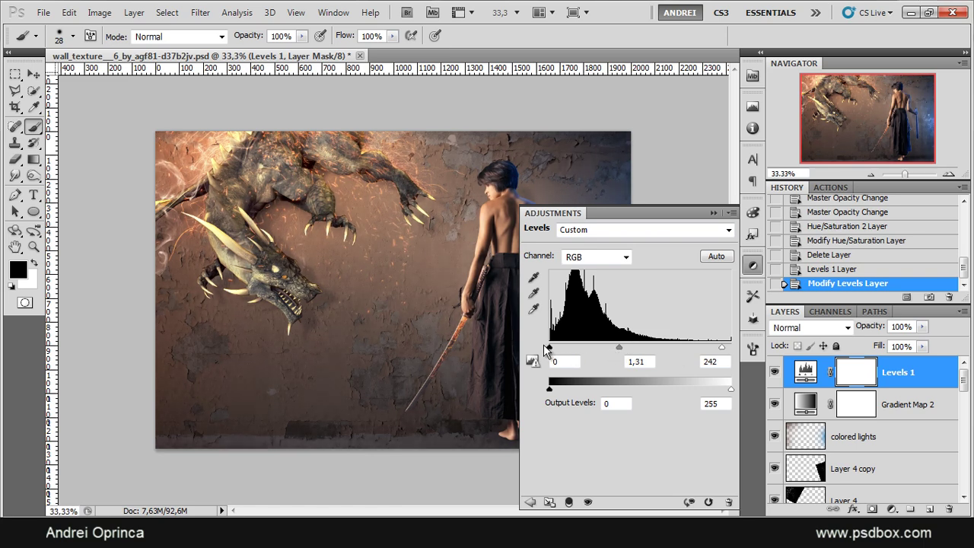
left_click_drag(549, 347, 555, 347)
- Set the Levels midtone to 1.21 and white input to 240, and compare the image with and without the adjustment
left_click(637, 361)
key("Down")
key("Down")
key("Down")
key("Down")
key("Down")
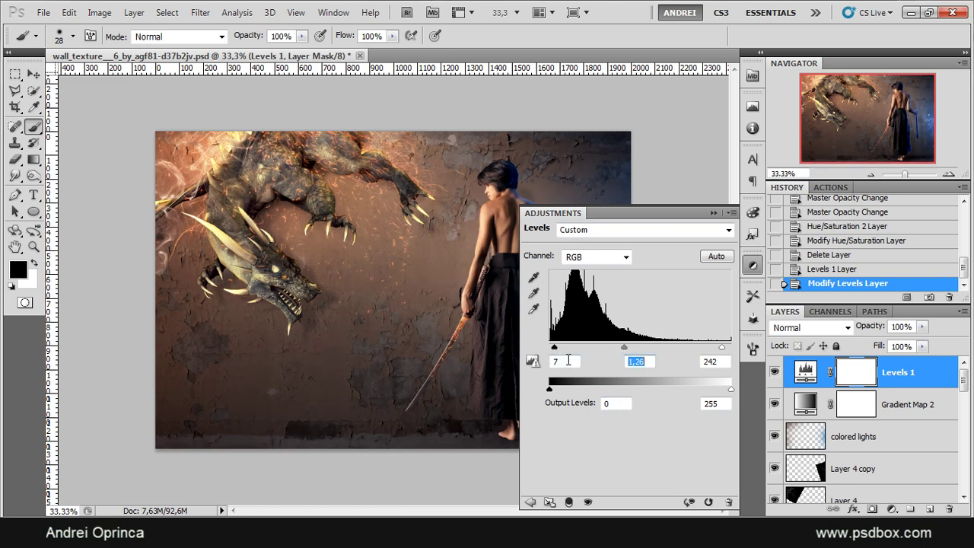
key("Tab")
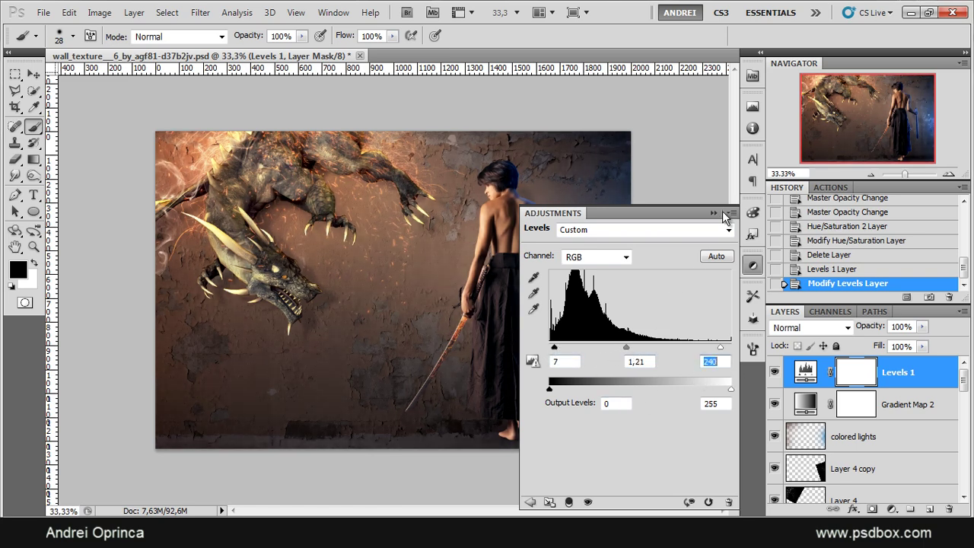
left_click(713, 213)
left_click(774, 372)
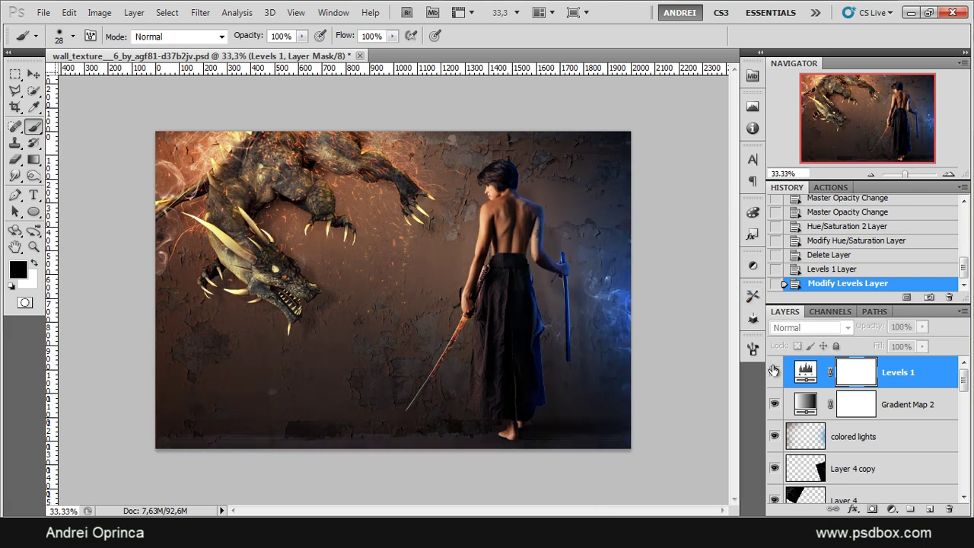
left_click(774, 372)
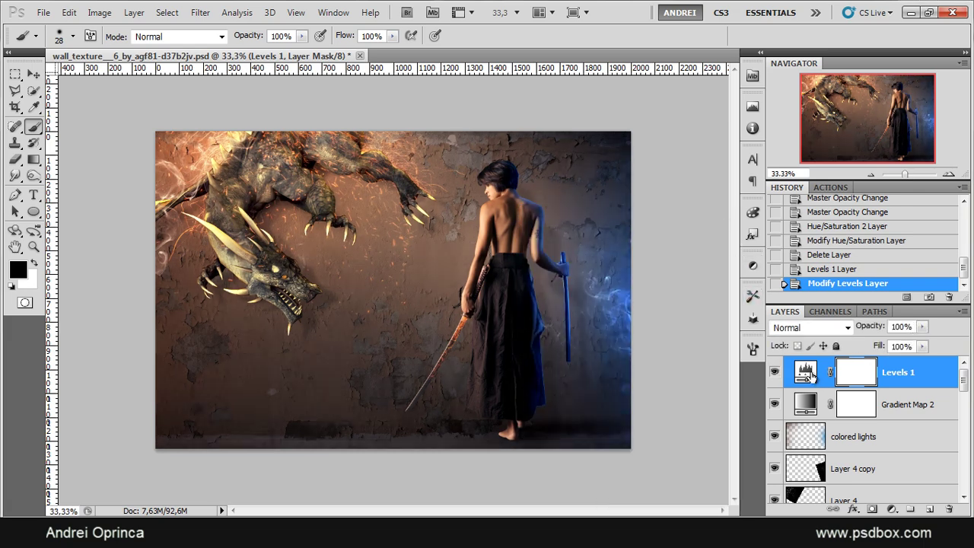
- Reopen the Levels 1 adjustment and set its midtone input to 1.16
left_click(808, 372)
left_click(636, 361)
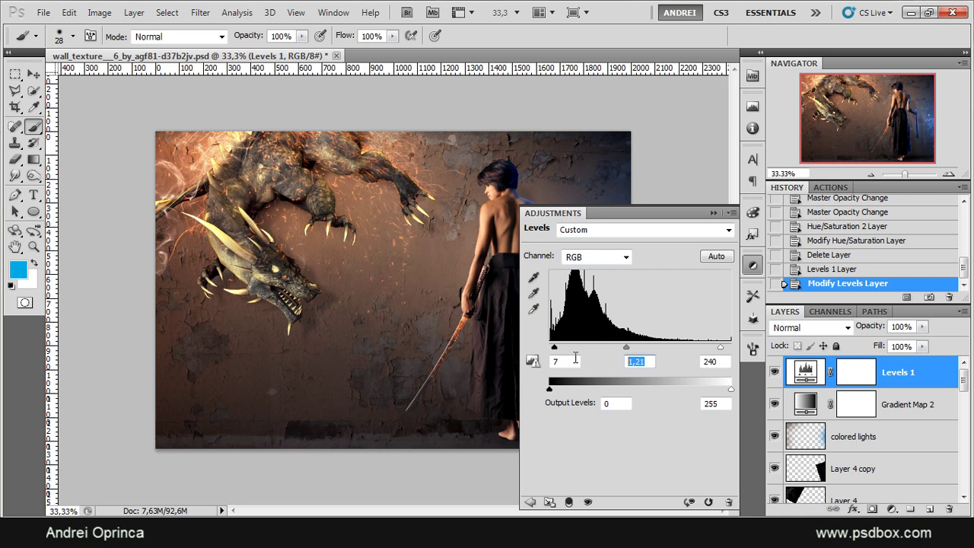
key("Up")
key("Down")
key("Down")
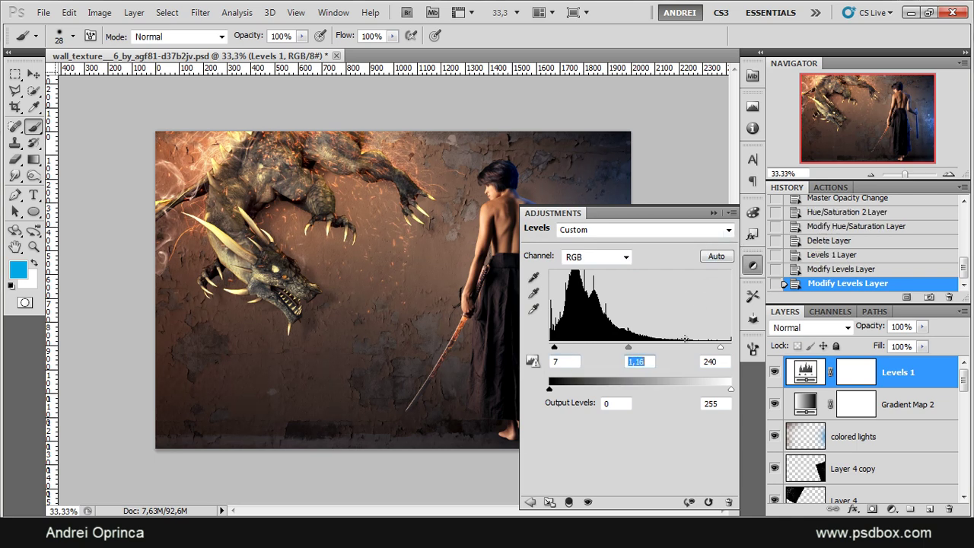
- Set the white input level of the Levels 1 adjustment to 235
left_click(729, 362)
key("Down")
key("Down")
key("Down")
key("Down")
key("Down")
- Set the midtone input of the Levels 1 adjustment to 1.04 and collapse its settings
left_click(637, 361)
type("1")
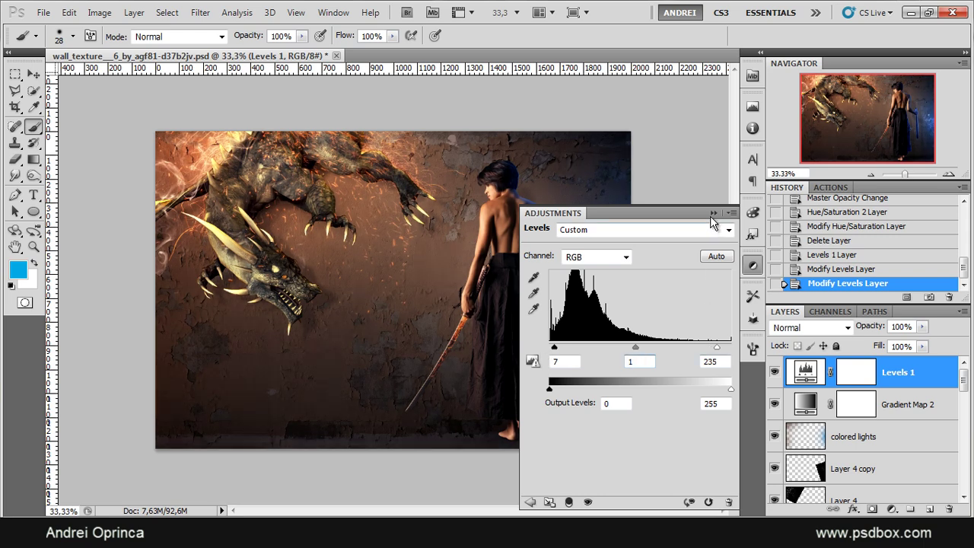
key("Up")
key("Up")
key("Up")
key("Up")
key("Up")
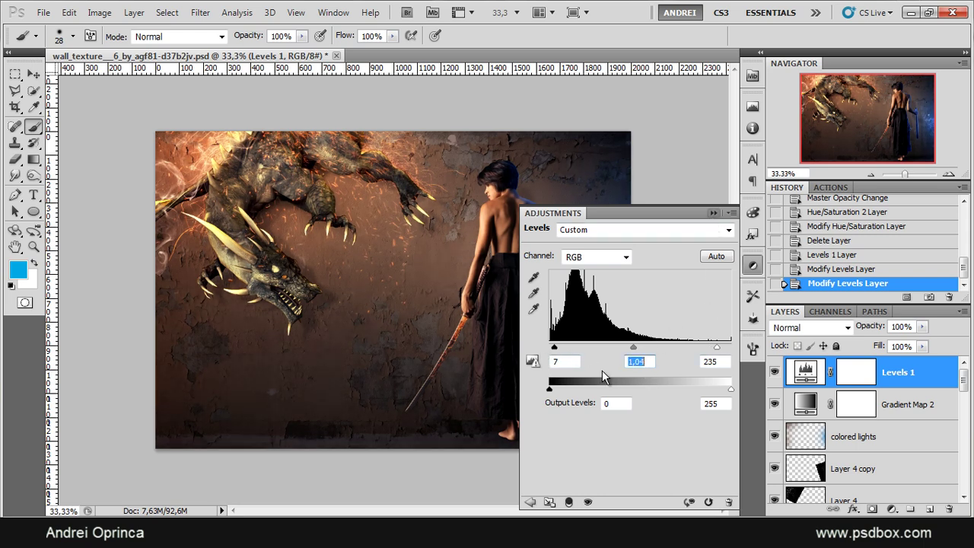
left_click(714, 212)
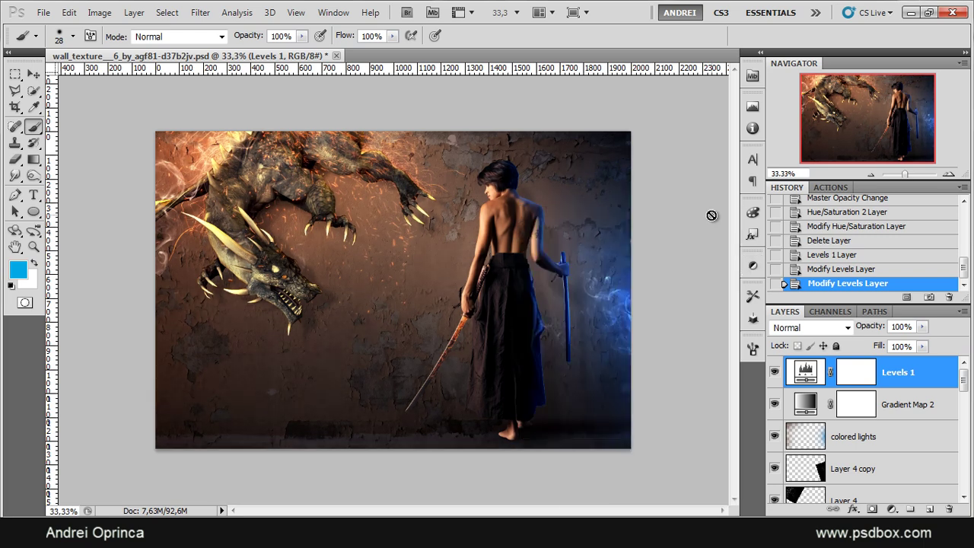